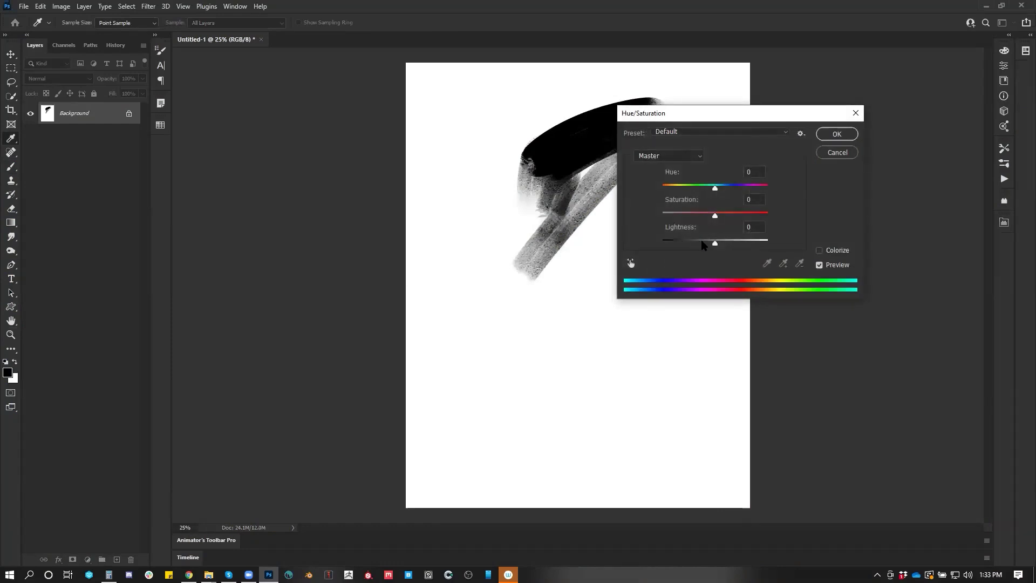
Lower the background's lightness with Hue/Saturation so the white canvas turns mid grey.
{"action": "left_click_drag", "start_coordinate": [708, 243], "coordinate": [681, 248]}
{"action": "left_click", "coordinate": [837, 134]}
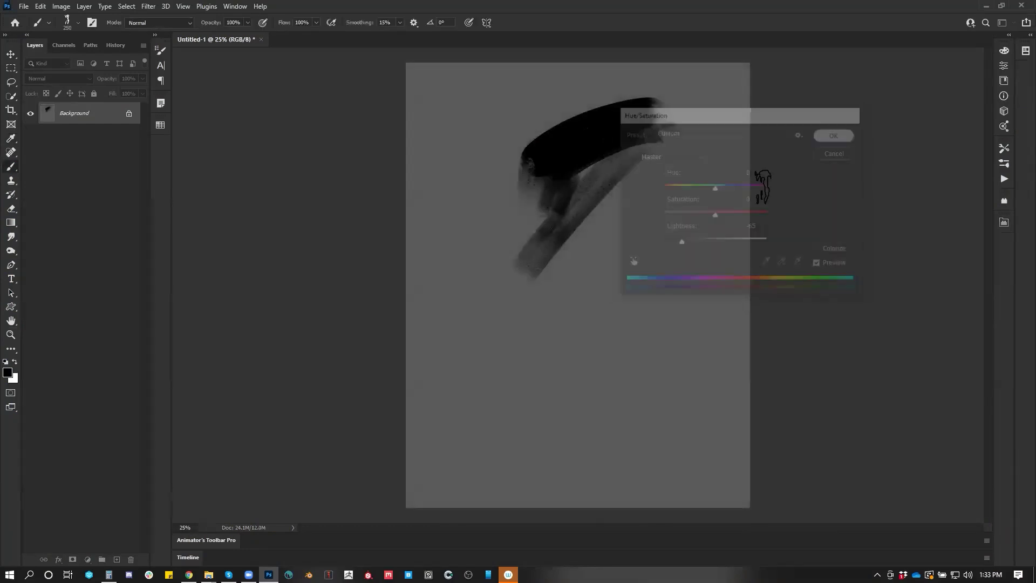
Paint over the test strokes with black and greys sampled from the canvas, clearing the area around a dark neck shape.
{"action": "left_click", "coordinate": [535, 122], "text": "alt"}
{"action": "mouse_move", "coordinate": [528, 128]}
{"action": "left_mouse_down"}
{"action": "mouse_move", "coordinate": [666, 112]}
{"action": "mouse_move", "coordinate": [518, 157]}
{"action": "mouse_move", "coordinate": [573, 230]}
{"action": "mouse_move", "coordinate": [597, 213]}
{"action": "mouse_move", "coordinate": [550, 216]}
{"action": "mouse_move", "coordinate": [610, 200]}
{"action": "mouse_move", "coordinate": [583, 227]}
{"action": "mouse_move", "coordinate": [596, 255]}
{"action": "left_mouse_up"}
{"action": "key", "text": "d"}
{"action": "left_click", "coordinate": [656, 194], "text": "alt"}
{"action": "mouse_move", "coordinate": [634, 183]}
{"action": "left_mouse_down"}
{"action": "mouse_move", "coordinate": [633, 160]}
{"action": "mouse_move", "coordinate": [608, 296]}
{"action": "left_mouse_up"}
{"action": "mouse_move", "coordinate": [515, 208]}
{"action": "left_mouse_down"}
{"action": "mouse_move", "coordinate": [527, 185]}
{"action": "mouse_move", "coordinate": [536, 273]}
{"action": "mouse_move", "coordinate": [542, 253]}
{"action": "mouse_move", "coordinate": [621, 260]}
{"action": "left_mouse_up"}
{"action": "key", "text": "d"}
{"action": "left_click", "coordinate": [614, 281], "text": "alt"}
{"action": "left_click_drag", "start_coordinate": [555, 269], "coordinate": [610, 281]}
Block in a white head above the neck, and paint the neck and one shoulder in black.
{"action": "key", "text": "d"}
{"action": "key", "text": "x"}
{"action": "key", "text": "x"}
{"action": "mouse_move", "coordinate": [545, 108]}
{"action": "left_mouse_down"}
{"action": "mouse_move", "coordinate": [547, 156]}
{"action": "mouse_move", "coordinate": [556, 86]}
{"action": "left_mouse_up"}
{"action": "key", "text": "x"}
{"action": "mouse_move", "coordinate": [550, 173]}
{"action": "left_mouse_down"}
{"action": "mouse_move", "coordinate": [559, 97]}
{"action": "mouse_move", "coordinate": [599, 92]}
{"action": "mouse_move", "coordinate": [602, 138]}
{"action": "mouse_move", "coordinate": [569, 127]}
{"action": "mouse_move", "coordinate": [594, 122]}
{"action": "mouse_move", "coordinate": [588, 173]}
{"action": "left_mouse_up"}
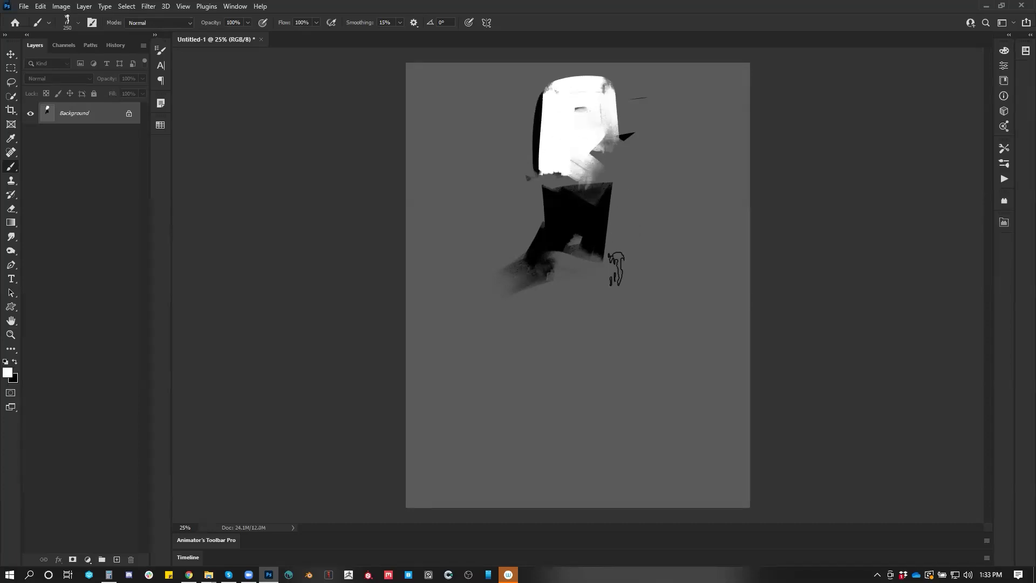
{"action": "key", "text": "x"}
{"action": "mouse_move", "coordinate": [591, 240]}
{"action": "left_mouse_down"}
{"action": "mouse_move", "coordinate": [607, 259]}
{"action": "mouse_move", "coordinate": [664, 281]}
{"action": "mouse_move", "coordinate": [642, 299]}
{"action": "left_mouse_up"}
Paint a black pointed ear shape on the left side of the head with a smaller brush.
{"action": "key", "text": "bracketleft"}
{"action": "key", "text": "bracketleft"}
{"action": "key", "text": "bracketleft"}
{"action": "key", "text": "bracketleft"}
{"action": "key", "text": "bracketleft"}
{"action": "key", "text": "bracketleft"}
{"action": "key", "text": "bracketleft"}
{"action": "key", "text": "bracketleft"}
{"action": "key", "text": "bracketleft"}
{"action": "key", "text": "bracketleft"}
{"action": "mouse_move", "coordinate": [534, 127]}
{"action": "left_mouse_down"}
{"action": "mouse_move", "coordinate": [496, 128]}
{"action": "mouse_move", "coordinate": [537, 173]}
{"action": "left_mouse_up"}
{"action": "mouse_move", "coordinate": [507, 139]}
{"action": "left_mouse_down"}
{"action": "mouse_move", "coordinate": [522, 158]}
{"action": "mouse_move", "coordinate": [524, 137]}
{"action": "left_mouse_up"}
Paint a matching black ear shape on the right side of the head with a larger brush.
{"action": "key", "text": "bracketright"}
{"action": "key", "text": "bracketright"}
{"action": "key", "text": "bracketright"}
{"action": "key", "text": "bracketright"}
{"action": "key", "text": "bracketright"}
{"action": "key", "text": "bracketright"}
{"action": "key", "text": "bracketright"}
{"action": "mouse_move", "coordinate": [619, 173]}
{"action": "left_mouse_down"}
{"action": "mouse_move", "coordinate": [623, 131]}
{"action": "mouse_move", "coordinate": [626, 175]}
{"action": "left_mouse_up"}
Trim the outer edges of both ears with sampled background grey, and add a black shadow under the jaw.
{"action": "left_click", "coordinate": [640, 106], "text": "alt"}
{"action": "left_click_drag", "start_coordinate": [630, 113], "coordinate": [657, 112]}
{"action": "mouse_move", "coordinate": [652, 155]}
{"action": "left_mouse_down"}
{"action": "mouse_move", "coordinate": [625, 207]}
{"action": "mouse_move", "coordinate": [624, 185]}
{"action": "left_mouse_up"}
{"action": "left_click_drag", "start_coordinate": [645, 171], "coordinate": [624, 180]}
{"action": "left_click_drag", "start_coordinate": [531, 186], "coordinate": [511, 172]}
{"action": "left_click_drag", "start_coordinate": [478, 122], "coordinate": [531, 137]}
{"action": "key", "text": "d"}
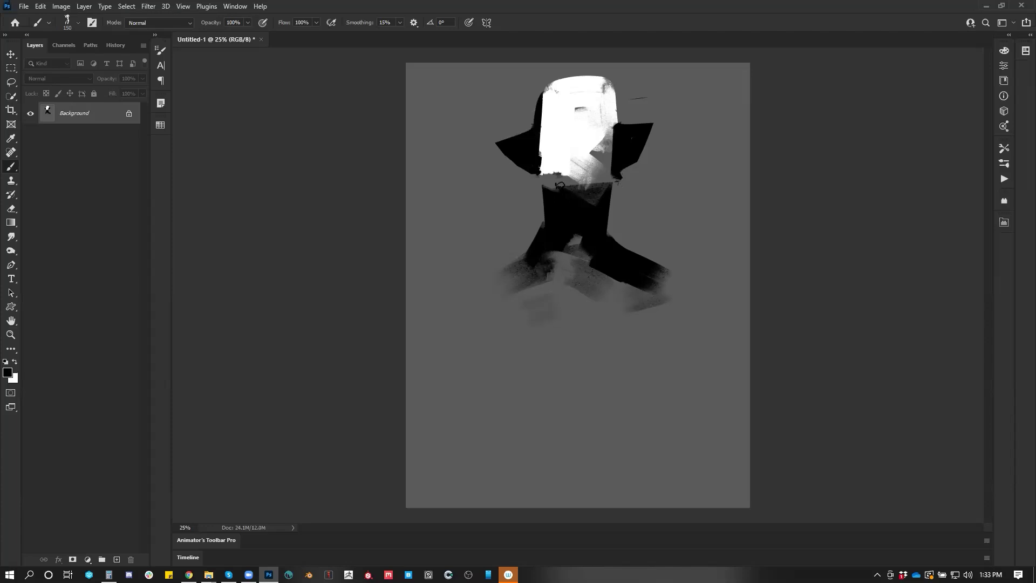
{"action": "left_click_drag", "start_coordinate": [577, 189], "coordinate": [549, 172]}
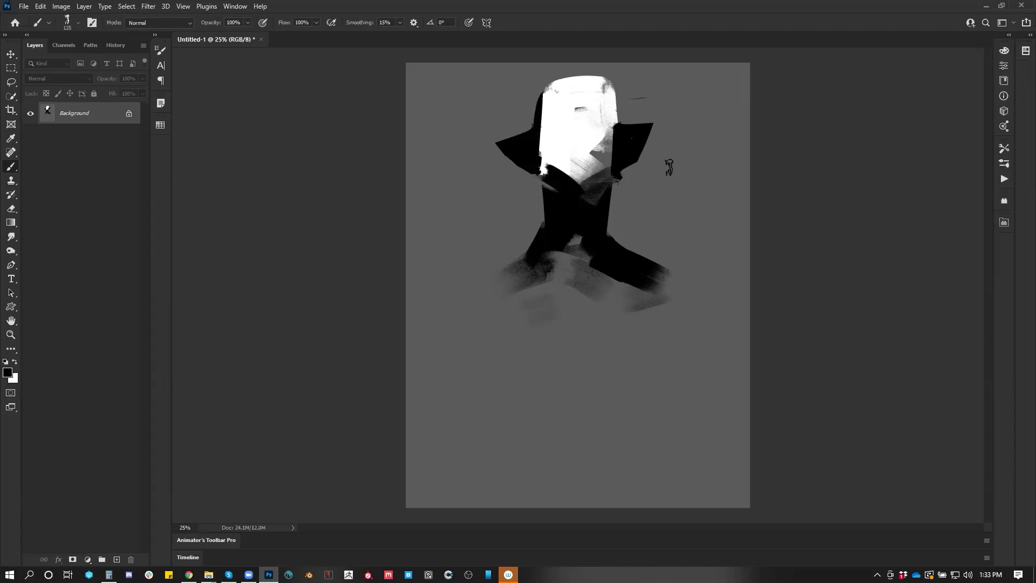
Paint two black eye shapes on the white face with a brush size of 40.
{"action": "key", "text": "bracketleft"}
{"action": "key", "text": "bracketleft"}
{"action": "key", "text": "bracketleft"}
{"action": "key", "text": "bracketleft"}
{"action": "key", "text": "bracketleft"}
{"action": "key", "text": "bracketleft"}
{"action": "key", "text": "bracketleft"}
{"action": "key", "text": "bracketleft"}
{"action": "left_click_drag", "start_coordinate": [551, 123], "coordinate": [587, 130]}
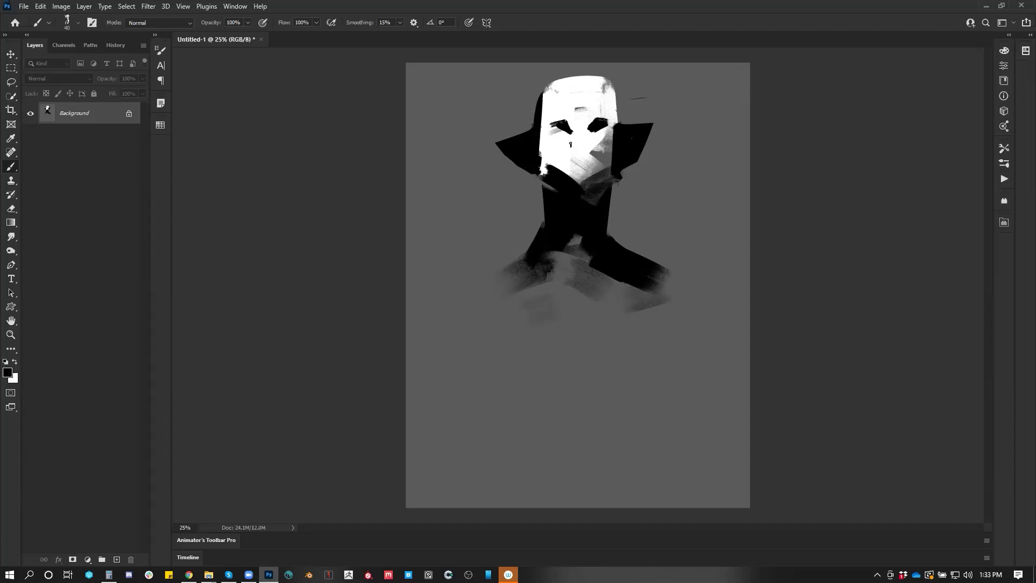
Carve the eyes into narrow slits with white, and add a small black triangle below them.
{"action": "key", "text": "x"}
{"action": "left_click_drag", "start_coordinate": [567, 138], "coordinate": [552, 129]}
{"action": "left_click_drag", "start_coordinate": [574, 153], "coordinate": [591, 150]}
{"action": "key", "text": "x"}
{"action": "key", "text": "bracketright"}
{"action": "key", "text": "bracketright"}
{"action": "key", "text": "bracketright"}
{"action": "key", "text": "bracketright"}
{"action": "key", "text": "bracketright"}
{"action": "key", "text": "bracketright"}
{"action": "key", "text": "bracketright"}
{"action": "key", "text": "bracketright"}
{"action": "key", "text": "bracketright"}
{"action": "key", "text": "bracketright"}
{"action": "key", "text": "bracketright"}
{"action": "key", "text": "bracketright"}
{"action": "left_click_drag", "start_coordinate": [553, 172], "coordinate": [560, 182]}
{"action": "key", "text": "ctrl+z"}
{"action": "key", "text": "ctrl+z"}
Paint white shoulder shapes on both sides of the neck, reducing the brush size to 90.
{"action": "key", "text": "bracketleft"}
{"action": "key", "text": "bracketleft"}
{"action": "key", "text": "bracketleft"}
{"action": "key", "text": "bracketleft"}
{"action": "key", "text": "bracketleft"}
{"action": "mouse_move", "coordinate": [539, 235]}
{"action": "left_mouse_down"}
{"action": "mouse_move", "coordinate": [539, 288]}
{"action": "mouse_move", "coordinate": [534, 246]}
{"action": "mouse_move", "coordinate": [489, 292]}
{"action": "left_mouse_up"}
{"action": "key", "text": "bracketleft"}
{"action": "key", "text": "bracketleft"}
{"action": "mouse_move", "coordinate": [611, 233]}
{"action": "left_mouse_down"}
{"action": "mouse_move", "coordinate": [649, 262]}
{"action": "mouse_move", "coordinate": [612, 247]}
{"action": "mouse_move", "coordinate": [613, 268]}
{"action": "mouse_move", "coordinate": [657, 263]}
{"action": "mouse_move", "coordinate": [609, 297]}
{"action": "left_mouse_up"}
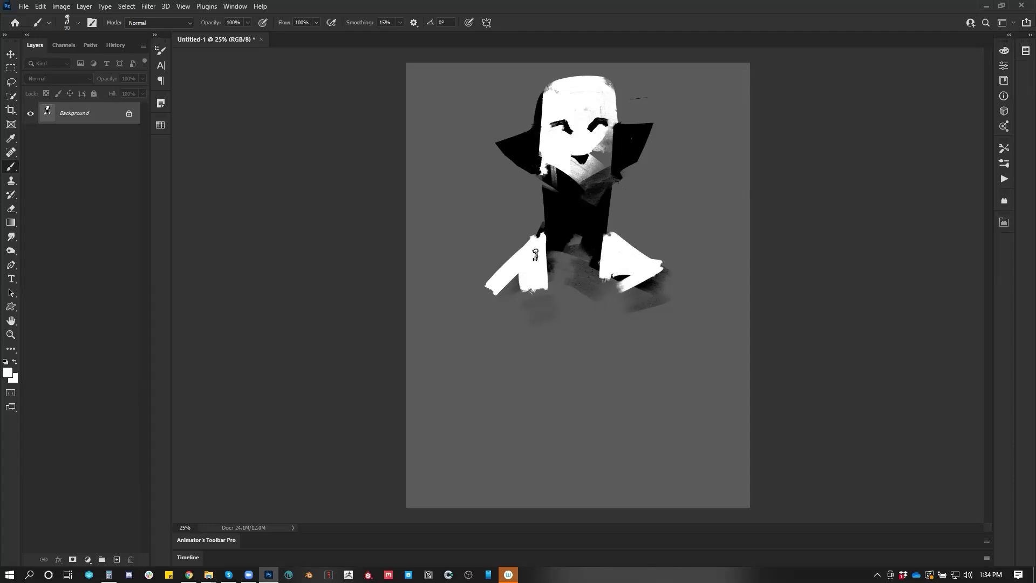
Paint black over the inner edges of the white shoulders and darken the chest below the neck.
{"action": "key", "text": "x"}
{"action": "mouse_move", "coordinate": [549, 236]}
{"action": "left_mouse_down"}
{"action": "mouse_move", "coordinate": [550, 296]}
{"action": "mouse_move", "coordinate": [572, 295]}
{"action": "mouse_move", "coordinate": [599, 243]}
{"action": "mouse_move", "coordinate": [599, 308]}
{"action": "mouse_move", "coordinate": [561, 323]}
{"action": "mouse_move", "coordinate": [515, 289]}
{"action": "left_mouse_up"}
{"action": "key", "text": "bracketright"}
{"action": "key", "text": "bracketright"}
{"action": "key", "text": "bracketright"}
{"action": "key", "text": "bracketright"}
{"action": "key", "text": "bracketright"}
{"action": "key", "text": "bracketright"}
{"action": "key", "text": "bracketright"}
Lengthen both ears outward into black points with a brush size of 100.
{"action": "key", "text": "bracketleft"}
{"action": "key", "text": "bracketleft"}
{"action": "key", "text": "bracketleft"}
{"action": "key", "text": "bracketleft"}
{"action": "key", "text": "bracketleft"}
{"action": "key", "text": "bracketleft"}
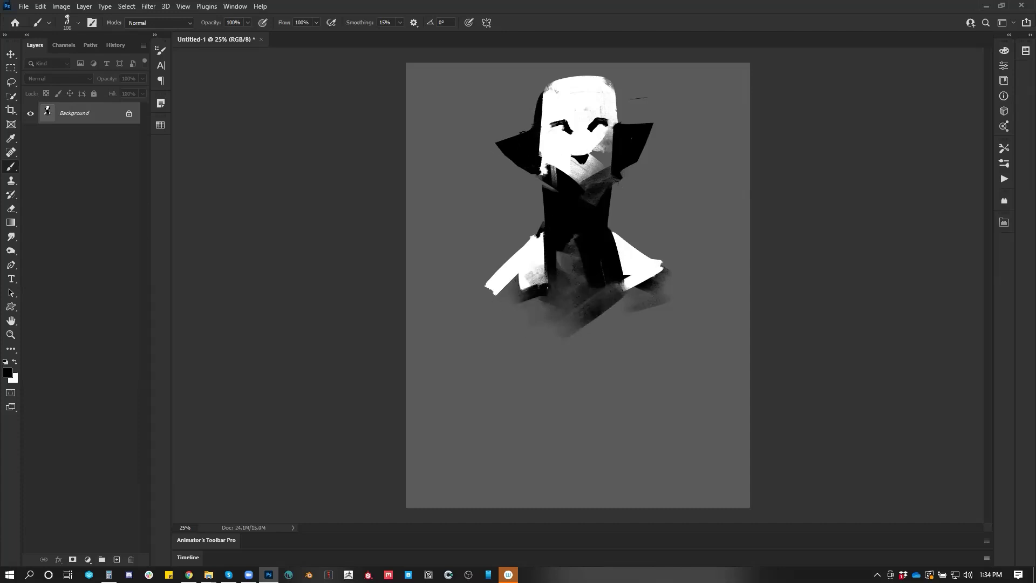
{"action": "mouse_move", "coordinate": [505, 141]}
{"action": "left_mouse_down"}
{"action": "mouse_move", "coordinate": [465, 157]}
{"action": "mouse_move", "coordinate": [539, 188]}
{"action": "left_mouse_up"}
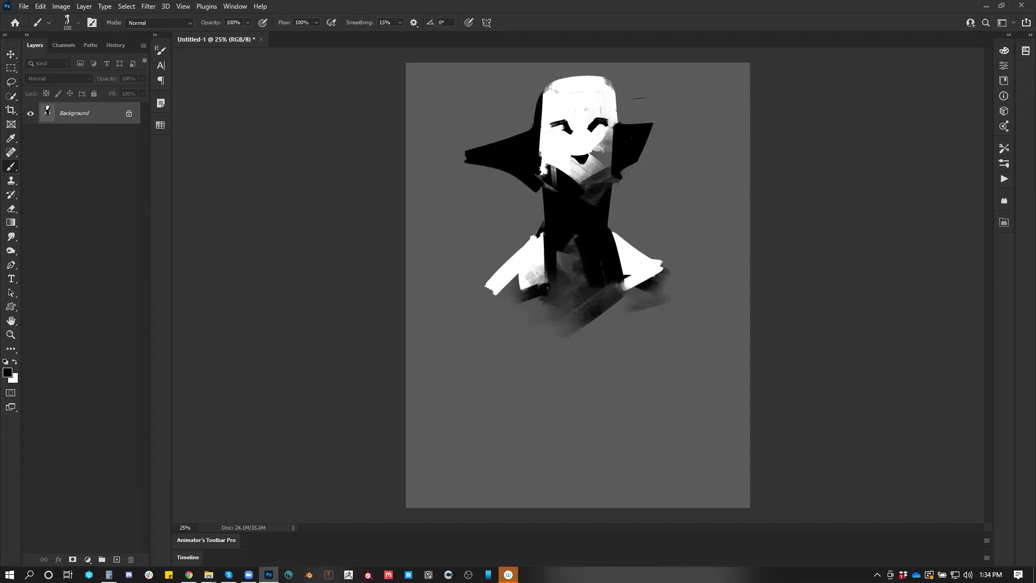
{"action": "mouse_move", "coordinate": [628, 130]}
{"action": "left_mouse_down"}
{"action": "mouse_move", "coordinate": [684, 133]}
{"action": "mouse_move", "coordinate": [617, 182]}
{"action": "left_mouse_up"}
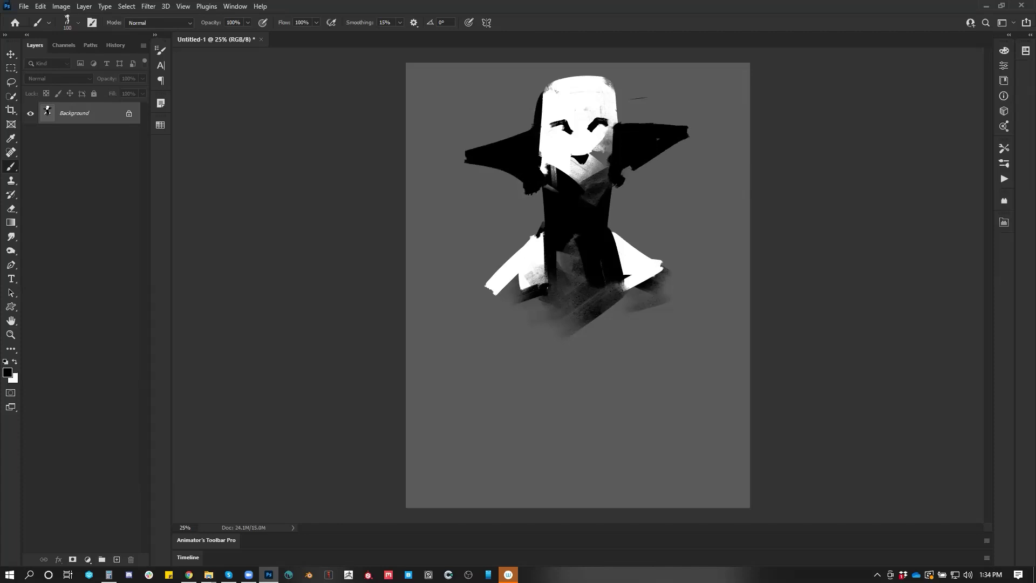
Paint ragged black hair below both ears and over the jaw, and reshape the chin with a brush size of 90.
{"action": "left_click_drag", "start_coordinate": [517, 181], "coordinate": [539, 216]}
{"action": "mouse_move", "coordinate": [623, 176]}
{"action": "left_mouse_down"}
{"action": "mouse_move", "coordinate": [612, 219]}
{"action": "mouse_move", "coordinate": [624, 169]}
{"action": "mouse_move", "coordinate": [638, 168]}
{"action": "left_mouse_up"}
{"action": "mouse_move", "coordinate": [546, 172]}
{"action": "left_mouse_down"}
{"action": "mouse_move", "coordinate": [545, 153]}
{"action": "mouse_move", "coordinate": [554, 175]}
{"action": "mouse_move", "coordinate": [548, 157]}
{"action": "mouse_move", "coordinate": [601, 190]}
{"action": "left_mouse_up"}
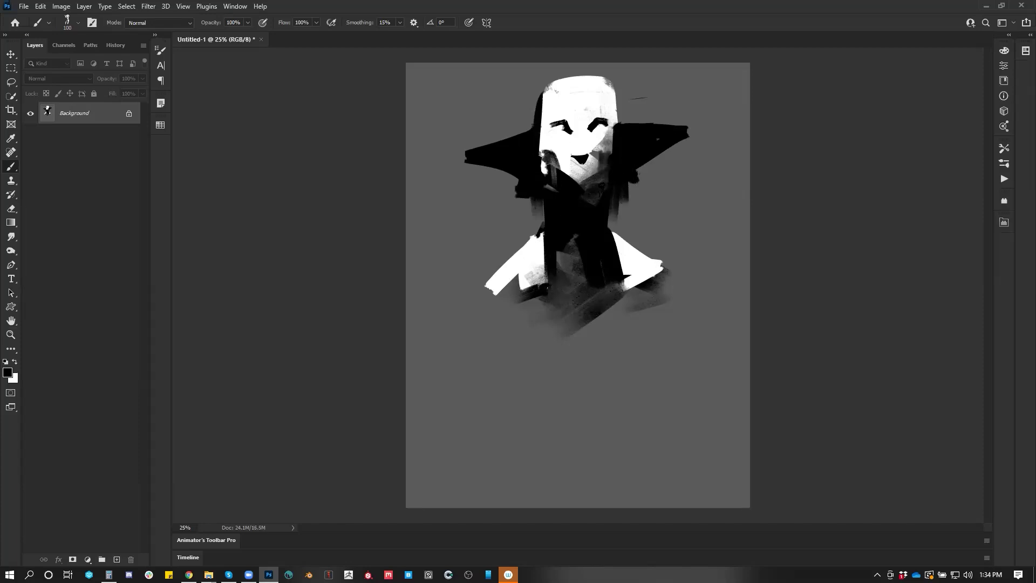
{"action": "key", "text": "x"}
{"action": "key", "text": "["}
{"action": "left_click_drag", "start_coordinate": [566, 172], "coordinate": [587, 182]}
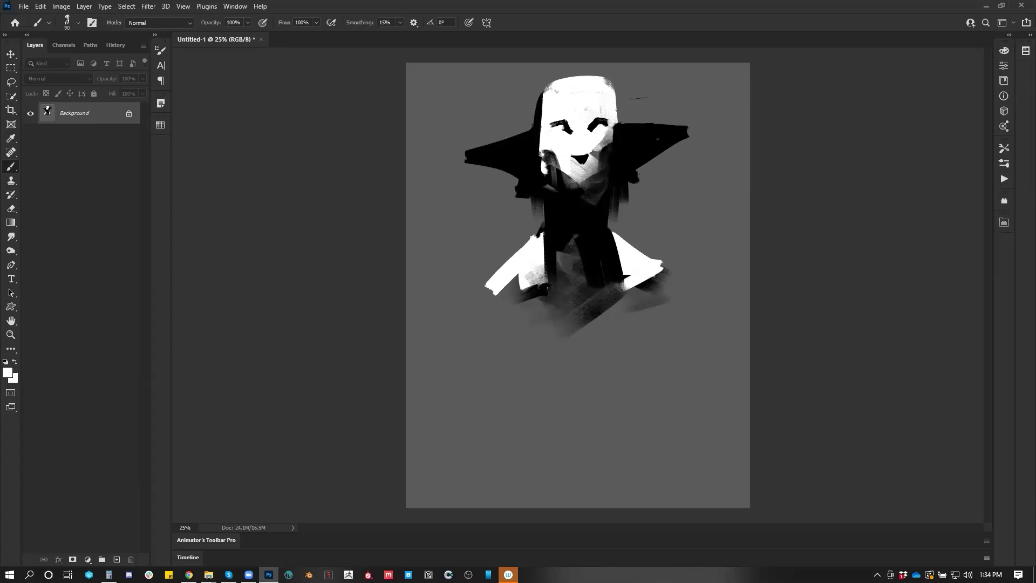
{"action": "key", "text": "x"}
{"action": "key", "text": "x"}
{"action": "left_click_drag", "start_coordinate": [614, 108], "coordinate": [611, 138]}
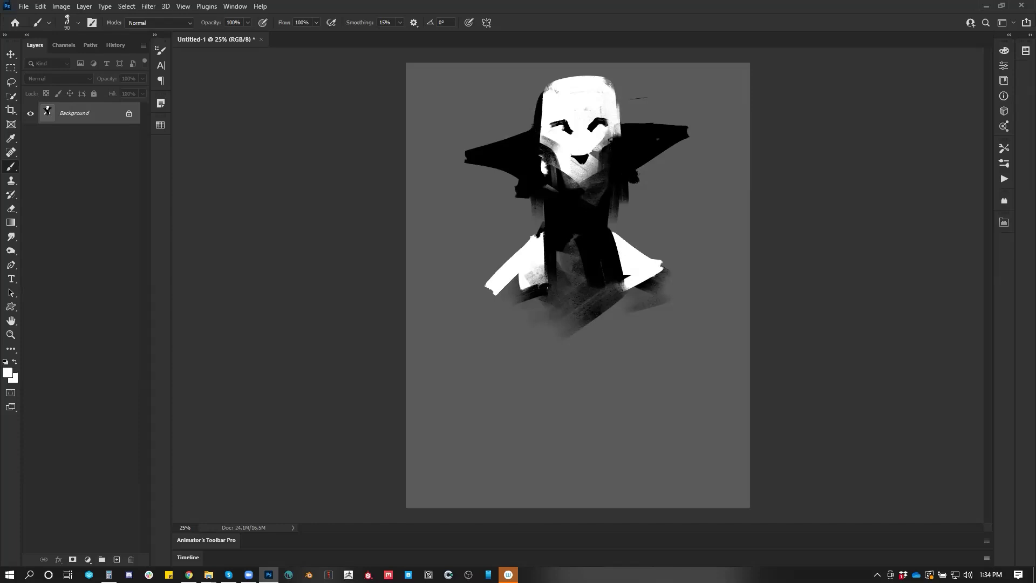
{"action": "key", "text": "ctrl+z"}
{"action": "key", "text": "x"}
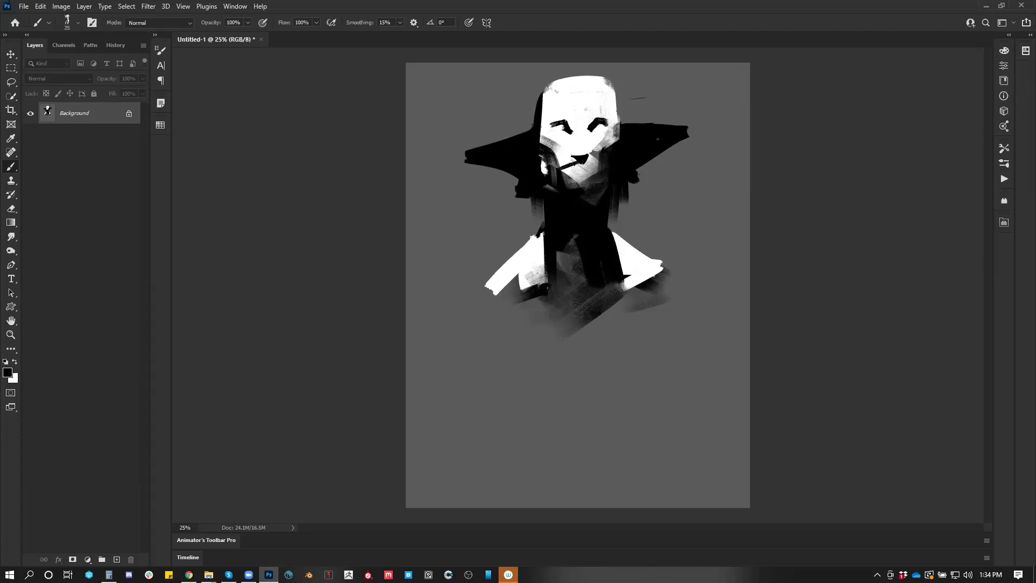
Undo the slanted mouth stroke, draw a dark mouth line under the nose, and refine the eyes with sampled colours.
{"action": "key", "text": "ctrl+z"}
{"action": "key", "text": "x"}
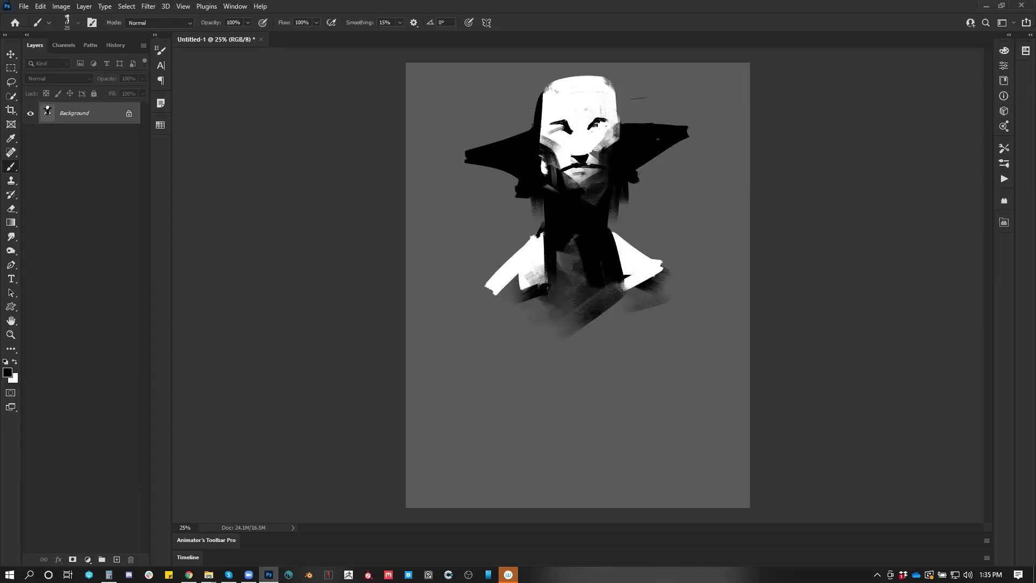
{"action": "left_click", "coordinate": [562, 132], "text": "alt"}
{"action": "left_click", "coordinate": [577, 130], "text": "alt"}
{"action": "key", "text": "]"}
{"action": "key", "text": "]"}
{"action": "key", "text": "]"}
{"action": "key", "text": "]"}
{"action": "key", "text": "]"}
{"action": "key", "text": "]"}
{"action": "key", "text": "]"}
{"action": "left_click_drag", "start_coordinate": [539, 114], "coordinate": [519, 216]}
{"action": "key", "text": "["}
{"action": "key", "text": "["}
{"action": "key", "text": "["}
{"action": "key", "text": "["}
{"action": "key", "text": "["}
{"action": "key", "text": "["}
{"action": "key", "text": "ctrl+z"}
{"action": "left_click_drag", "start_coordinate": [540, 102], "coordinate": [533, 237]}
{"action": "key", "text": "ctrl+z"}
Paint thin white hair strands hanging from both sides of the head down to the shoulders.
{"action": "mouse_move", "coordinate": [543, 126]}
{"action": "left_mouse_down"}
{"action": "mouse_move", "coordinate": [533, 239]}
{"action": "mouse_move", "coordinate": [530, 190]}
{"action": "mouse_move", "coordinate": [520, 247]}
{"action": "mouse_move", "coordinate": [541, 237]}
{"action": "left_mouse_up"}
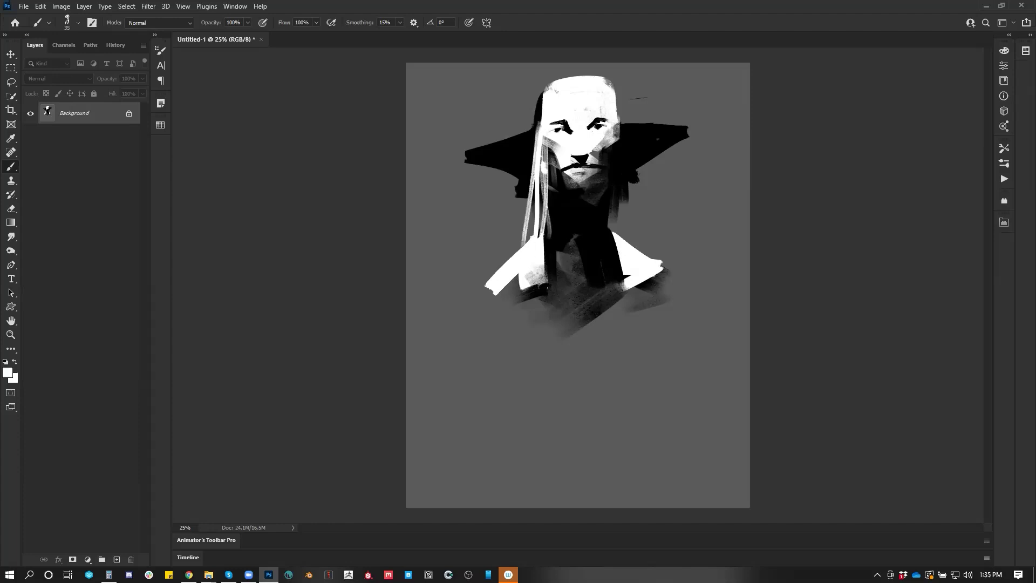
{"action": "mouse_move", "coordinate": [618, 114]}
{"action": "left_mouse_down"}
{"action": "mouse_move", "coordinate": [633, 245]}
{"action": "mouse_move", "coordinate": [616, 182]}
{"action": "mouse_move", "coordinate": [606, 265]}
{"action": "left_mouse_up"}
{"action": "left_click_drag", "start_coordinate": [621, 134], "coordinate": [634, 247]}
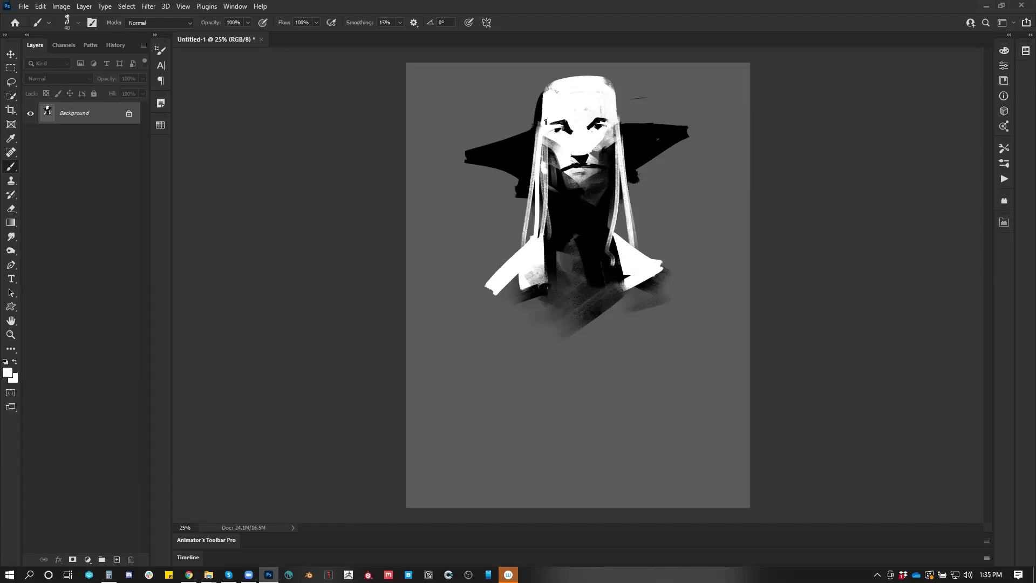
{"action": "left_click_drag", "start_coordinate": [542, 98], "coordinate": [523, 208]}
{"action": "left_click_drag", "start_coordinate": [537, 149], "coordinate": [513, 240]}
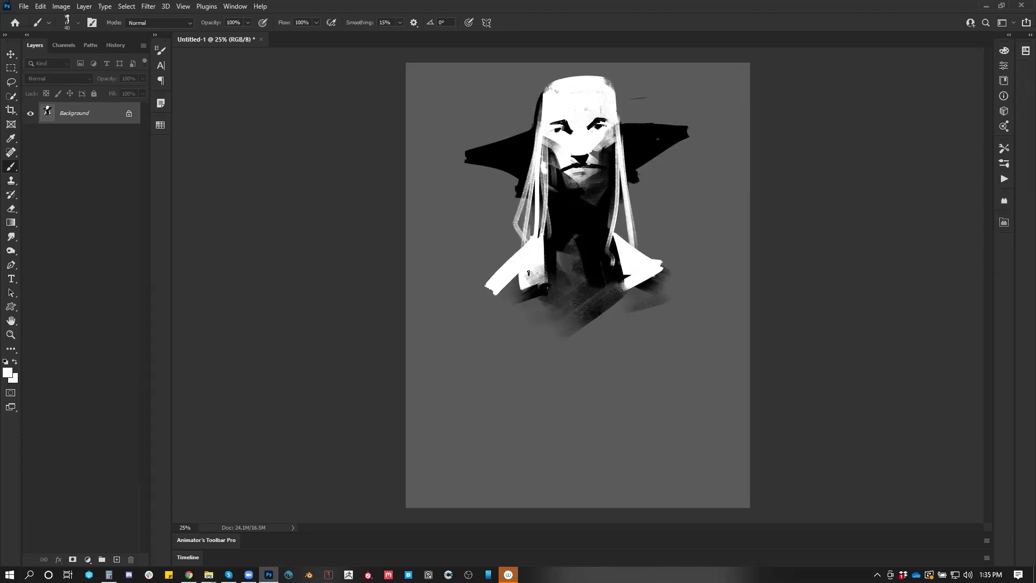
Add more white strands beside the face and round off the top of the head in white.
{"action": "left_click_drag", "start_coordinate": [549, 173], "coordinate": [540, 284]}
{"action": "left_click_drag", "start_coordinate": [545, 143], "coordinate": [541, 285]}
{"action": "left_click_drag", "start_coordinate": [611, 126], "coordinate": [619, 235]}
{"action": "left_click_drag", "start_coordinate": [541, 107], "coordinate": [537, 128]}
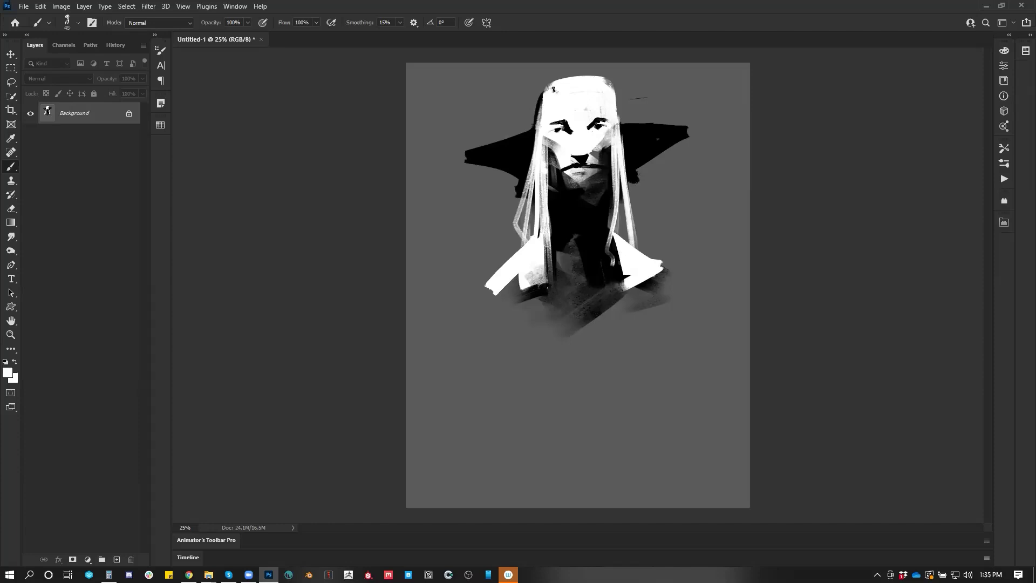
{"action": "left_click_drag", "start_coordinate": [561, 79], "coordinate": [596, 75]}
{"action": "left_click_drag", "start_coordinate": [538, 131], "coordinate": [446, 173]}
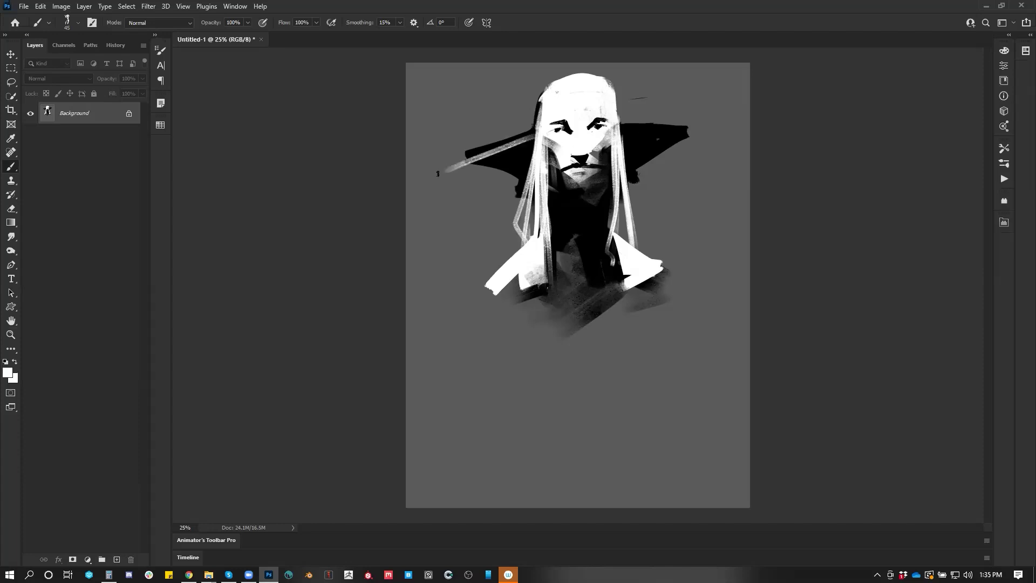
{"action": "key", "text": "ctrl+z"}
{"action": "mouse_move", "coordinate": [620, 126]}
{"action": "left_mouse_down"}
{"action": "mouse_move", "coordinate": [687, 127]}
{"action": "mouse_move", "coordinate": [661, 133]}
{"action": "left_mouse_up"}
{"action": "key", "text": "ctrl+z"}
Paint white highlights along the upper edges of both ears, redoing the left ear's stroke and adding a second one below it.
{"action": "left_click_drag", "start_coordinate": [536, 134], "coordinate": [450, 160]}
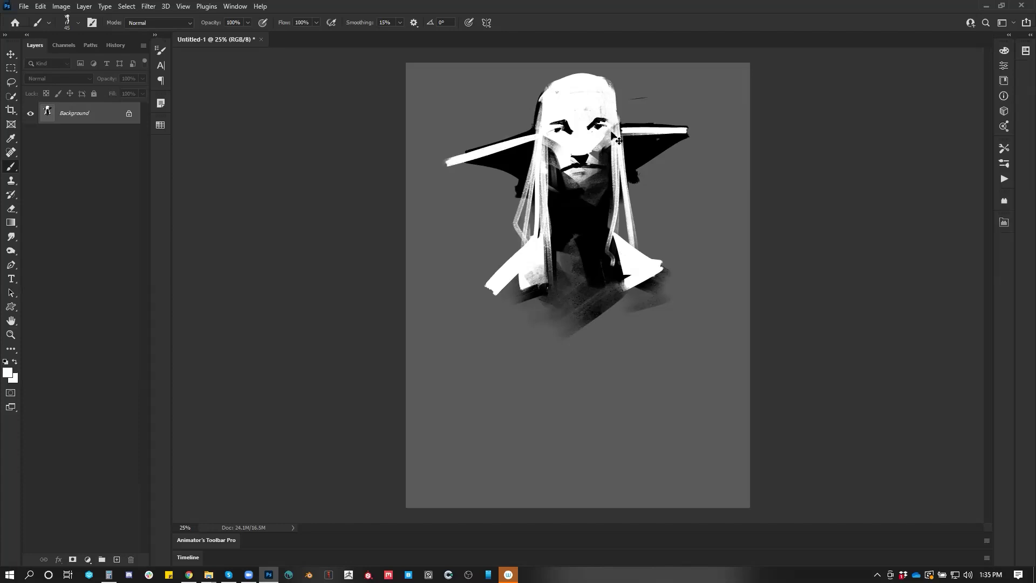
{"action": "key", "text": "ctrl+z"}
{"action": "mouse_move", "coordinate": [536, 134]}
{"action": "left_mouse_down"}
{"action": "mouse_move", "coordinate": [457, 160]}
{"action": "mouse_move", "coordinate": [539, 138]}
{"action": "left_mouse_up"}
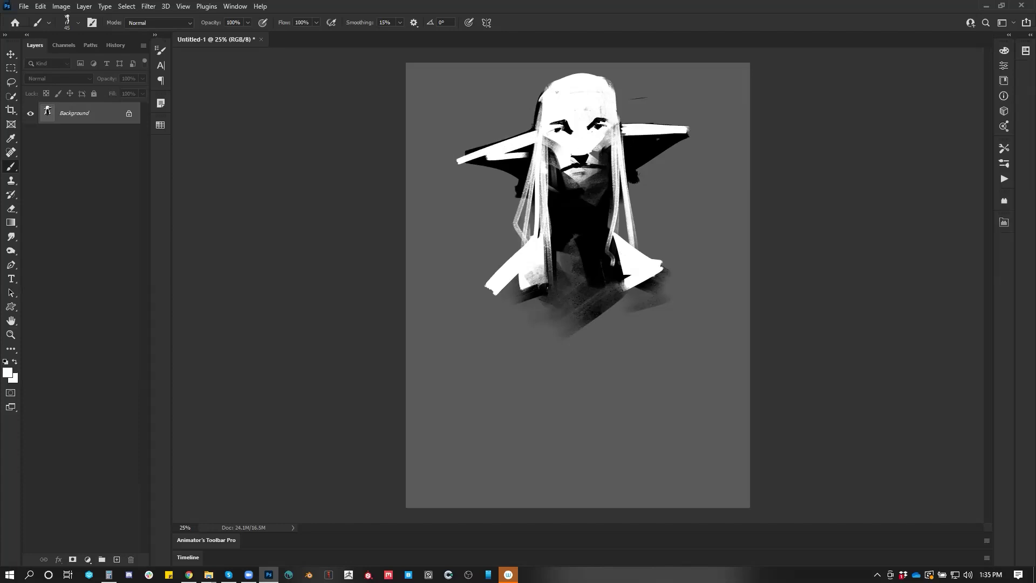
Paint black over parts of the white highlights on both ears, enlarging the brush to size 100.
{"action": "key", "text": "x"}
{"action": "mouse_move", "coordinate": [631, 139]}
{"action": "left_mouse_down"}
{"action": "mouse_move", "coordinate": [680, 129]}
{"action": "mouse_move", "coordinate": [636, 129]}
{"action": "left_mouse_up"}
{"action": "key", "text": "bracketright"}
{"action": "key", "text": "bracketright"}
{"action": "key", "text": "bracketright"}
{"action": "key", "text": "bracketright"}
{"action": "key", "text": "bracketright"}
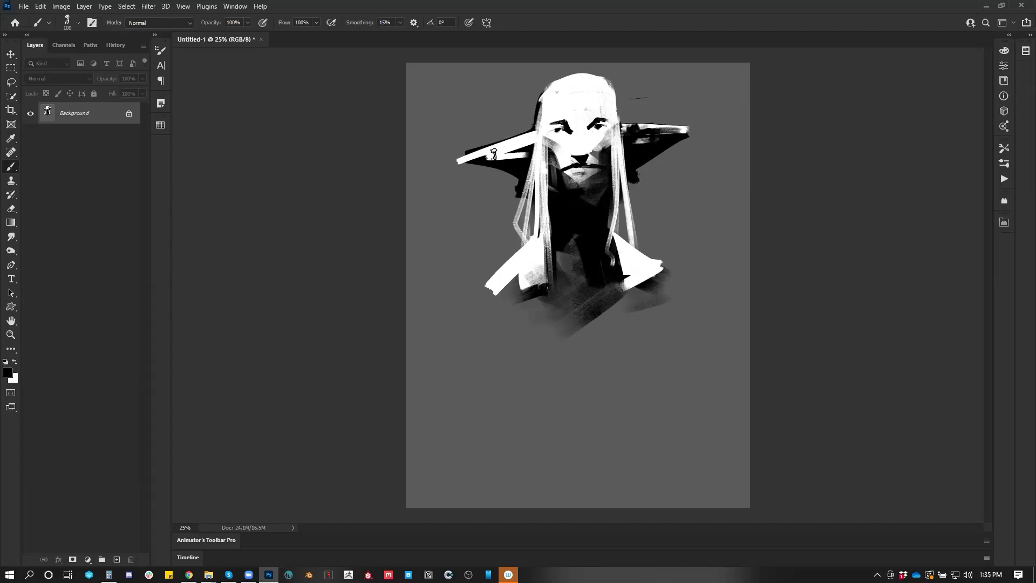
{"action": "mouse_move", "coordinate": [493, 154]}
{"action": "left_mouse_down"}
{"action": "mouse_move", "coordinate": [528, 141]}
{"action": "mouse_move", "coordinate": [435, 167]}
{"action": "left_mouse_up"}
{"action": "mouse_move", "coordinate": [655, 133]}
{"action": "left_mouse_down"}
{"action": "mouse_move", "coordinate": [718, 133]}
{"action": "mouse_move", "coordinate": [696, 140]}
{"action": "left_mouse_up"}
Paint loose black strokes with a larger brush, fanning outward and down from both ears.
{"action": "key", "text": "bracketright"}
{"action": "key", "text": "bracketright"}
{"action": "key", "text": "bracketright"}
{"action": "key", "text": "bracketright"}
{"action": "left_click_drag", "start_coordinate": [481, 164], "coordinate": [421, 184]}
{"action": "mouse_move", "coordinate": [505, 178]}
{"action": "left_mouse_down"}
{"action": "mouse_move", "coordinate": [474, 201]}
{"action": "mouse_move", "coordinate": [499, 214]}
{"action": "left_mouse_up"}
{"action": "left_click_drag", "start_coordinate": [642, 170], "coordinate": [663, 190]}
{"action": "mouse_move", "coordinate": [661, 154]}
{"action": "left_mouse_down"}
{"action": "mouse_move", "coordinate": [694, 156]}
{"action": "mouse_move", "coordinate": [668, 186]}
{"action": "left_mouse_up"}
Darken the neck and hair ends with a size 175 brush, and block in the collar and shoulders with sampled dark grey.
{"action": "key", "text": "bracketleft"}
{"action": "mouse_move", "coordinate": [537, 167]}
{"action": "left_mouse_down"}
{"action": "mouse_move", "coordinate": [532, 235]}
{"action": "mouse_move", "coordinate": [543, 267]}
{"action": "mouse_move", "coordinate": [526, 272]}
{"action": "mouse_move", "coordinate": [553, 297]}
{"action": "mouse_move", "coordinate": [610, 303]}
{"action": "left_mouse_up"}
{"action": "left_click", "coordinate": [572, 260], "text": "alt"}
{"action": "left_click_drag", "start_coordinate": [562, 262], "coordinate": [590, 263]}
{"action": "mouse_move", "coordinate": [620, 297]}
{"action": "left_mouse_down"}
{"action": "mouse_move", "coordinate": [562, 313]}
{"action": "mouse_move", "coordinate": [490, 302]}
{"action": "left_mouse_up"}
{"action": "left_click_drag", "start_coordinate": [537, 280], "coordinate": [488, 294]}
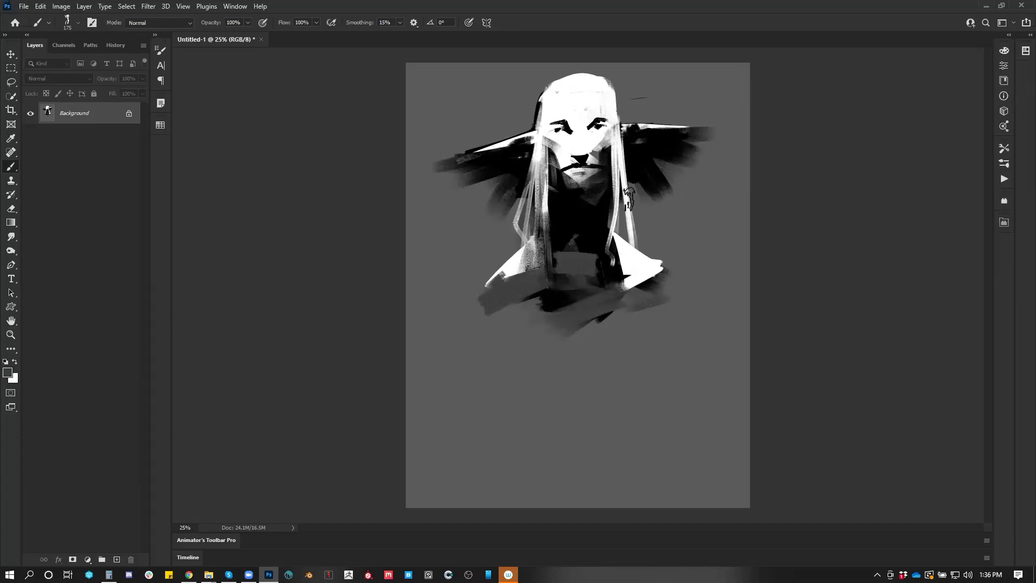
Flip the canvas horizontally and reshape the outline of the head using sampled white and background grey.
{"action": "key", "text": "ctrl+shift+h"}
{"action": "left_click", "coordinate": [576, 111], "text": "alt"}
{"action": "mouse_move", "coordinate": [562, 101]}
{"action": "left_mouse_down"}
{"action": "mouse_move", "coordinate": [559, 88]}
{"action": "mouse_move", "coordinate": [520, 92]}
{"action": "left_mouse_up"}
{"action": "left_click", "coordinate": [532, 79], "text": "alt"}
{"action": "mouse_move", "coordinate": [561, 63]}
{"action": "left_mouse_down"}
{"action": "mouse_move", "coordinate": [516, 102]}
{"action": "mouse_move", "coordinate": [533, 147]}
{"action": "left_mouse_up"}
Paint a thin white hair strand over the left ear with a smaller brush and touch up the skin beside the left eye.
{"action": "left_click", "coordinate": [563, 90], "text": "alt"}
{"action": "key", "text": "["}
{"action": "key", "text": "["}
{"action": "key", "text": "["}
{"action": "key", "text": "bracketleft"}
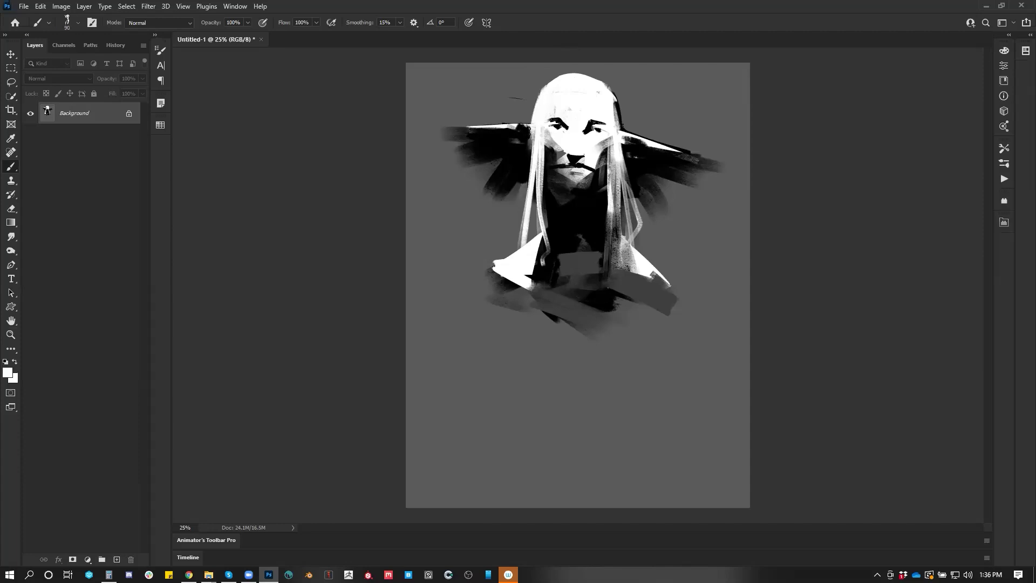
{"action": "left_click_drag", "start_coordinate": [528, 129], "coordinate": [526, 201]}
{"action": "left_click_drag", "start_coordinate": [532, 151], "coordinate": [527, 191]}
{"action": "left_click", "coordinate": [556, 126], "text": "alt"}
{"action": "left_click_drag", "start_coordinate": [547, 125], "coordinate": [549, 130]}
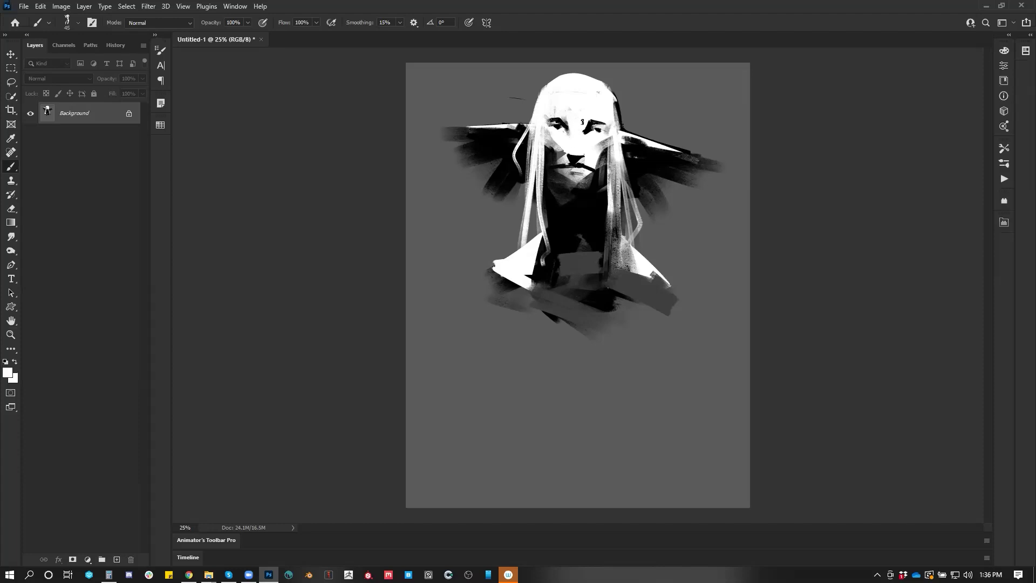
Compare the canvas with its mirrored view and paint a short black shadow below the lower lip.
{"action": "key", "text": "ctrl+shift+h"}
{"action": "key", "text": "ctrl+shift+h"}
{"action": "key", "text": "d"}
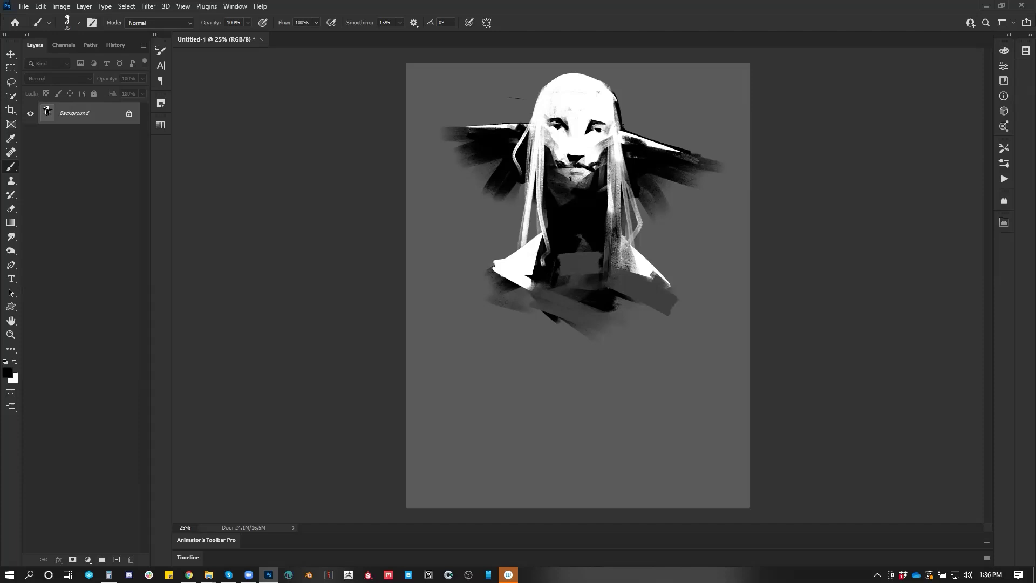
{"action": "left_click_drag", "start_coordinate": [567, 183], "coordinate": [584, 180]}
Paint fuller hair down both sides of the head in sampled white with a larger brush.
{"action": "left_click", "coordinate": [594, 139], "text": "alt"}
{"action": "key", "text": "]"}
{"action": "key", "text": "]"}
{"action": "left_click_drag", "start_coordinate": [616, 104], "coordinate": [619, 120]}
{"action": "key", "text": "]"}
{"action": "left_click_drag", "start_coordinate": [540, 101], "coordinate": [516, 158]}
{"action": "left_click_drag", "start_coordinate": [610, 97], "coordinate": [627, 162]}
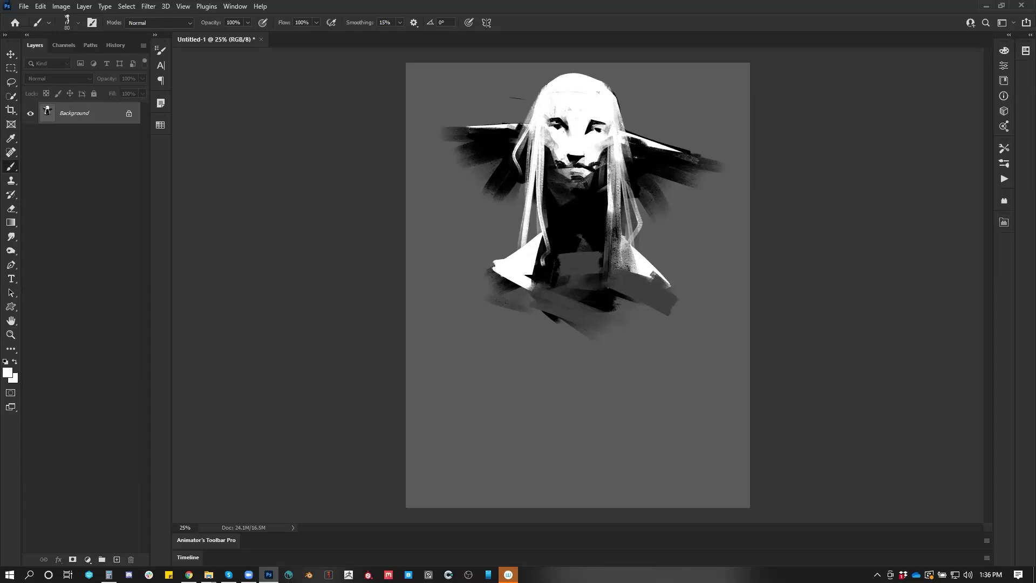
{"action": "left_click_drag", "start_coordinate": [613, 99], "coordinate": [636, 152]}
{"action": "left_click_drag", "start_coordinate": [611, 87], "coordinate": [634, 127]}
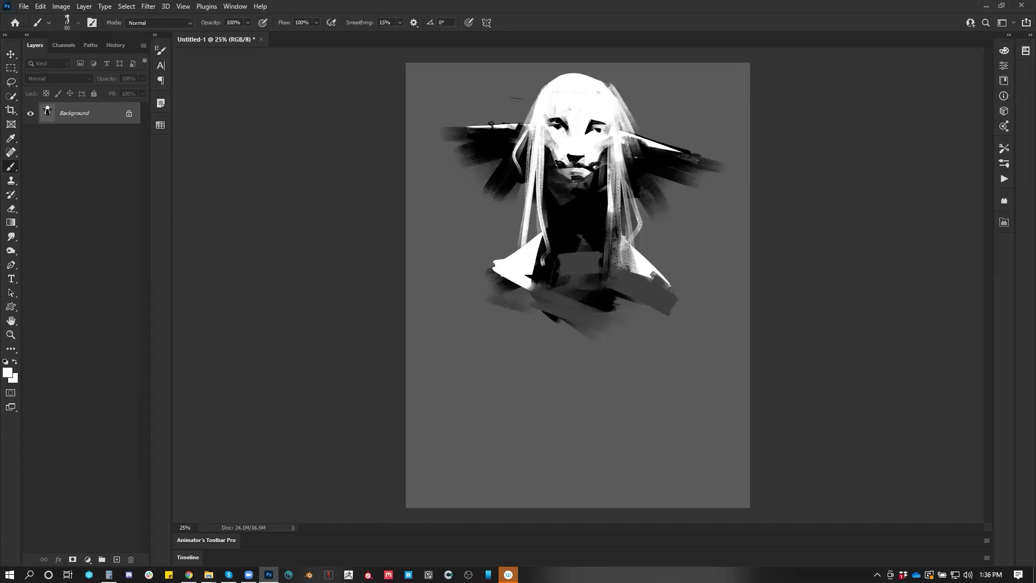
Paint a small white patch on the chin using sampled tones, undoing the unwanted strokes.
{"action": "left_click", "coordinate": [576, 174], "text": "alt"}
{"action": "mouse_move", "coordinate": [582, 181]}
{"action": "left_mouse_down"}
{"action": "mouse_move", "coordinate": [570, 182]}
{"action": "mouse_move", "coordinate": [578, 179]}
{"action": "left_mouse_up"}
{"action": "left_click", "coordinate": [593, 153], "text": "alt"}
{"action": "mouse_move", "coordinate": [568, 189]}
{"action": "left_mouse_down"}
{"action": "mouse_move", "coordinate": [569, 178]}
{"action": "mouse_move", "coordinate": [577, 186]}
{"action": "left_mouse_up"}
{"action": "key", "text": "ctrl+z"}
{"action": "left_click", "coordinate": [575, 202], "text": "alt"}
{"action": "key", "text": "ctrl+z"}
Paint a white line from each cheek down the neck, redoing the left one with a smaller brush, and join them with a horizontal line.
{"action": "left_click", "coordinate": [567, 150], "text": "alt"}
{"action": "left_click_drag", "start_coordinate": [550, 150], "coordinate": [554, 189]}
{"action": "key", "text": "ctrl+z"}
{"action": "key", "text": "ctrl+z"}
{"action": "key", "text": "["}
{"action": "left_click_drag", "start_coordinate": [549, 145], "coordinate": [545, 223]}
{"action": "key", "text": "ctrl+z"}
{"action": "left_click_drag", "start_coordinate": [550, 142], "coordinate": [547, 211]}
{"action": "key", "text": "ctrl+z"}
{"action": "key", "text": "["}
{"action": "left_click_drag", "start_coordinate": [549, 150], "coordinate": [546, 227]}
{"action": "left_click_drag", "start_coordinate": [605, 150], "coordinate": [603, 228]}
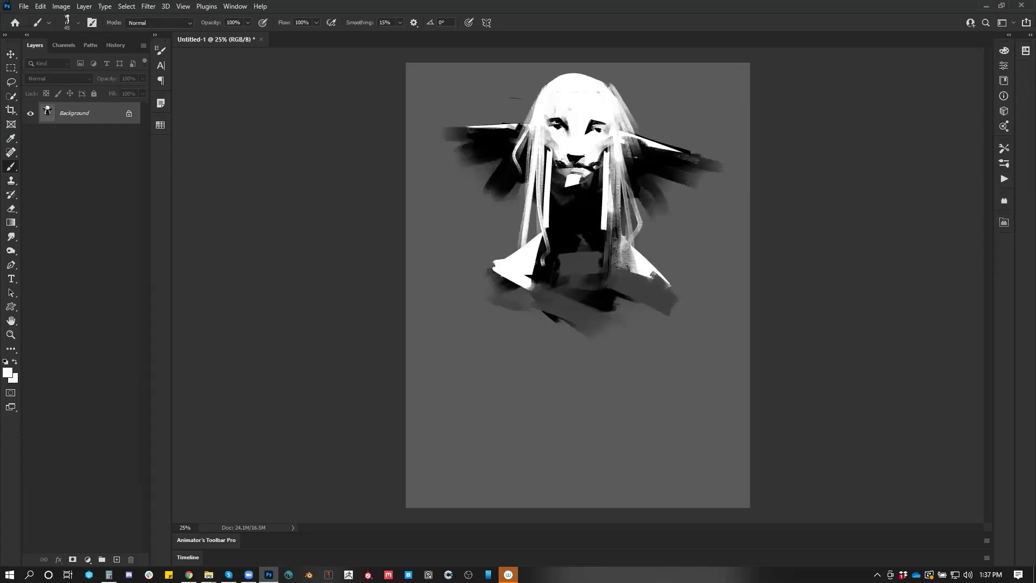
{"action": "left_click_drag", "start_coordinate": [546, 226], "coordinate": [604, 227]}
{"action": "left_click_drag", "start_coordinate": [547, 226], "coordinate": [602, 227]}
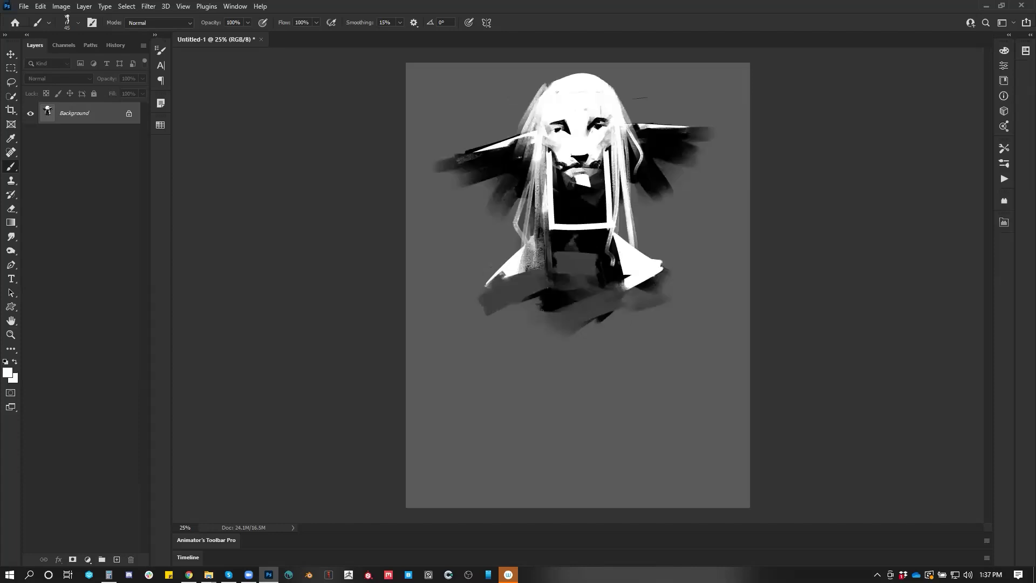
Trim the upper end of the frame's right line in black, undoing the strokes along its lower and right edges.
{"action": "key", "text": "d"}
{"action": "left_click_drag", "start_coordinate": [555, 227], "coordinate": [617, 229]}
{"action": "key", "text": "ctrl+z"}
{"action": "mouse_move", "coordinate": [610, 144]}
{"action": "left_mouse_down"}
{"action": "mouse_move", "coordinate": [609, 218]}
{"action": "mouse_move", "coordinate": [611, 185]}
{"action": "left_mouse_up"}
{"action": "key", "text": "ctrl+z"}
{"action": "left_click_drag", "start_coordinate": [604, 151], "coordinate": [612, 148]}
Flip the canvas horizontally and trim the crown of the head with sampled background grey.
{"action": "key", "text": "ctrl+shift+h"}
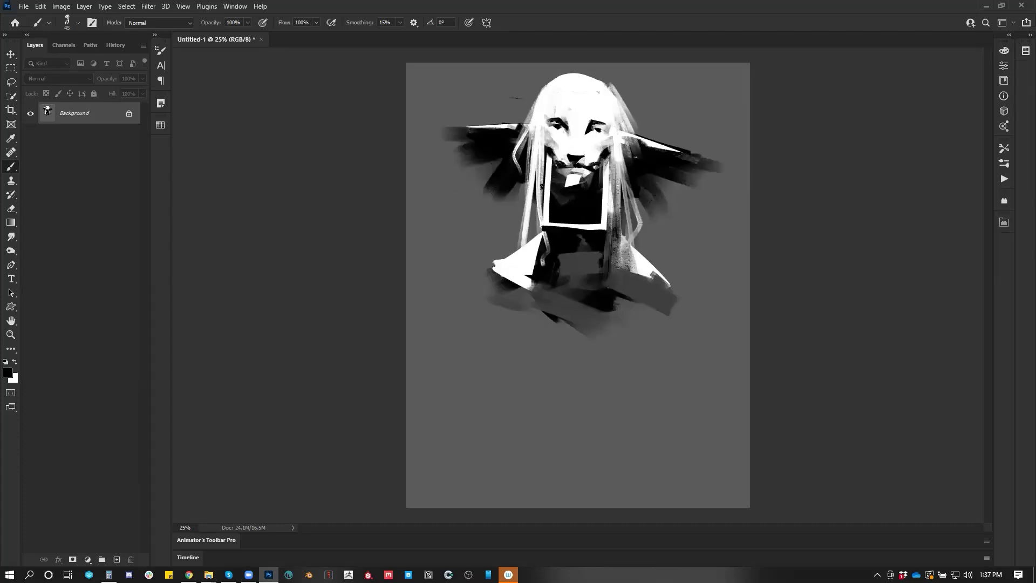
{"action": "left_click", "coordinate": [535, 77], "text": "alt"}
{"action": "left_click_drag", "start_coordinate": [567, 68], "coordinate": [587, 66]}
Paint a thin white flyaway strand on each side of the head across the ears with a size 15 brush.
{"action": "key", "text": "d"}
{"action": "key", "text": "x"}
{"action": "left_click_drag", "start_coordinate": [534, 105], "coordinate": [504, 136]}
{"action": "key", "text": "ctrl+z"}
{"action": "key", "text": "bracketleft"}
{"action": "key", "text": "bracketleft"}
{"action": "left_click_drag", "start_coordinate": [534, 103], "coordinate": [488, 160]}
{"action": "left_click_drag", "start_coordinate": [612, 89], "coordinate": [674, 158]}
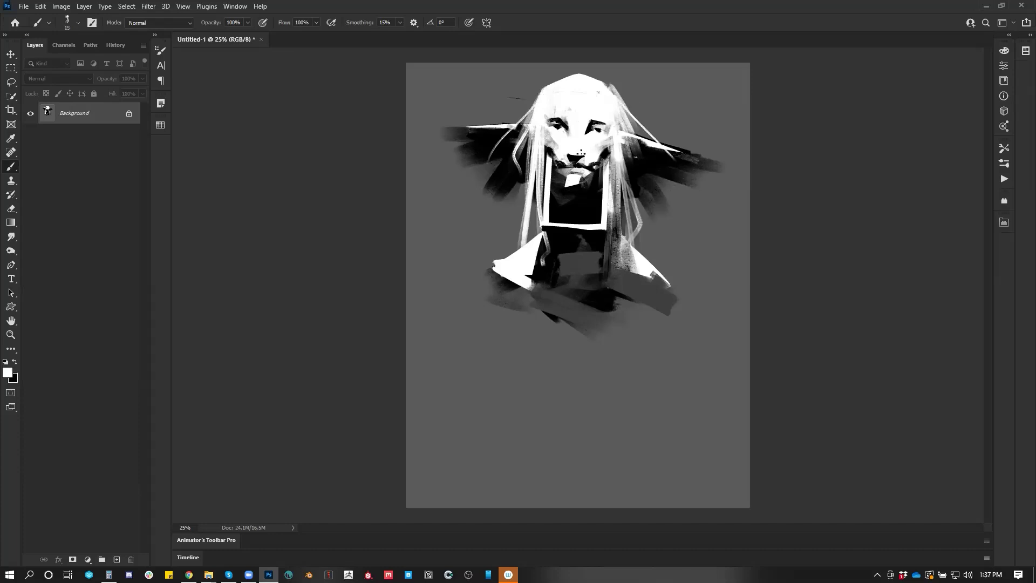
Add more thin flyaway strands on both sides, replacing the long right one with a shorter stroke.
{"action": "left_click_drag", "start_coordinate": [539, 97], "coordinate": [464, 160]}
{"action": "left_click_drag", "start_coordinate": [621, 103], "coordinate": [692, 177]}
{"action": "key", "text": "ctrl+z"}
{"action": "left_click_drag", "start_coordinate": [621, 111], "coordinate": [655, 172]}
{"action": "left_click_drag", "start_coordinate": [538, 122], "coordinate": [496, 228]}
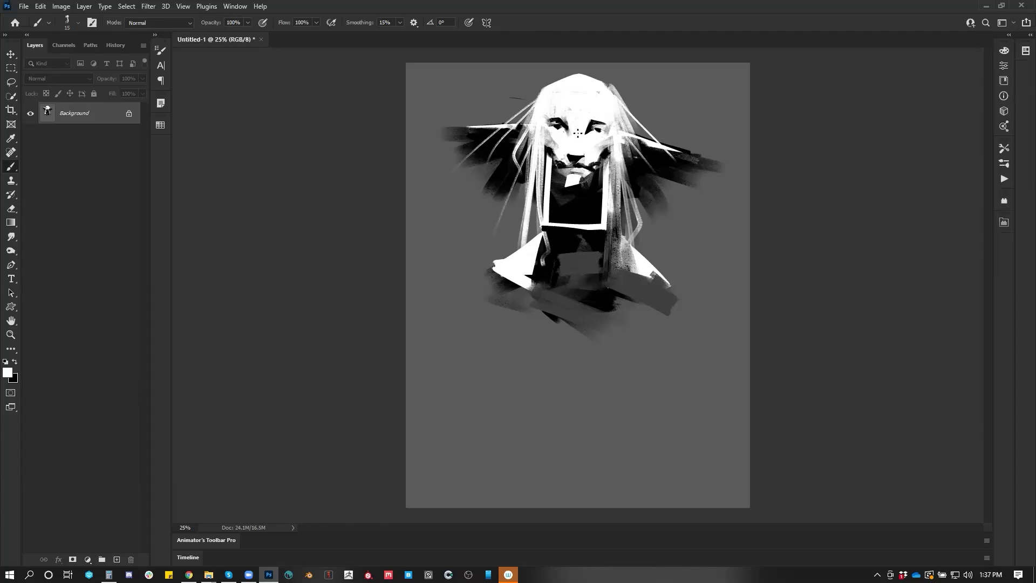
Shade the bridge of the nose between the eyes using black and a tone sampled beside the nose.
{"action": "key", "text": "z"}
{"action": "left_click", "coordinate": [577, 113]}
{"action": "key", "text": "b"}
{"action": "key", "text": "x"}
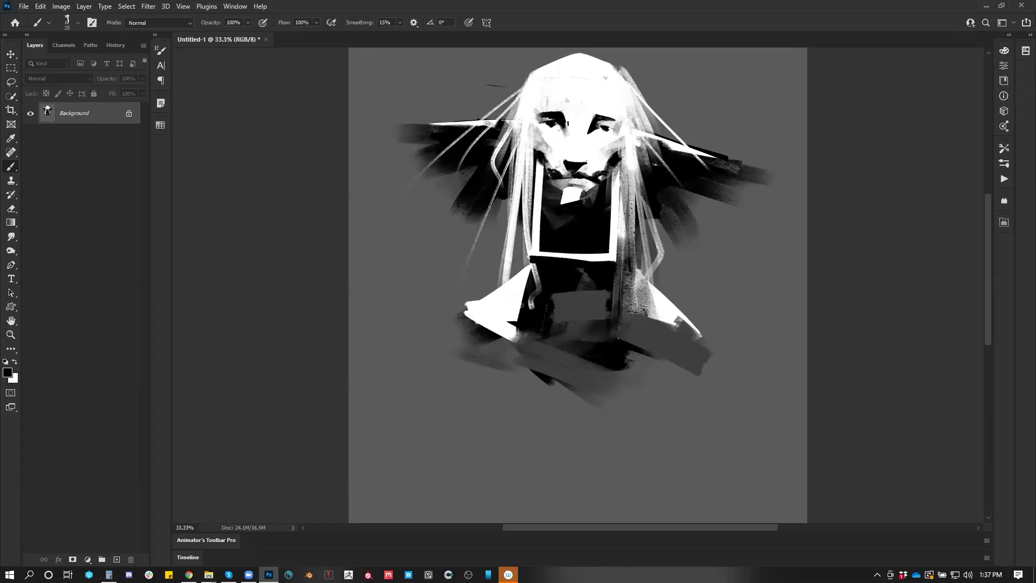
{"action": "key", "text": "]"}
{"action": "left_click_drag", "start_coordinate": [562, 123], "coordinate": [565, 141]}
{"action": "left_click", "coordinate": [568, 151], "text": "alt"}
{"action": "mouse_move", "coordinate": [568, 152]}
{"action": "left_mouse_down"}
{"action": "mouse_move", "coordinate": [583, 158]}
{"action": "mouse_move", "coordinate": [567, 120]}
{"action": "left_mouse_up"}
{"action": "mouse_move", "coordinate": [567, 120]}
{"action": "left_mouse_down"}
{"action": "mouse_move", "coordinate": [579, 148]}
{"action": "mouse_move", "coordinate": [582, 104]}
{"action": "mouse_move", "coordinate": [593, 99]}
{"action": "mouse_move", "coordinate": [577, 149]}
{"action": "mouse_move", "coordinate": [600, 160]}
{"action": "mouse_move", "coordinate": [615, 148]}
{"action": "mouse_move", "coordinate": [558, 157]}
{"action": "left_mouse_up"}
Shade the forehead, nose and cheeks in sampled light grey with a larger brush, undoing the unwanted stroke.
{"action": "left_click", "coordinate": [575, 136], "text": "alt"}
{"action": "key", "text": "bracketright"}
{"action": "key", "text": "bracketright"}
{"action": "key", "text": "bracketright"}
{"action": "key", "text": "bracketright"}
{"action": "key", "text": "bracketright"}
{"action": "key", "text": "bracketright"}
{"action": "key", "text": "ctrl+z"}
{"action": "key", "text": "bracketleft"}
{"action": "key", "text": "bracketleft"}
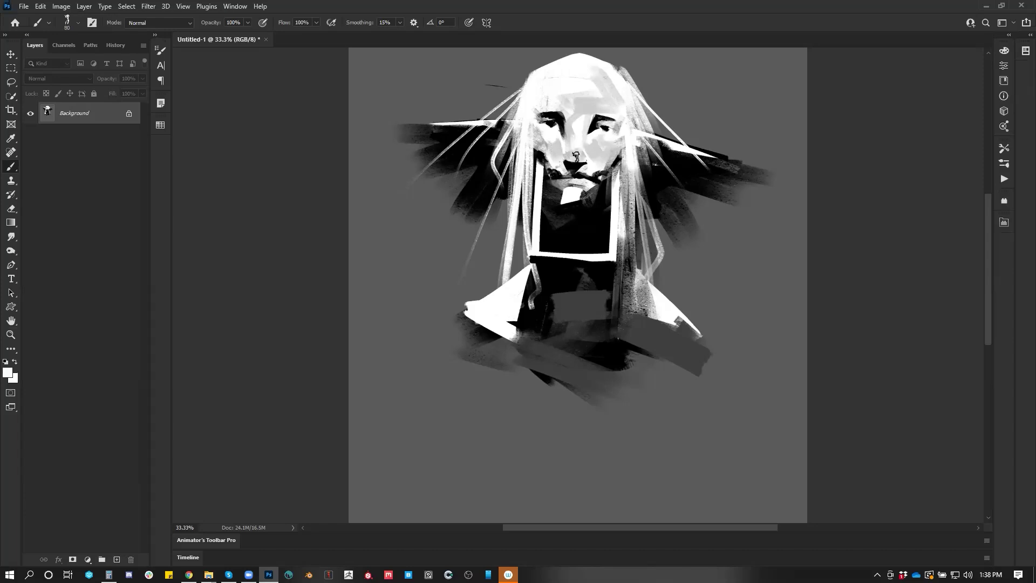
Paint a light tone across the upper forehead and touch up the area beneath the left eye.
{"action": "mouse_move", "coordinate": [561, 81]}
{"action": "left_mouse_down"}
{"action": "mouse_move", "coordinate": [539, 90]}
{"action": "mouse_move", "coordinate": [569, 67]}
{"action": "mouse_move", "coordinate": [606, 74]}
{"action": "left_mouse_up"}
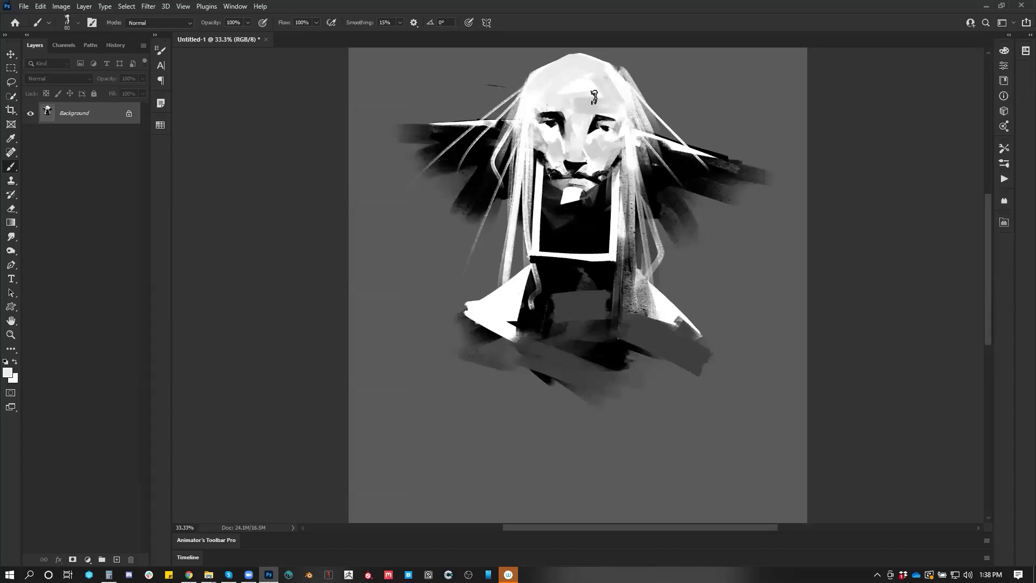
{"action": "key", "text": "bracketleft"}
{"action": "mouse_move", "coordinate": [549, 135]}
{"action": "left_mouse_down"}
{"action": "mouse_move", "coordinate": [593, 136]}
{"action": "mouse_move", "coordinate": [591, 152]}
{"action": "mouse_move", "coordinate": [555, 145]}
{"action": "left_mouse_up"}
Flip the canvas horizontally and paint broad light grey hair strokes down the left side of the head with sampled skin grey.
{"action": "left_click", "coordinate": [558, 151], "text": "alt"}
{"action": "key", "text": "shift+h"}
{"action": "key", "text": "bracketleft"}
{"action": "key", "text": "bracketleft"}
{"action": "key", "text": "bracketright"}
{"action": "key", "text": "bracketright"}
{"action": "key", "text": "bracketright"}
{"action": "key", "text": "bracketright"}
{"action": "left_click_drag", "start_coordinate": [526, 133], "coordinate": [512, 270]}
{"action": "left_click_drag", "start_coordinate": [529, 107], "coordinate": [496, 258]}
{"action": "key", "text": "bracketright"}
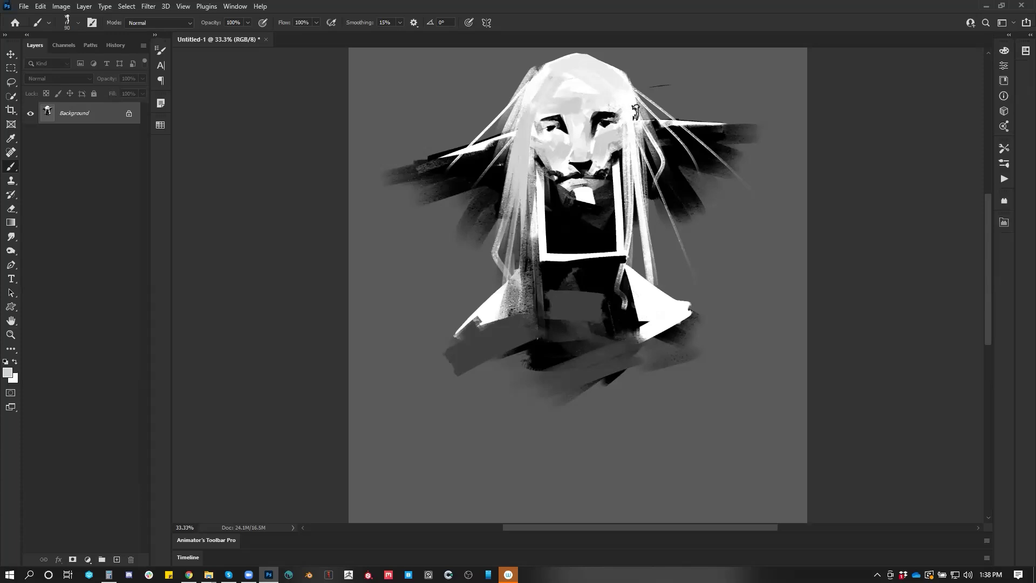
Tone the hair on the right side of the head with light grey and check the mirrored view.
{"action": "left_click", "coordinate": [636, 208], "text": "alt"}
{"action": "left_click", "coordinate": [637, 216], "text": "alt"}
{"action": "left_click", "coordinate": [637, 254], "text": "alt"}
{"action": "key", "text": "shift+h"}
{"action": "key", "text": "shift+h"}
{"action": "key", "text": "ctrl+plus"}
{"action": "key", "text": "ctrl+plus"}
{"action": "key", "text": "b"}
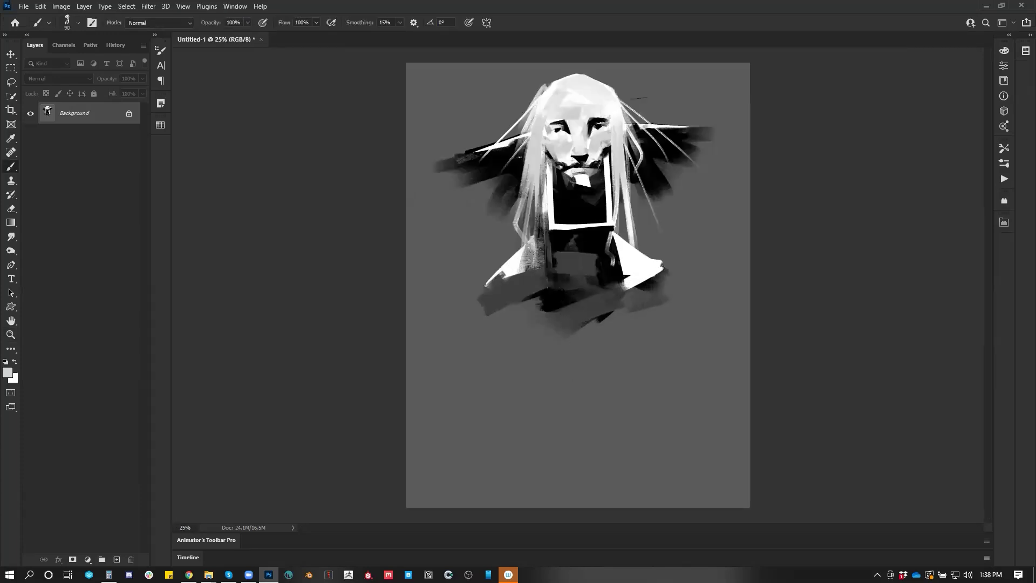
Paint light grey over the white right shoulder and extend a broad hair strand down over the left shoulder.
{"action": "left_click_drag", "start_coordinate": [500, 275], "coordinate": [522, 267]}
{"action": "key", "text": "ctrl+z"}
{"action": "mouse_move", "coordinate": [616, 239]}
{"action": "left_mouse_down"}
{"action": "mouse_move", "coordinate": [625, 284]}
{"action": "mouse_move", "coordinate": [616, 238]}
{"action": "mouse_move", "coordinate": [653, 269]}
{"action": "mouse_move", "coordinate": [629, 284]}
{"action": "left_mouse_up"}
{"action": "key", "text": "bracketright"}
{"action": "key", "text": "bracketright"}
{"action": "key", "text": "bracketright"}
{"action": "left_click_drag", "start_coordinate": [533, 273], "coordinate": [520, 310]}
Refine the upper lid and outer corner of the left eye with thin black strokes.
{"action": "key", "text": "z"}
{"action": "left_click", "coordinate": [591, 210]}
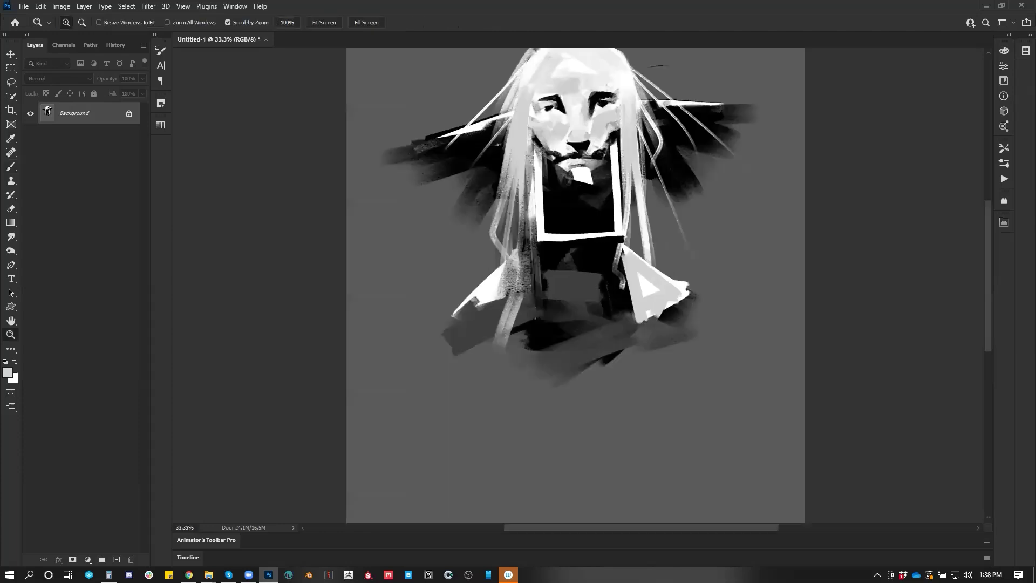
{"action": "key", "text": "d"}
{"action": "key", "text": "b"}
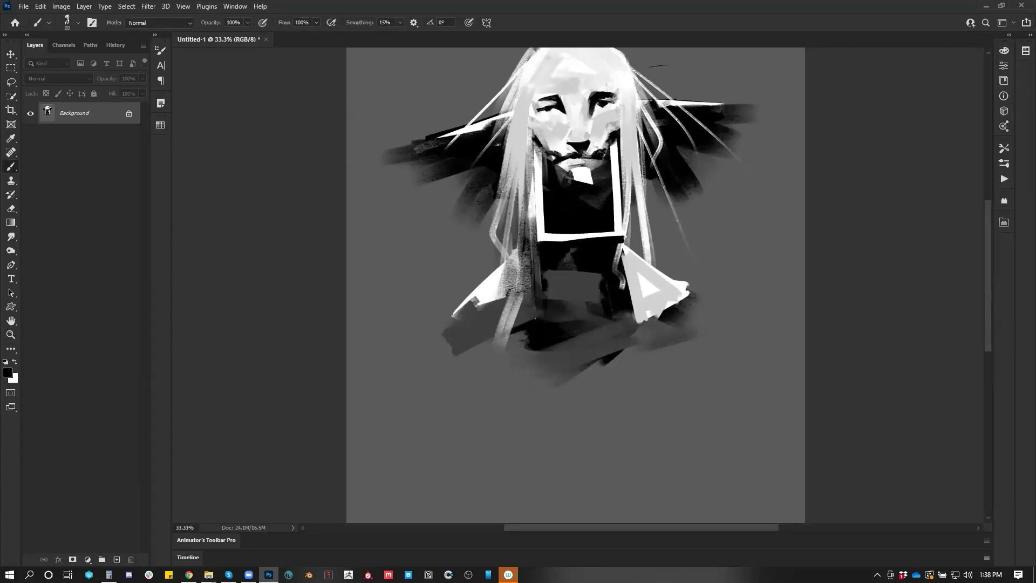
{"action": "left_click_drag", "start_coordinate": [537, 109], "coordinate": [554, 105]}
{"action": "key", "text": "bracketleft"}
{"action": "left_click_drag", "start_coordinate": [539, 114], "coordinate": [528, 116]}
Review the whole portrait at a smaller scale in both normal and mirrored orientation.
{"action": "key", "text": "z"}
{"action": "left_click", "coordinate": [626, 250], "text": "alt"}
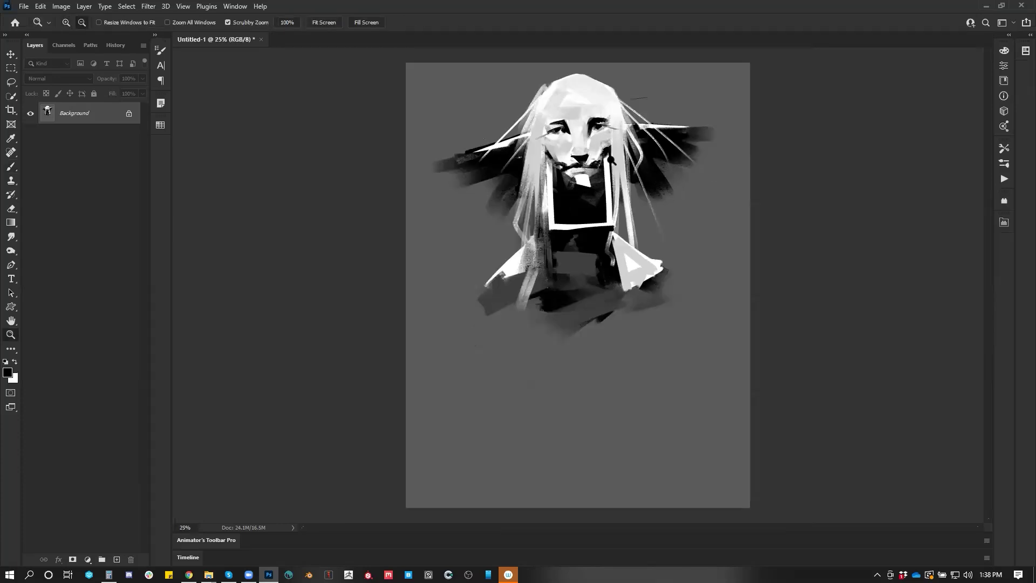
{"action": "left_click", "coordinate": [626, 250], "text": "alt"}
{"action": "key", "text": "ctrl+shift+h"}
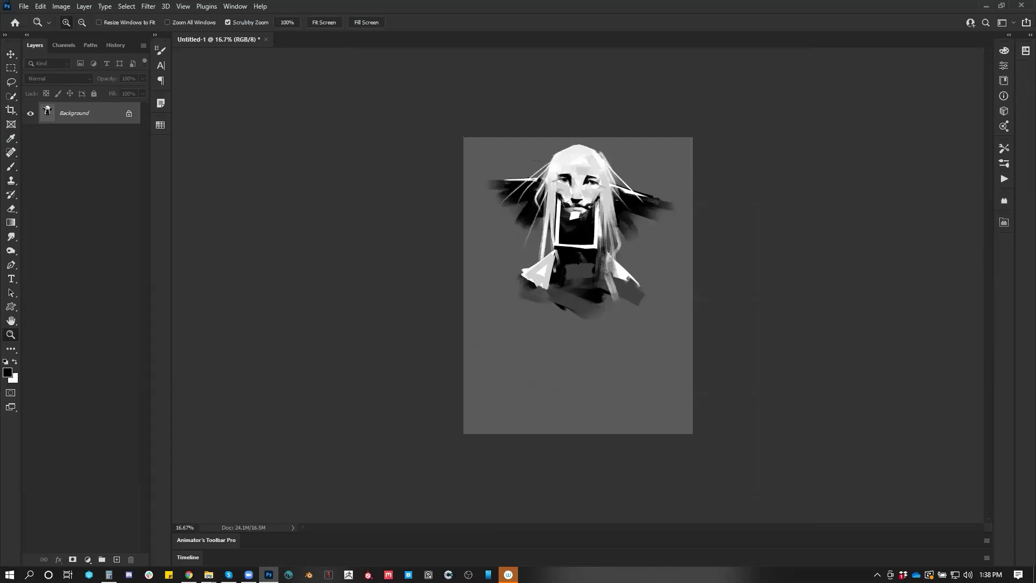
{"action": "key", "text": "ctrl+shift+h"}
{"action": "left_click", "coordinate": [600, 170]}
{"action": "left_click", "coordinate": [600, 170]}
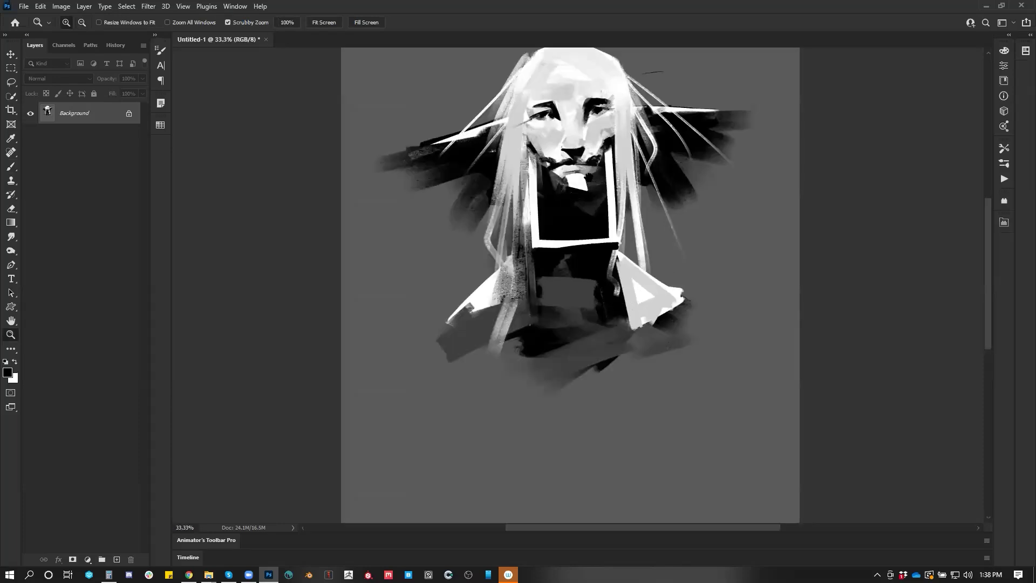
Touch up the left side of the mouth and moustache with a small brush and a sampled light tone.
{"action": "left_click_drag", "start_coordinate": [588, 177], "coordinate": [584, 207]}
{"action": "key", "text": "b"}
{"action": "left_click", "coordinate": [555, 186], "text": "alt"}
{"action": "left_click_drag", "start_coordinate": [553, 191], "coordinate": [562, 192]}
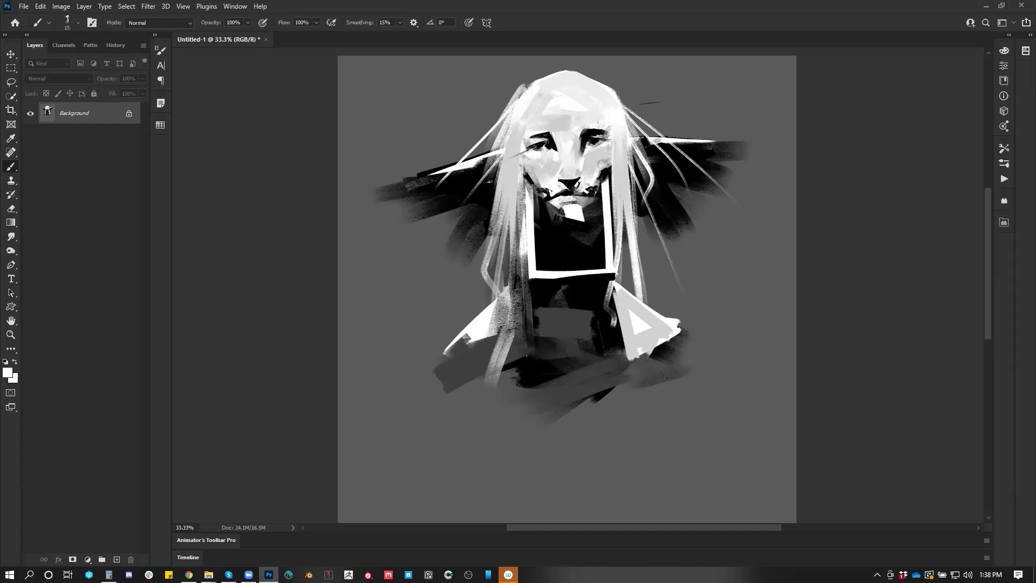
Touch up the chin and the nose bridge with short light strokes.
{"action": "left_click_drag", "start_coordinate": [577, 195], "coordinate": [586, 189]}
{"action": "left_click_drag", "start_coordinate": [584, 142], "coordinate": [586, 158]}
{"action": "key", "text": "d"}
{"action": "left_click_drag", "start_coordinate": [553, 133], "coordinate": [555, 143]}
{"action": "key", "text": "ctrl+z"}
Brush broad, rough white strokes over the outer edge of the hair beside the left temple.
{"action": "key", "text": "x"}
{"action": "key", "text": "bracketright"}
{"action": "key", "text": "bracketright"}
{"action": "key", "text": "bracketright"}
{"action": "key", "text": "bracketright"}
{"action": "key", "text": "bracketright"}
{"action": "key", "text": "bracketright"}
{"action": "key", "text": "bracketright"}
{"action": "key", "text": "bracketright"}
{"action": "key", "text": "bracketright"}
{"action": "mouse_move", "coordinate": [519, 95]}
{"action": "left_mouse_down"}
{"action": "mouse_move", "coordinate": [497, 109]}
{"action": "mouse_move", "coordinate": [516, 124]}
{"action": "mouse_move", "coordinate": [510, 133]}
{"action": "mouse_move", "coordinate": [492, 110]}
{"action": "mouse_move", "coordinate": [506, 141]}
{"action": "left_mouse_up"}
{"action": "key", "text": "ctrl+z"}
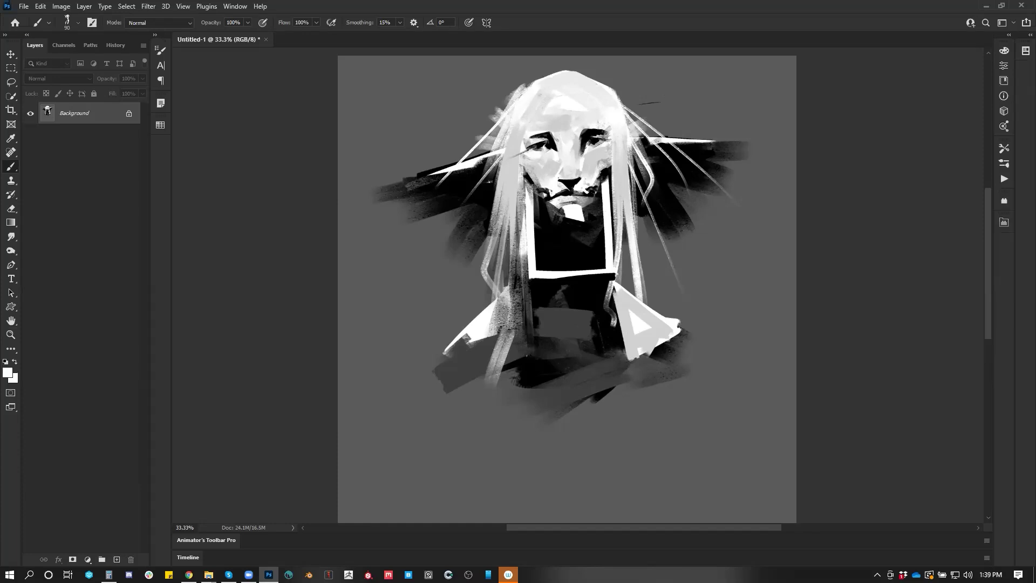
Reshape the light chin patch below the lower lip using a smaller brush and a sampled grey.
{"action": "key", "text": "bracketleft"}
{"action": "key", "text": "bracketleft"}
{"action": "key", "text": "bracketleft"}
{"action": "key", "text": "bracketleft"}
{"action": "left_click", "coordinate": [590, 200], "text": "alt"}
{"action": "left_click_drag", "start_coordinate": [564, 206], "coordinate": [574, 219]}
{"action": "key", "text": "ctrl+z"}
{"action": "key", "text": "bracketleft"}
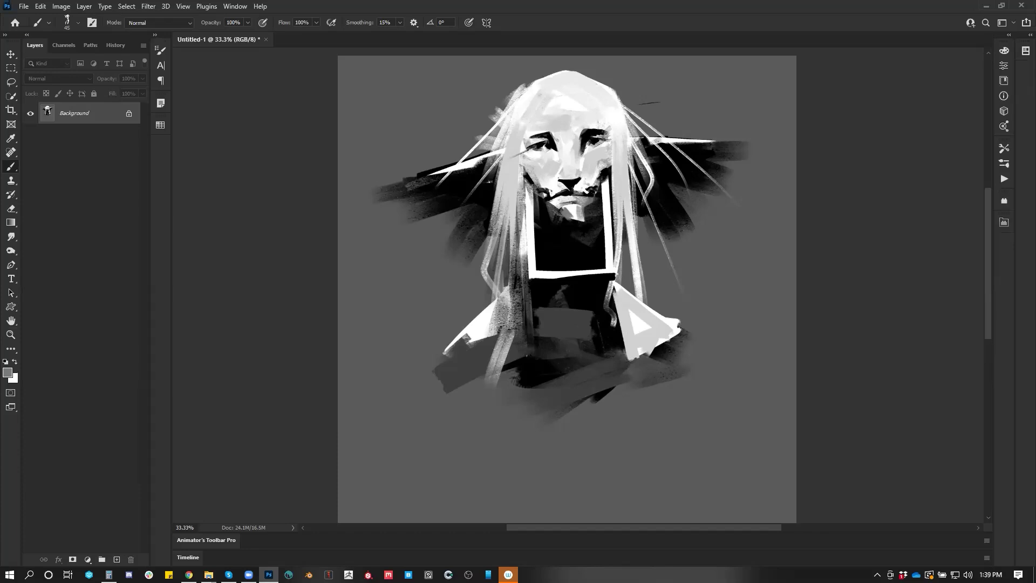
Shade the outer corner of the left eye toward the temple with a sampled mid-grey.
{"action": "left_click", "coordinate": [522, 148], "text": "alt"}
{"action": "left_click", "coordinate": [525, 146], "text": "alt"}
{"action": "left_click_drag", "start_coordinate": [528, 144], "coordinate": [506, 157]}
{"action": "key", "text": "bracketright"}
{"action": "key", "text": "bracketleft"}
{"action": "key", "text": "bracketleft"}
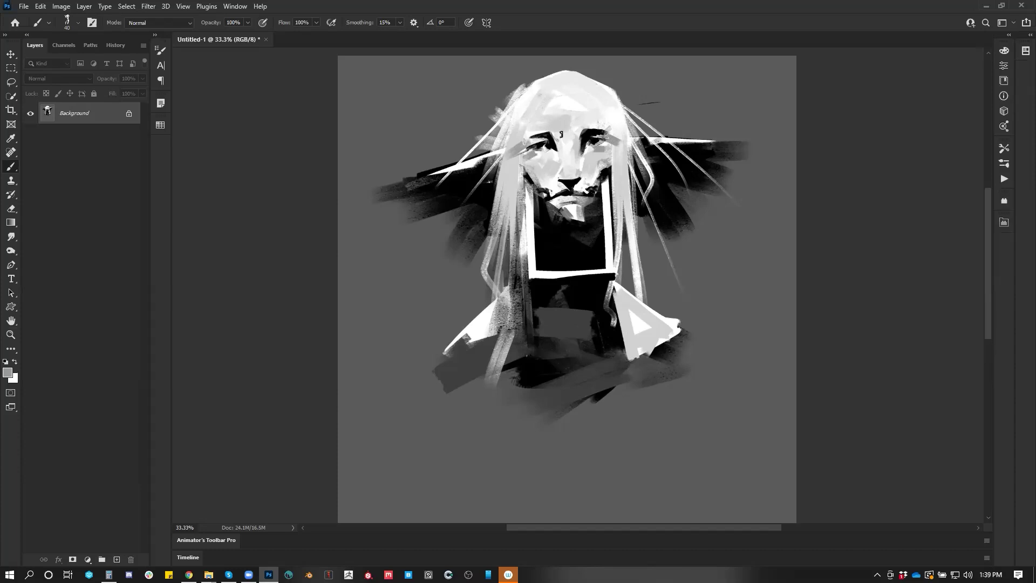
Tone down the bottom and left bars of the white beard frame with a sampled light grey.
{"action": "left_click", "coordinate": [596, 127], "text": "alt"}
{"action": "scroll", "coordinate": [628, 243], "scroll_direction": "down", "scroll_amount": 2}
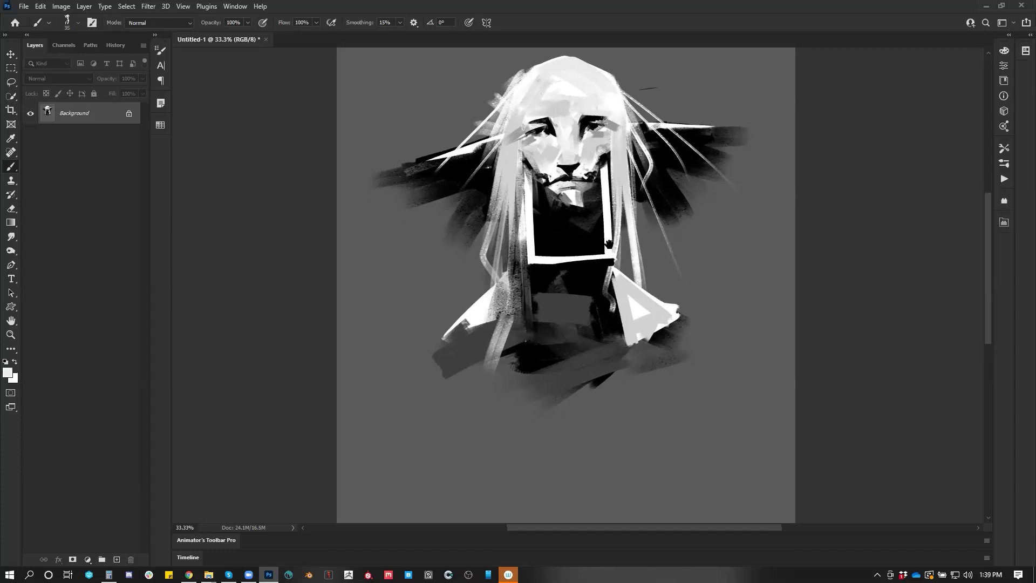
{"action": "left_click_drag", "start_coordinate": [531, 257], "coordinate": [597, 256]}
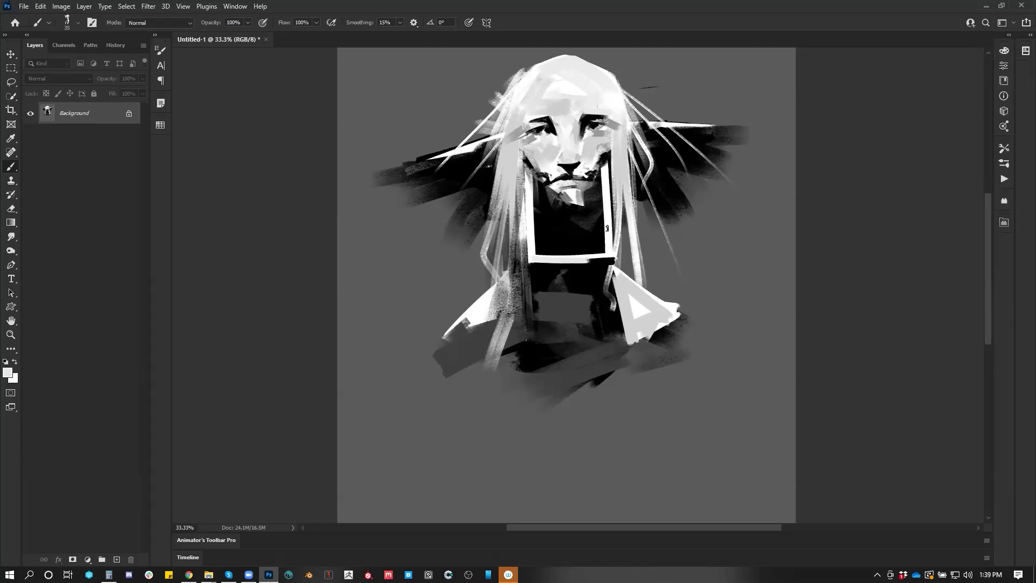
{"action": "left_click_drag", "start_coordinate": [528, 177], "coordinate": [526, 214]}
{"action": "left_click_drag", "start_coordinate": [550, 254], "coordinate": [492, 283]}
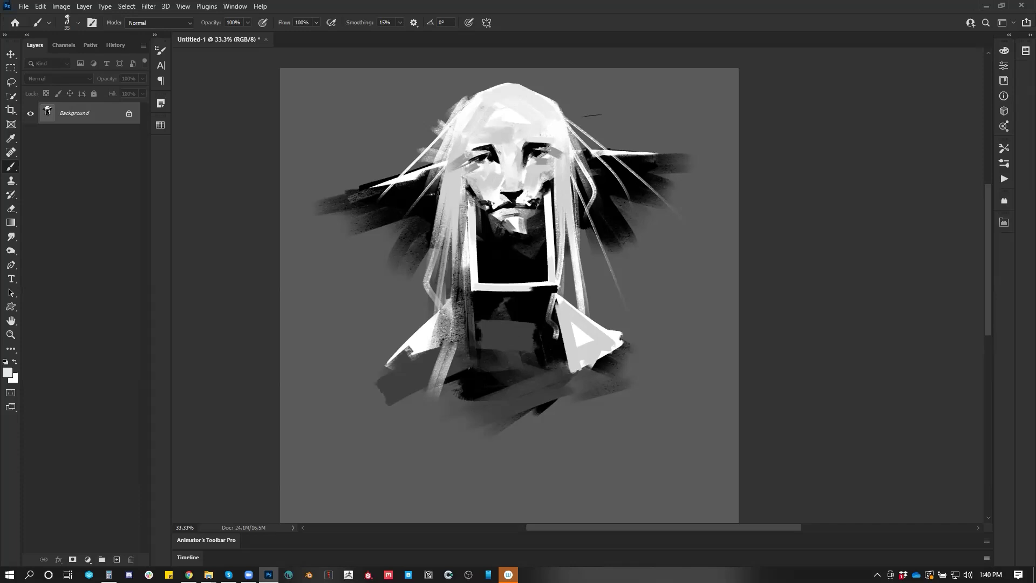
Paint broad black strokes across the lower ends of both shoulders with a much larger brush.
{"action": "left_click_drag", "start_coordinate": [497, 352], "coordinate": [517, 289]}
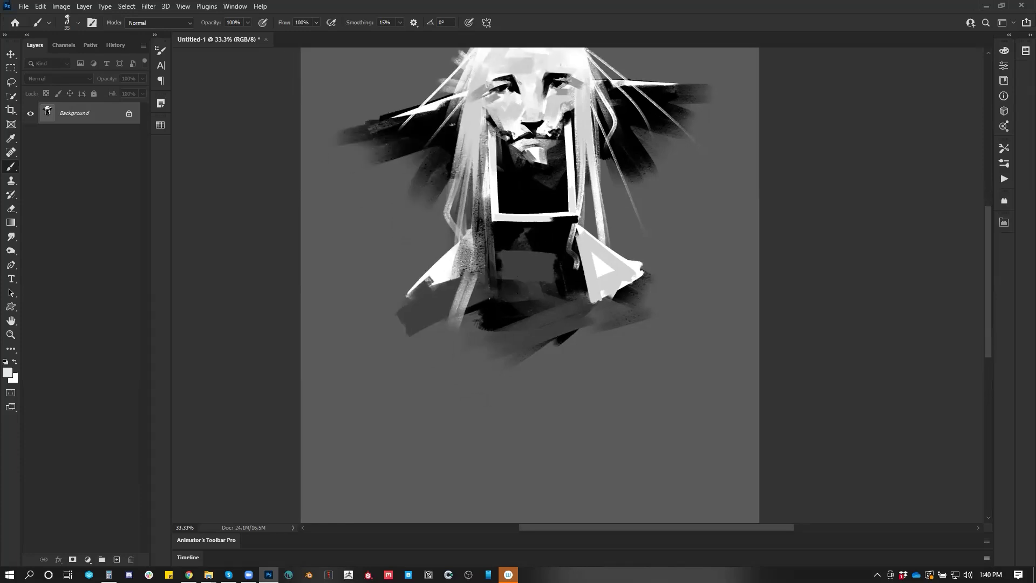
{"action": "left_click", "coordinate": [517, 293], "text": "alt"}
{"action": "key", "text": "d"}
{"action": "key", "text": "bracketright"}
{"action": "key", "text": "bracketright"}
{"action": "key", "text": "bracketright"}
{"action": "key", "text": "bracketright"}
{"action": "key", "text": "bracketright"}
{"action": "key", "text": "bracketright"}
{"action": "key", "text": "bracketright"}
{"action": "key", "text": "bracketright"}
{"action": "key", "text": "bracketright"}
{"action": "key", "text": "bracketright"}
{"action": "key", "text": "bracketright"}
{"action": "key", "text": "bracketright"}
{"action": "left_click_drag", "start_coordinate": [494, 278], "coordinate": [520, 296]}
{"action": "left_click_drag", "start_coordinate": [645, 274], "coordinate": [632, 308]}
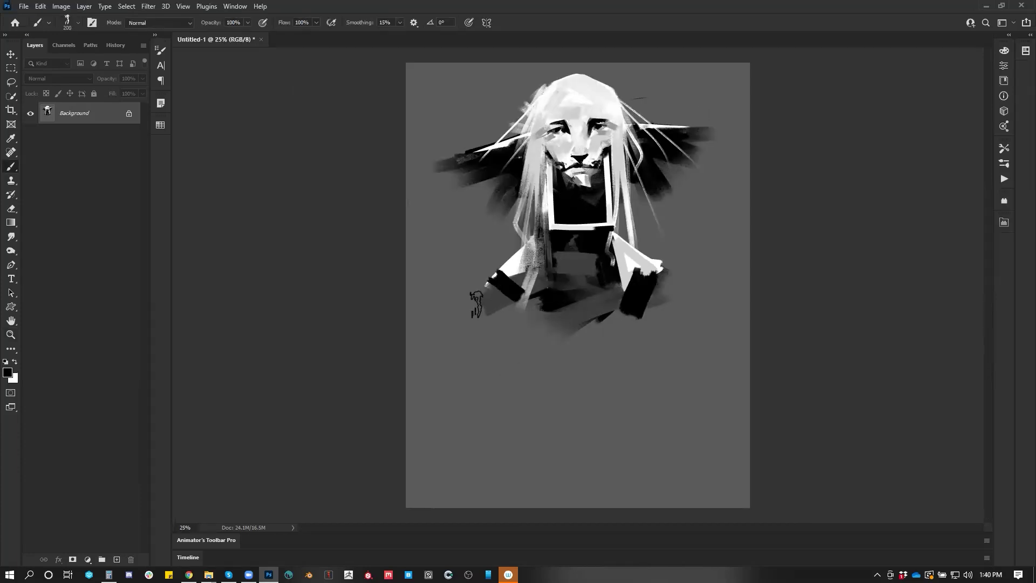
Block in both upper arms with broad black strokes descending from the shoulders.
{"action": "left_click_drag", "start_coordinate": [478, 304], "coordinate": [506, 364]}
{"action": "key", "text": "bracketright"}
{"action": "key", "text": "bracketright"}
{"action": "left_click_drag", "start_coordinate": [517, 311], "coordinate": [598, 312]}
{"action": "mouse_move", "coordinate": [588, 376]}
{"action": "left_mouse_down"}
{"action": "mouse_move", "coordinate": [669, 295]}
{"action": "mouse_move", "coordinate": [624, 396]}
{"action": "left_mouse_up"}
{"action": "key", "text": "ctrl+z"}
{"action": "left_click_drag", "start_coordinate": [474, 289], "coordinate": [485, 344]}
{"action": "left_click_drag", "start_coordinate": [497, 302], "coordinate": [459, 347]}
{"action": "mouse_move", "coordinate": [648, 313]}
{"action": "left_mouse_down"}
{"action": "mouse_move", "coordinate": [688, 302]}
{"action": "mouse_move", "coordinate": [672, 351]}
{"action": "left_mouse_up"}
Paint sampled grey strokes over the black at both shoulders to lighten the sleeves.
{"action": "key", "text": "x"}
{"action": "left_click_drag", "start_coordinate": [495, 297], "coordinate": [522, 317]}
{"action": "key", "text": "ctrl+z"}
{"action": "key", "text": "bracketleft"}
{"action": "key", "text": "bracketleft"}
{"action": "mouse_move", "coordinate": [508, 274]}
{"action": "left_mouse_down"}
{"action": "mouse_move", "coordinate": [524, 328]}
{"action": "mouse_move", "coordinate": [534, 277]}
{"action": "mouse_move", "coordinate": [467, 291]}
{"action": "mouse_move", "coordinate": [504, 320]}
{"action": "mouse_move", "coordinate": [495, 271]}
{"action": "mouse_move", "coordinate": [527, 329]}
{"action": "left_mouse_up"}
{"action": "left_click", "coordinate": [531, 276], "text": "alt"}
{"action": "mouse_move", "coordinate": [661, 285]}
{"action": "left_mouse_down"}
{"action": "mouse_move", "coordinate": [634, 330]}
{"action": "mouse_move", "coordinate": [667, 330]}
{"action": "left_mouse_up"}
Cover the lower chest with broad strokes of sampled grey, forming a straight horizontal edge below the neckline.
{"action": "left_click_drag", "start_coordinate": [603, 328], "coordinate": [503, 347]}
{"action": "mouse_move", "coordinate": [503, 350]}
{"action": "left_mouse_down"}
{"action": "mouse_move", "coordinate": [566, 354]}
{"action": "mouse_move", "coordinate": [611, 330]}
{"action": "left_mouse_up"}
{"action": "key", "text": "ctrl+z"}
{"action": "key", "text": "bracketright"}
{"action": "left_click_drag", "start_coordinate": [537, 325], "coordinate": [651, 326]}
{"action": "left_click", "coordinate": [499, 336], "text": "alt"}
{"action": "mouse_move", "coordinate": [512, 331]}
{"action": "left_mouse_down"}
{"action": "mouse_move", "coordinate": [646, 329]}
{"action": "mouse_move", "coordinate": [620, 327]}
{"action": "mouse_move", "coordinate": [642, 329]}
{"action": "left_mouse_up"}
{"action": "left_click", "coordinate": [634, 328], "text": "alt"}
{"action": "left_click_drag", "start_coordinate": [546, 342], "coordinate": [509, 343]}
{"action": "mouse_move", "coordinate": [508, 343]}
{"action": "left_mouse_down"}
{"action": "mouse_move", "coordinate": [556, 324]}
{"action": "mouse_move", "coordinate": [659, 300]}
{"action": "left_mouse_up"}
{"action": "left_click_drag", "start_coordinate": [527, 371], "coordinate": [650, 365]}
Paint large black shapes extending outward from both shoulders to the canvas edges with an enlarged brush.
{"action": "key", "text": "d"}
{"action": "left_click_drag", "start_coordinate": [527, 416], "coordinate": [538, 415]}
{"action": "key", "text": "bracketleft"}
{"action": "key", "text": "bracketleft"}
{"action": "key", "text": "bracketleft"}
{"action": "key", "text": "bracketleft"}
{"action": "key", "text": "bracketleft"}
{"action": "key", "text": "bracketleft"}
{"action": "key", "text": "bracketleft"}
{"action": "key", "text": "bracketleft"}
{"action": "key", "text": "bracketleft"}
{"action": "key", "text": "bracketleft"}
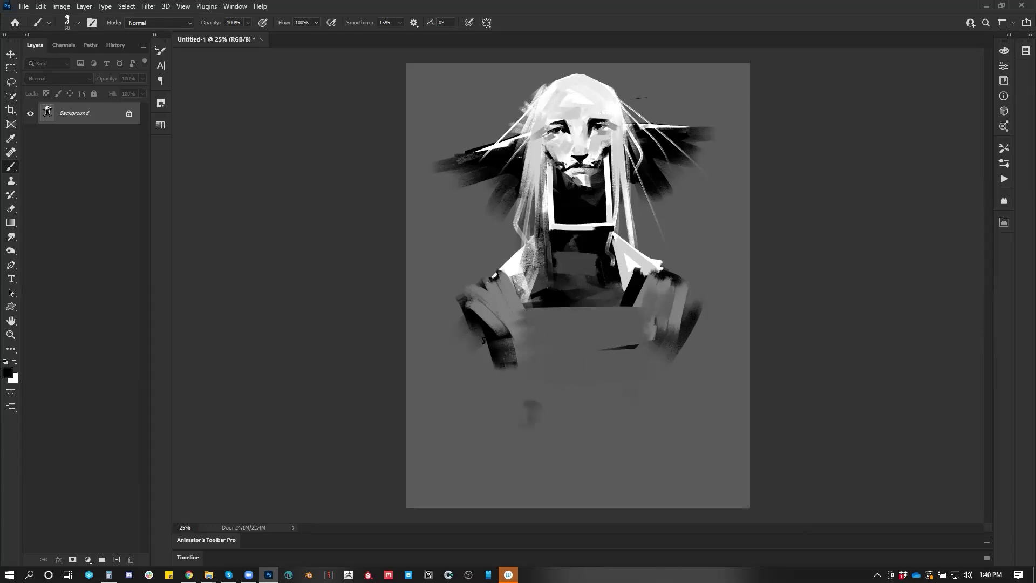
{"action": "key", "text": "bracketright"}
{"action": "key", "text": "bracketright"}
{"action": "key", "text": "bracketright"}
{"action": "key", "text": "bracketright"}
{"action": "key", "text": "bracketright"}
{"action": "mouse_move", "coordinate": [466, 302]}
{"action": "left_mouse_down"}
{"action": "mouse_move", "coordinate": [440, 309]}
{"action": "mouse_move", "coordinate": [480, 348]}
{"action": "left_mouse_up"}
{"action": "key", "text": "ctrl+z"}
{"action": "key", "text": "bracketright"}
{"action": "mouse_move", "coordinate": [465, 294]}
{"action": "left_mouse_down"}
{"action": "mouse_move", "coordinate": [395, 313]}
{"action": "mouse_move", "coordinate": [437, 322]}
{"action": "mouse_move", "coordinate": [485, 313]}
{"action": "mouse_move", "coordinate": [406, 330]}
{"action": "mouse_move", "coordinate": [482, 342]}
{"action": "mouse_move", "coordinate": [435, 340]}
{"action": "mouse_move", "coordinate": [480, 359]}
{"action": "mouse_move", "coordinate": [471, 375]}
{"action": "mouse_move", "coordinate": [482, 295]}
{"action": "mouse_move", "coordinate": [491, 314]}
{"action": "mouse_move", "coordinate": [502, 289]}
{"action": "mouse_move", "coordinate": [514, 307]}
{"action": "left_mouse_up"}
{"action": "mouse_move", "coordinate": [699, 300]}
{"action": "left_mouse_down"}
{"action": "mouse_move", "coordinate": [688, 285]}
{"action": "mouse_move", "coordinate": [731, 312]}
{"action": "mouse_move", "coordinate": [681, 355]}
{"action": "mouse_move", "coordinate": [697, 365]}
{"action": "left_mouse_up"}
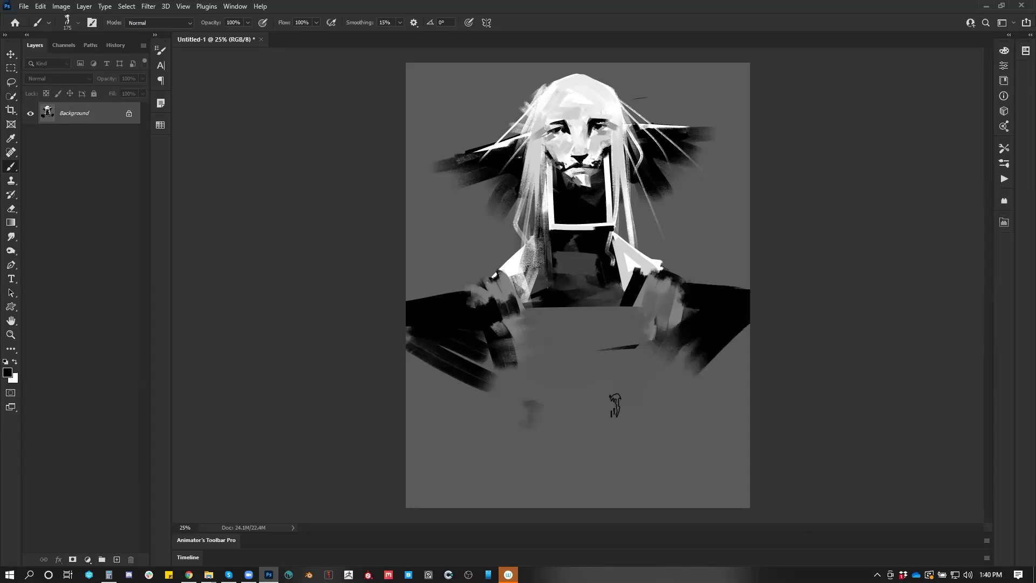
Paint the left edge of the torso in black and carve it into a narrow taper with background grey.
{"action": "key", "text": "f"}
{"action": "mouse_move", "coordinate": [573, 319]}
{"action": "left_mouse_down"}
{"action": "mouse_move", "coordinate": [510, 335]}
{"action": "mouse_move", "coordinate": [461, 227]}
{"action": "mouse_move", "coordinate": [522, 248]}
{"action": "mouse_move", "coordinate": [465, 350]}
{"action": "left_mouse_up"}
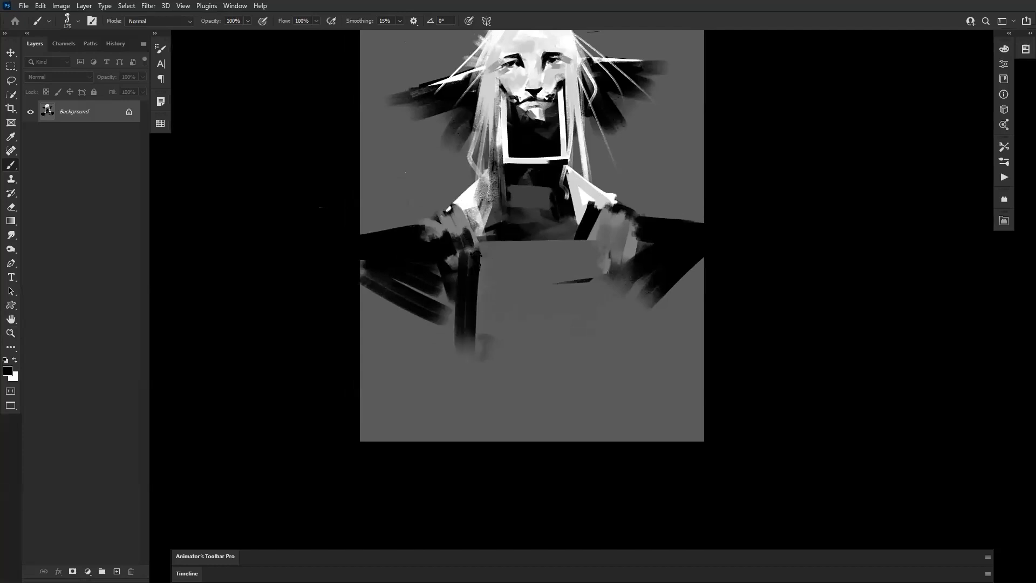
{"action": "left_click_drag", "start_coordinate": [461, 250], "coordinate": [462, 348]}
{"action": "mouse_move", "coordinate": [506, 263]}
{"action": "left_mouse_down"}
{"action": "mouse_move", "coordinate": [476, 249]}
{"action": "mouse_move", "coordinate": [465, 359]}
{"action": "left_mouse_up"}
{"action": "left_click", "coordinate": [499, 270], "text": "alt"}
{"action": "mouse_move", "coordinate": [576, 258]}
{"action": "left_mouse_down"}
{"action": "mouse_move", "coordinate": [574, 323]}
{"action": "mouse_move", "coordinate": [595, 262]}
{"action": "mouse_move", "coordinate": [627, 321]}
{"action": "left_mouse_up"}
{"action": "left_click", "coordinate": [627, 262], "text": "alt"}
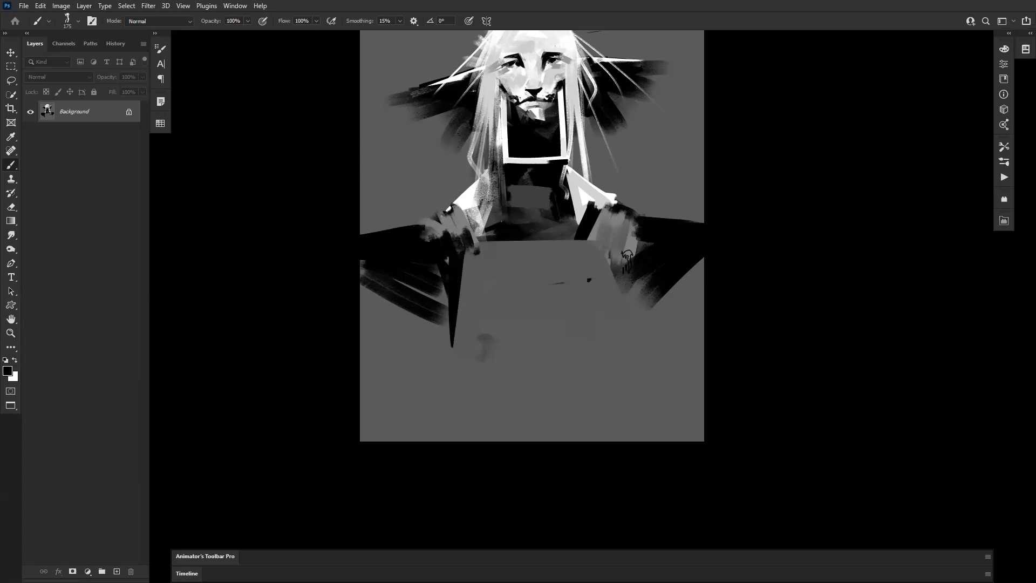
Paint a broad black band down the right edge of the torso and a black patch at its lower left corner.
{"action": "left_click_drag", "start_coordinate": [603, 238], "coordinate": [629, 362]}
{"action": "left_click_drag", "start_coordinate": [563, 360], "coordinate": [565, 396]}
{"action": "mouse_move", "coordinate": [454, 389]}
{"action": "left_mouse_down"}
{"action": "mouse_move", "coordinate": [472, 400]}
{"action": "mouse_move", "coordinate": [615, 379]}
{"action": "left_mouse_up"}
Draw thin black lines and short marks along the waist with a small brush, then sample grey for cleaning up below.
{"action": "key", "text": "bracketleft"}
{"action": "key", "text": "bracketleft"}
{"action": "key", "text": "bracketleft"}
{"action": "key", "text": "bracketleft"}
{"action": "key", "text": "bracketleft"}
{"action": "key", "text": "bracketleft"}
{"action": "key", "text": "bracketleft"}
{"action": "key", "text": "bracketleft"}
{"action": "key", "text": "bracketleft"}
{"action": "key", "text": "bracketleft"}
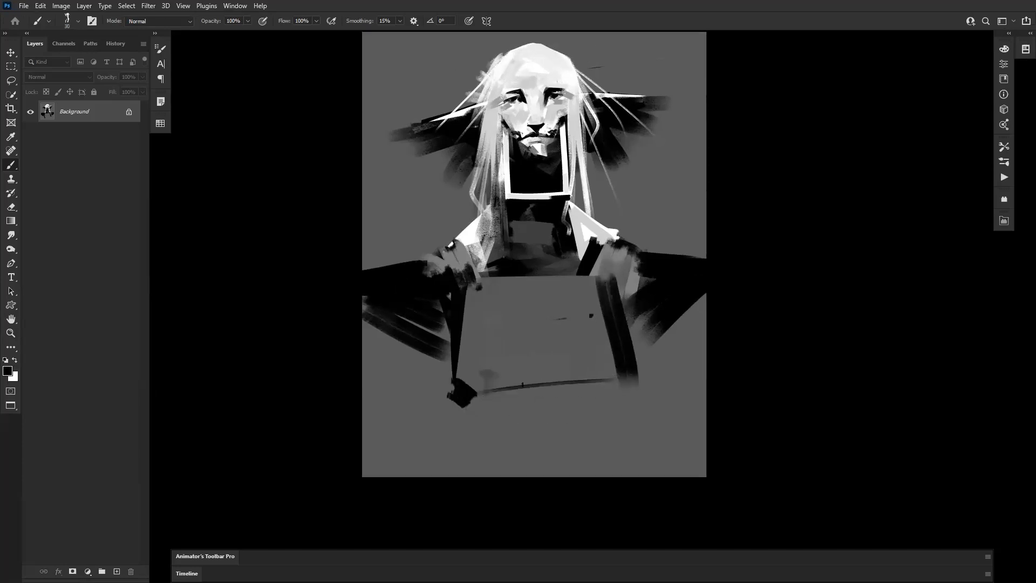
{"action": "left_click_drag", "start_coordinate": [480, 394], "coordinate": [605, 407]}
{"action": "left_click_drag", "start_coordinate": [510, 390], "coordinate": [568, 392]}
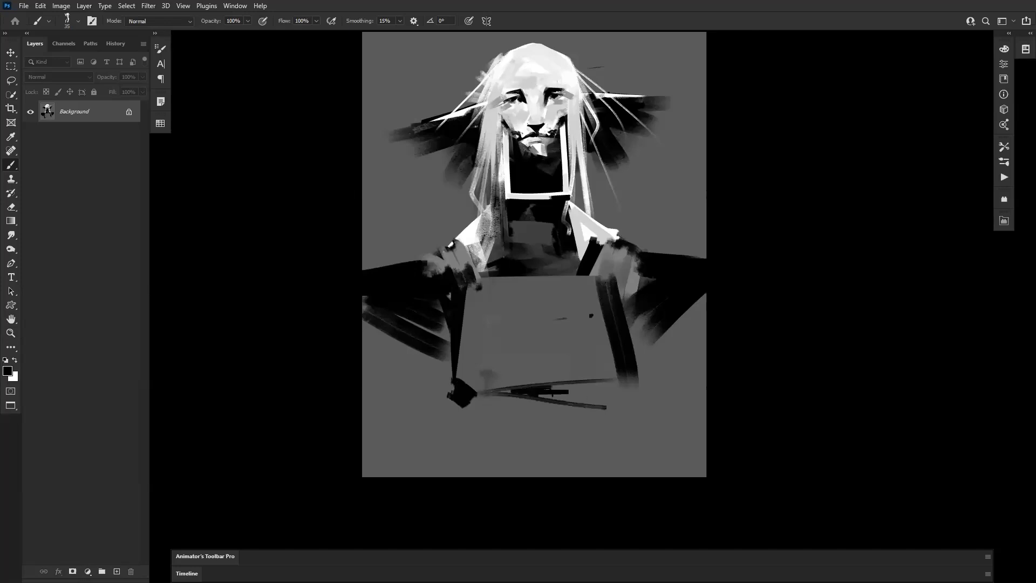
{"action": "left_click_drag", "start_coordinate": [578, 386], "coordinate": [575, 398]}
{"action": "left_click_drag", "start_coordinate": [595, 384], "coordinate": [599, 398]}
{"action": "left_click_drag", "start_coordinate": [452, 422], "coordinate": [575, 465]}
{"action": "key", "text": "ctrl+z"}
{"action": "left_click", "coordinate": [473, 357], "text": "alt"}
{"action": "key", "text": "bracketright"}
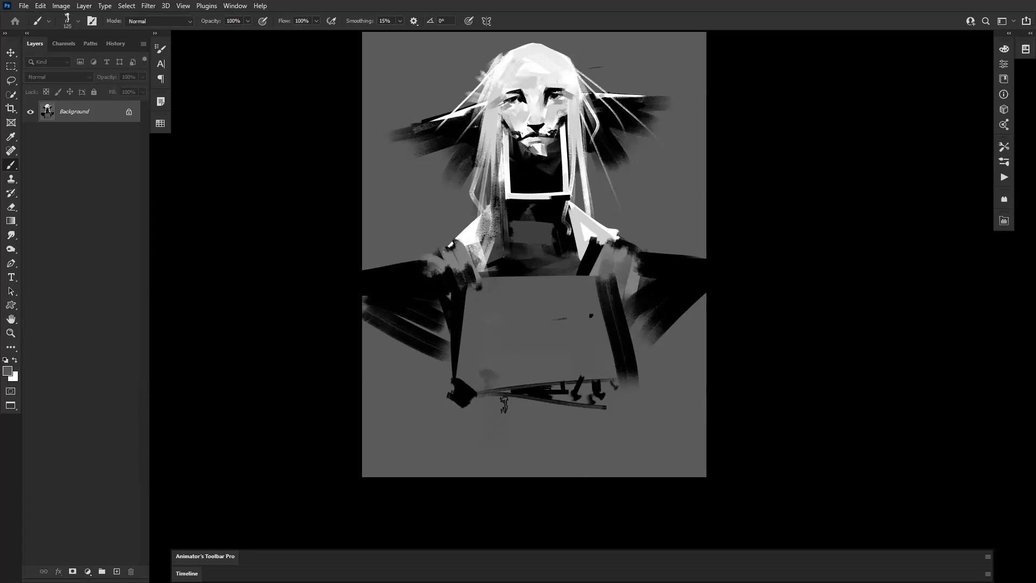
Lay in black horizontal strokes near the bottom edge of the canvas below the torso.
{"action": "key", "text": "d"}
{"action": "mouse_move", "coordinate": [489, 444]}
{"action": "left_mouse_down"}
{"action": "mouse_move", "coordinate": [590, 460]}
{"action": "mouse_move", "coordinate": [501, 470]}
{"action": "left_mouse_up"}
{"action": "key", "text": "bracketleft"}
{"action": "key", "text": "bracketleft"}
{"action": "key", "text": "bracketleft"}
{"action": "key", "text": "bracketleft"}
{"action": "key", "text": "bracketleft"}
{"action": "key", "text": "bracketleft"}
{"action": "mouse_move", "coordinate": [501, 469]}
{"action": "left_mouse_down"}
{"action": "mouse_move", "coordinate": [538, 460]}
{"action": "mouse_move", "coordinate": [470, 454]}
{"action": "left_mouse_up"}
{"action": "left_click_drag", "start_coordinate": [471, 452], "coordinate": [591, 459]}
{"action": "left_click_drag", "start_coordinate": [591, 459], "coordinate": [546, 470]}
Trim the upper edge of the black strokes at the canvas bottom with a sampled background grey.
{"action": "left_click", "coordinate": [513, 438], "text": "alt"}
{"action": "key", "text": "bracketright"}
{"action": "left_click_drag", "start_coordinate": [492, 439], "coordinate": [541, 448]}
{"action": "left_click_drag", "start_coordinate": [480, 445], "coordinate": [598, 458]}
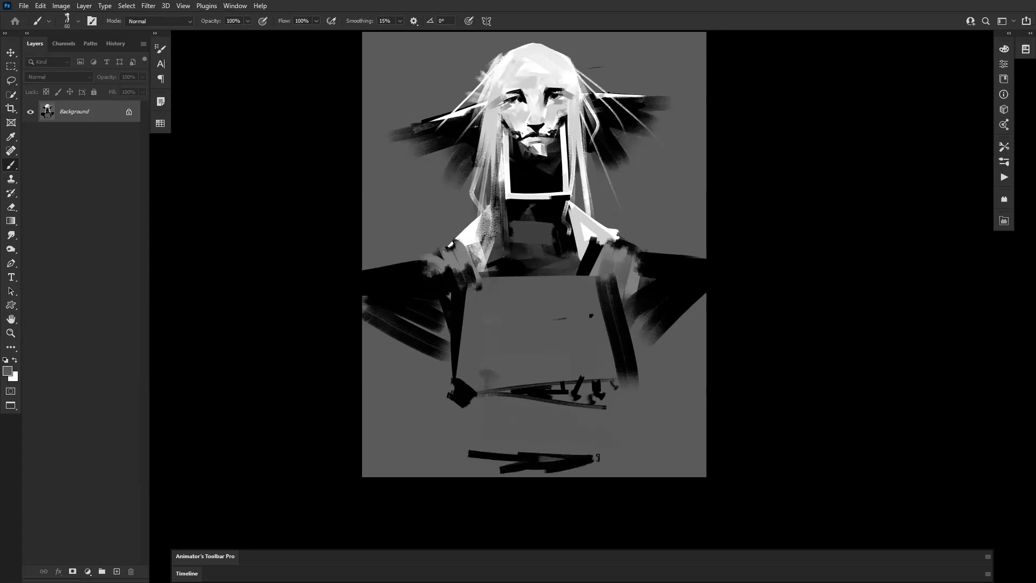
Paint background-grey bands diagonally across both upper sleeves with a brush of about 200 px.
{"action": "key", "text": "bracketright"}
{"action": "key", "text": "bracketright"}
{"action": "key", "text": "bracketright"}
{"action": "key", "text": "bracketright"}
{"action": "key", "text": "bracketright"}
{"action": "key", "text": "bracketright"}
{"action": "key", "text": "bracketright"}
{"action": "key", "text": "bracketright"}
{"action": "key", "text": "bracketright"}
{"action": "key", "text": "bracketright"}
{"action": "left_click_drag", "start_coordinate": [496, 389], "coordinate": [486, 359]}
{"action": "key", "text": "bracketleft"}
{"action": "left_click_drag", "start_coordinate": [422, 302], "coordinate": [455, 342]}
{"action": "key", "text": "ctrl+z"}
{"action": "left_click_drag", "start_coordinate": [660, 276], "coordinate": [629, 320]}
{"action": "key", "text": "bracketleft"}
{"action": "left_click_drag", "start_coordinate": [406, 274], "coordinate": [454, 313]}
{"action": "key", "text": "ctrl+z"}
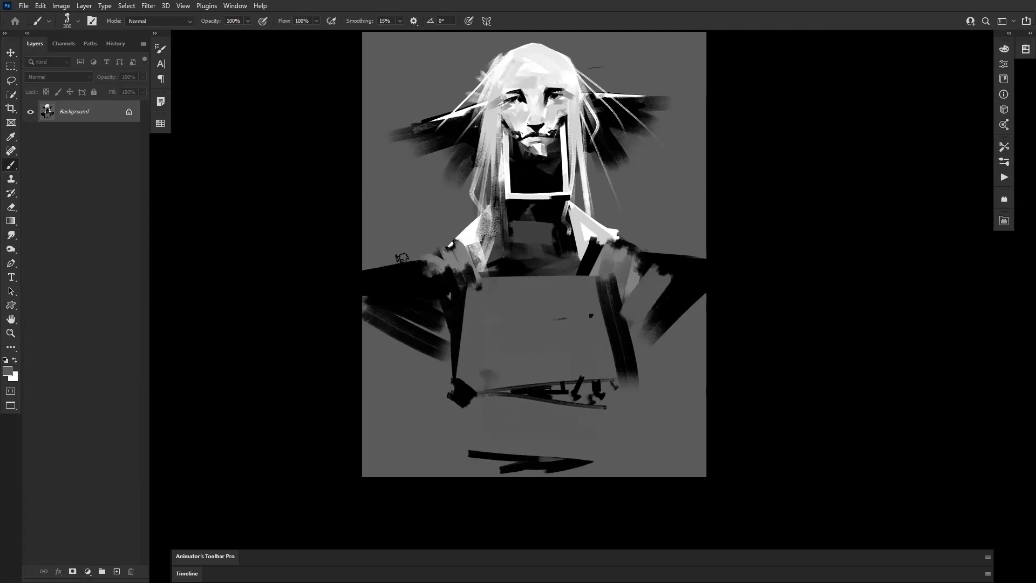
{"action": "left_click_drag", "start_coordinate": [407, 269], "coordinate": [463, 309]}
{"action": "left_click_drag", "start_coordinate": [372, 298], "coordinate": [382, 303]}
{"action": "key", "text": "ctrl+z"}
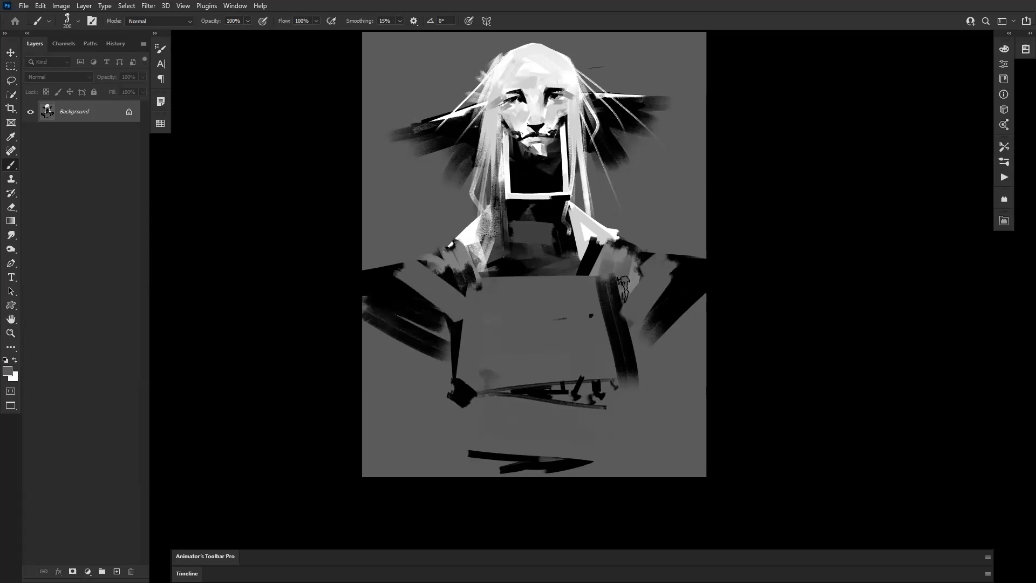
Break up both lower sleeves with grey strokes, then sample the dark tone and work it back into them.
{"action": "left_click_drag", "start_coordinate": [422, 324], "coordinate": [459, 332]}
{"action": "key", "text": "ctrl+z"}
{"action": "left_click_drag", "start_coordinate": [634, 327], "coordinate": [617, 329]}
{"action": "left_click", "coordinate": [420, 302], "text": "alt"}
{"action": "left_click_drag", "start_coordinate": [415, 323], "coordinate": [443, 332]}
{"action": "left_click_drag", "start_coordinate": [442, 274], "coordinate": [439, 326]}
{"action": "key", "text": "ctrl+z"}
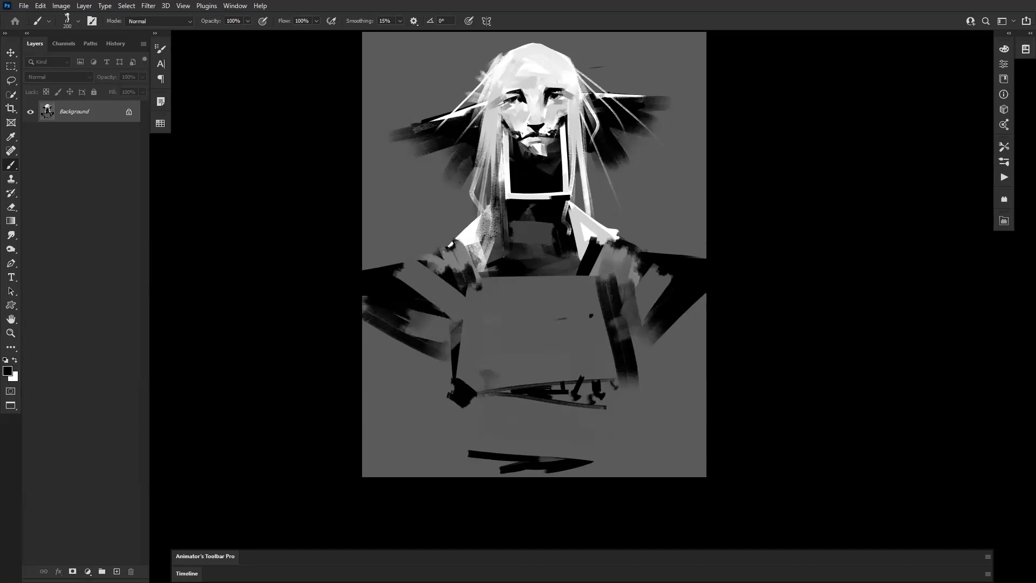
Paint black forearm strokes from both elbows down to the waist corners with a smaller brush.
{"action": "key", "text": "bracketleft"}
{"action": "key", "text": "bracketleft"}
{"action": "key", "text": "bracketleft"}
{"action": "key", "text": "bracketleft"}
{"action": "key", "text": "bracketleft"}
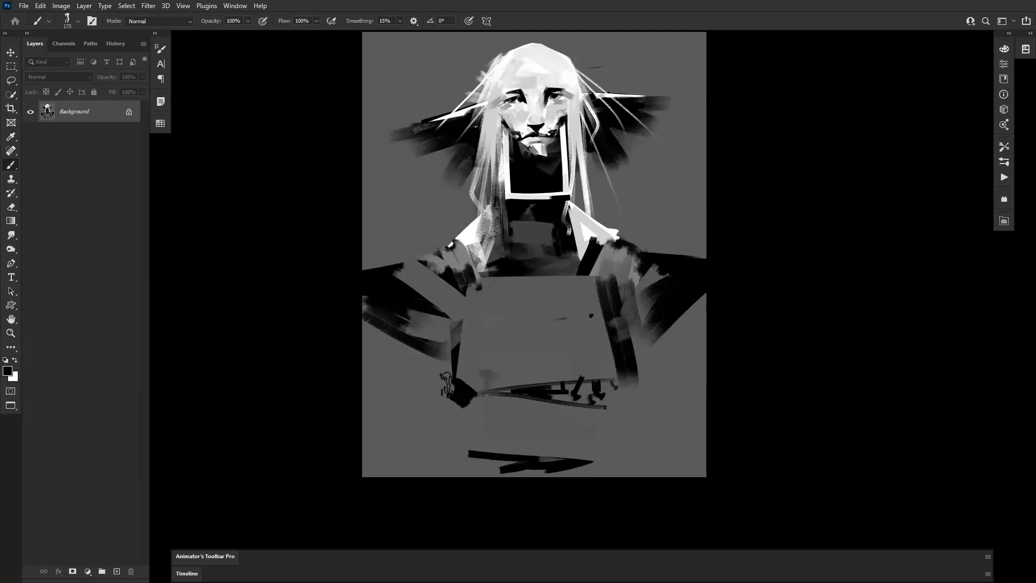
{"action": "key", "text": "bracketleft"}
{"action": "key", "text": "bracketleft"}
{"action": "mouse_move", "coordinate": [430, 354]}
{"action": "left_mouse_down"}
{"action": "mouse_move", "coordinate": [438, 389]}
{"action": "mouse_move", "coordinate": [434, 354]}
{"action": "left_mouse_up"}
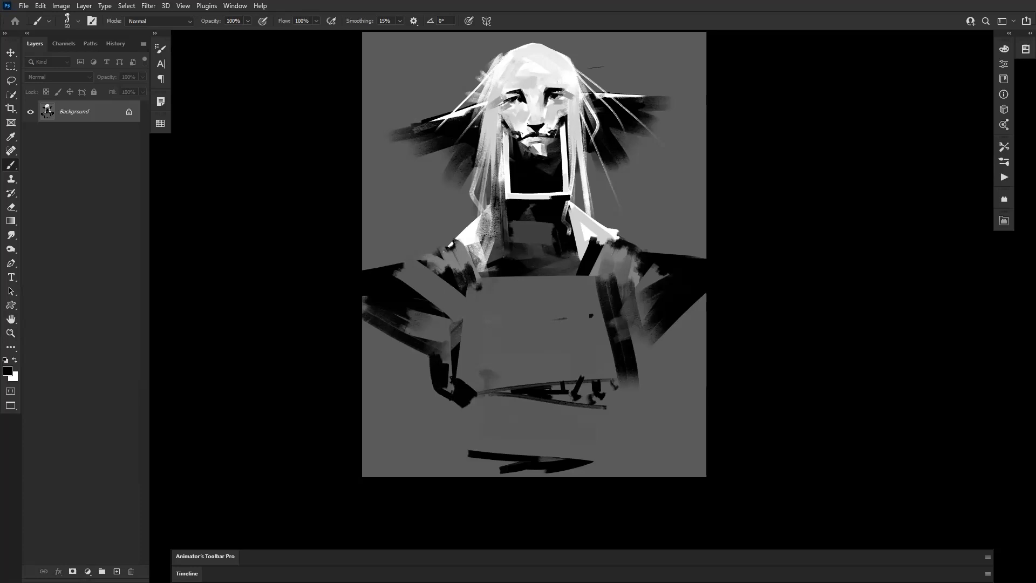
{"action": "left_click_drag", "start_coordinate": [643, 336], "coordinate": [620, 392]}
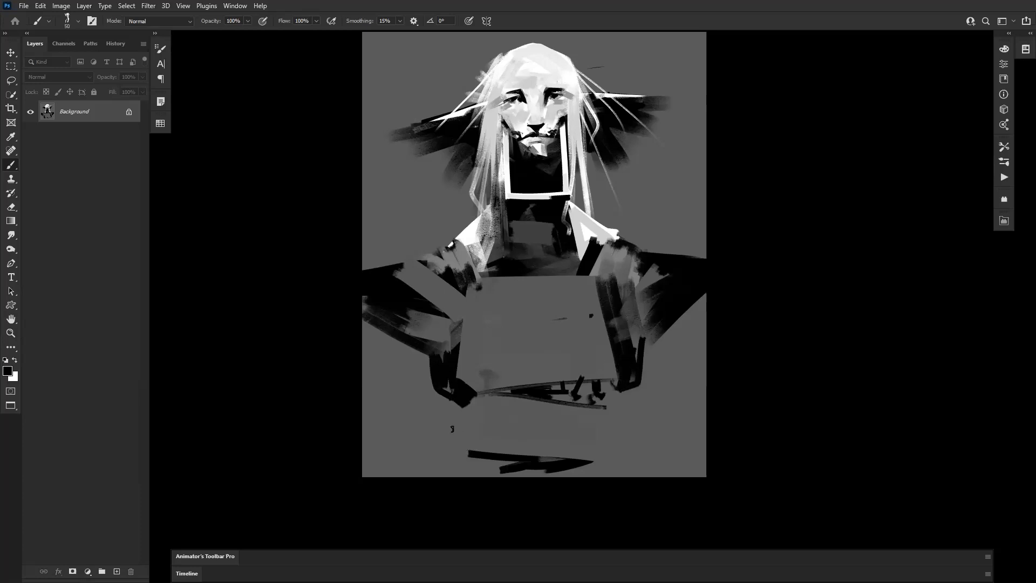
Fill the background below both sleeves with white down to the canvas bottom using a 175 px brush.
{"action": "key", "text": "bracketright"}
{"action": "key", "text": "bracketright"}
{"action": "key", "text": "bracketright"}
{"action": "key", "text": "bracketright"}
{"action": "key", "text": "bracketright"}
{"action": "key", "text": "x"}
{"action": "mouse_move", "coordinate": [371, 330]}
{"action": "left_mouse_down"}
{"action": "mouse_move", "coordinate": [398, 470]}
{"action": "mouse_move", "coordinate": [372, 386]}
{"action": "left_mouse_up"}
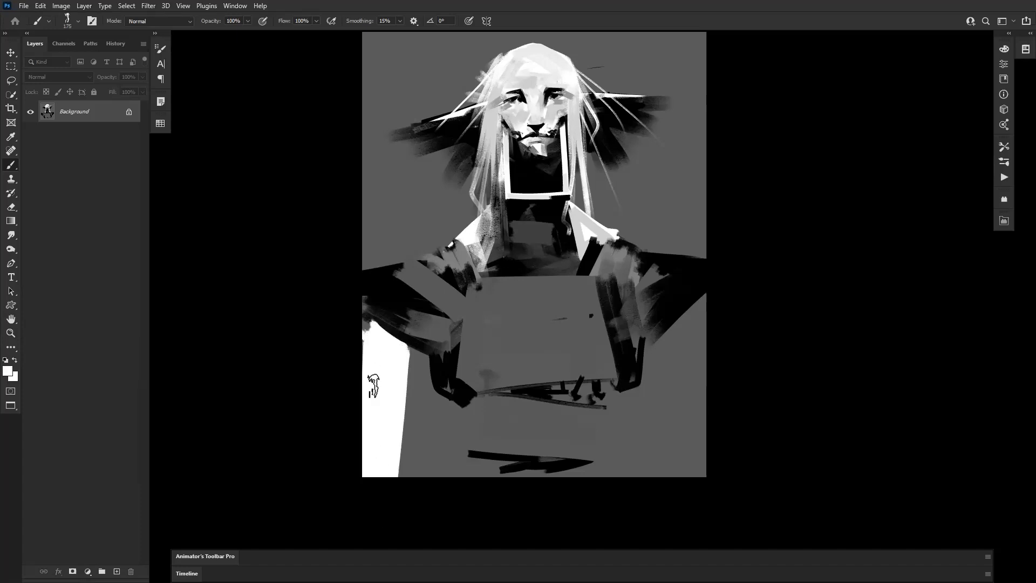
{"action": "mouse_move", "coordinate": [697, 337]}
{"action": "left_mouse_down"}
{"action": "mouse_move", "coordinate": [684, 310]}
{"action": "mouse_move", "coordinate": [703, 373]}
{"action": "left_mouse_up"}
Block in a black band across the bottom of the torso and clean up its side edges with sampled tones.
{"action": "key", "text": "x"}
{"action": "left_click_drag", "start_coordinate": [466, 467], "coordinate": [617, 458]}
{"action": "key", "text": "bracketleft"}
{"action": "left_click", "coordinate": [474, 405], "text": "alt"}
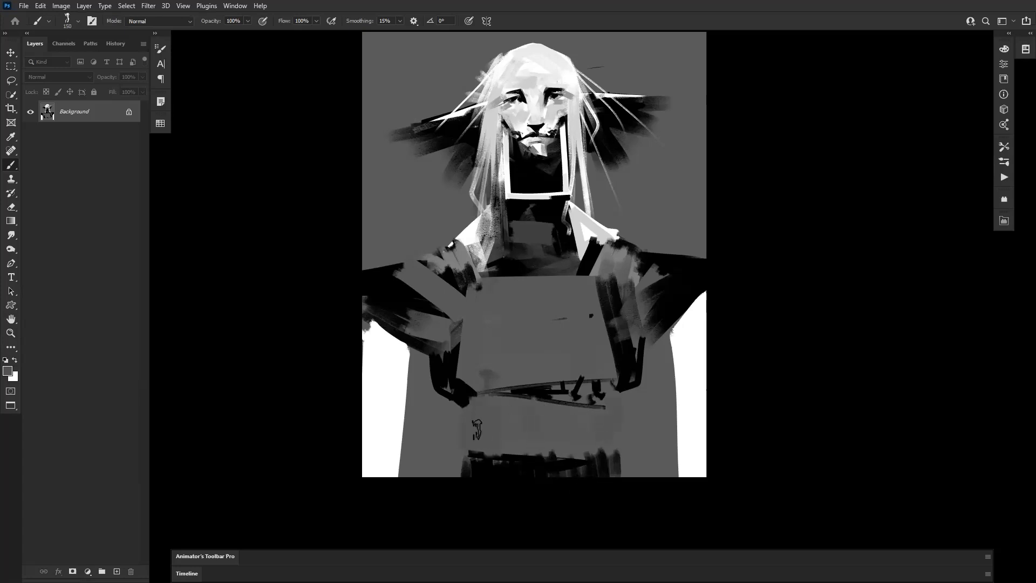
{"action": "left_click", "coordinate": [468, 463], "text": "alt"}
{"action": "mouse_move", "coordinate": [466, 455]}
{"action": "left_mouse_down"}
{"action": "mouse_move", "coordinate": [457, 475]}
{"action": "mouse_move", "coordinate": [445, 474]}
{"action": "left_mouse_up"}
{"action": "left_click", "coordinate": [465, 472], "text": "alt"}
{"action": "mouse_move", "coordinate": [447, 453]}
{"action": "left_mouse_down"}
{"action": "mouse_move", "coordinate": [458, 462]}
{"action": "mouse_move", "coordinate": [443, 476]}
{"action": "mouse_move", "coordinate": [455, 465]}
{"action": "left_mouse_up"}
{"action": "left_click", "coordinate": [442, 419], "text": "alt"}
{"action": "left_click_drag", "start_coordinate": [620, 448], "coordinate": [618, 476]}
Reset to default black and paint a thick diagonal sash from the waist down to the bottom band.
{"action": "key", "text": "d"}
{"action": "key", "text": "bracketleft"}
{"action": "key", "text": "bracketleft"}
{"action": "key", "text": "bracketleft"}
{"action": "key", "text": "bracketleft"}
{"action": "key", "text": "bracketleft"}
{"action": "key", "text": "bracketleft"}
{"action": "key", "text": "bracketleft"}
{"action": "key", "text": "bracketleft"}
{"action": "left_click_drag", "start_coordinate": [583, 398], "coordinate": [495, 453]}
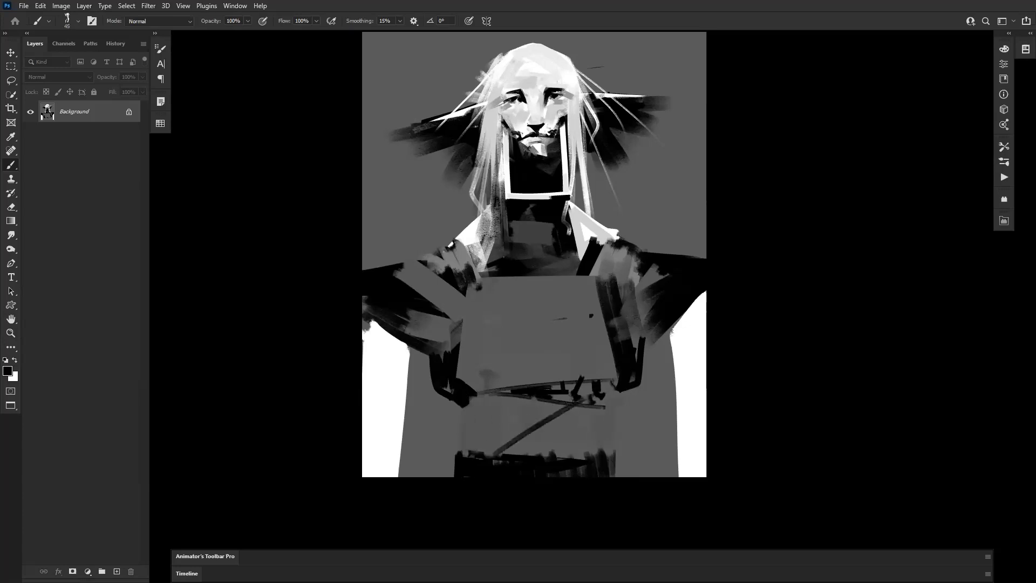
{"action": "key", "text": "bracketright"}
{"action": "key", "text": "bracketright"}
{"action": "key", "text": "bracketright"}
{"action": "key", "text": "bracketright"}
{"action": "key", "text": "bracketright"}
{"action": "left_click_drag", "start_coordinate": [580, 404], "coordinate": [495, 460]}
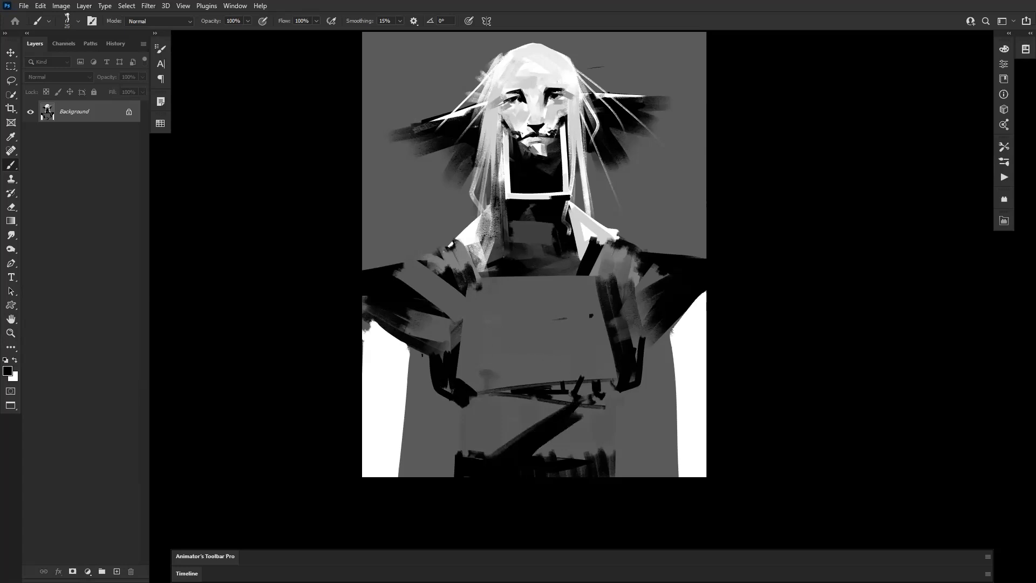
Widen both forearms with angular black cuff shapes, enlarging the brush to 125 px.
{"action": "left_click_drag", "start_coordinate": [414, 351], "coordinate": [426, 406]}
{"action": "left_click_drag", "start_coordinate": [430, 403], "coordinate": [451, 408]}
{"action": "key", "text": "bracketright"}
{"action": "key", "text": "bracketright"}
{"action": "key", "text": "bracketright"}
{"action": "key", "text": "bracketright"}
{"action": "key", "text": "bracketright"}
{"action": "key", "text": "bracketright"}
{"action": "key", "text": "bracketright"}
{"action": "key", "text": "bracketright"}
{"action": "key", "text": "bracketright"}
{"action": "key", "text": "bracketright"}
{"action": "key", "text": "bracketright"}
{"action": "left_click_drag", "start_coordinate": [423, 357], "coordinate": [436, 399]}
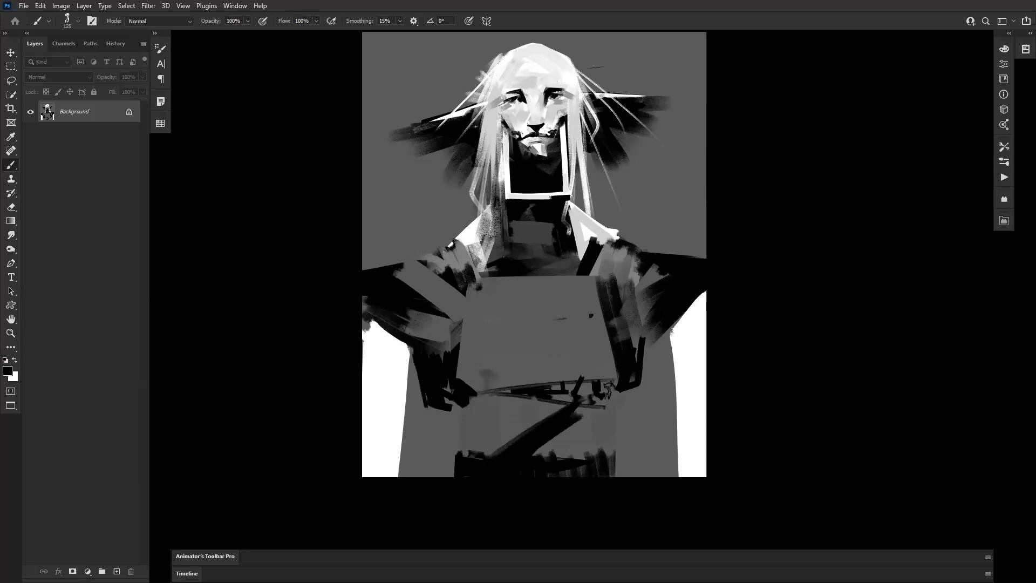
{"action": "mouse_move", "coordinate": [616, 402]}
{"action": "left_mouse_down"}
{"action": "mouse_move", "coordinate": [655, 372]}
{"action": "mouse_move", "coordinate": [668, 326]}
{"action": "left_mouse_up"}
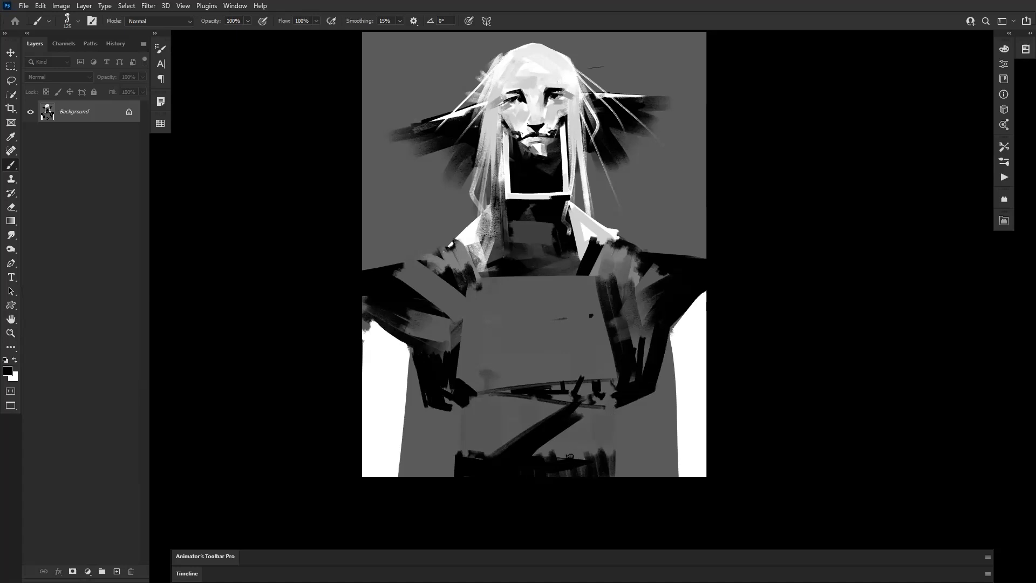
Switch to the Pelen Brush and test a black stroke on the neck.
{"action": "right_click", "coordinate": [578, 329]}
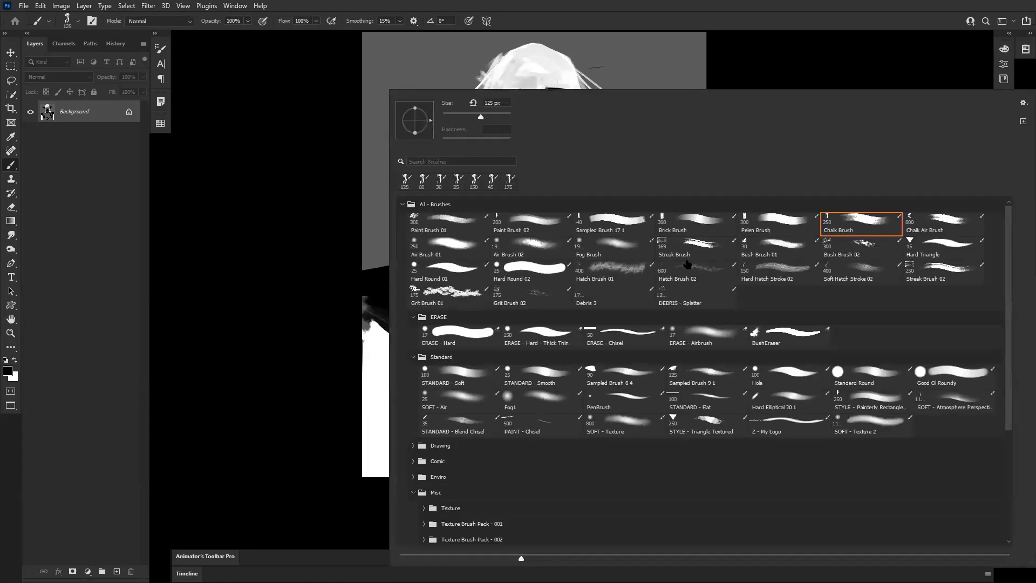
{"action": "left_click", "coordinate": [777, 221]}
{"action": "left_click", "coordinate": [803, 71]}
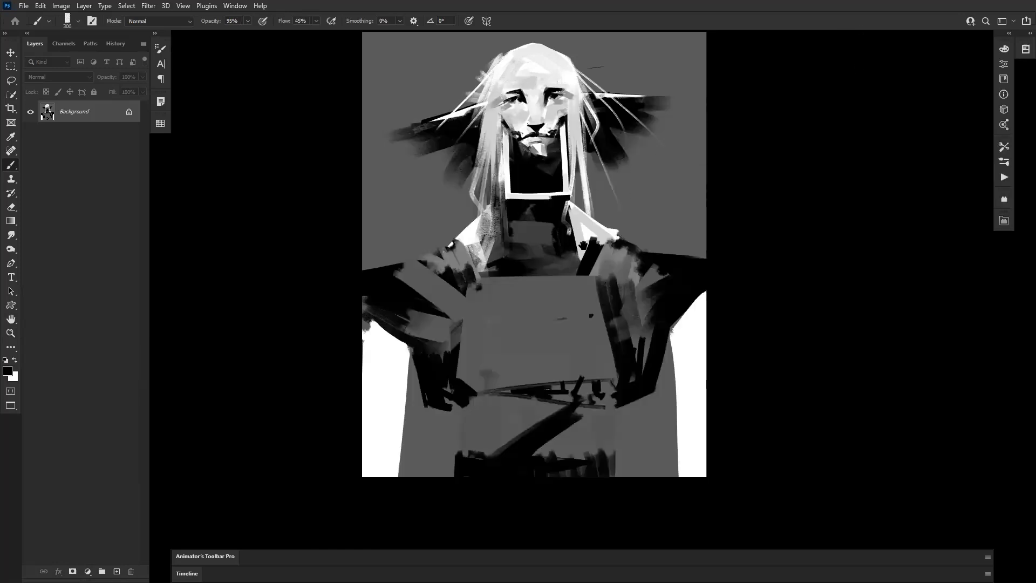
{"action": "left_click_drag", "start_coordinate": [570, 210], "coordinate": [596, 274]}
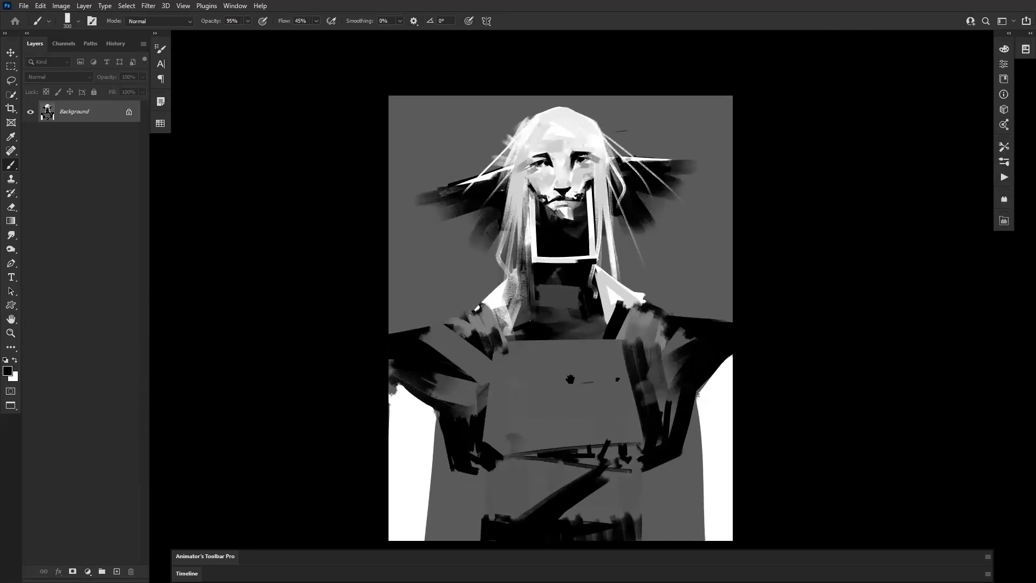
{"action": "left_click_drag", "start_coordinate": [587, 323], "coordinate": [584, 274]}
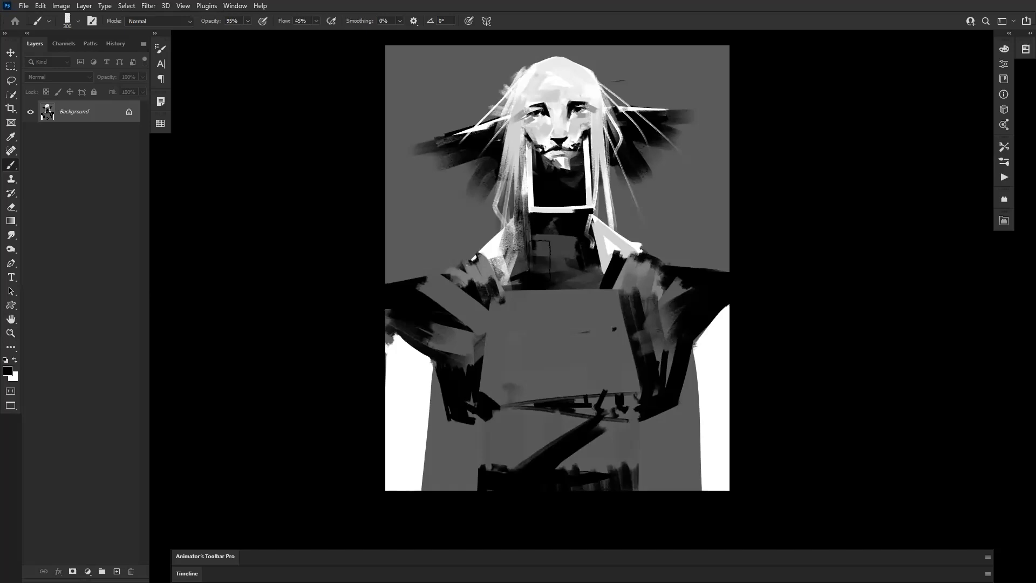
{"action": "left_click_drag", "start_coordinate": [542, 240], "coordinate": [558, 271]}
{"action": "key", "text": "ctrl+z"}
Draw a thin black diagonal line across the lower torso with a 70 px brush and trim its upper end with sampled grey.
{"action": "key", "text": "bracketleft"}
{"action": "key", "text": "bracketleft"}
{"action": "key", "text": "bracketleft"}
{"action": "key", "text": "bracketleft"}
{"action": "key", "text": "bracketleft"}
{"action": "key", "text": "bracketleft"}
{"action": "key", "text": "bracketleft"}
{"action": "key", "text": "bracketleft"}
{"action": "key", "text": "bracketleft"}
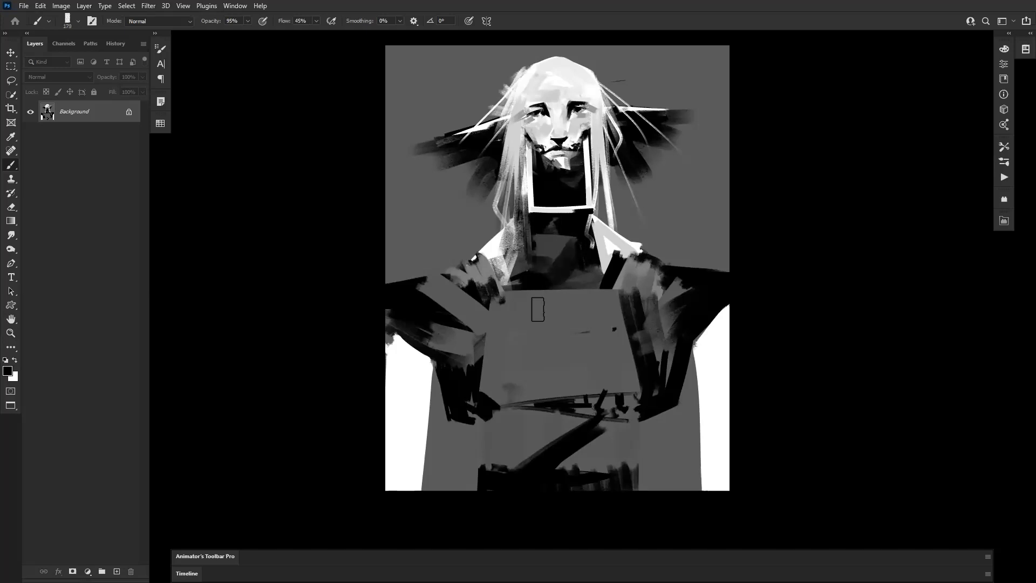
{"action": "left_click_drag", "start_coordinate": [535, 397], "coordinate": [637, 364]}
{"action": "key", "text": "ctrl+z"}
{"action": "key", "text": "bracketleft"}
{"action": "left_click_drag", "start_coordinate": [507, 405], "coordinate": [637, 368]}
{"action": "key", "text": "ctrl+z"}
{"action": "left_click_drag", "start_coordinate": [505, 403], "coordinate": [629, 356]}
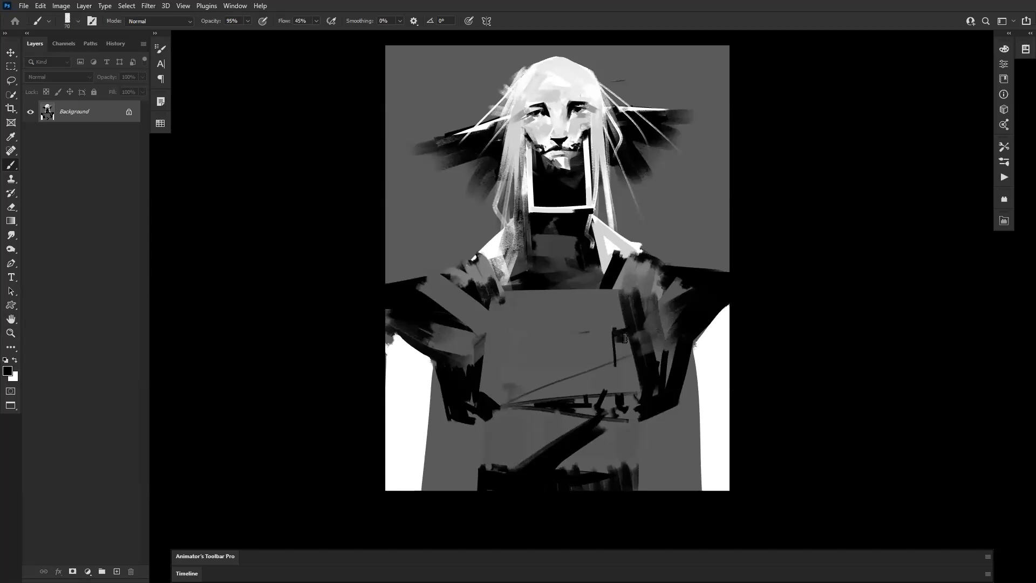
{"action": "left_click_drag", "start_coordinate": [619, 359], "coordinate": [631, 379]}
{"action": "left_click", "coordinate": [616, 376], "text": "alt"}
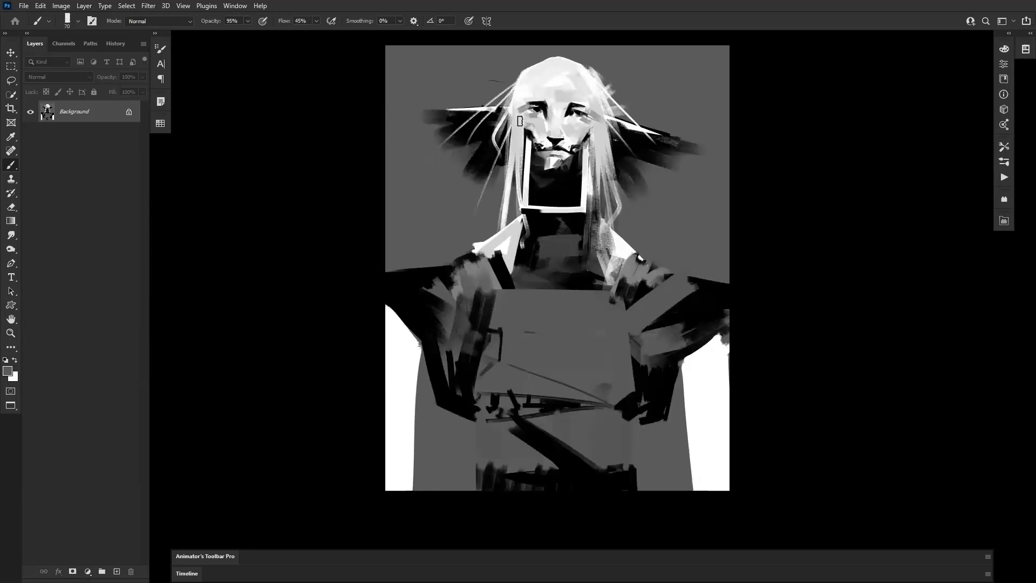
Flip the canvas back and draw thin black vertical lines along both sides of the hair down to the shoulders.
{"action": "left_click", "coordinate": [524, 112], "text": "alt"}
{"action": "left_click", "coordinate": [487, 122], "text": "alt"}
{"action": "key", "text": "["}
{"action": "key", "text": "ctrl+shift+h"}
{"action": "left_click_drag", "start_coordinate": [484, 287], "coordinate": [499, 168]}
{"action": "key", "text": "bracketright"}
{"action": "left_click_drag", "start_coordinate": [624, 280], "coordinate": [611, 165]}
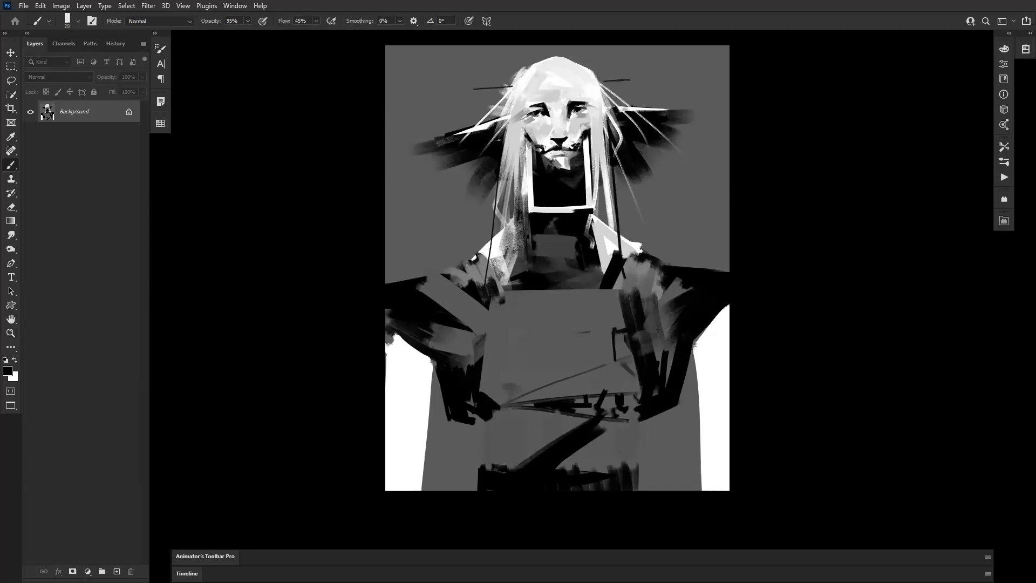
{"action": "left_click_drag", "start_coordinate": [484, 283], "coordinate": [498, 172]}
Paint broad black bands down both sides of the hair onto the shoulders with a 175 px brush.
{"action": "key", "text": "bracketright"}
{"action": "key", "text": "bracketright"}
{"action": "key", "text": "bracketright"}
{"action": "key", "text": "bracketright"}
{"action": "key", "text": "bracketright"}
{"action": "key", "text": "bracketright"}
{"action": "key", "text": "bracketright"}
{"action": "key", "text": "bracketright"}
{"action": "key", "text": "bracketright"}
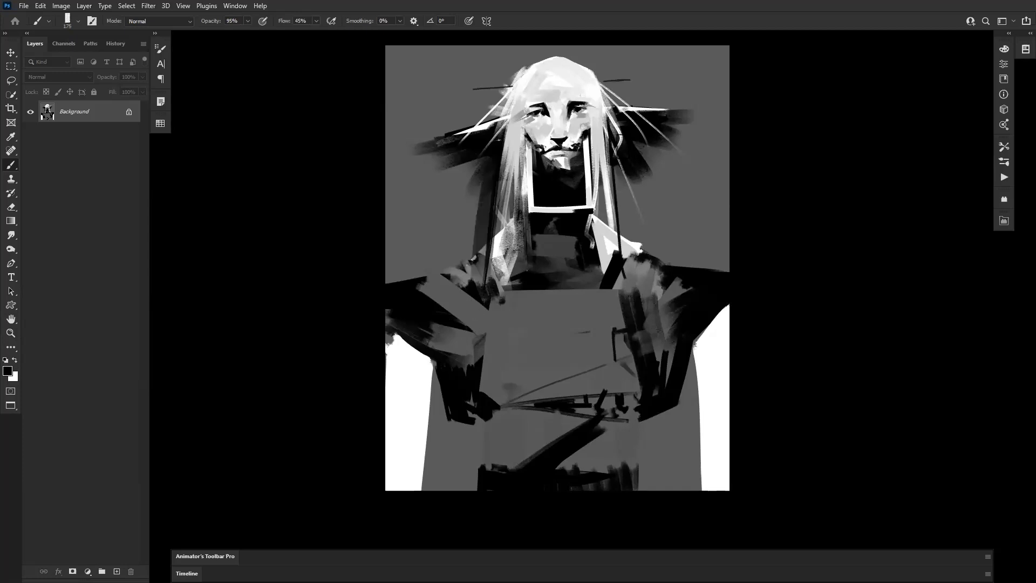
{"action": "left_click_drag", "start_coordinate": [620, 144], "coordinate": [627, 317]}
{"action": "key", "text": "ctrl+z"}
{"action": "key", "text": "ctrl+z"}
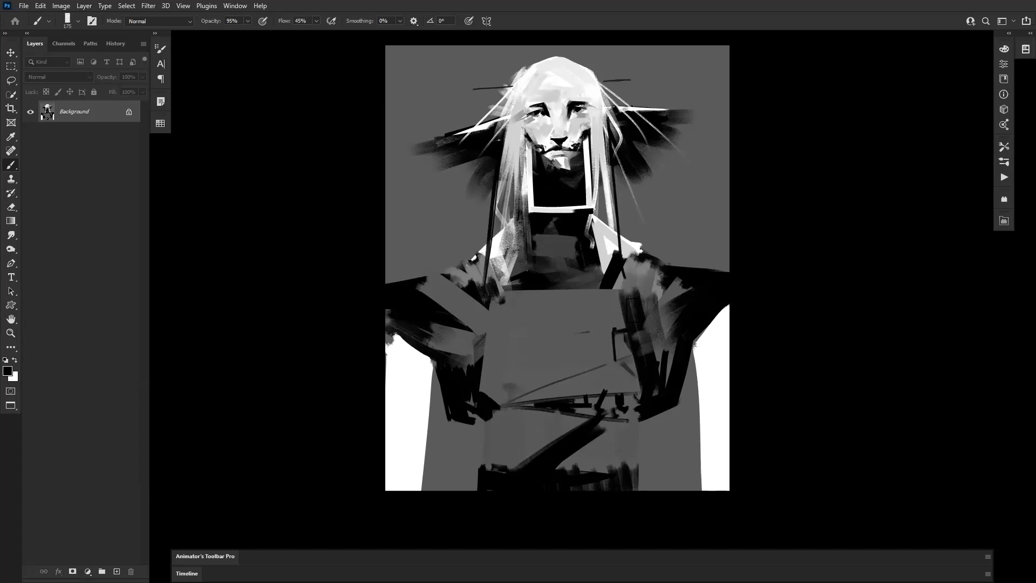
{"action": "left_click_drag", "start_coordinate": [620, 154], "coordinate": [624, 294]}
{"action": "left_click_drag", "start_coordinate": [492, 129], "coordinate": [470, 334]}
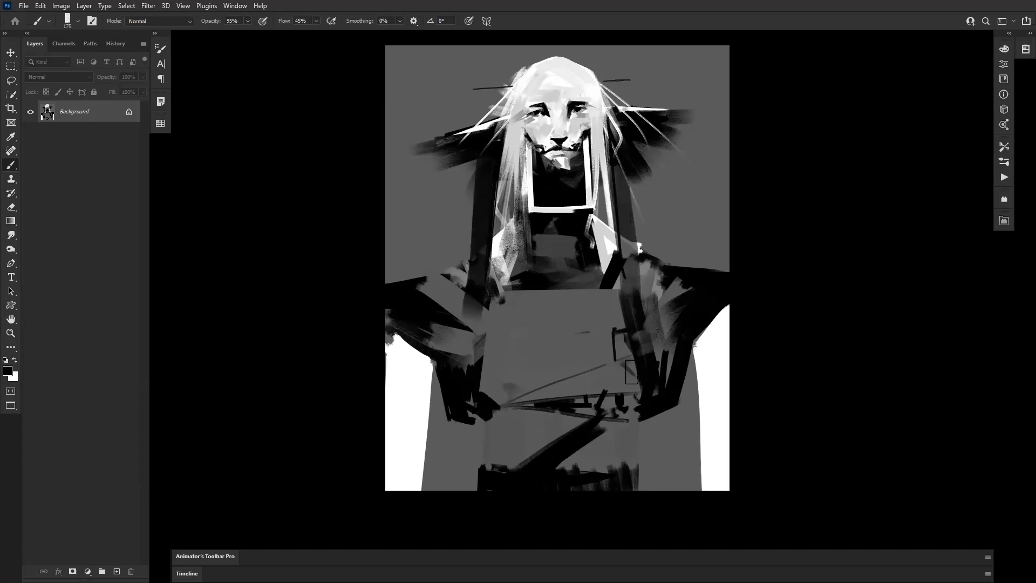
Paint a wide black vertical band down the centre of the figure from the neck to the waist.
{"action": "key", "text": "bracketright"}
{"action": "key", "text": "bracketright"}
{"action": "key", "text": "bracketright"}
{"action": "left_click_drag", "start_coordinate": [561, 224], "coordinate": [564, 400]}
Sample grey and paint small bulges into the white areas at both lower outer edges of the robe.
{"action": "left_click", "coordinate": [610, 426], "text": "alt"}
{"action": "left_click", "coordinate": [612, 426], "text": "alt"}
{"action": "left_click", "coordinate": [612, 426], "text": "alt"}
{"action": "left_click", "coordinate": [650, 421], "text": "ctrl"}
{"action": "left_click", "coordinate": [650, 420], "text": "ctrl"}
{"action": "left_click", "coordinate": [650, 421], "text": "ctrl"}
{"action": "left_click_drag", "start_coordinate": [650, 420], "coordinate": [726, 375]}
{"action": "left_click", "coordinate": [428, 396], "text": "alt"}
{"action": "key", "text": "bracketleft"}
{"action": "key", "text": "bracketleft"}
{"action": "mouse_move", "coordinate": [430, 420]}
{"action": "left_mouse_down"}
{"action": "mouse_move", "coordinate": [410, 439]}
{"action": "mouse_move", "coordinate": [425, 458]}
{"action": "left_mouse_up"}
{"action": "key", "text": "bracketleft"}
{"action": "key", "text": "bracketleft"}
{"action": "key", "text": "bracketleft"}
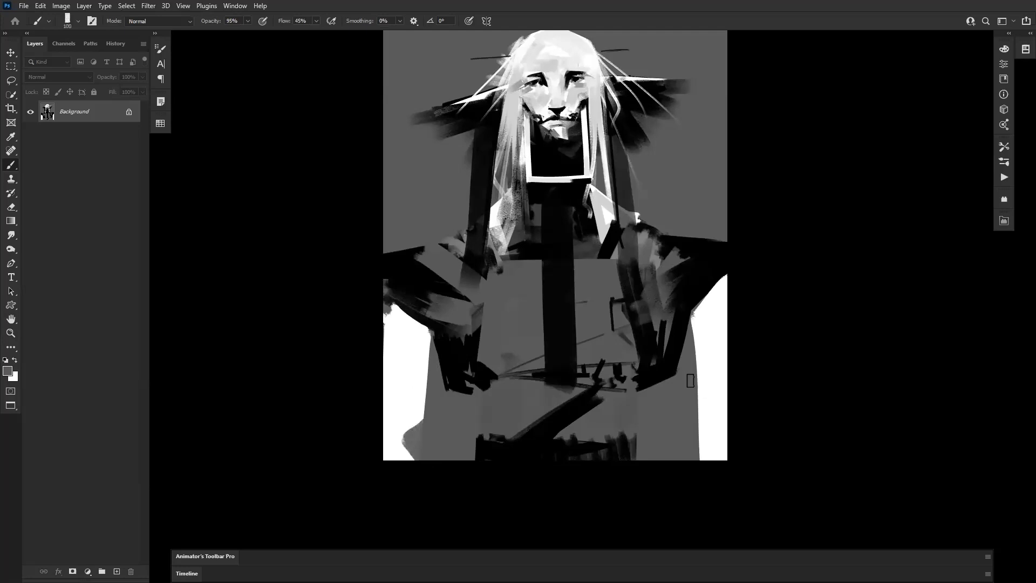
{"action": "left_click_drag", "start_coordinate": [693, 422], "coordinate": [704, 456]}
Sample black and tidy the lower edge of the left sleeve where it meets the white background.
{"action": "left_click", "coordinate": [421, 303], "text": "alt"}
{"action": "left_click", "coordinate": [420, 309], "text": "alt"}
{"action": "left_click_drag", "start_coordinate": [423, 317], "coordinate": [385, 303]}
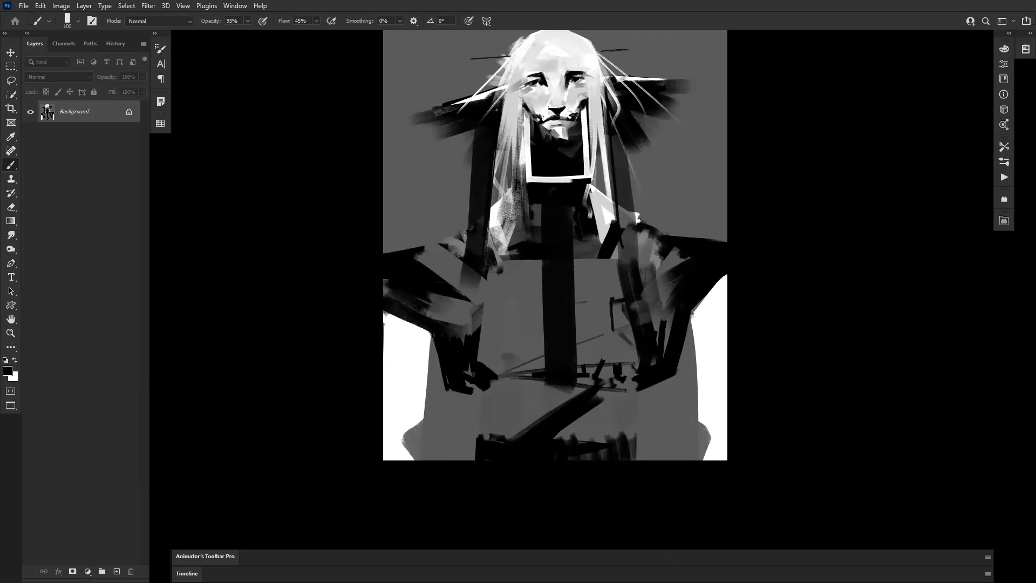
{"action": "left_click_drag", "start_coordinate": [432, 334], "coordinate": [384, 325]}
{"action": "key", "text": "ctrl+z"}
Shade the white areas below both sleeves with translucent dark strokes using a 175 px brush.
{"action": "mouse_move", "coordinate": [698, 311]}
{"action": "left_mouse_down"}
{"action": "mouse_move", "coordinate": [725, 287]}
{"action": "mouse_move", "coordinate": [701, 330]}
{"action": "mouse_move", "coordinate": [712, 397]}
{"action": "left_mouse_up"}
{"action": "key", "text": "bracketright"}
{"action": "mouse_move", "coordinate": [431, 340]}
{"action": "left_mouse_down"}
{"action": "mouse_move", "coordinate": [395, 340]}
{"action": "mouse_move", "coordinate": [420, 339]}
{"action": "mouse_move", "coordinate": [392, 380]}
{"action": "mouse_move", "coordinate": [425, 405]}
{"action": "left_mouse_up"}
{"action": "left_click_drag", "start_coordinate": [725, 420], "coordinate": [701, 437]}
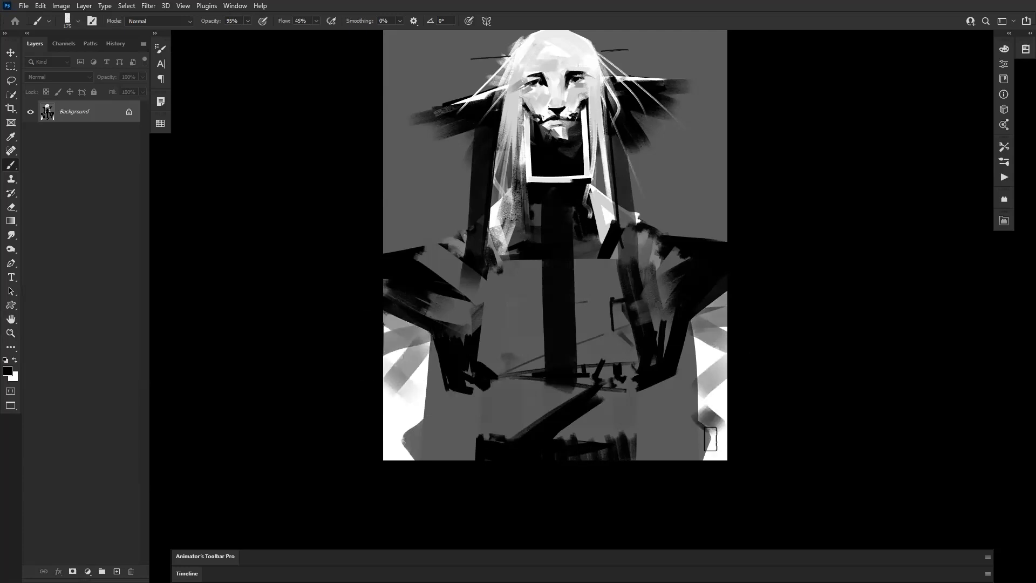
{"action": "key", "text": "bracketleft"}
{"action": "key", "text": "bracketleft"}
{"action": "left_click_drag", "start_coordinate": [425, 347], "coordinate": [409, 439]}
{"action": "key", "text": "ctrl+z"}
{"action": "mouse_move", "coordinate": [492, 310]}
{"action": "left_mouse_down"}
{"action": "mouse_move", "coordinate": [570, 390]}
{"action": "mouse_move", "coordinate": [515, 371]}
{"action": "mouse_move", "coordinate": [629, 357]}
{"action": "left_mouse_up"}
{"action": "key", "text": "ctrl+z"}
{"action": "key", "text": "bracketright"}
{"action": "key", "text": "bracketright"}
{"action": "key", "text": "bracketright"}
{"action": "key", "text": "bracketright"}
{"action": "key", "text": "bracketright"}
{"action": "mouse_move", "coordinate": [489, 396]}
{"action": "left_mouse_down"}
{"action": "mouse_move", "coordinate": [495, 421]}
{"action": "mouse_move", "coordinate": [531, 368]}
{"action": "mouse_move", "coordinate": [576, 425]}
{"action": "left_mouse_up"}
{"action": "left_click_drag", "start_coordinate": [600, 319], "coordinate": [621, 425]}
{"action": "key", "text": "ctrl+z"}
Paint translucent dark strokes fanning outward from behind the hair towards both canvas edges with a 175 px brush.
{"action": "key", "text": "bracketleft"}
{"action": "key", "text": "bracketleft"}
{"action": "key", "text": "bracketleft"}
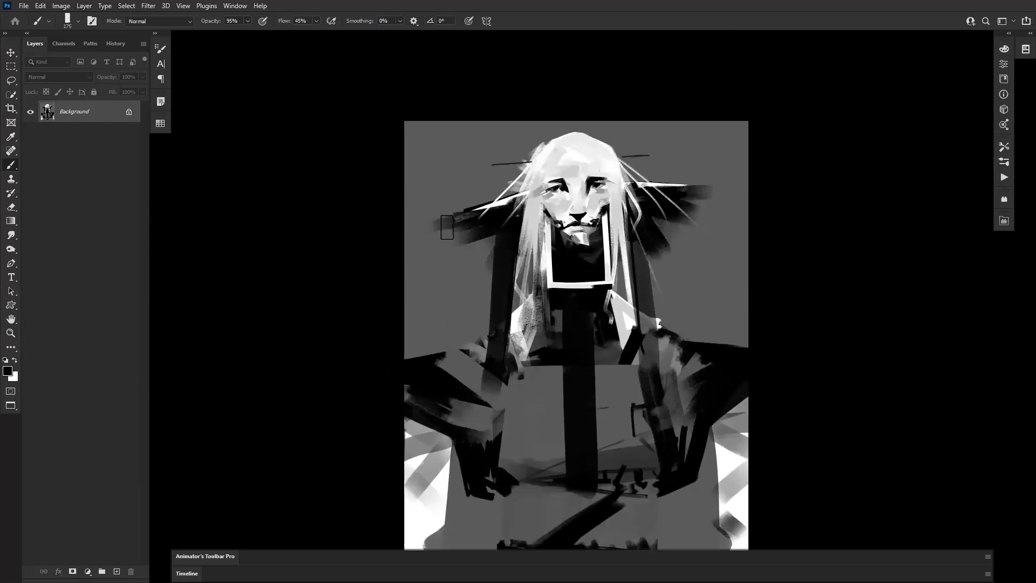
{"action": "mouse_move", "coordinate": [496, 229]}
{"action": "left_mouse_down"}
{"action": "mouse_move", "coordinate": [398, 251]}
{"action": "mouse_move", "coordinate": [398, 234]}
{"action": "left_mouse_up"}
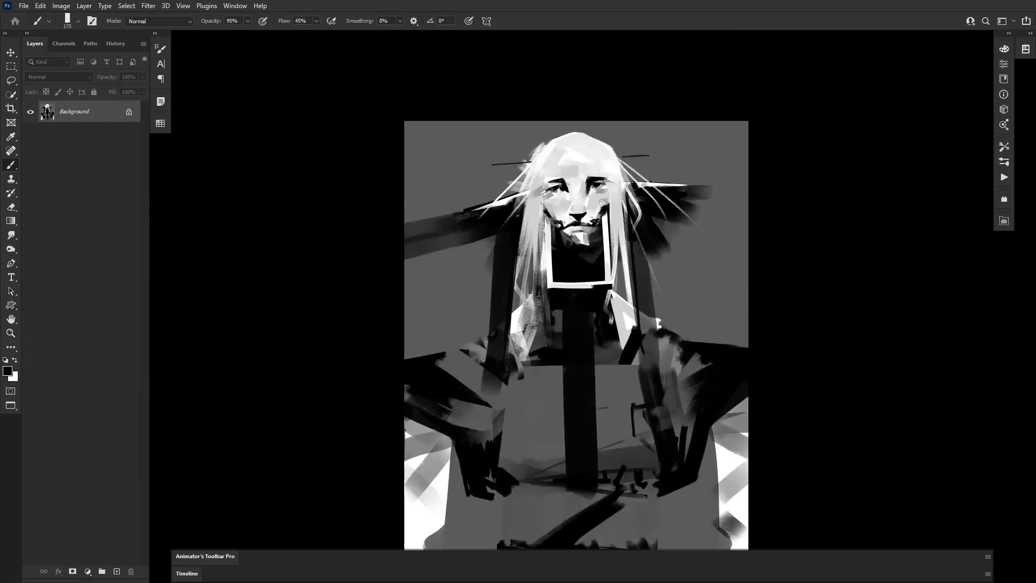
{"action": "left_click_drag", "start_coordinate": [500, 232], "coordinate": [402, 281]}
{"action": "key", "text": "ctrl+z"}
{"action": "mouse_move", "coordinate": [493, 231]}
{"action": "left_mouse_down"}
{"action": "mouse_move", "coordinate": [422, 278]}
{"action": "mouse_move", "coordinate": [490, 238]}
{"action": "mouse_move", "coordinate": [451, 302]}
{"action": "left_mouse_up"}
{"action": "mouse_move", "coordinate": [687, 203]}
{"action": "left_mouse_down"}
{"action": "mouse_move", "coordinate": [748, 186]}
{"action": "mouse_move", "coordinate": [748, 208]}
{"action": "mouse_move", "coordinate": [719, 223]}
{"action": "left_mouse_up"}
{"action": "mouse_move", "coordinate": [672, 222]}
{"action": "left_mouse_down"}
{"action": "mouse_move", "coordinate": [699, 232]}
{"action": "mouse_move", "coordinate": [664, 256]}
{"action": "left_mouse_up"}
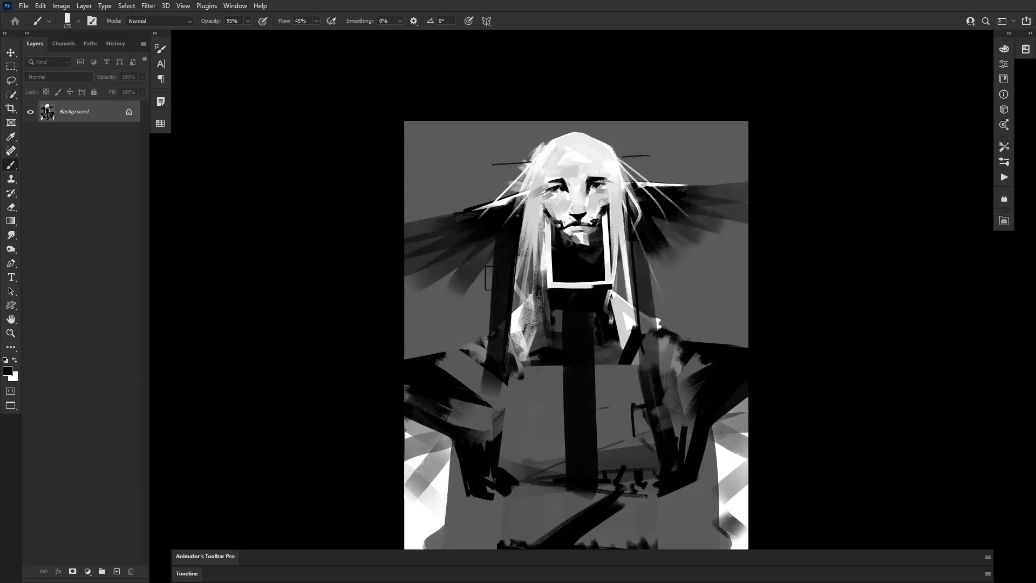
Deepen and lengthen the dark feather-like strokes below the wing shapes on both sides of the head.
{"action": "mouse_move", "coordinate": [489, 248]}
{"action": "left_mouse_down"}
{"action": "mouse_move", "coordinate": [481, 299]}
{"action": "mouse_move", "coordinate": [453, 283]}
{"action": "left_mouse_up"}
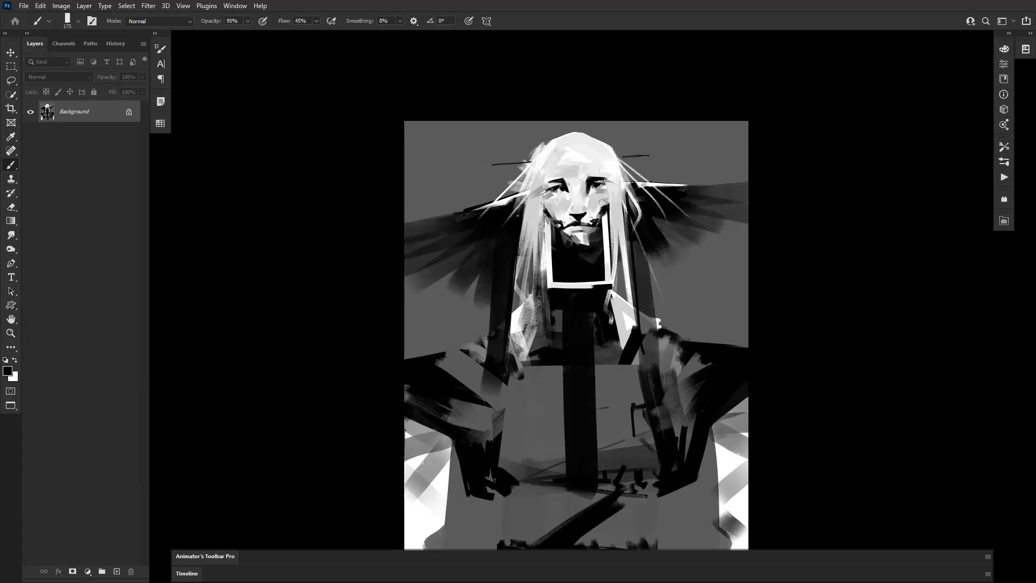
{"action": "mouse_move", "coordinate": [637, 199]}
{"action": "left_mouse_down"}
{"action": "mouse_move", "coordinate": [747, 189]}
{"action": "mouse_move", "coordinate": [739, 240]}
{"action": "left_mouse_up"}
{"action": "mouse_move", "coordinate": [672, 232]}
{"action": "left_mouse_down"}
{"action": "mouse_move", "coordinate": [747, 205]}
{"action": "mouse_move", "coordinate": [677, 246]}
{"action": "mouse_move", "coordinate": [685, 324]}
{"action": "mouse_move", "coordinate": [687, 261]}
{"action": "mouse_move", "coordinate": [669, 221]}
{"action": "mouse_move", "coordinate": [656, 276]}
{"action": "left_mouse_up"}
{"action": "left_click_drag", "start_coordinate": [481, 273], "coordinate": [548, 257]}
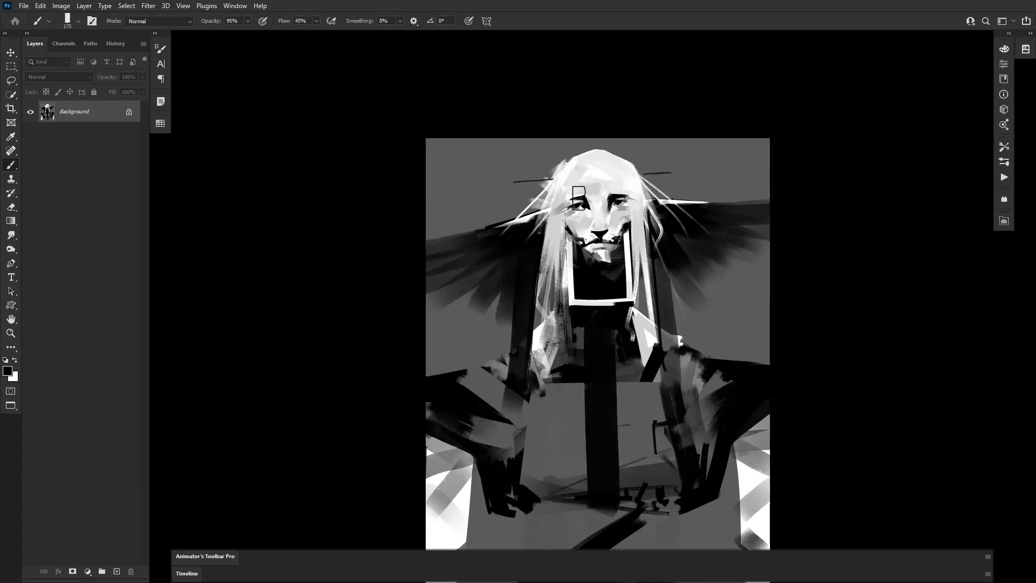
{"action": "left_click_drag", "start_coordinate": [572, 294], "coordinate": [523, 263]}
{"action": "left_click_drag", "start_coordinate": [513, 380], "coordinate": [505, 400]}
Sample light greys from the forehead and smooth its tones with 125 px and 90 px brushes.
{"action": "key", "text": "z"}
{"action": "left_click", "coordinate": [510, 320]}
{"action": "left_click_drag", "start_coordinate": [490, 355], "coordinate": [445, 383]}
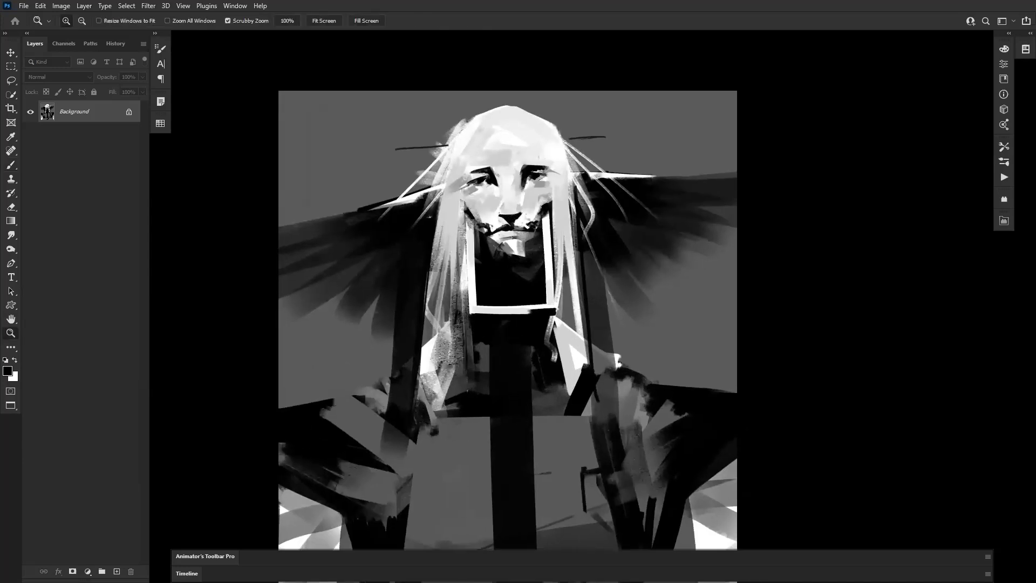
{"action": "key", "text": "b"}
{"action": "left_click", "coordinate": [508, 144], "text": "alt"}
{"action": "key", "text": "bracketleft"}
{"action": "key", "text": "bracketleft"}
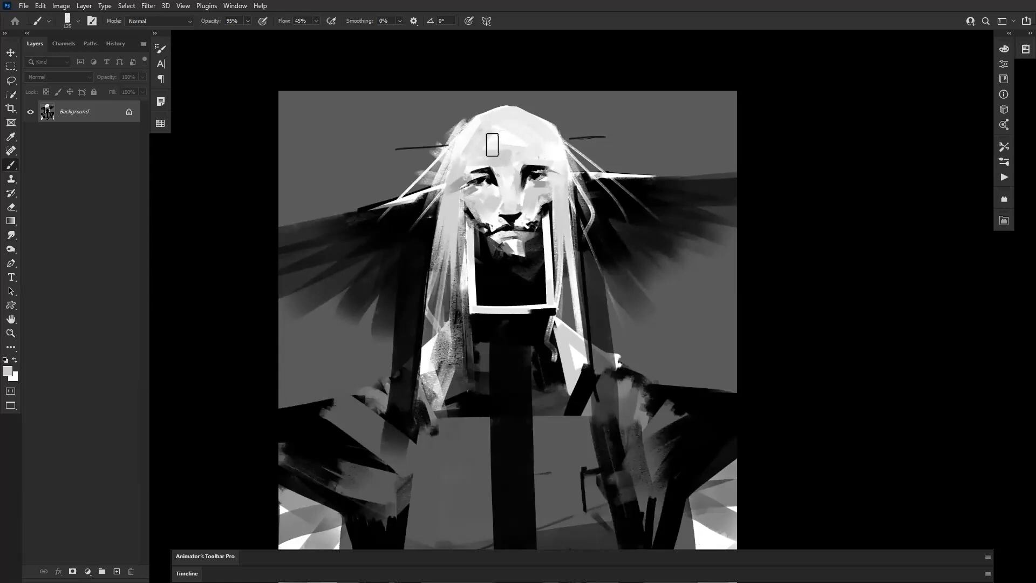
{"action": "left_click", "coordinate": [515, 150], "text": "alt"}
{"action": "key", "text": "bracketleft"}
{"action": "key", "text": "bracketleft"}
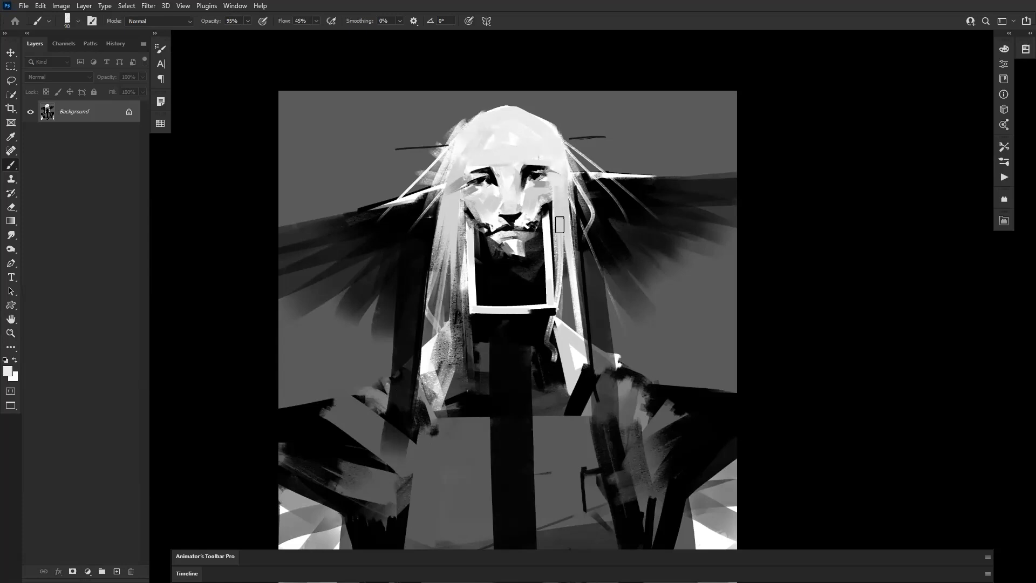
Sample grey and black around the left eye and refine its brow and inner corner with a 50 px brush.
{"action": "left_click_drag", "start_coordinate": [517, 206], "coordinate": [522, 190]}
{"action": "key", "text": "bracketleft"}
{"action": "key", "text": "bracketleft"}
{"action": "left_click", "coordinate": [502, 174], "text": "alt"}
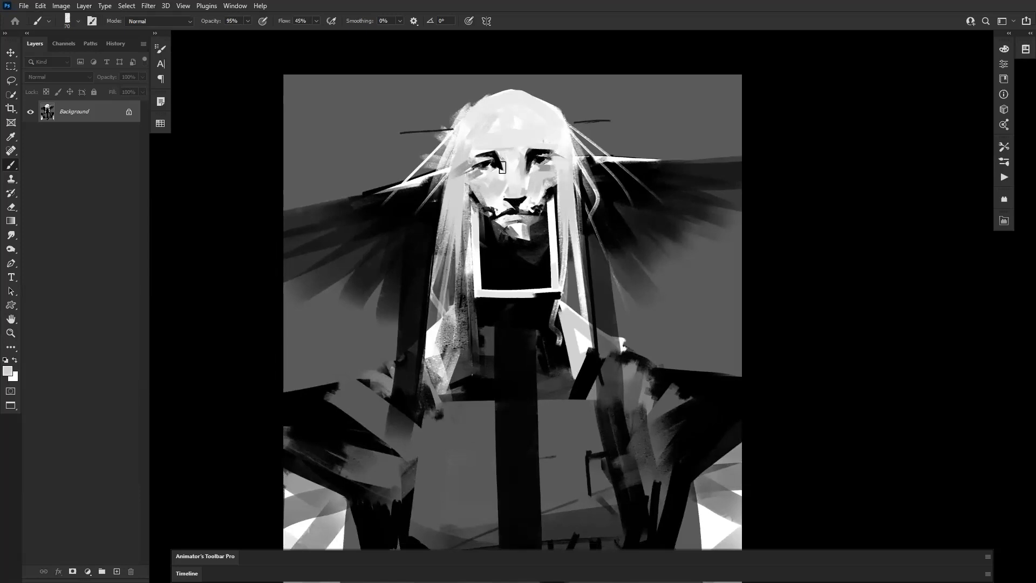
{"action": "key", "text": "bracketleft"}
{"action": "key", "text": "bracketleft"}
{"action": "left_click", "coordinate": [492, 163], "text": "alt"}
{"action": "left_click_drag", "start_coordinate": [493, 151], "coordinate": [504, 157]}
{"action": "left_click_drag", "start_coordinate": [468, 191], "coordinate": [477, 157]}
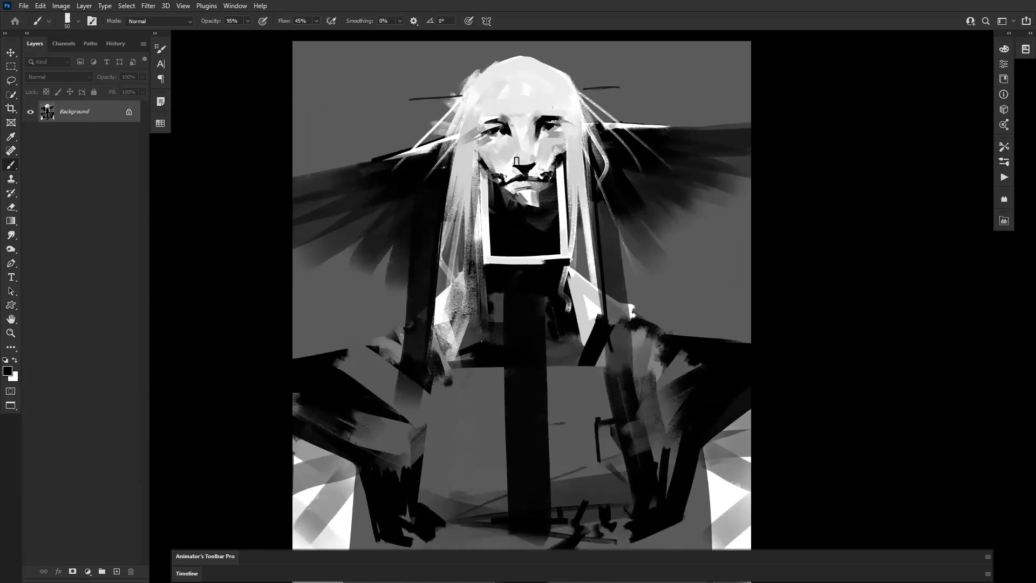
Paint thin white strands radiating from the hair across the dark wing shapes on both sides, using a fine brush.
{"action": "key", "text": "x"}
{"action": "key", "text": "bracketright"}
{"action": "key", "text": "bracketright"}
{"action": "key", "text": "bracketright"}
{"action": "key", "text": "bracketright"}
{"action": "key", "text": "bracketright"}
{"action": "key", "text": "bracketright"}
{"action": "key", "text": "bracketright"}
{"action": "mouse_move", "coordinate": [525, 201]}
{"action": "left_mouse_down"}
{"action": "mouse_move", "coordinate": [525, 256]}
{"action": "mouse_move", "coordinate": [526, 244]}
{"action": "left_mouse_up"}
{"action": "key", "text": "ctrl+z"}
{"action": "key", "text": "ctrl+z"}
{"action": "key", "text": "bracketleft"}
{"action": "key", "text": "bracketleft"}
{"action": "left_click_drag", "start_coordinate": [416, 130], "coordinate": [292, 167]}
{"action": "key", "text": "ctrl+z"}
{"action": "left_click_drag", "start_coordinate": [446, 127], "coordinate": [292, 262]}
{"action": "key", "text": "ctrl+z"}
{"action": "left_click_drag", "start_coordinate": [594, 109], "coordinate": [751, 112]}
{"action": "left_click_drag", "start_coordinate": [605, 113], "coordinate": [749, 162]}
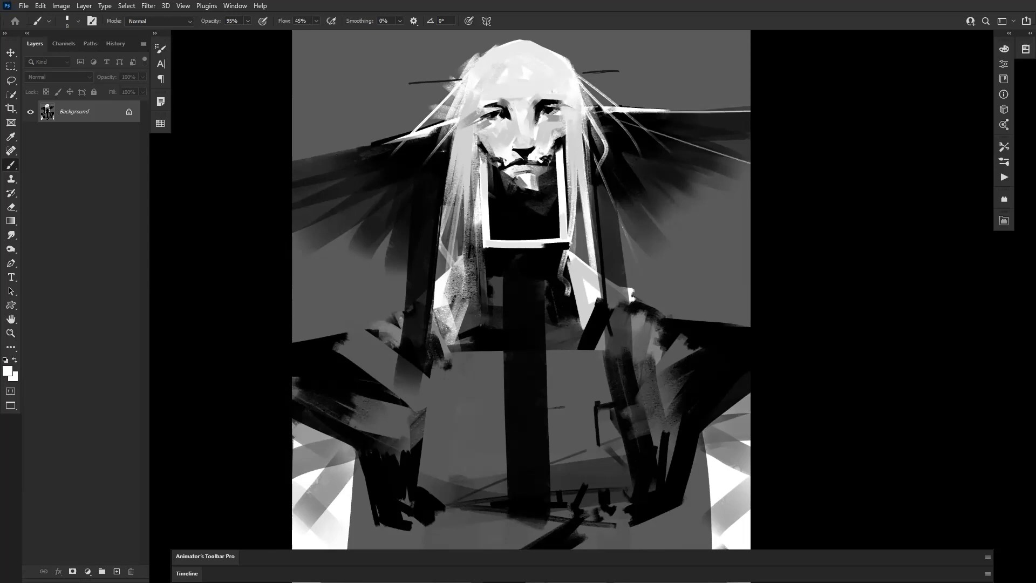
{"action": "left_click_drag", "start_coordinate": [444, 125], "coordinate": [315, 263]}
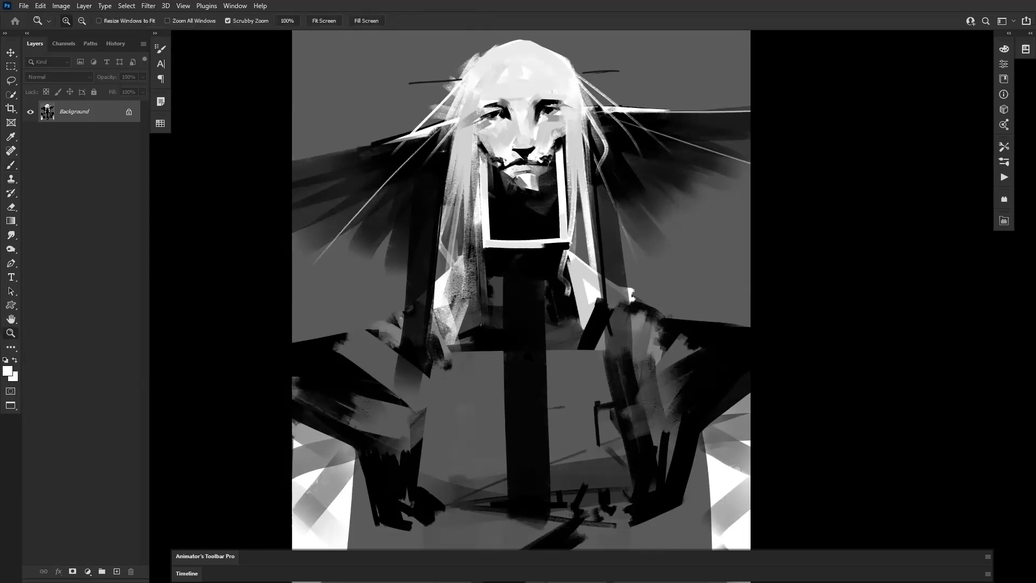
Paint one long thin white strand on each side, running from the hair down to the sleeve cuffs.
{"action": "left_click", "coordinate": [530, 359], "text": "alt"}
{"action": "left_click_drag", "start_coordinate": [530, 359], "coordinate": [527, 298]}
{"action": "left_click_drag", "start_coordinate": [467, 122], "coordinate": [438, 356]}
{"action": "key", "text": "ctrl+z"}
{"action": "left_click_drag", "start_coordinate": [572, 123], "coordinate": [597, 359]}
{"action": "key", "text": "ctrl+z"}
{"action": "left_click_drag", "start_coordinate": [467, 120], "coordinate": [442, 380]}
{"action": "left_click_drag", "start_coordinate": [571, 176], "coordinate": [592, 395]}
{"action": "key", "text": "z"}
{"action": "left_click", "coordinate": [615, 333]}
{"action": "left_click_drag", "start_coordinate": [596, 315], "coordinate": [622, 389]}
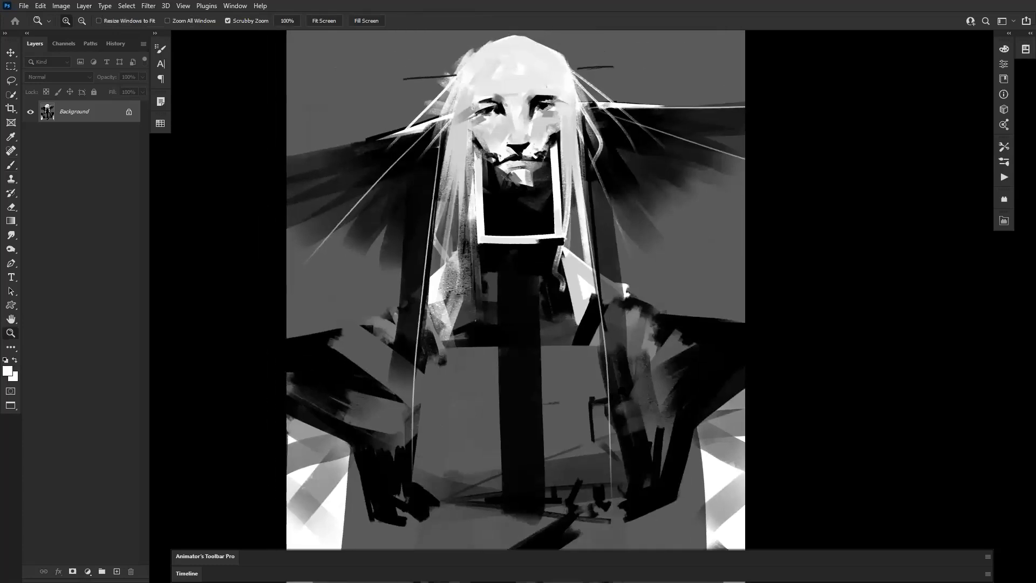
{"action": "left_click", "coordinate": [618, 384], "text": "alt"}
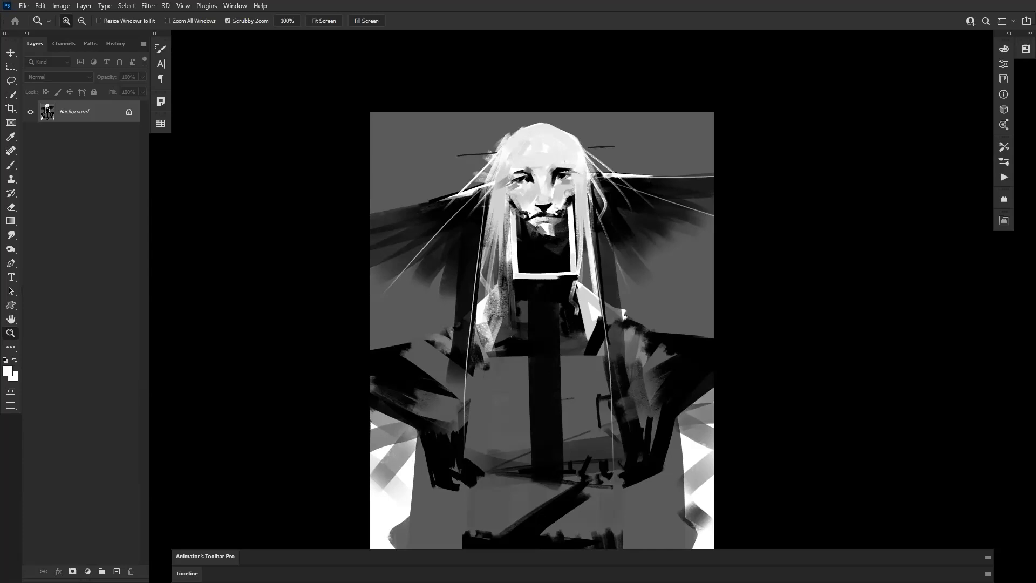
{"action": "mouse_move", "coordinate": [516, 247]}
{"action": "left_mouse_down"}
{"action": "mouse_move", "coordinate": [501, 260]}
{"action": "mouse_move", "coordinate": [518, 259]}
{"action": "left_mouse_up"}
{"action": "left_click", "coordinate": [519, 273]}
{"action": "key", "text": "b"}
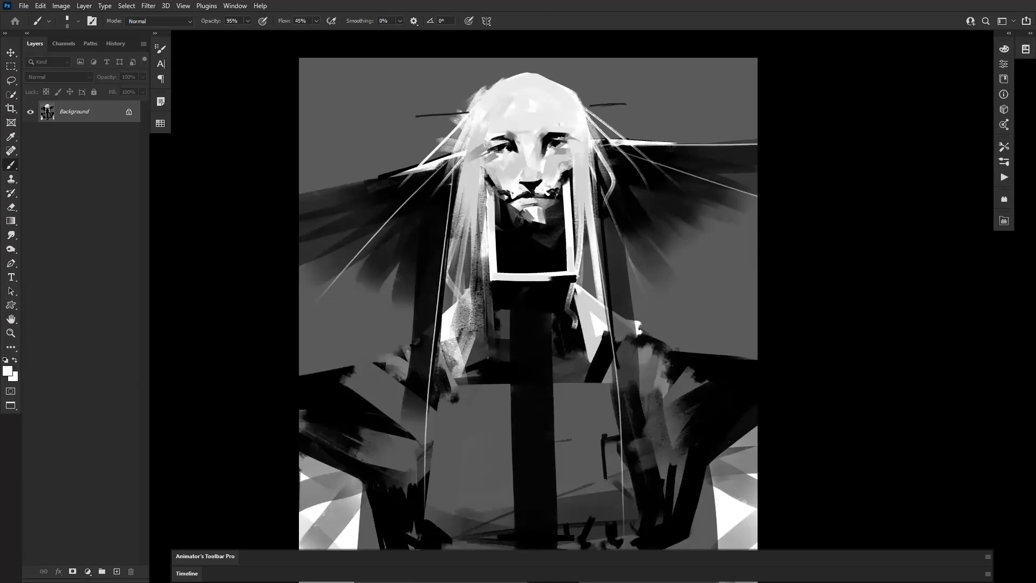
{"action": "left_click_drag", "start_coordinate": [489, 238], "coordinate": [484, 299]}
{"action": "left_click", "coordinate": [513, 190], "text": "ctrl"}
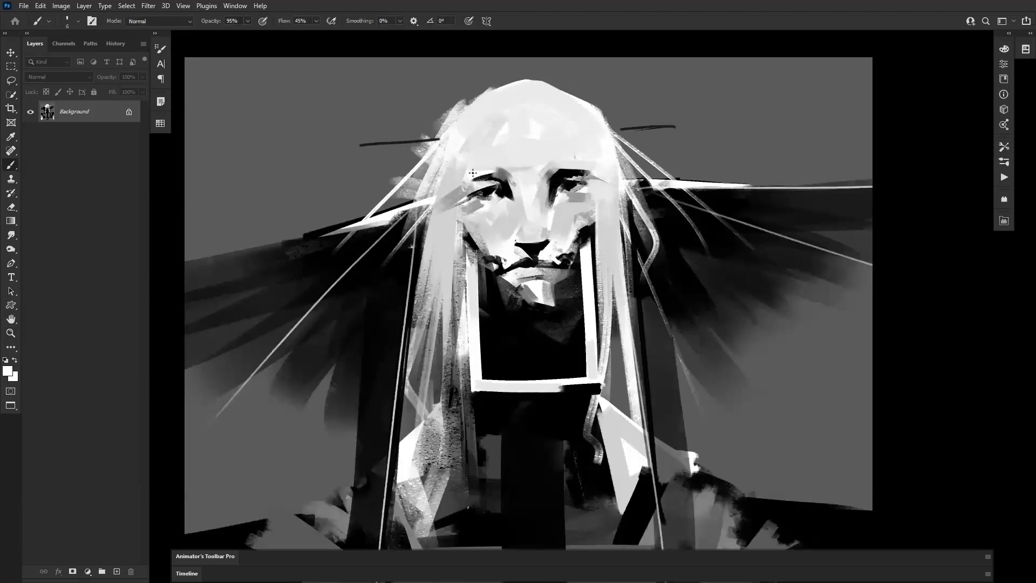
{"action": "key", "text": "d"}
{"action": "left_click_drag", "start_coordinate": [479, 175], "coordinate": [562, 134]}
{"action": "key", "text": "ctrl+z"}
{"action": "mouse_move", "coordinate": [491, 173]}
{"action": "left_mouse_down"}
{"action": "mouse_move", "coordinate": [546, 143]}
{"action": "mouse_move", "coordinate": [573, 178]}
{"action": "mouse_move", "coordinate": [507, 149]}
{"action": "mouse_move", "coordinate": [576, 157]}
{"action": "left_mouse_up"}
{"action": "key", "text": "ctrl+z"}
{"action": "key", "text": "z"}
{"action": "left_click", "coordinate": [565, 260], "text": "alt"}
{"action": "left_click", "coordinate": [565, 260], "text": "alt"}
{"action": "left_click", "coordinate": [564, 260], "text": "alt"}
{"action": "key", "text": "ctrl+z"}
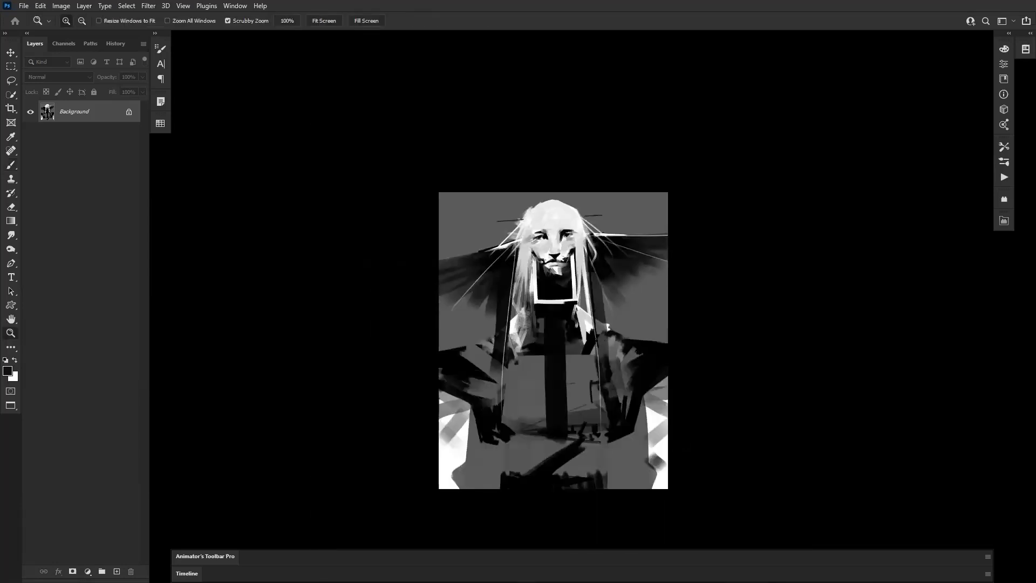
Flip the canvas horizontally and paint black marks on both cheeks at the upper ends of the beard frame.
{"action": "key", "text": "ctrl+shift+h"}
{"action": "left_click", "coordinate": [571, 247]}
{"action": "scroll", "coordinate": [530, 156], "scroll_direction": "down", "scroll_amount": 2}
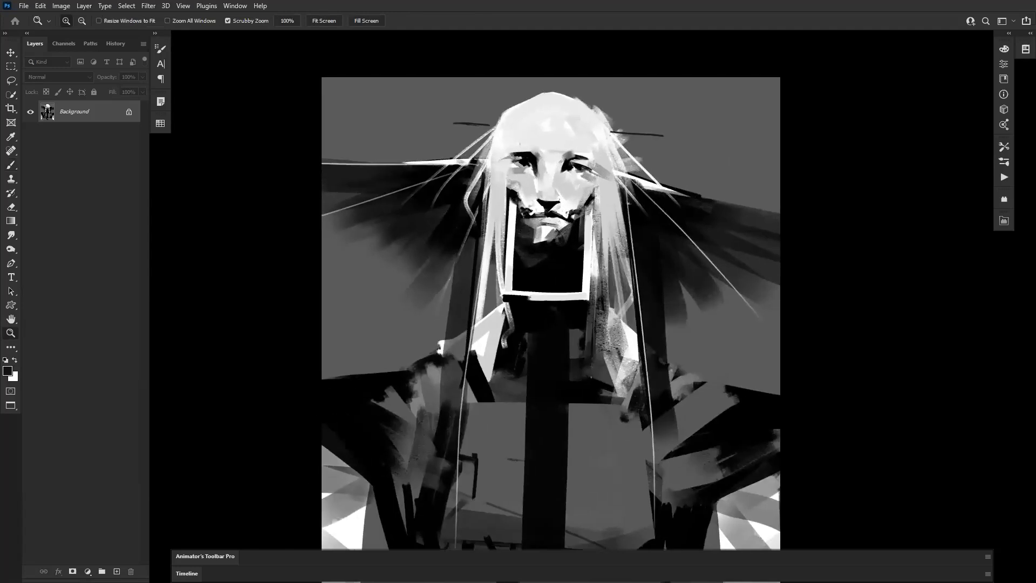
{"action": "key", "text": "b"}
{"action": "left_click", "coordinate": [551, 239], "text": "alt"}
{"action": "key", "text": "]"}
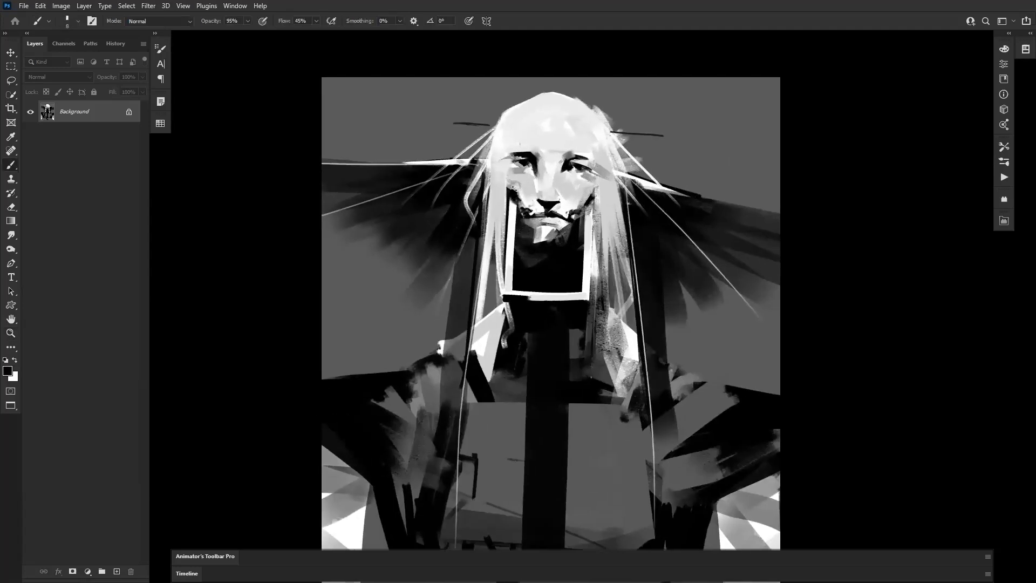
{"action": "key", "text": "bracketright"}
{"action": "mouse_move", "coordinate": [583, 194]}
{"action": "left_mouse_down"}
{"action": "mouse_move", "coordinate": [578, 214]}
{"action": "mouse_move", "coordinate": [524, 227]}
{"action": "mouse_move", "coordinate": [549, 178]}
{"action": "left_mouse_up"}
{"action": "key", "text": "x"}
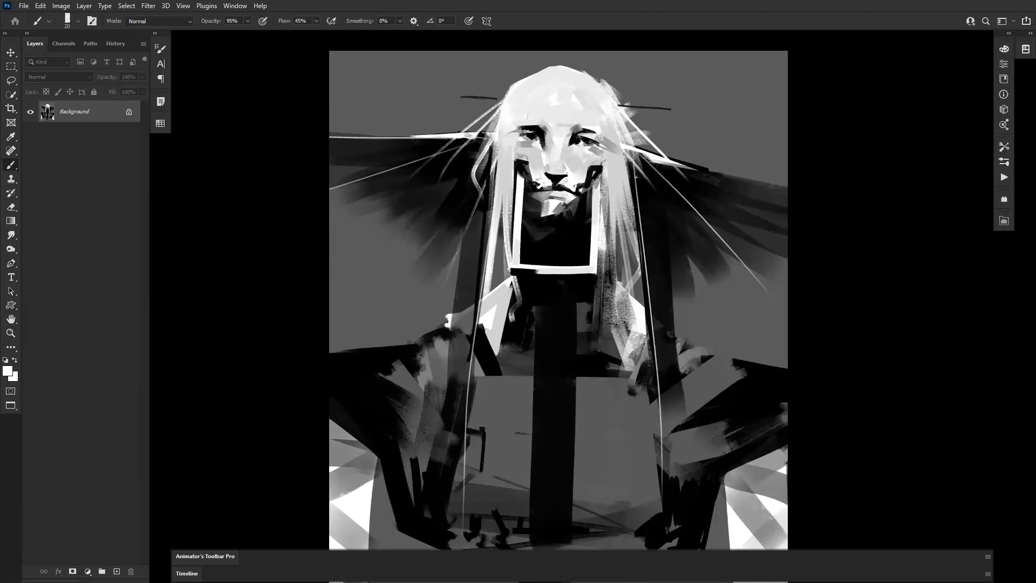
{"action": "left_click_drag", "start_coordinate": [497, 191], "coordinate": [652, 199]}
{"action": "key", "text": "ctrl+z"}
{"action": "left_click_drag", "start_coordinate": [485, 193], "coordinate": [633, 206]}
{"action": "key", "text": "alt+space"}
{"action": "left_click", "coordinate": [649, 259], "text": "alt"}
{"action": "left_click", "coordinate": [649, 259], "text": "alt"}
{"action": "left_click", "coordinate": [649, 259], "text": "alt"}
{"action": "key", "text": "ctrl+z"}
Flip the canvas back, sample the robe's grey and paint thin lines across the waist between the cuffs with a 15 px brush.
{"action": "key", "text": "F2"}
{"action": "key", "text": "ctrl+space"}
{"action": "left_click", "coordinate": [619, 357], "text": "ctrl"}
{"action": "left_click", "coordinate": [618, 358], "text": "ctrl"}
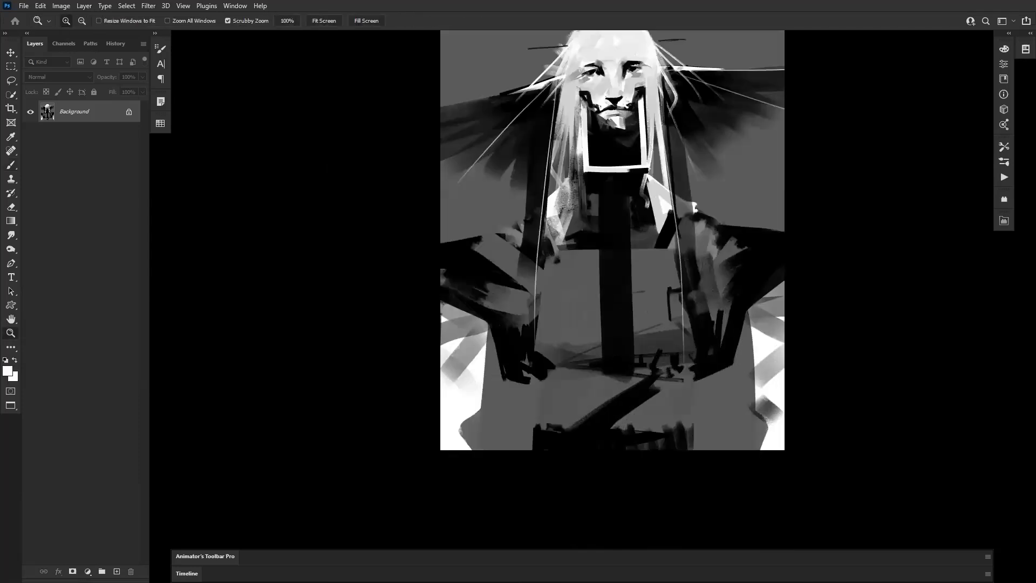
{"action": "left_click", "coordinate": [581, 380], "text": "alt"}
{"action": "key", "text": "ctrl+z"}
{"action": "left_click_drag", "start_coordinate": [544, 368], "coordinate": [684, 380]}
{"action": "left_click_drag", "start_coordinate": [674, 375], "coordinate": [535, 362]}
{"action": "left_click_drag", "start_coordinate": [619, 380], "coordinate": [659, 389]}
{"action": "mouse_move", "coordinate": [579, 367]}
{"action": "left_mouse_down"}
{"action": "mouse_move", "coordinate": [655, 384]}
{"action": "mouse_move", "coordinate": [692, 414]}
{"action": "left_mouse_up"}
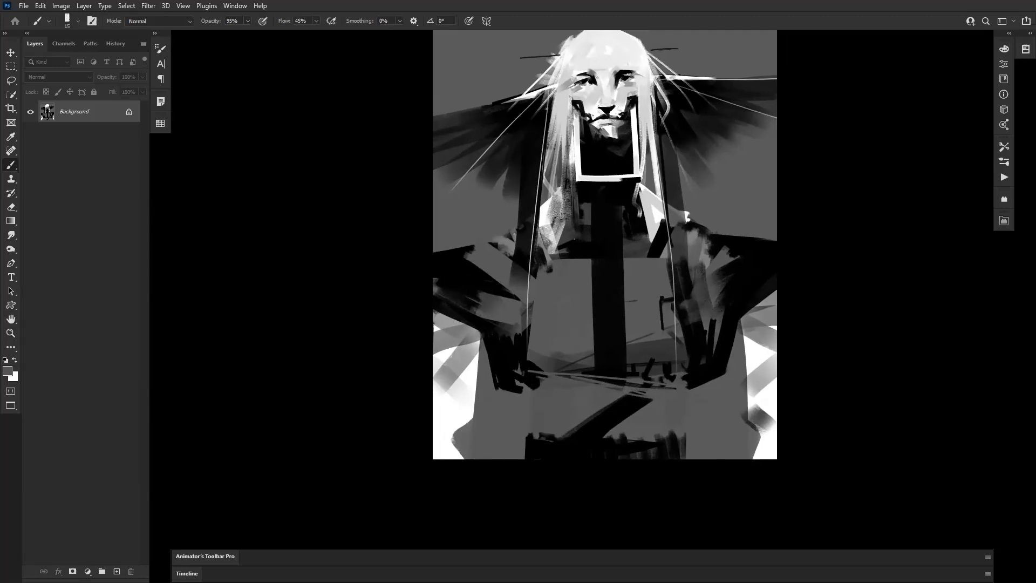
{"action": "left_click_drag", "start_coordinate": [618, 344], "coordinate": [584, 348]}
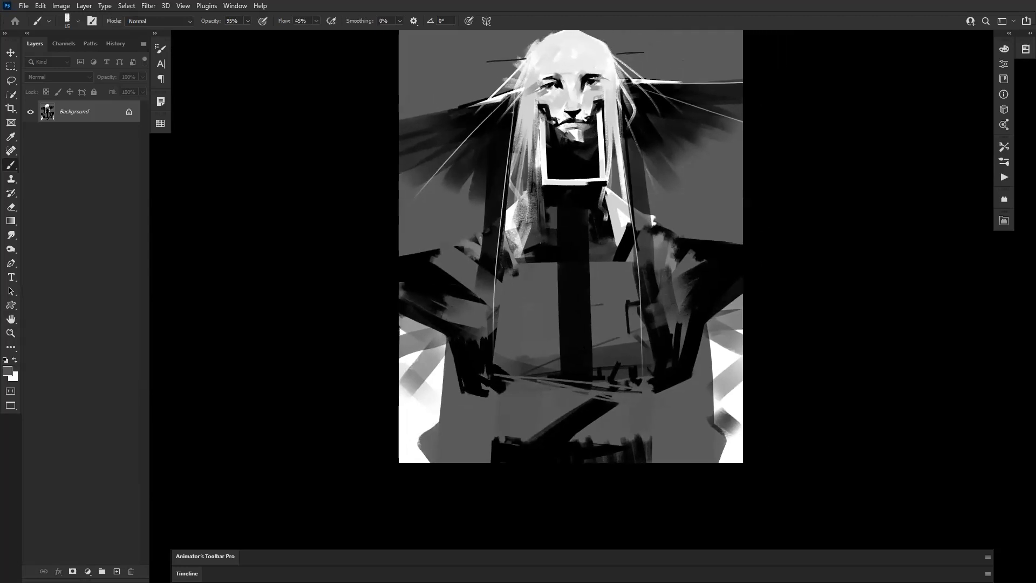
Sample black from the sleeve and add thin dark strokes to the upper part of both sleeves.
{"action": "left_click", "coordinate": [704, 258], "text": "alt"}
{"action": "left_click_drag", "start_coordinate": [696, 261], "coordinate": [675, 280]}
{"action": "left_click_drag", "start_coordinate": [457, 278], "coordinate": [499, 292]}
{"action": "scroll", "coordinate": [571, 246], "scroll_direction": "up", "scroll_amount": 1}
{"action": "scroll", "coordinate": [571, 247], "scroll_direction": "down", "scroll_amount": 2}
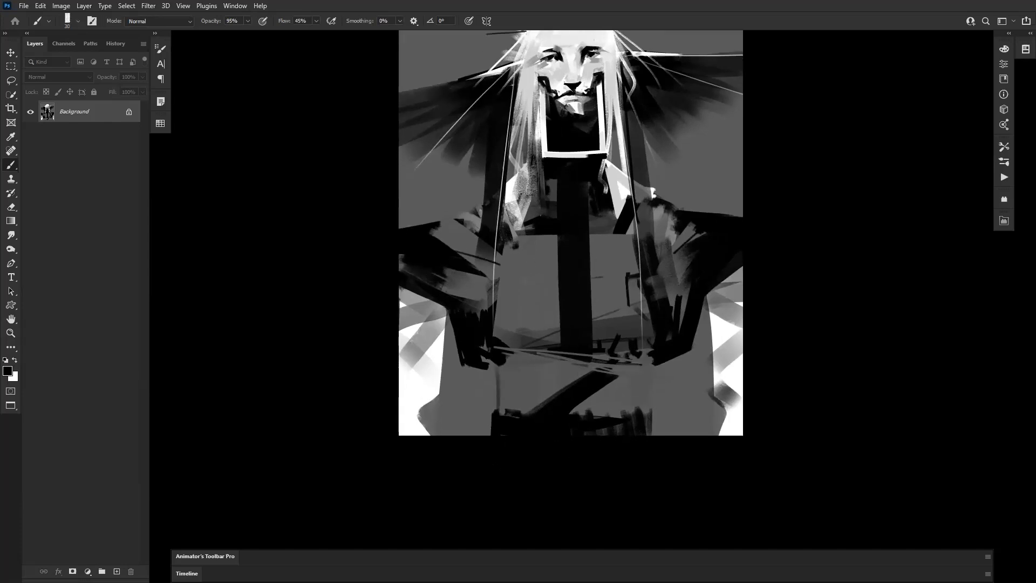
Paint translucent dark vertical bands down both sides of the lower robe panel with a 200 px brush.
{"action": "left_click_drag", "start_coordinate": [488, 373], "coordinate": [491, 438]}
{"action": "key", "text": "bracketright"}
{"action": "key", "text": "bracketright"}
{"action": "key", "text": "bracketright"}
{"action": "key", "text": "bracketright"}
{"action": "key", "text": "bracketright"}
{"action": "key", "text": "bracketright"}
{"action": "key", "text": "bracketright"}
{"action": "key", "text": "bracketright"}
{"action": "key", "text": "bracketright"}
{"action": "key", "text": "ctrl+z"}
{"action": "left_click_drag", "start_coordinate": [502, 374], "coordinate": [494, 443]}
{"action": "key", "text": "bracketleft"}
{"action": "key", "text": "bracketleft"}
{"action": "key", "text": "ctrl+z"}
{"action": "left_click_drag", "start_coordinate": [500, 381], "coordinate": [497, 432]}
{"action": "key", "text": "ctrl+z"}
{"action": "left_click_drag", "start_coordinate": [504, 363], "coordinate": [503, 393]}
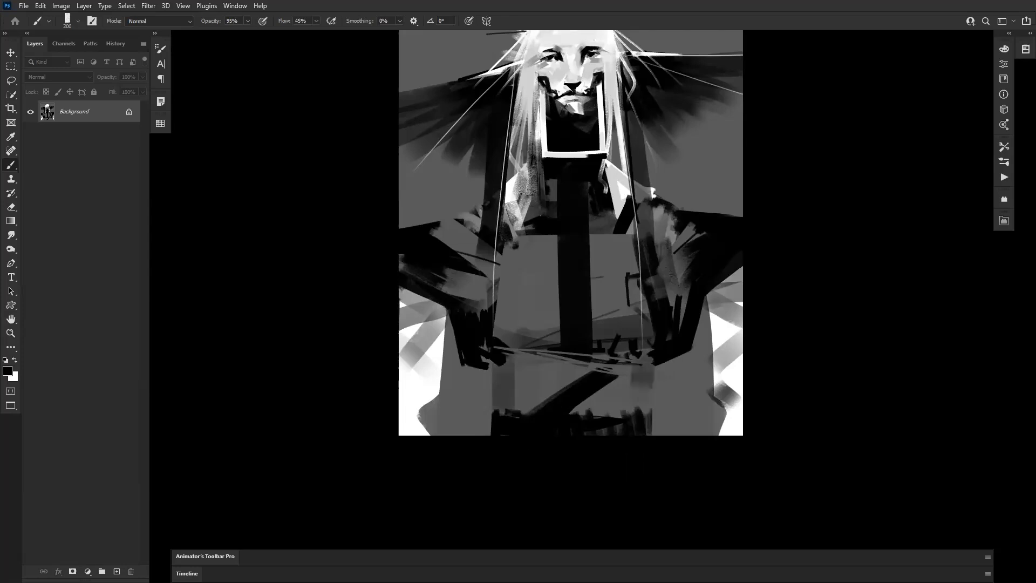
{"action": "left_click_drag", "start_coordinate": [659, 390], "coordinate": [649, 526]}
{"action": "mouse_move", "coordinate": [529, 392]}
{"action": "left_mouse_down"}
{"action": "mouse_move", "coordinate": [537, 441]}
{"action": "mouse_move", "coordinate": [568, 435]}
{"action": "mouse_move", "coordinate": [523, 460]}
{"action": "left_mouse_up"}
Sample dark grey, shade the lower robe panel around the diagonal sash and flip the canvas horizontally.
{"action": "left_click", "coordinate": [519, 435], "text": "alt"}
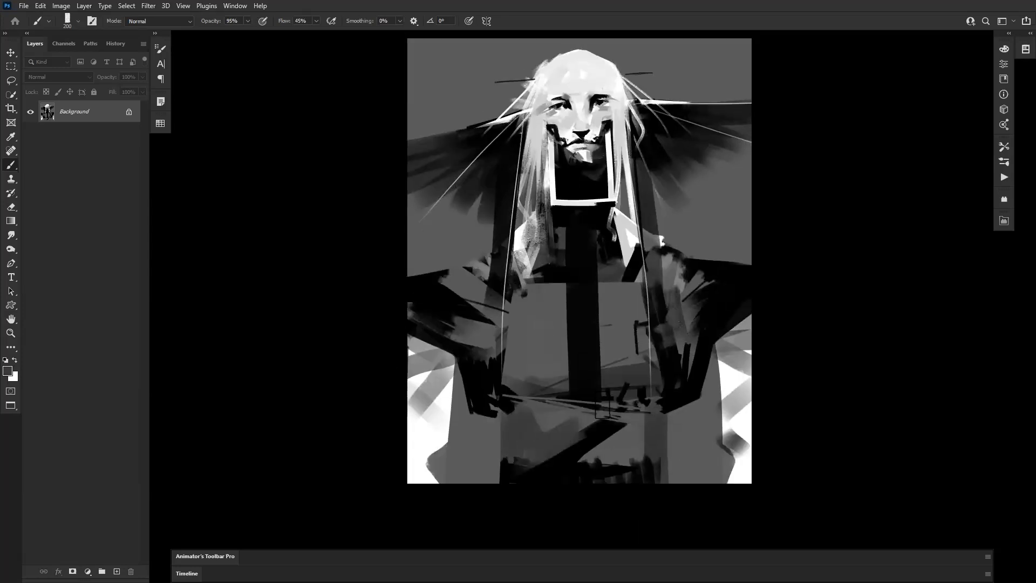
{"action": "left_click_drag", "start_coordinate": [620, 335], "coordinate": [618, 306]}
{"action": "left_click_drag", "start_coordinate": [626, 364], "coordinate": [617, 390]}
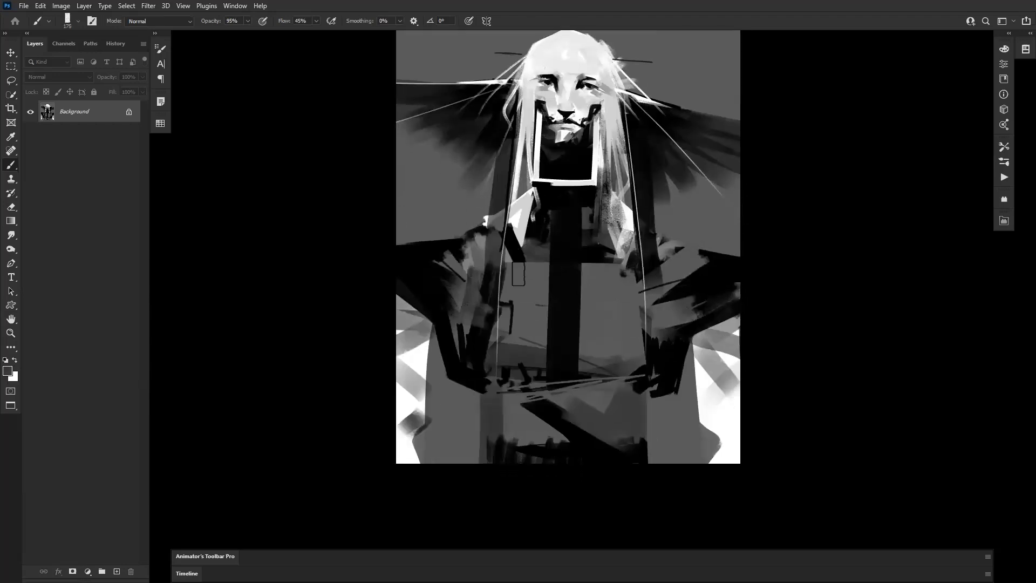
Try painting broad grey bands down both sleeves and at the shoulder with an 80 px brush.
{"action": "key", "text": "bracketleft"}
{"action": "key", "text": "bracketleft"}
{"action": "key", "text": "bracketleft"}
{"action": "key", "text": "bracketleft"}
{"action": "key", "text": "bracketleft"}
{"action": "key", "text": "bracketleft"}
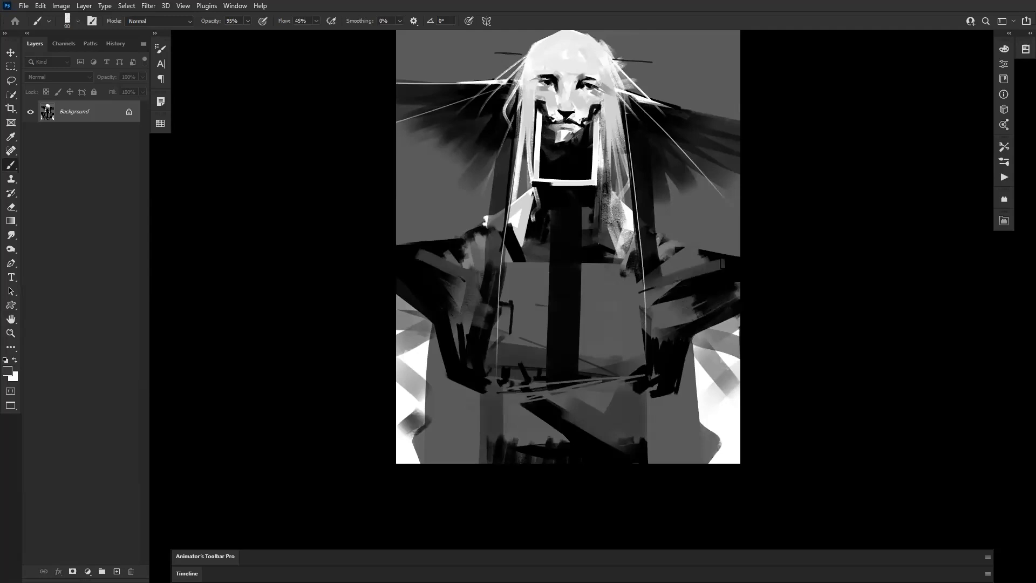
{"action": "mouse_move", "coordinate": [423, 250]}
{"action": "left_mouse_down"}
{"action": "mouse_move", "coordinate": [472, 272]}
{"action": "mouse_move", "coordinate": [469, 286]}
{"action": "mouse_move", "coordinate": [450, 288]}
{"action": "mouse_move", "coordinate": [477, 265]}
{"action": "left_mouse_up"}
{"action": "key", "text": "ctrl+z"}
{"action": "left_click_drag", "start_coordinate": [674, 242], "coordinate": [655, 274]}
{"action": "left_click_drag", "start_coordinate": [405, 252], "coordinate": [440, 324]}
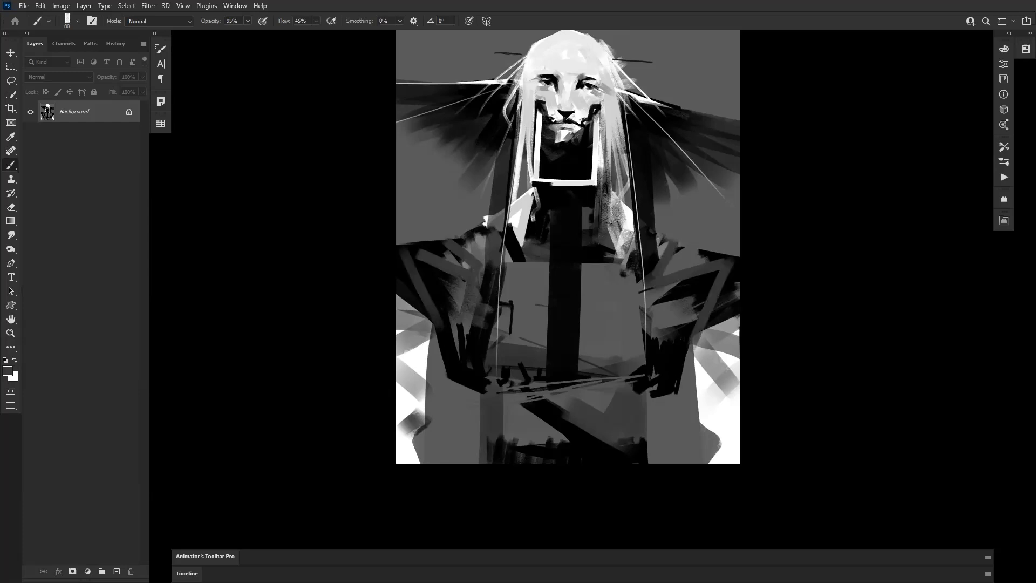
{"action": "left_click_drag", "start_coordinate": [655, 255], "coordinate": [679, 242]}
{"action": "key", "text": "ctrl+z"}
{"action": "key", "text": "ctrl+z"}
{"action": "key", "text": "ctrl+z"}
{"action": "key", "text": "ctrl+z"}
{"action": "key", "text": "ctrl+z"}
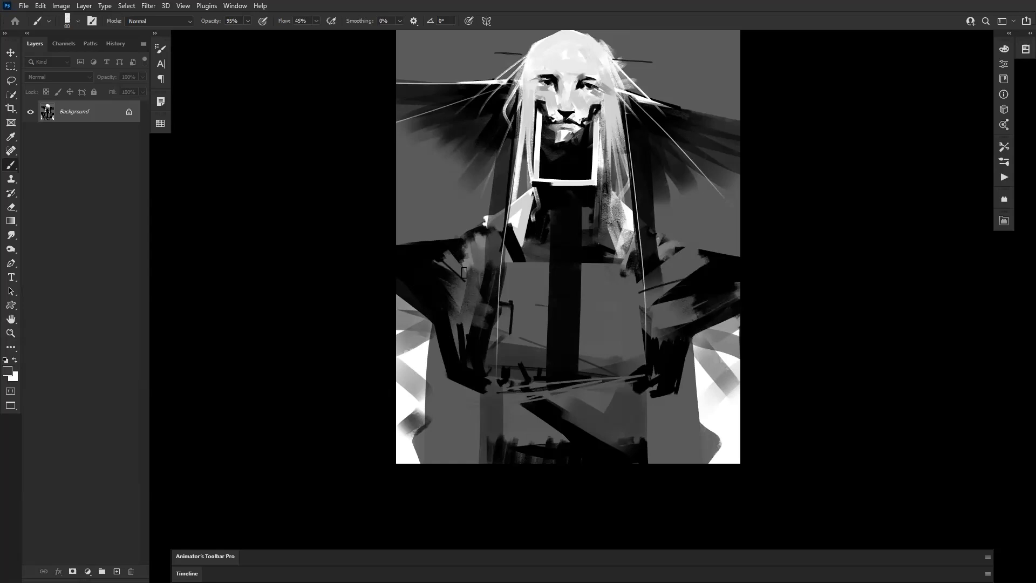
Paint short grey diagonal strokes over the upper part of both black sleeves.
{"action": "left_click_drag", "start_coordinate": [437, 242], "coordinate": [462, 270]}
{"action": "mouse_move", "coordinate": [679, 243]}
{"action": "left_mouse_down"}
{"action": "mouse_move", "coordinate": [665, 269]}
{"action": "mouse_move", "coordinate": [704, 277]}
{"action": "left_mouse_up"}
{"action": "left_click_drag", "start_coordinate": [427, 236], "coordinate": [433, 263]}
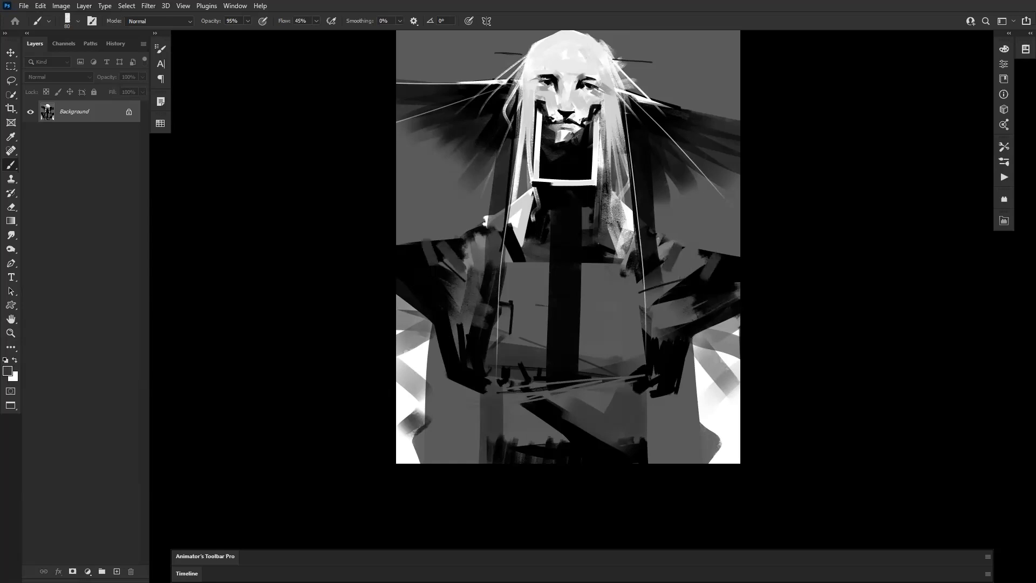
Sample black from the sleeve and darken the lower inner edge of the white collar on the left.
{"action": "left_click", "coordinate": [455, 240], "text": "alt"}
{"action": "left_click_drag", "start_coordinate": [427, 243], "coordinate": [462, 241]}
{"action": "key", "text": "ctrl+z"}
{"action": "key", "text": "ctrl+z"}
{"action": "mouse_move", "coordinate": [522, 222]}
{"action": "left_mouse_down"}
{"action": "mouse_move", "coordinate": [519, 241]}
{"action": "mouse_move", "coordinate": [542, 245]}
{"action": "left_mouse_up"}
Try darkening both sides of the white collar with a 300 px black brush.
{"action": "key", "text": "]"}
{"action": "key", "text": "]"}
{"action": "key", "text": "]"}
{"action": "key", "text": "]"}
{"action": "key", "text": "]"}
{"action": "key", "text": "]"}
{"action": "key", "text": "]"}
{"action": "left_click_drag", "start_coordinate": [608, 242], "coordinate": [624, 231]}
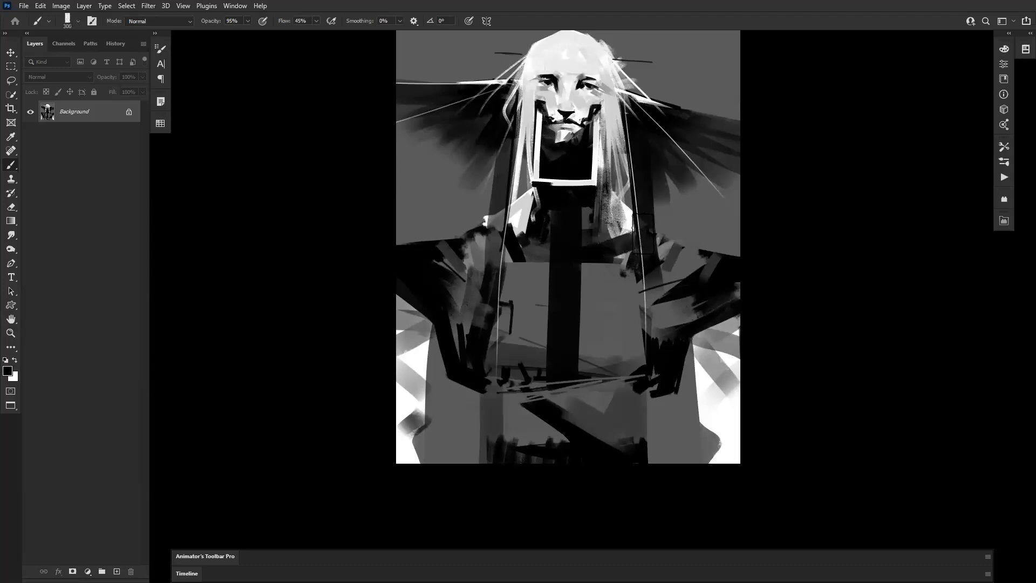
{"action": "key", "text": "ctrl+z"}
{"action": "left_click_drag", "start_coordinate": [526, 212], "coordinate": [515, 220]}
{"action": "key", "text": "ctrl+z"}
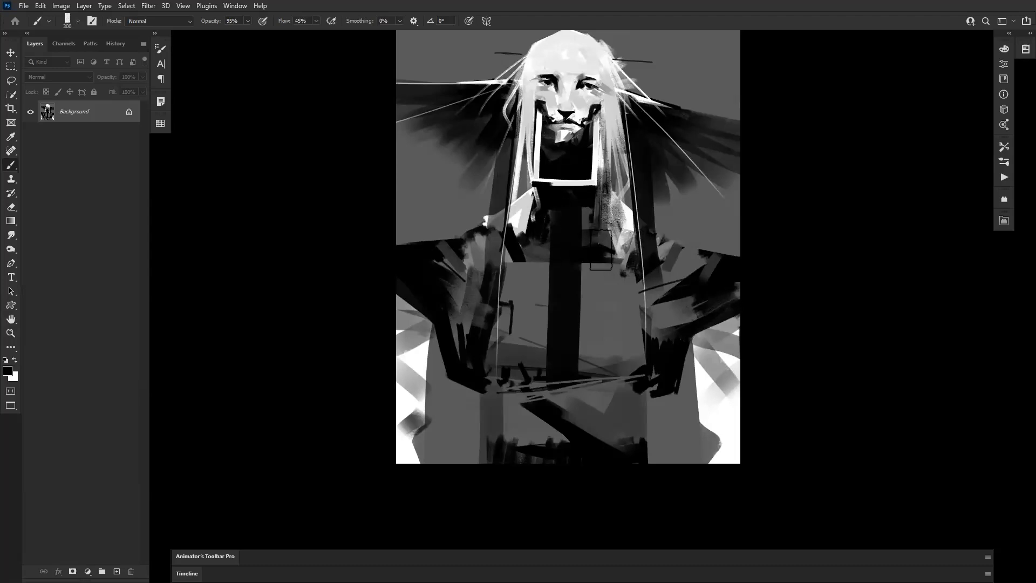
{"action": "left_click_drag", "start_coordinate": [598, 231], "coordinate": [576, 307]}
{"action": "key", "text": "bracketright"}
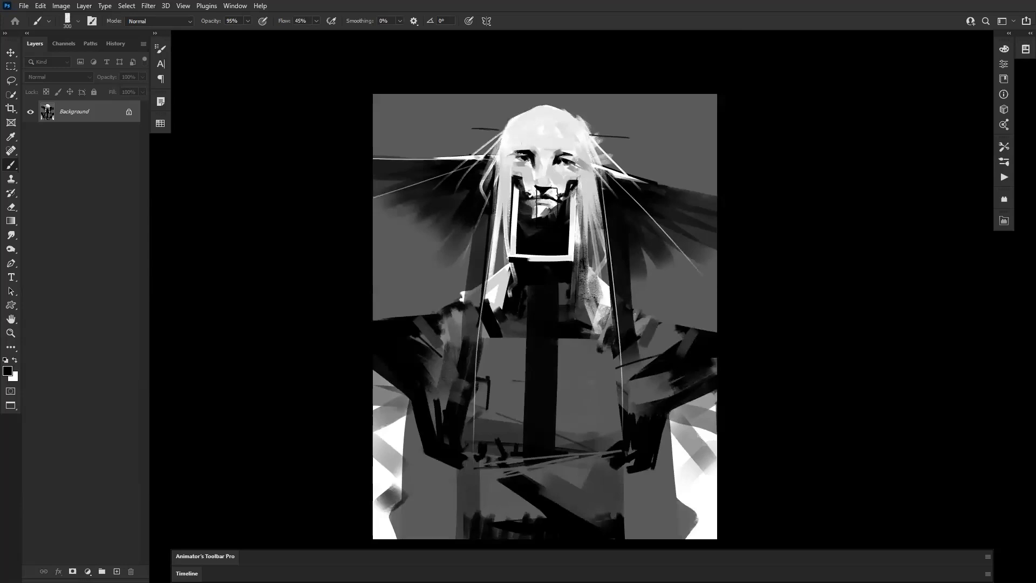
{"action": "key", "text": "bracketright"}
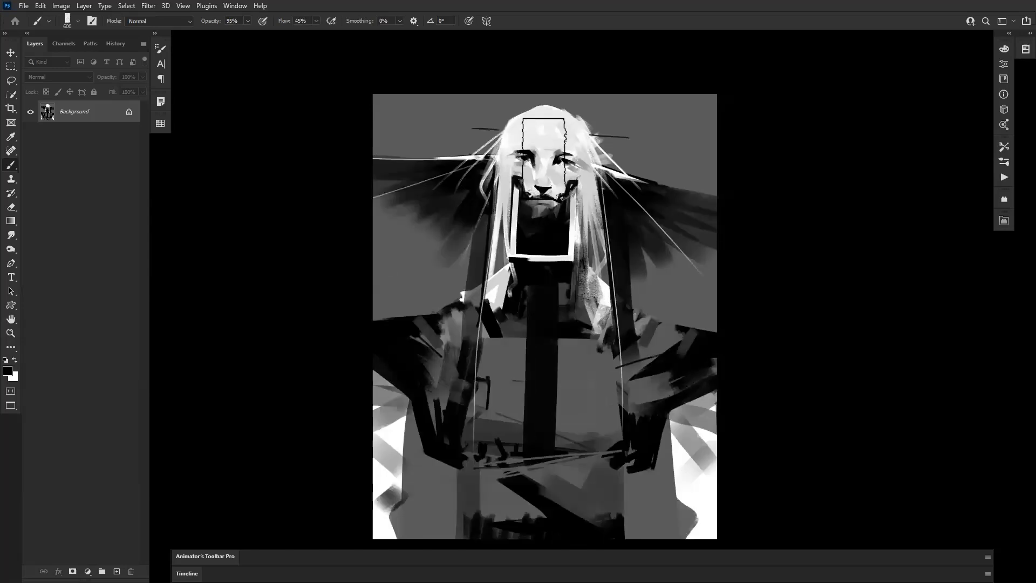
Sample the forehead's light tone and trim the left eyebrow with a small brush.
{"action": "key", "text": "ctrl+space"}
{"action": "left_click", "coordinate": [519, 165], "text": "ctrl"}
{"action": "left_click", "coordinate": [552, 125], "text": "alt"}
{"action": "key", "text": "bracketleft"}
{"action": "key", "text": "bracketleft"}
{"action": "key", "text": "bracketleft"}
{"action": "key", "text": "bracketleft"}
{"action": "key", "text": "bracketleft"}
{"action": "key", "text": "bracketleft"}
{"action": "key", "text": "bracketleft"}
{"action": "key", "text": "bracketleft"}
{"action": "key", "text": "bracketleft"}
{"action": "key", "text": "bracketleft"}
{"action": "key", "text": "bracketleft"}
{"action": "key", "text": "bracketleft"}
{"action": "key", "text": "bracketleft"}
{"action": "key", "text": "bracketleft"}
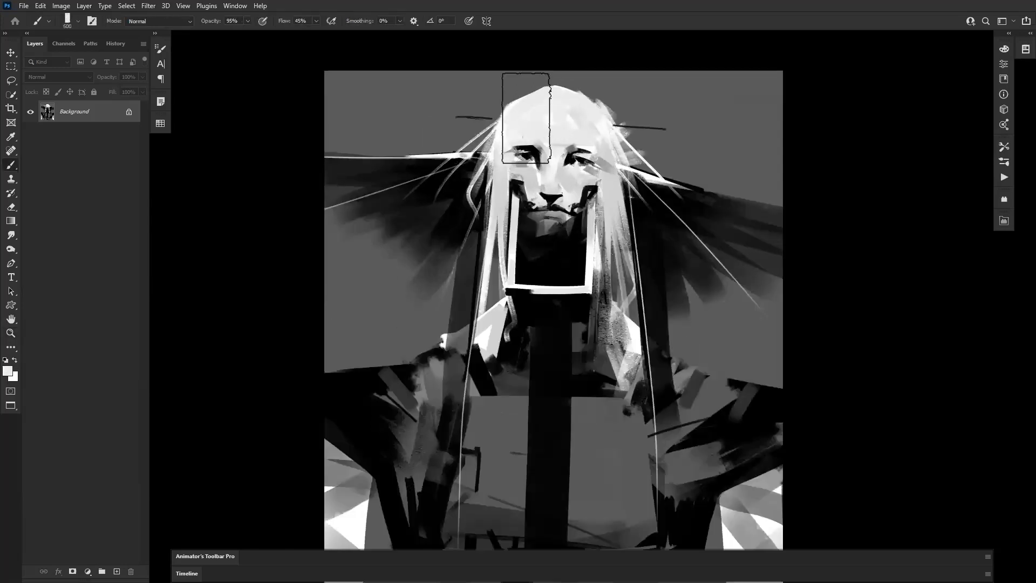
{"action": "key", "text": "ctrl+z"}
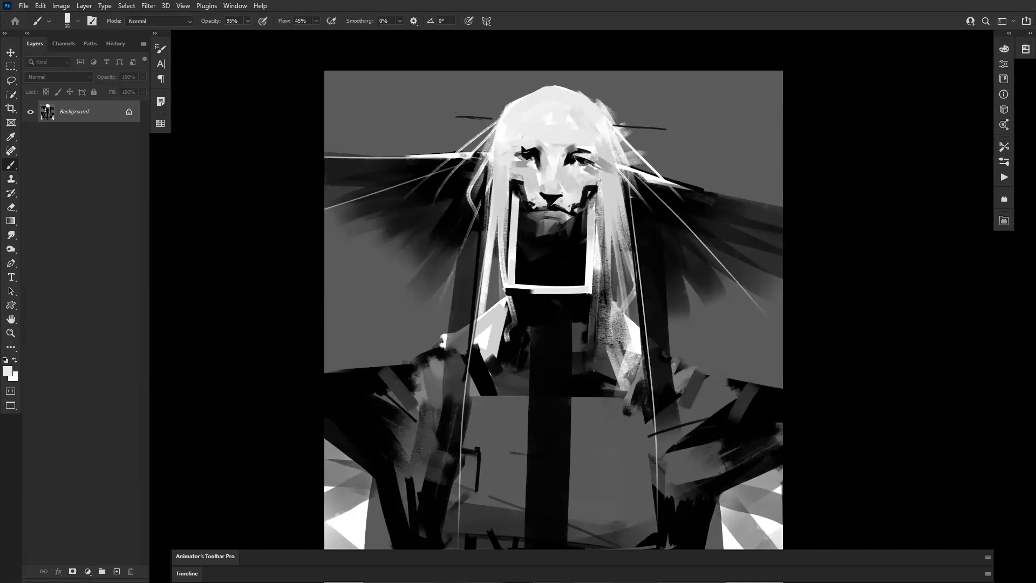
{"action": "left_click_drag", "start_coordinate": [531, 144], "coordinate": [540, 140]}
Sample black from the left eye and touch up the dark cheek shape beside the beard frame.
{"action": "left_click", "coordinate": [533, 151], "text": "alt"}
{"action": "left_click_drag", "start_coordinate": [530, 146], "coordinate": [502, 155]}
{"action": "key", "text": "ctrl+z"}
{"action": "left_click_drag", "start_coordinate": [536, 228], "coordinate": [521, 237]}
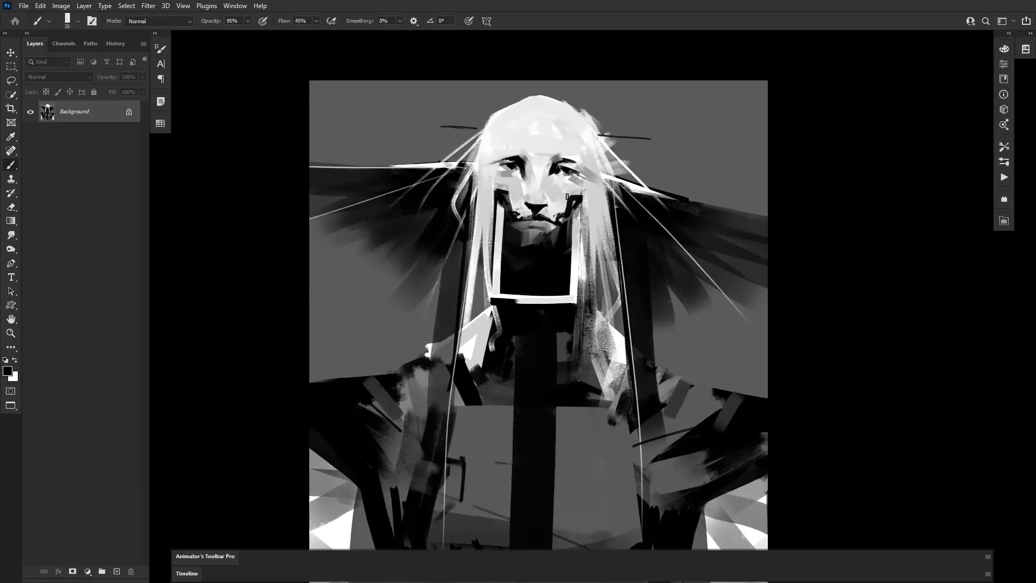
{"action": "key", "text": "bracketright"}
{"action": "left_click_drag", "start_coordinate": [501, 186], "coordinate": [506, 190]}
{"action": "mouse_move", "coordinate": [578, 194]}
{"action": "left_mouse_down"}
{"action": "mouse_move", "coordinate": [524, 224]}
{"action": "mouse_move", "coordinate": [566, 198]}
{"action": "left_mouse_up"}
{"action": "key", "text": "ctrl+z"}
{"action": "key", "text": "["}
{"action": "left_click_drag", "start_coordinate": [490, 266], "coordinate": [446, 291]}
Try a small white touch-up over the right eyebrow.
{"action": "key", "text": "bracketleft"}
{"action": "key", "text": "x"}
{"action": "left_click_drag", "start_coordinate": [521, 184], "coordinate": [531, 187]}
{"action": "key", "text": "ctrl+z"}
{"action": "key", "text": "ctrl+z"}
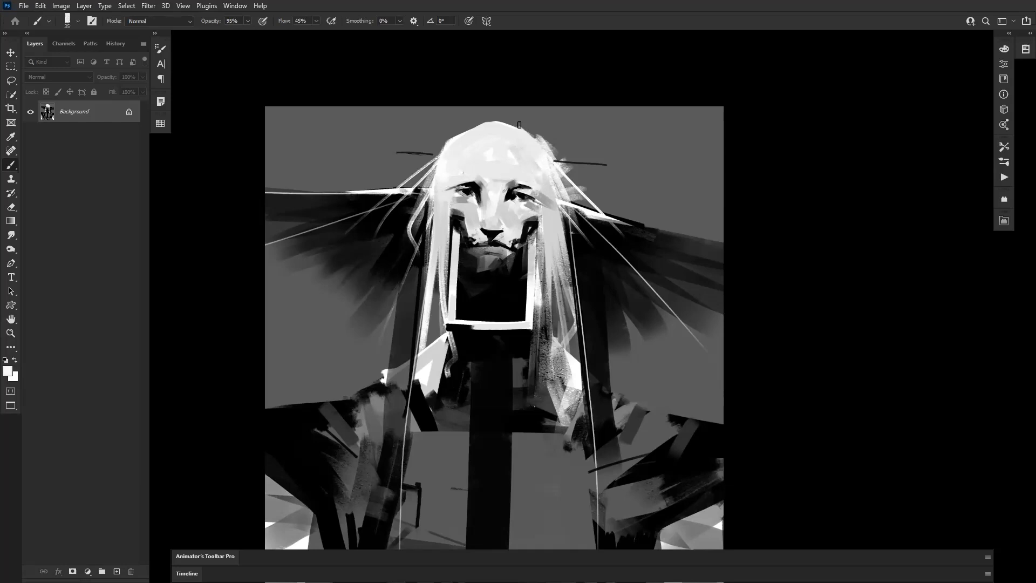
Sample grey tones around the face and paint a long hair strand down the left side with an 80 px brush.
{"action": "key", "text": "bracketright"}
{"action": "key", "text": "bracketright"}
{"action": "key", "text": "bracketright"}
{"action": "key", "text": "bracketright"}
{"action": "key", "text": "bracketright"}
{"action": "key", "text": "bracketright"}
{"action": "left_click", "coordinate": [450, 185], "text": "alt"}
{"action": "key", "text": "bracketleft"}
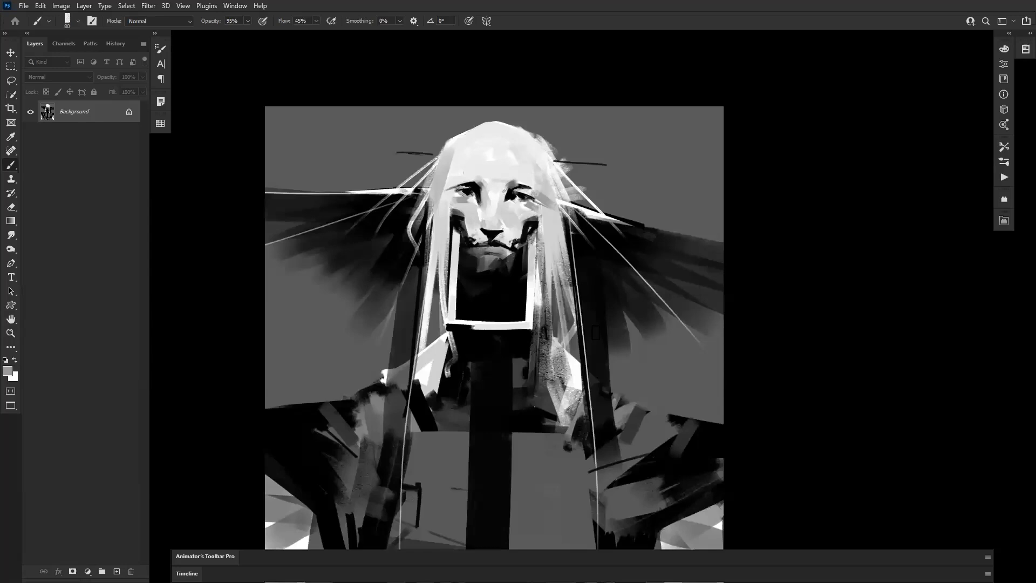
{"action": "mouse_move", "coordinate": [539, 311]}
{"action": "left_mouse_down"}
{"action": "mouse_move", "coordinate": [555, 274]}
{"action": "mouse_move", "coordinate": [549, 325]}
{"action": "left_mouse_up"}
{"action": "left_click", "coordinate": [446, 220], "text": "alt"}
{"action": "mouse_move", "coordinate": [450, 204]}
{"action": "left_mouse_down"}
{"action": "mouse_move", "coordinate": [420, 322]}
{"action": "mouse_move", "coordinate": [434, 271]}
{"action": "left_mouse_up"}
{"action": "key", "text": "ctrl+z"}
{"action": "left_click_drag", "start_coordinate": [462, 146], "coordinate": [408, 284]}
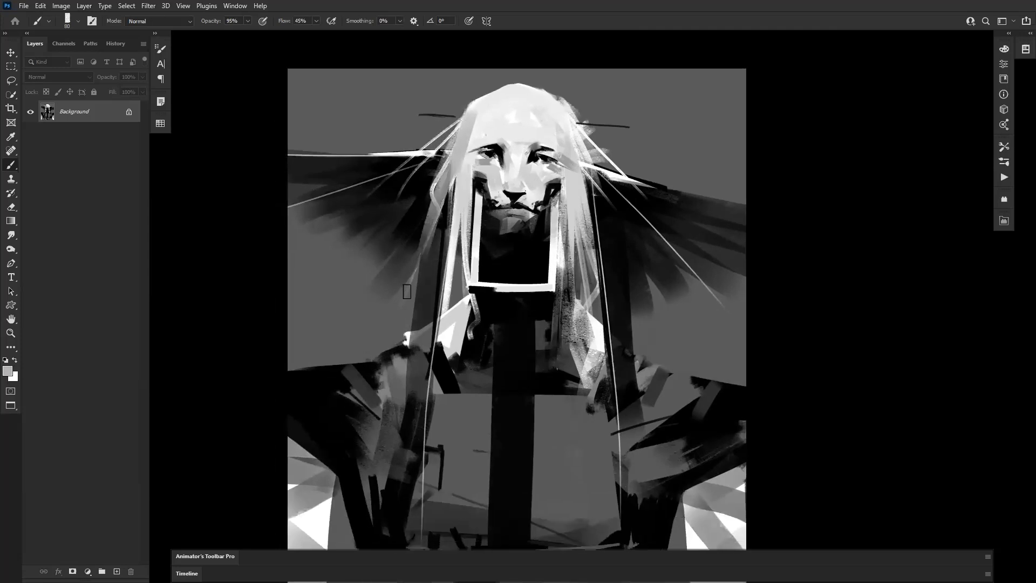
Paint wide translucent grey hair strands fanning out on both sides of the head with brushes up to 150 px.
{"action": "key", "text": "bracketright"}
{"action": "left_click_drag", "start_coordinate": [464, 142], "coordinate": [406, 329]}
{"action": "key", "text": "bracketright"}
{"action": "key", "text": "bracketright"}
{"action": "key", "text": "bracketright"}
{"action": "left_click_drag", "start_coordinate": [457, 147], "coordinate": [387, 272]}
{"action": "left_click_drag", "start_coordinate": [465, 129], "coordinate": [373, 236]}
{"action": "mouse_move", "coordinate": [577, 154]}
{"action": "left_mouse_down"}
{"action": "mouse_move", "coordinate": [595, 248]}
{"action": "mouse_move", "coordinate": [616, 235]}
{"action": "left_mouse_up"}
{"action": "left_click", "coordinate": [616, 266], "text": "alt"}
{"action": "left_click", "coordinate": [616, 267], "text": "alt"}
{"action": "left_click", "coordinate": [617, 275], "text": "alt"}
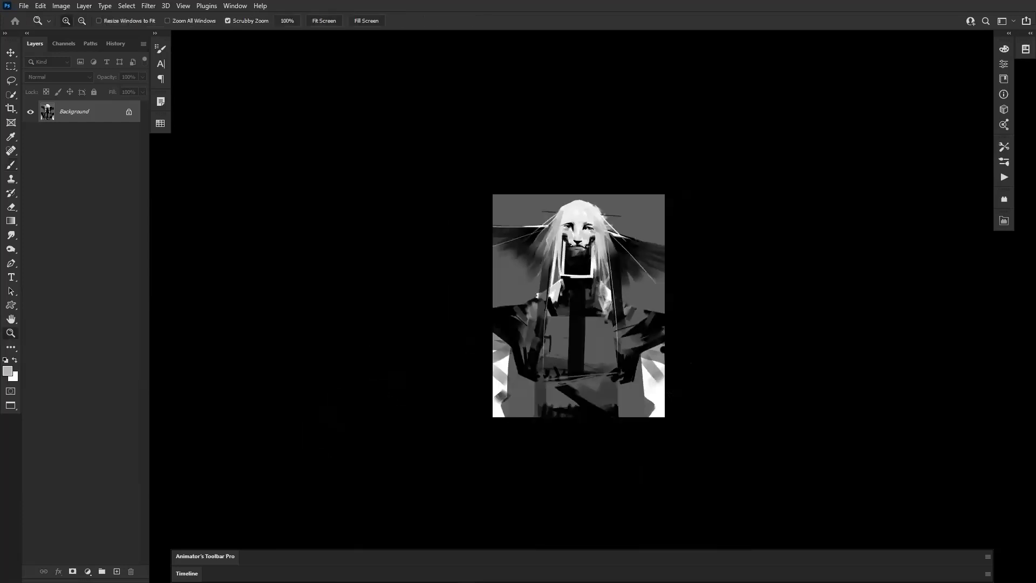
{"action": "left_click_drag", "start_coordinate": [645, 357], "coordinate": [633, 328]}
{"action": "key", "text": "ctrl+h"}
{"action": "key", "text": "ctrl+h"}
{"action": "key", "text": "z"}
{"action": "left_click_drag", "start_coordinate": [571, 204], "coordinate": [571, 204]}
Sample black from the moustache and draw a thin line across the forehead above the eyebrows with a 10 px brush.
{"action": "key", "text": "b"}
{"action": "left_click", "coordinate": [551, 229], "text": "alt"}
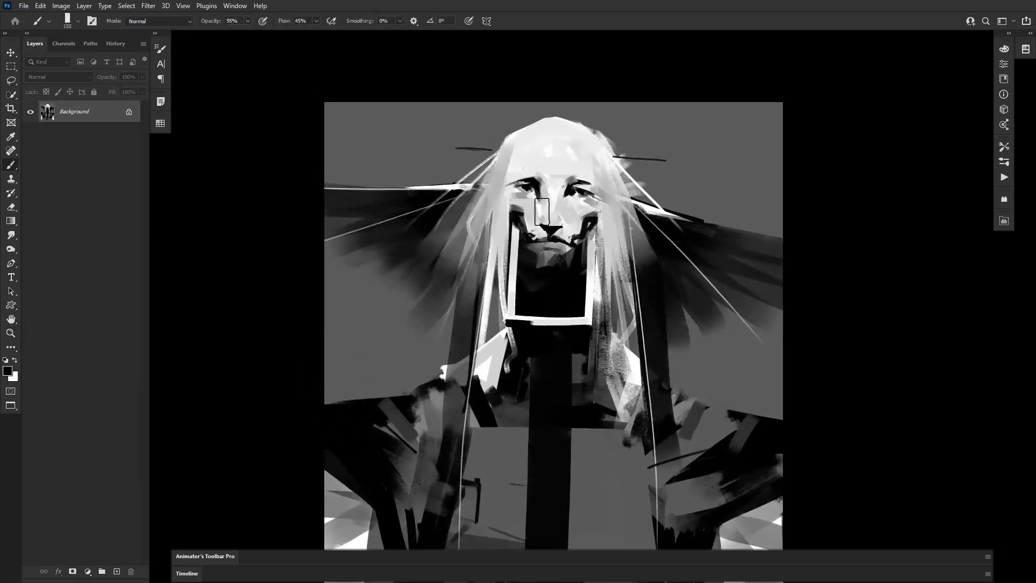
{"action": "key", "text": "bracketleft"}
{"action": "key", "text": "bracketleft"}
{"action": "key", "text": "bracketleft"}
{"action": "key", "text": "bracketleft"}
{"action": "key", "text": "bracketleft"}
{"action": "key", "text": "bracketleft"}
{"action": "key", "text": "bracketleft"}
{"action": "key", "text": "bracketleft"}
{"action": "key", "text": "bracketleft"}
{"action": "key", "text": "bracketleft"}
{"action": "key", "text": "bracketleft"}
{"action": "key", "text": "bracketleft"}
{"action": "left_click_drag", "start_coordinate": [522, 173], "coordinate": [574, 177]}
{"action": "left_click_drag", "start_coordinate": [597, 265], "coordinate": [589, 231]}
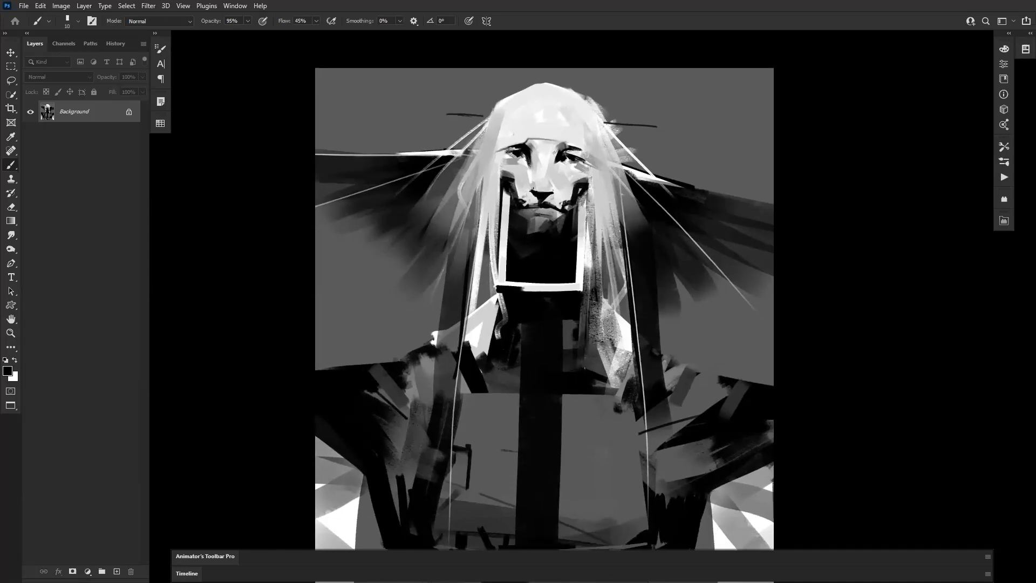
Enlarge the brush and add dark shading to the cheeks beside the moustache.
{"action": "key", "text": "bracketright"}
{"action": "key", "text": "bracketright"}
{"action": "left_click_drag", "start_coordinate": [581, 181], "coordinate": [559, 208]}
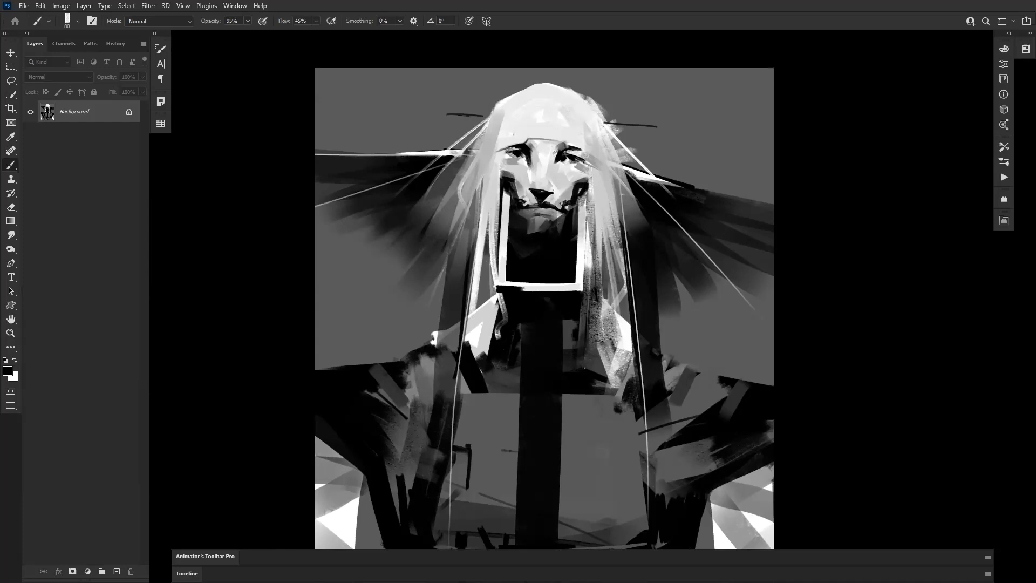
{"action": "left_click_drag", "start_coordinate": [541, 157], "coordinate": [530, 227]}
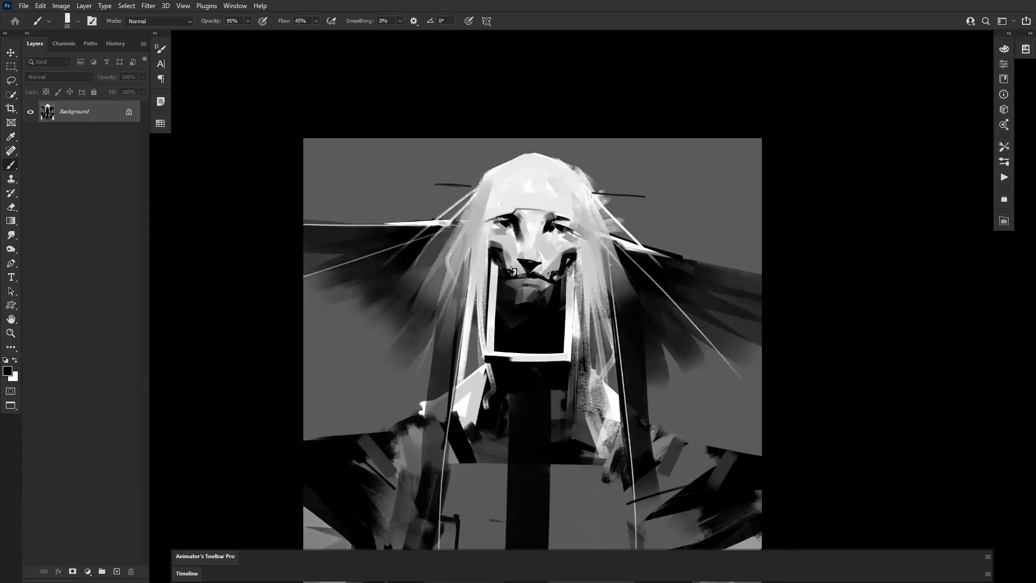
Sample light grey from the face and try a stroke along the beard frame's bottom bar.
{"action": "left_click", "coordinate": [514, 235], "text": "alt"}
{"action": "left_click_drag", "start_coordinate": [539, 290], "coordinate": [558, 216]}
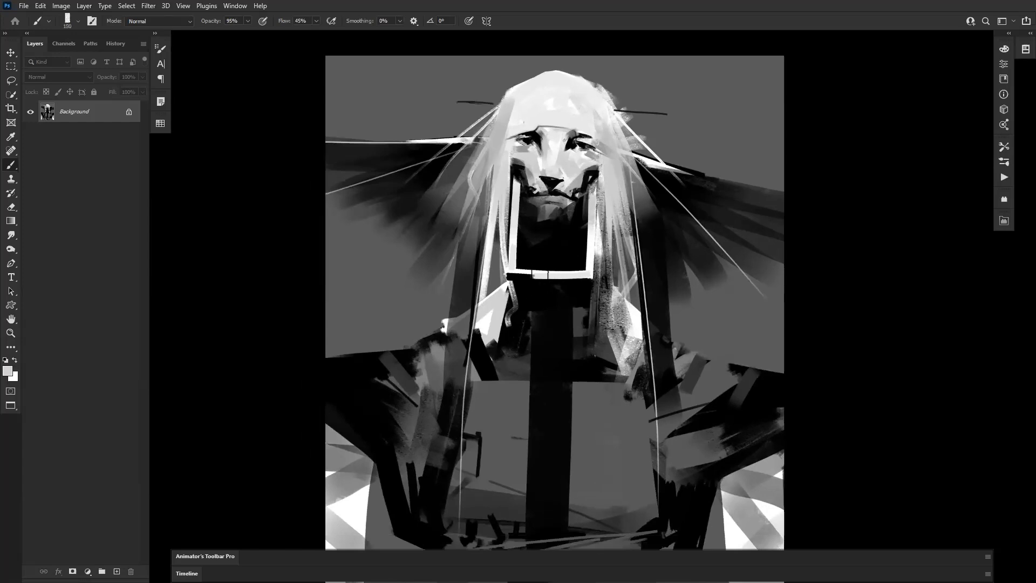
{"action": "key", "text": "bracketright"}
{"action": "left_click_drag", "start_coordinate": [526, 279], "coordinate": [603, 267]}
{"action": "key", "text": "ctrl+z"}
Sample black and thin the beard frame's bottom bar with a smaller brush, undoing stray dabs on the robe.
{"action": "left_click", "coordinate": [552, 281], "text": "alt"}
{"action": "left_click_drag", "start_coordinate": [543, 279], "coordinate": [606, 279]}
{"action": "left_click", "coordinate": [577, 327], "text": "alt"}
{"action": "left_click", "coordinate": [577, 327], "text": "alt"}
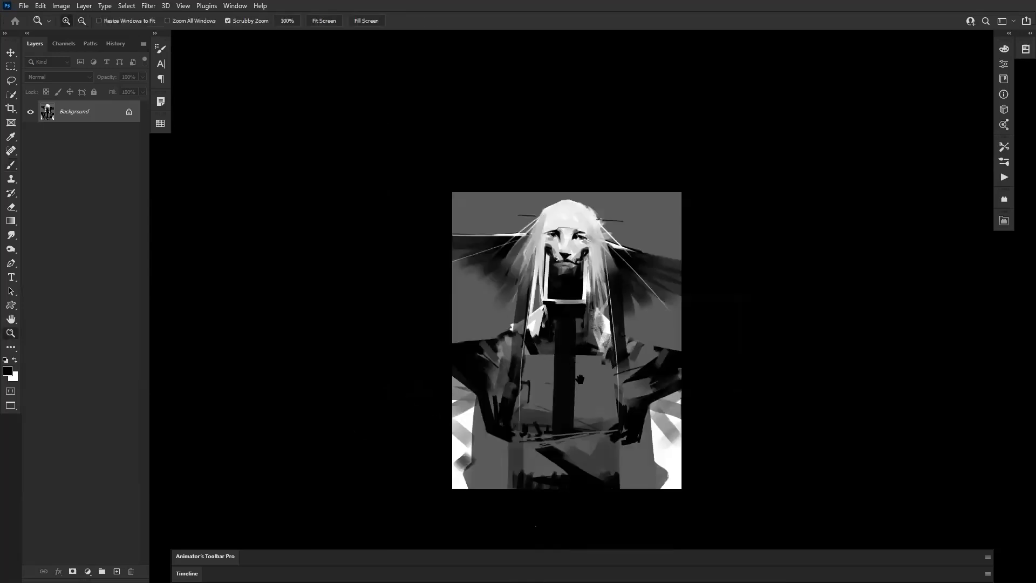
{"action": "left_click_drag", "start_coordinate": [580, 387], "coordinate": [583, 332]}
{"action": "key", "text": "ctrl+z"}
{"action": "left_click", "coordinate": [597, 282]}
{"action": "left_click", "coordinate": [597, 282]}
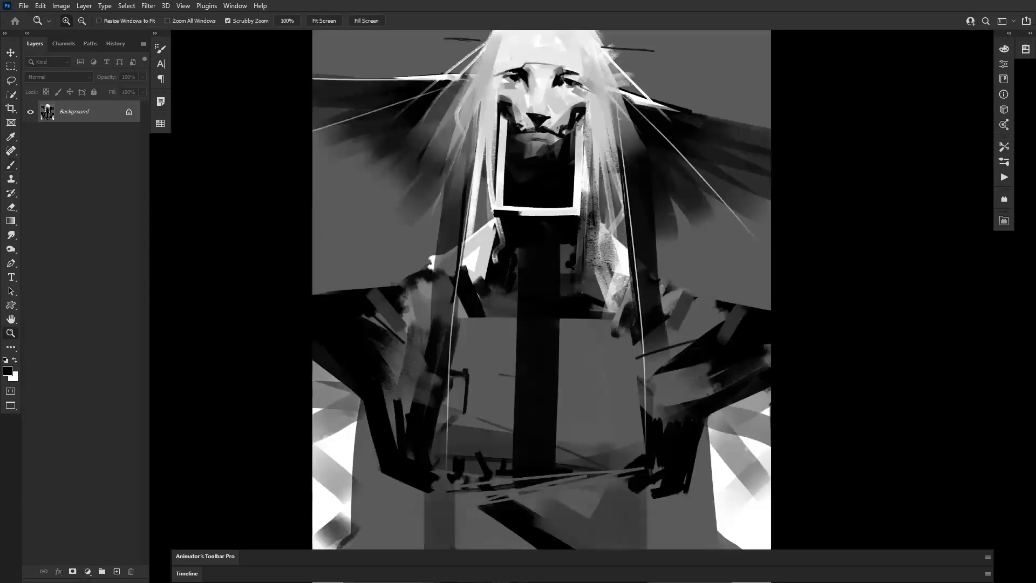
{"action": "key", "text": "bracketleft"}
{"action": "key", "text": "bracketleft"}
{"action": "key", "text": "bracketleft"}
{"action": "key", "text": "bracketleft"}
{"action": "left_click_drag", "start_coordinate": [507, 213], "coordinate": [573, 212]}
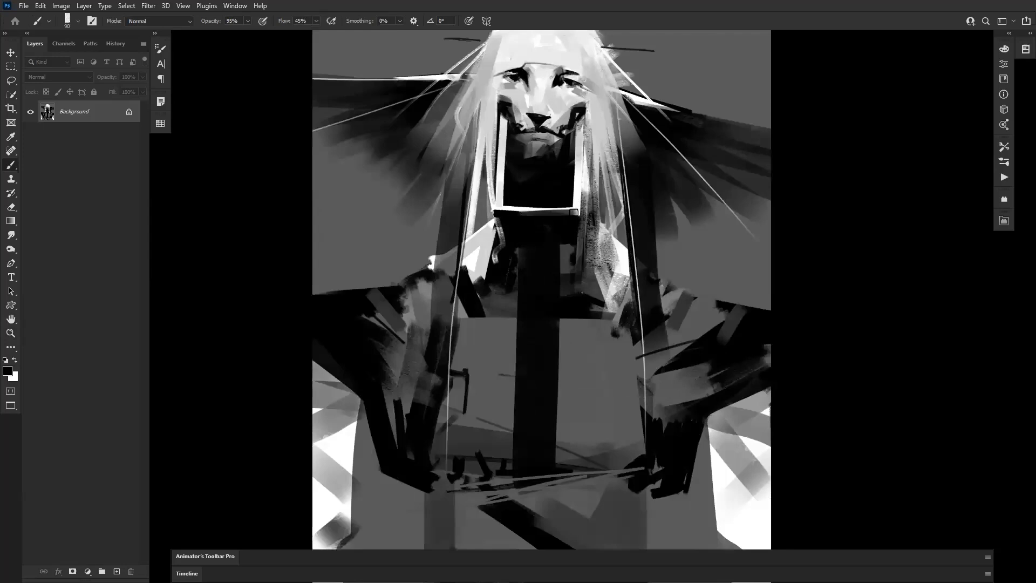
{"action": "left_click", "coordinate": [621, 296], "text": "alt"}
{"action": "left_click", "coordinate": [621, 296], "text": "alt"}
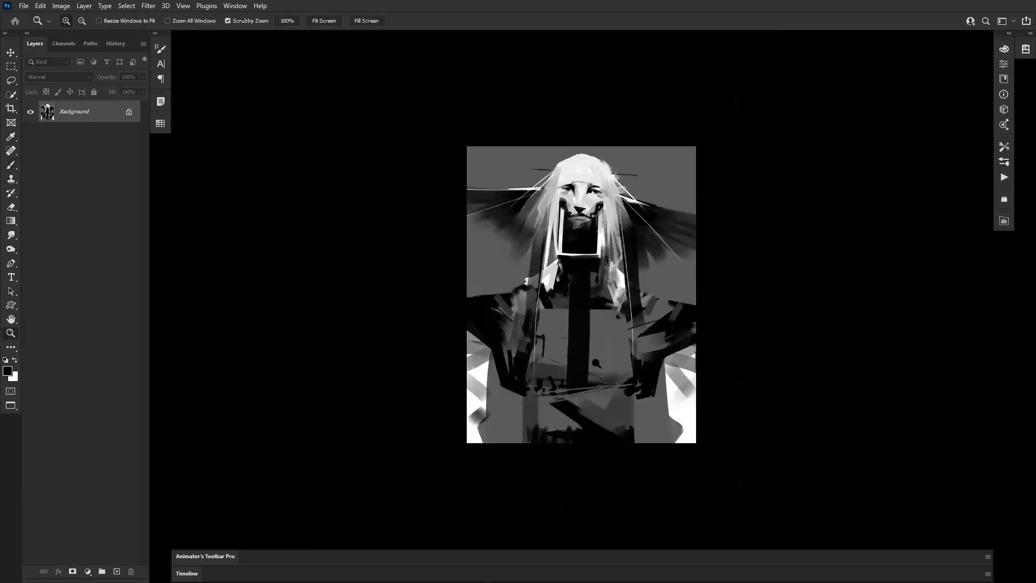
{"action": "left_click", "coordinate": [597, 361]}
{"action": "key", "text": "ctrl+z"}
Sample the robe's grey and paint broad fold strokes over both upper sleeves.
{"action": "left_click", "coordinate": [526, 298], "text": "alt"}
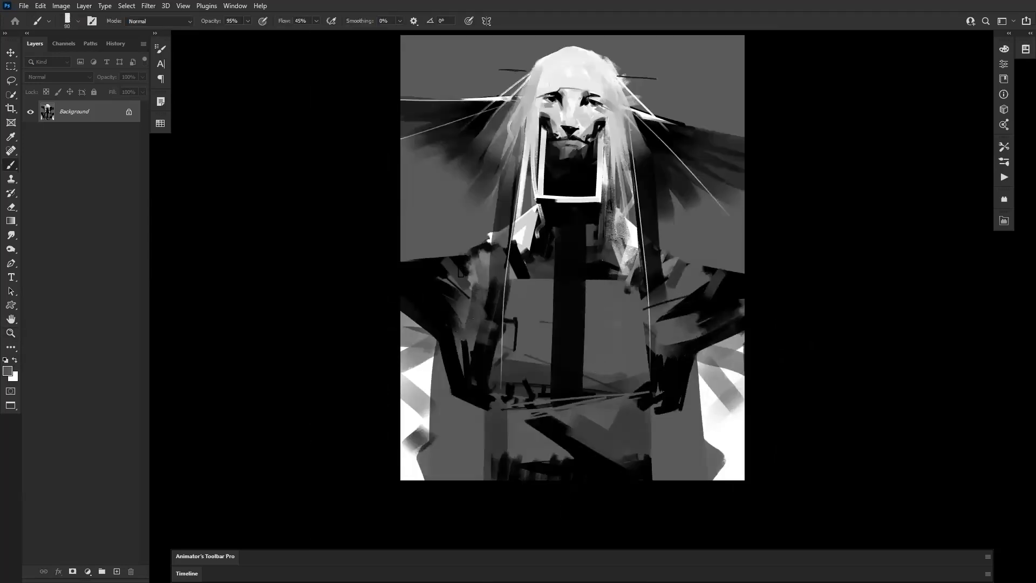
{"action": "left_click_drag", "start_coordinate": [454, 262], "coordinate": [486, 337]}
{"action": "mouse_move", "coordinate": [452, 270]}
{"action": "left_mouse_down"}
{"action": "mouse_move", "coordinate": [488, 343]}
{"action": "mouse_move", "coordinate": [459, 298]}
{"action": "left_mouse_up"}
{"action": "left_click_drag", "start_coordinate": [463, 261], "coordinate": [420, 265]}
{"action": "left_click_drag", "start_coordinate": [424, 268], "coordinate": [473, 328]}
{"action": "mouse_move", "coordinate": [711, 277]}
{"action": "left_mouse_down"}
{"action": "mouse_move", "coordinate": [674, 318]}
{"action": "mouse_move", "coordinate": [726, 276]}
{"action": "mouse_move", "coordinate": [696, 270]}
{"action": "mouse_move", "coordinate": [650, 343]}
{"action": "left_mouse_up"}
{"action": "mouse_move", "coordinate": [480, 329]}
{"action": "left_mouse_down"}
{"action": "mouse_move", "coordinate": [493, 326]}
{"action": "mouse_move", "coordinate": [489, 379]}
{"action": "left_mouse_up"}
Sample black from the sleeve and shade the left sleeve's grey folds with a 200 px brush.
{"action": "left_click", "coordinate": [487, 354], "text": "alt"}
{"action": "key", "text": "bracketright"}
{"action": "key", "text": "bracketright"}
{"action": "key", "text": "bracketright"}
{"action": "key", "text": "bracketright"}
{"action": "key", "text": "bracketright"}
{"action": "key", "text": "bracketright"}
{"action": "key", "text": "bracketright"}
{"action": "key", "text": "bracketright"}
{"action": "left_click_drag", "start_coordinate": [440, 282], "coordinate": [479, 353]}
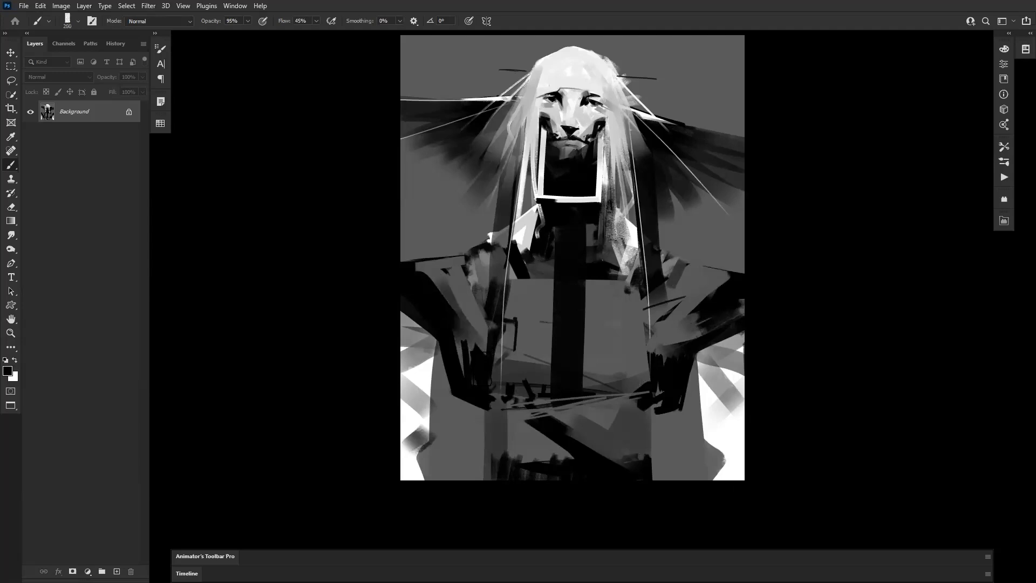
Undo the last stroke and darken both sleeves in black, reducing the brush to 125 px for the left shoulder.
{"action": "key", "text": "ctrl+z"}
{"action": "left_click_drag", "start_coordinate": [738, 306], "coordinate": [666, 327]}
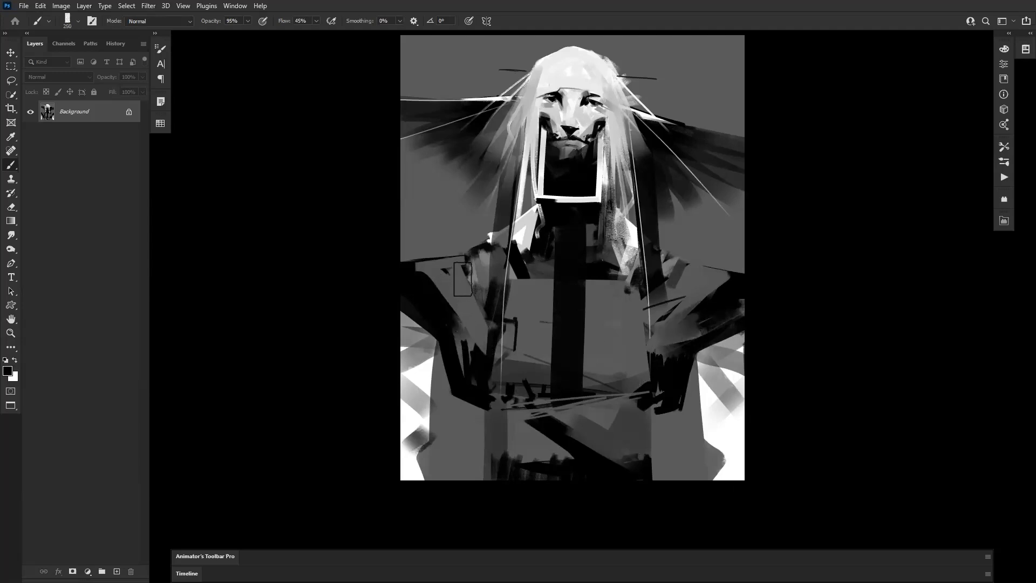
{"action": "key", "text": "bracketleft"}
{"action": "key", "text": "bracketleft"}
{"action": "key", "text": "bracketleft"}
{"action": "left_click_drag", "start_coordinate": [435, 263], "coordinate": [444, 297]}
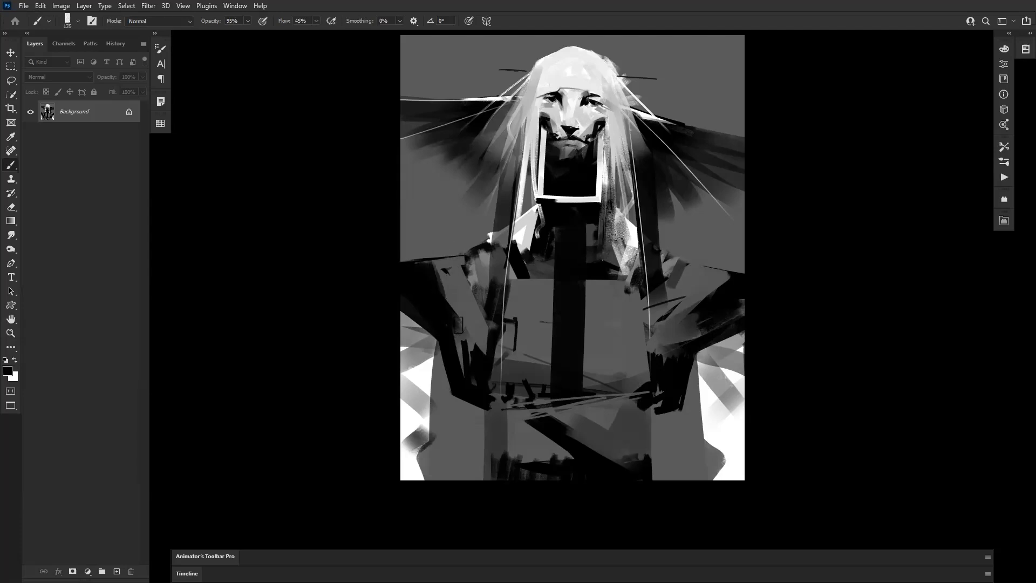
Rework the lower folds of the right sleeve with the sampled robe grey, undoing one stray stroke and using a smaller brush.
{"action": "left_click_drag", "start_coordinate": [722, 279], "coordinate": [649, 352]}
{"action": "left_click", "coordinate": [690, 294], "text": "alt"}
{"action": "key", "text": "ctrl+z"}
{"action": "key", "text": "bracketleft"}
{"action": "key", "text": "bracketleft"}
{"action": "left_click_drag", "start_coordinate": [691, 306], "coordinate": [654, 358]}
{"action": "left_click_drag", "start_coordinate": [652, 322], "coordinate": [653, 358]}
{"action": "key", "text": "bracketleft"}
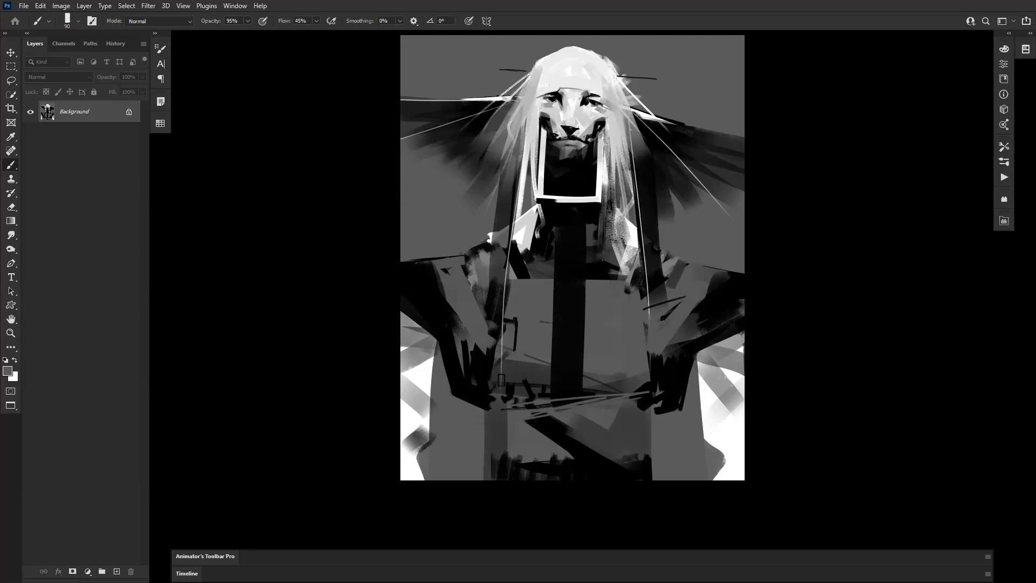
Sample the robe's grey and paint a thin light band across the lower robe above the waistline.
{"action": "left_click", "coordinate": [521, 369], "text": "alt"}
{"action": "left_click_drag", "start_coordinate": [496, 366], "coordinate": [529, 372]}
{"action": "left_click", "coordinate": [541, 349], "text": "alt"}
{"action": "mouse_move", "coordinate": [479, 376]}
{"action": "left_mouse_down"}
{"action": "mouse_move", "coordinate": [546, 368]}
{"action": "mouse_move", "coordinate": [648, 382]}
{"action": "left_mouse_up"}
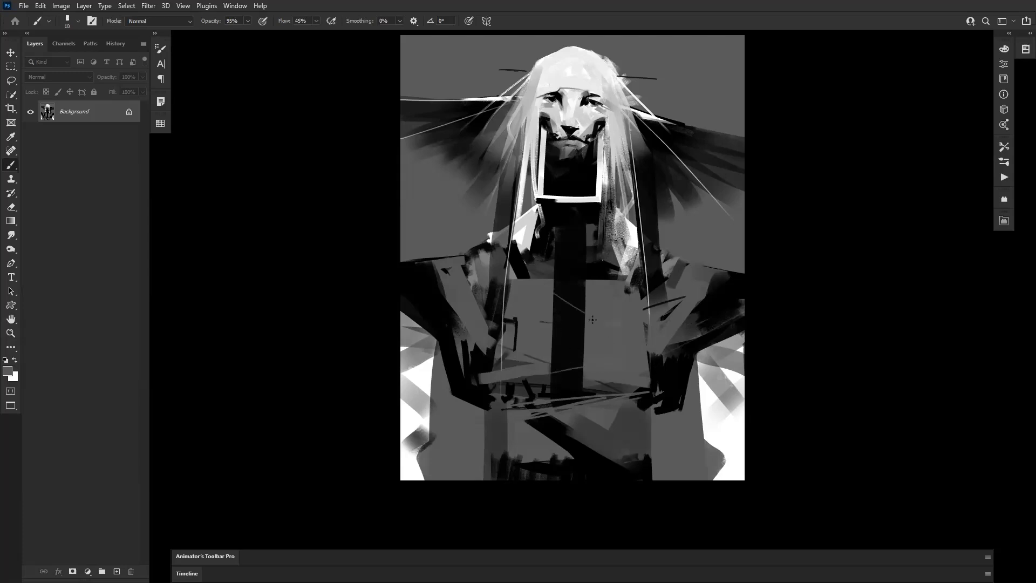
{"action": "key", "text": "ctrl+z"}
{"action": "left_click_drag", "start_coordinate": [609, 367], "coordinate": [609, 324]}
Flip the canvas horizontally and paint grey strokes over the left end of the waistline with a 25 px brush.
{"action": "key", "text": "ctrl+shift+h"}
{"action": "left_click_drag", "start_coordinate": [630, 403], "coordinate": [625, 447]}
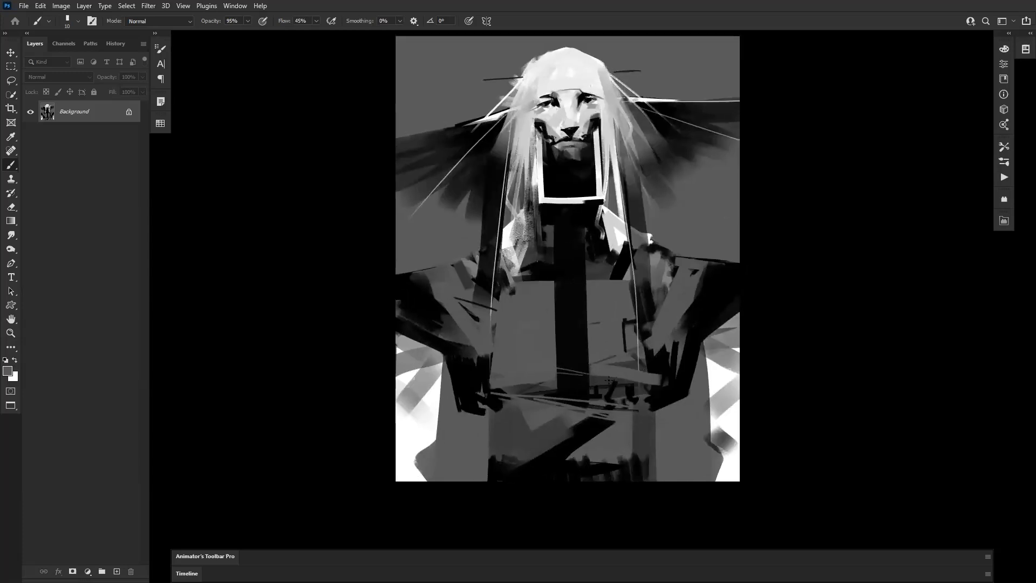
{"action": "scroll", "coordinate": [509, 380], "scroll_direction": "down", "scroll_amount": 2}
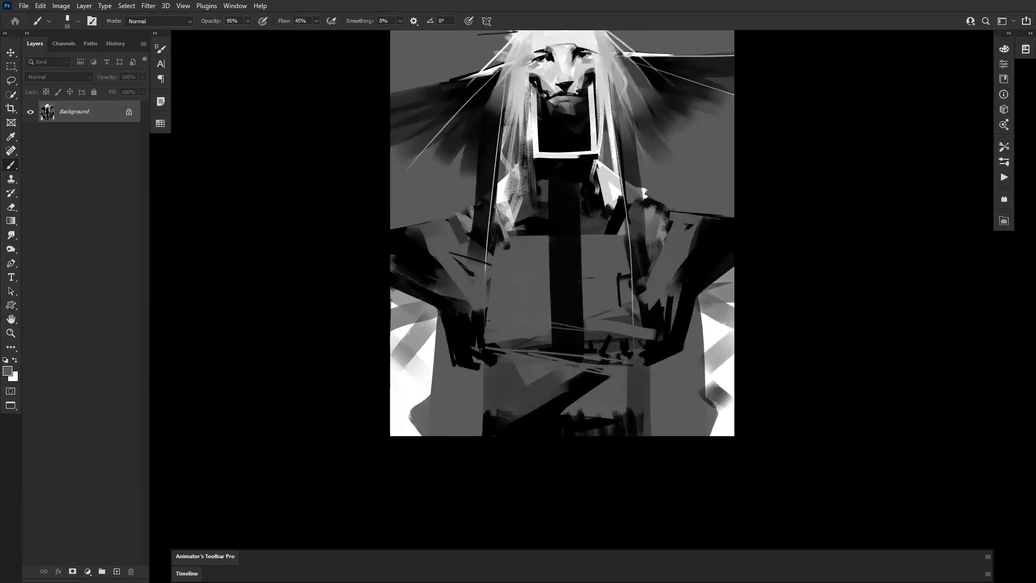
{"action": "left_click_drag", "start_coordinate": [565, 387], "coordinate": [569, 409]}
{"action": "key", "text": "bracketright"}
{"action": "left_click_drag", "start_coordinate": [480, 382], "coordinate": [527, 387]}
{"action": "left_click_drag", "start_coordinate": [460, 387], "coordinate": [520, 389]}
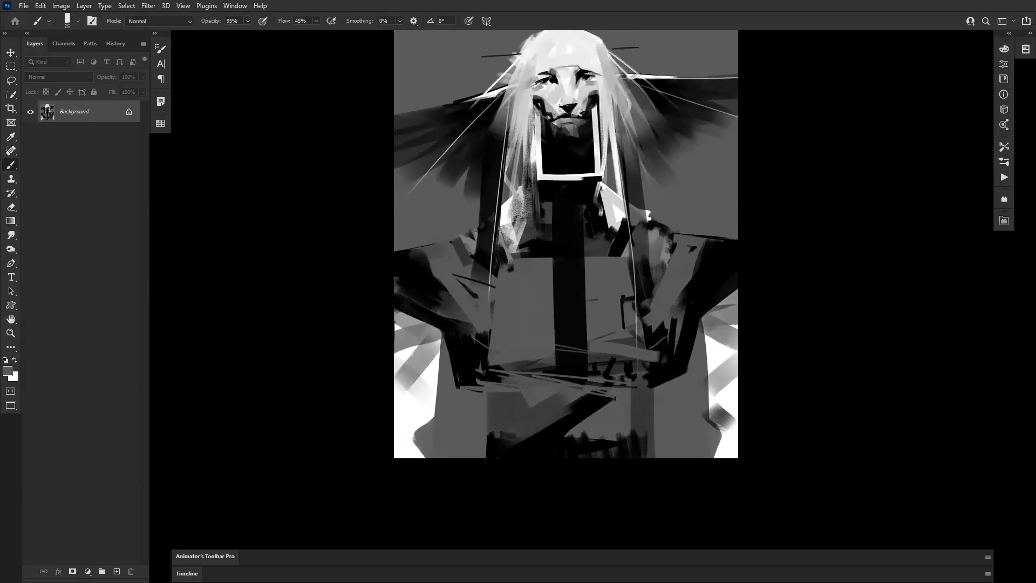
{"action": "left_click_drag", "start_coordinate": [615, 398], "coordinate": [611, 432]}
Sample black and draw a line along the left sleeve's lower edge, undoing the matching stroke on the right sleeve.
{"action": "left_click", "coordinate": [589, 438], "text": "alt"}
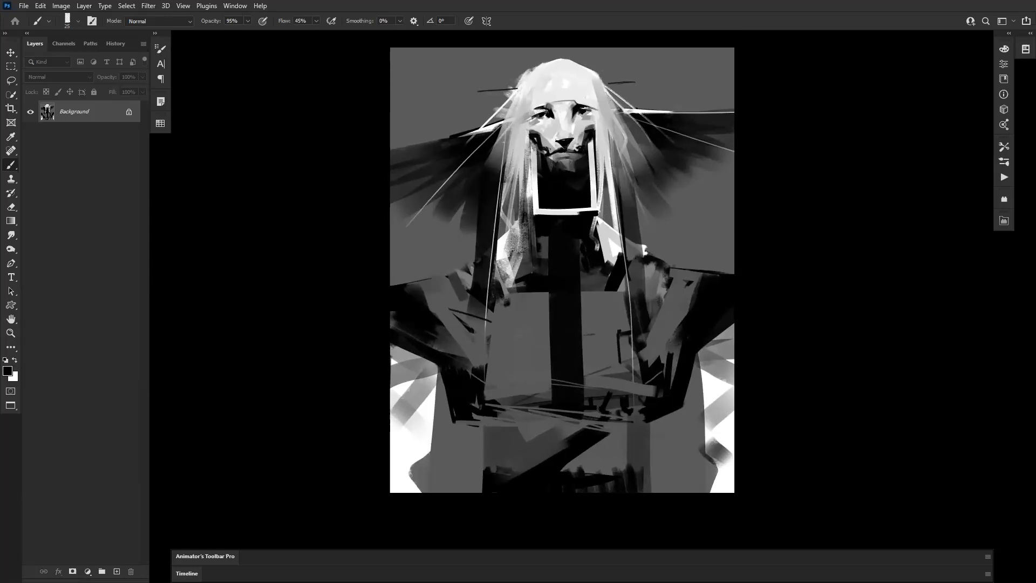
{"action": "left_click_drag", "start_coordinate": [411, 352], "coordinate": [448, 401]}
{"action": "left_click_drag", "start_coordinate": [705, 344], "coordinate": [684, 387]}
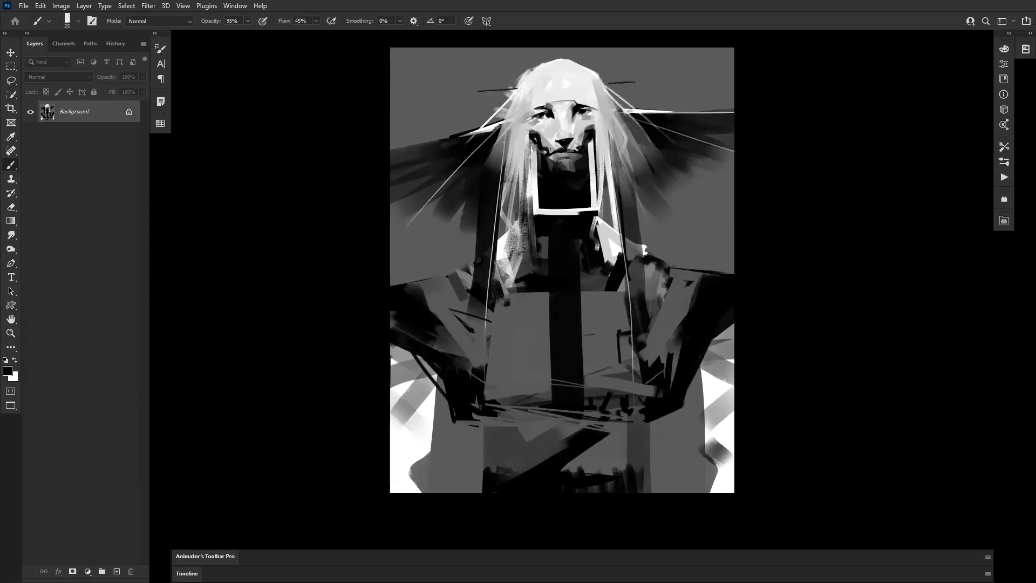
{"action": "key", "text": "ctrl+z"}
Darken the lower edges of both eyes with small black strokes.
{"action": "key", "text": "z"}
{"action": "left_click_drag", "start_coordinate": [565, 145], "coordinate": [616, 231]}
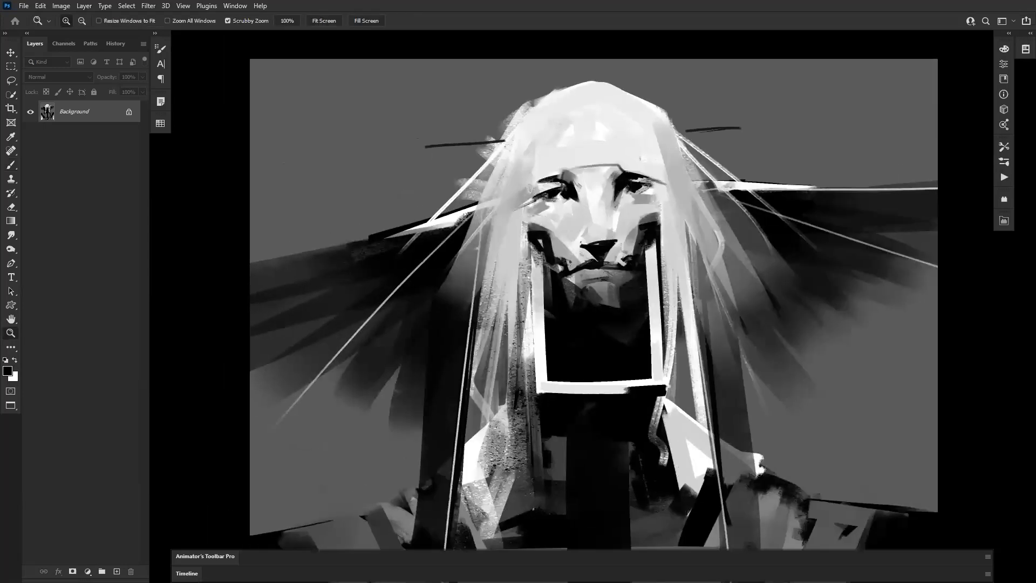
{"action": "key", "text": "b"}
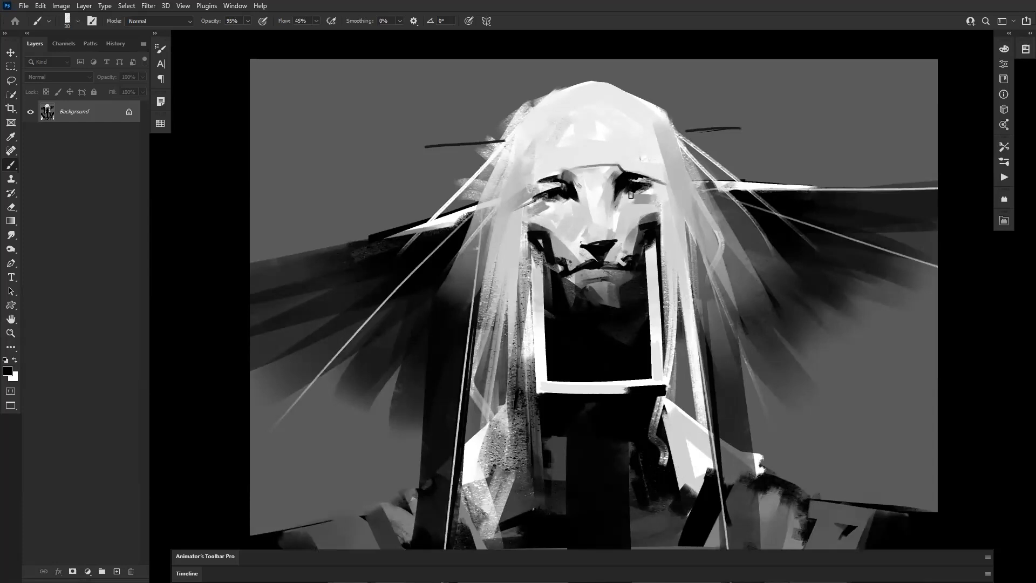
{"action": "left_click_drag", "start_coordinate": [543, 197], "coordinate": [561, 199]}
{"action": "mouse_move", "coordinate": [648, 186]}
{"action": "left_mouse_down"}
{"action": "mouse_move", "coordinate": [631, 192]}
{"action": "mouse_move", "coordinate": [645, 193]}
{"action": "left_mouse_up"}
{"action": "left_click", "coordinate": [611, 262], "text": "alt"}
{"action": "left_click", "coordinate": [613, 263], "text": "alt"}
{"action": "left_click_drag", "start_coordinate": [662, 285], "coordinate": [662, 234]}
Sample light grey from the hair, touch up the area above the right eye and flip the canvas horizontally.
{"action": "left_click", "coordinate": [626, 179], "text": "ctrl"}
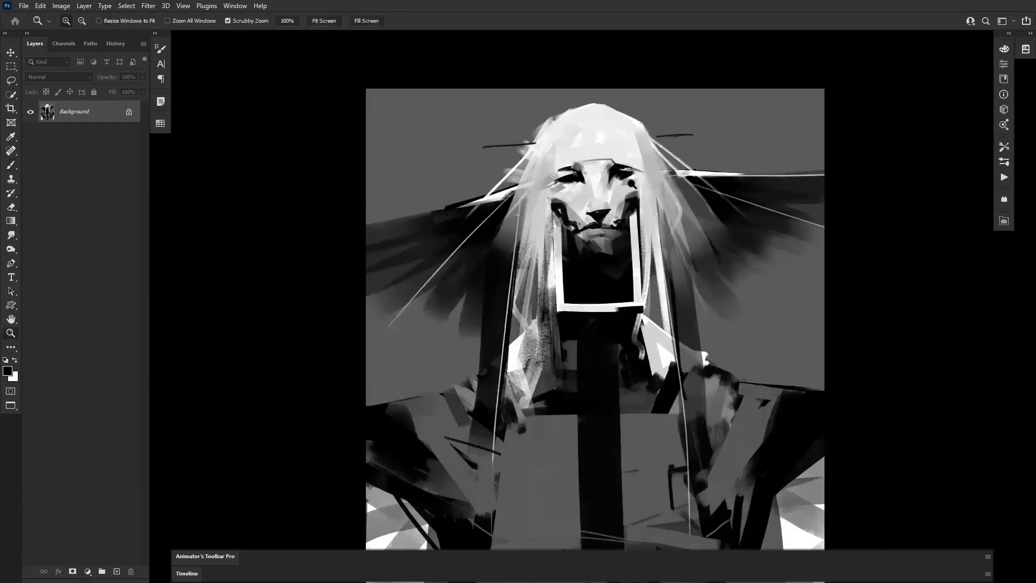
{"action": "left_click", "coordinate": [631, 180], "text": "ctrl"}
{"action": "left_click", "coordinate": [647, 171], "text": "alt"}
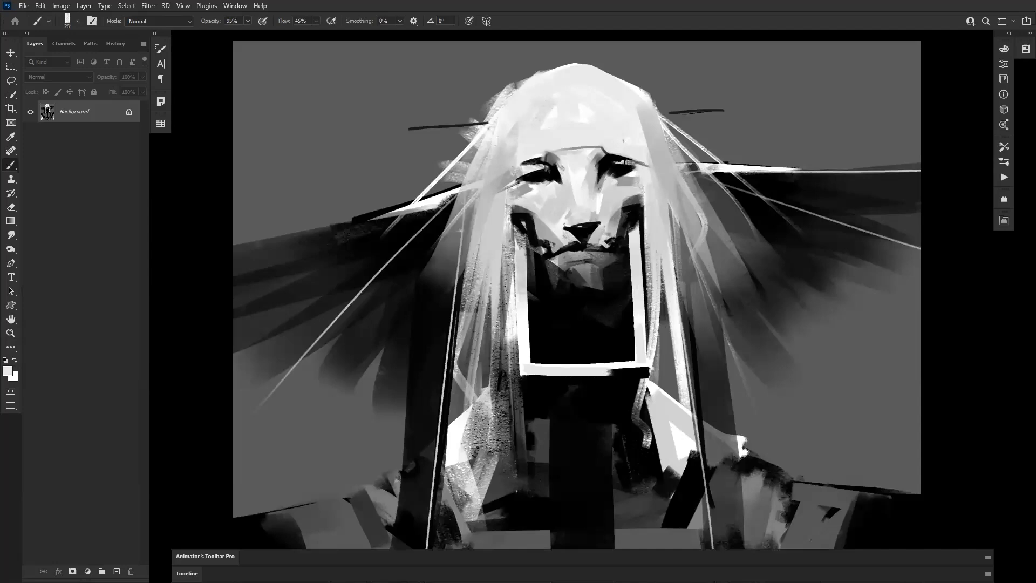
{"action": "left_click_drag", "start_coordinate": [619, 161], "coordinate": [639, 168]}
{"action": "key", "text": "ctrl+shift+h"}
Sample black from the left eye and try a small stroke on it.
{"action": "left_click", "coordinate": [608, 238], "text": "alt"}
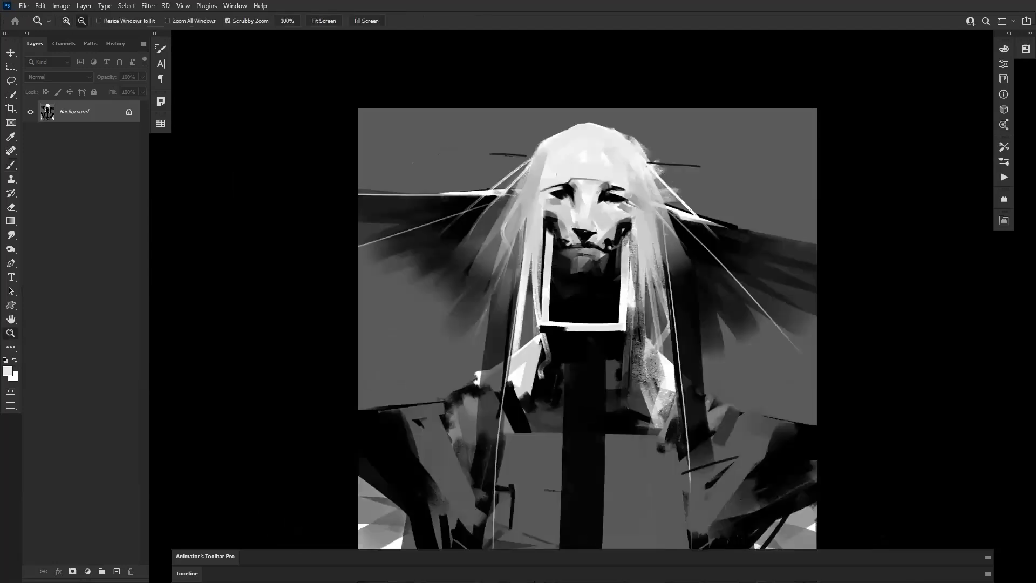
{"action": "left_click", "coordinate": [606, 246], "text": "alt"}
{"action": "left_click", "coordinate": [605, 251], "text": "alt"}
{"action": "left_click", "coordinate": [602, 239]}
{"action": "left_click", "coordinate": [603, 239]}
{"action": "left_click", "coordinate": [597, 237]}
{"action": "key", "text": "b"}
{"action": "left_click", "coordinate": [547, 188], "text": "alt"}
{"action": "mouse_move", "coordinate": [541, 184]}
{"action": "left_mouse_down"}
{"action": "mouse_move", "coordinate": [513, 192]}
{"action": "mouse_move", "coordinate": [536, 193]}
{"action": "left_mouse_up"}
{"action": "key", "text": "bracketleft"}
{"action": "key", "text": "ctrl+z"}
{"action": "key", "text": "ctrl+z"}
{"action": "key", "text": "ctrl+z"}
{"action": "key", "text": "ctrl+z"}
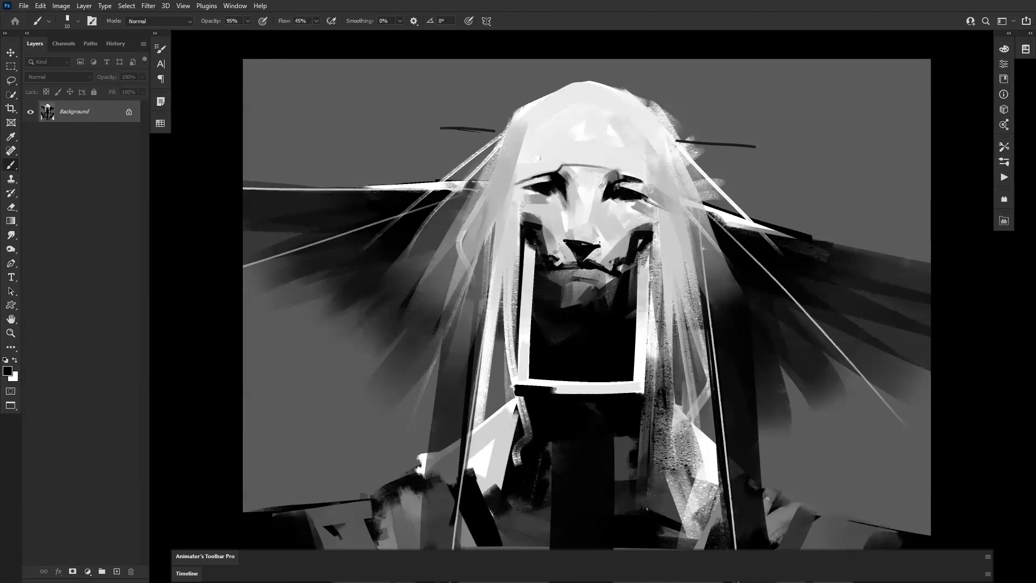
Try black accents around the eyes and nose and a light grey stroke on the right cheek.
{"action": "left_click_drag", "start_coordinate": [640, 203], "coordinate": [611, 200]}
{"action": "left_click_drag", "start_coordinate": [524, 190], "coordinate": [548, 201]}
{"action": "key", "text": "ctrl+z"}
{"action": "mouse_move", "coordinate": [556, 250]}
{"action": "left_mouse_down"}
{"action": "mouse_move", "coordinate": [566, 262]}
{"action": "mouse_move", "coordinate": [561, 254]}
{"action": "left_mouse_up"}
{"action": "key", "text": "ctrl+z"}
{"action": "left_click", "coordinate": [573, 225], "text": "alt"}
{"action": "left_click", "coordinate": [586, 208], "text": "alt"}
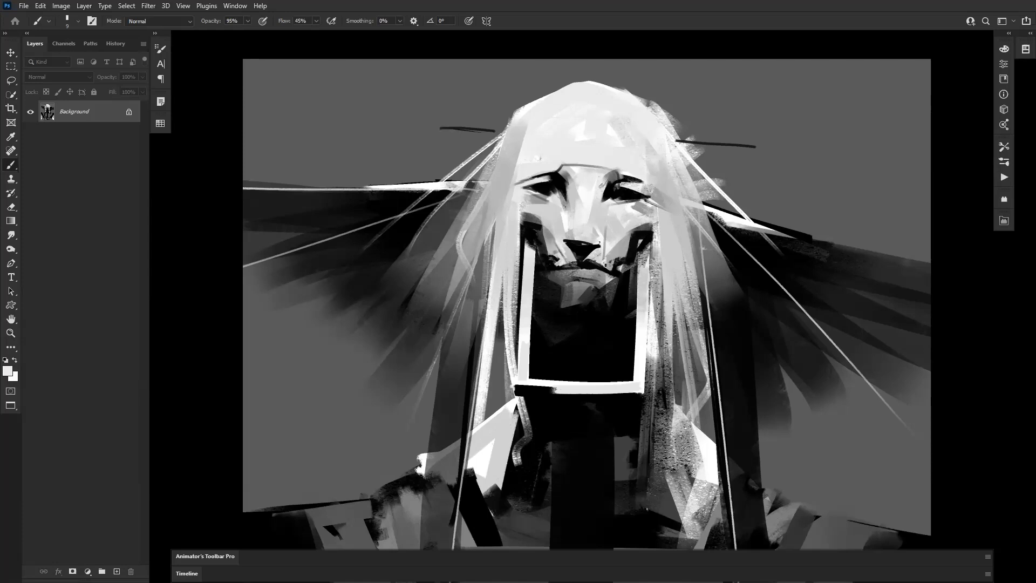
{"action": "left_click_drag", "start_coordinate": [626, 234], "coordinate": [652, 222]}
{"action": "key", "text": "ctrl+z"}
{"action": "key", "text": "ctrl+z"}
Reset the colours to black and white and draw a black line from the left brow up across the forehead, undoing failed attempts.
{"action": "left_click", "coordinate": [630, 260], "text": "ctrl+alt"}
{"action": "left_click", "coordinate": [630, 259], "text": "ctrl+alt"}
{"action": "left_click", "coordinate": [630, 260], "text": "ctrl+alt"}
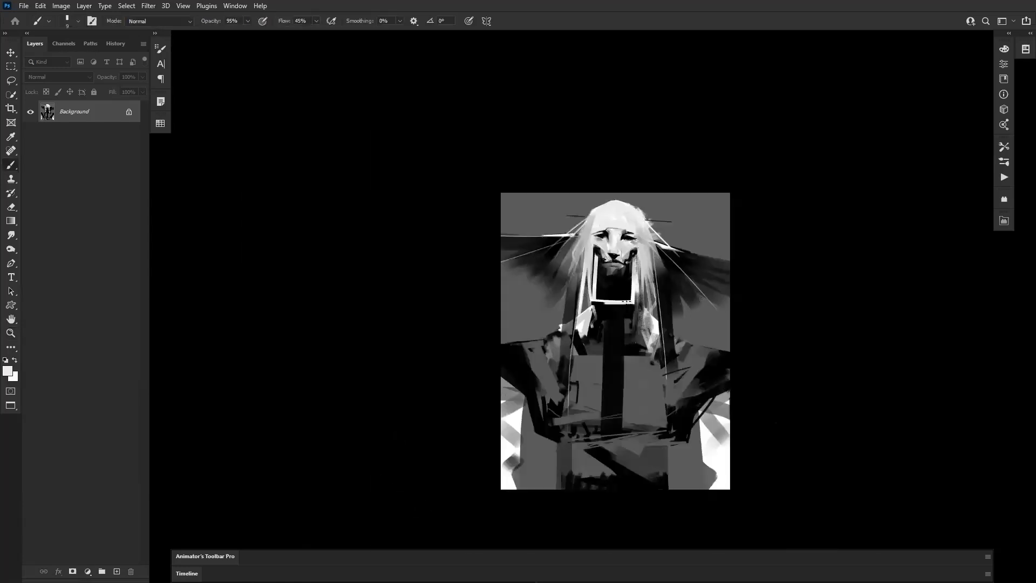
{"action": "left_click", "coordinate": [631, 298], "text": "ctrl"}
{"action": "left_click", "coordinate": [631, 290], "text": "ctrl"}
{"action": "left_click", "coordinate": [600, 147], "text": "ctrl"}
{"action": "key", "text": "d"}
{"action": "left_click_drag", "start_coordinate": [573, 168], "coordinate": [581, 160]}
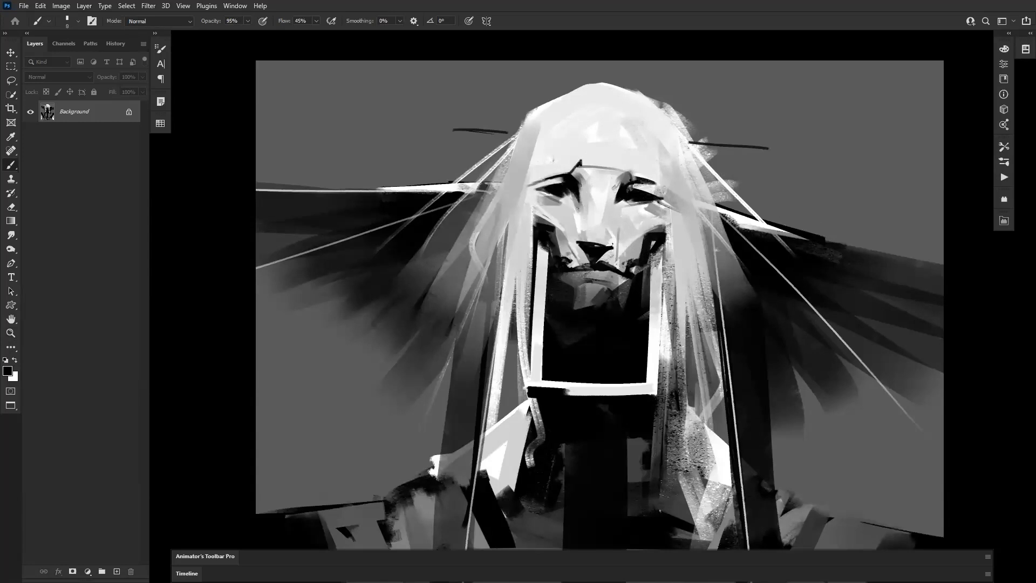
{"action": "left_click_drag", "start_coordinate": [581, 160], "coordinate": [621, 129]}
{"action": "key", "text": "ctrl+z"}
{"action": "left_click_drag", "start_coordinate": [581, 160], "coordinate": [620, 111]}
{"action": "key", "text": "ctrl+z"}
{"action": "left_click_drag", "start_coordinate": [580, 161], "coordinate": [631, 91]}
{"action": "key", "text": "ctrl+z"}
Sample light grey from the hair and paint over the upper forehead with a much larger brush.
{"action": "left_click", "coordinate": [624, 84], "text": "alt"}
{"action": "key", "text": "bracketright"}
{"action": "key", "text": "bracketright"}
{"action": "key", "text": "bracketright"}
{"action": "key", "text": "bracketright"}
{"action": "key", "text": "bracketright"}
{"action": "key", "text": "bracketright"}
{"action": "key", "text": "bracketright"}
{"action": "key", "text": "bracketright"}
{"action": "key", "text": "bracketright"}
{"action": "key", "text": "bracketright"}
{"action": "left_click", "coordinate": [631, 112], "text": "alt"}
{"action": "left_click_drag", "start_coordinate": [628, 95], "coordinate": [605, 112]}
Sample white and paint thin hair strands down both sides of the beard frame with a 15 to 20 px brush.
{"action": "key", "text": "z"}
{"action": "left_click", "coordinate": [594, 218], "text": "alt"}
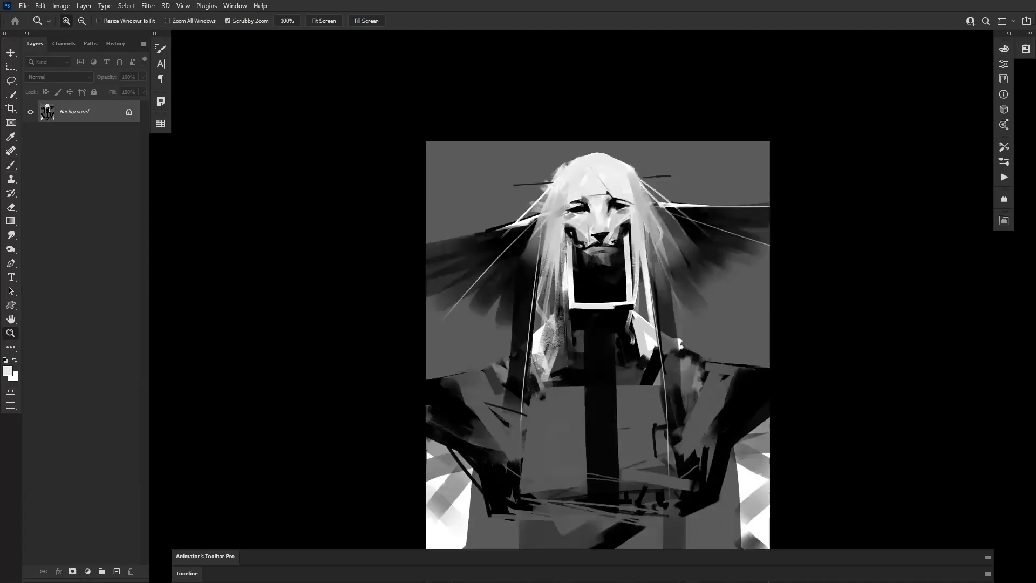
{"action": "left_click", "coordinate": [600, 264]}
{"action": "key", "text": "b"}
{"action": "left_click", "coordinate": [560, 274], "text": "alt"}
{"action": "key", "text": "bracketleft"}
{"action": "key", "text": "bracketleft"}
{"action": "key", "text": "bracketleft"}
{"action": "key", "text": "bracketleft"}
{"action": "key", "text": "bracketleft"}
{"action": "key", "text": "bracketleft"}
{"action": "key", "text": "bracketleft"}
{"action": "key", "text": "bracketleft"}
{"action": "left_click_drag", "start_coordinate": [553, 216], "coordinate": [533, 288]}
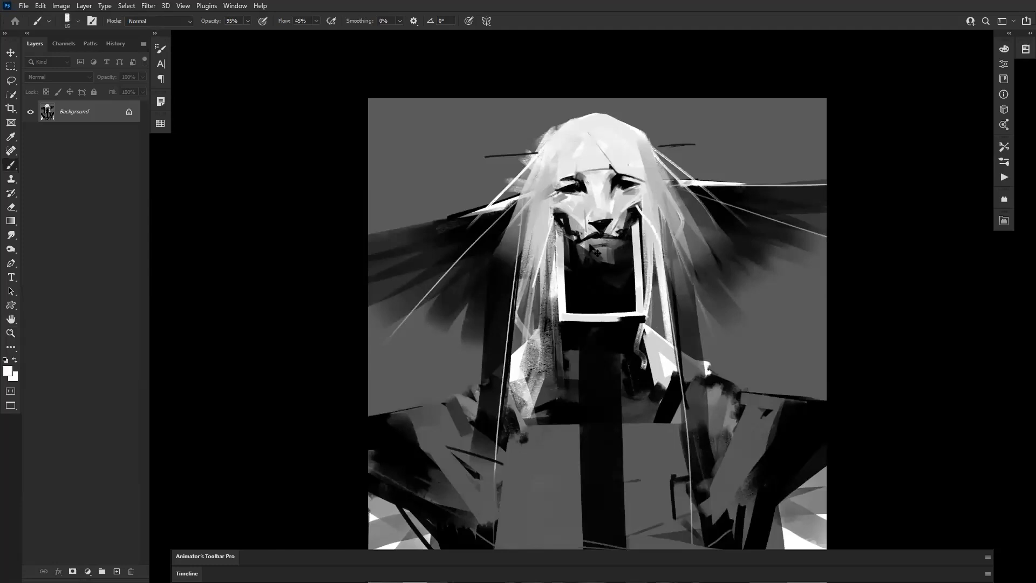
{"action": "left_click_drag", "start_coordinate": [551, 216], "coordinate": [528, 294]}
{"action": "key", "text": "bracketright"}
{"action": "left_click_drag", "start_coordinate": [641, 210], "coordinate": [665, 268]}
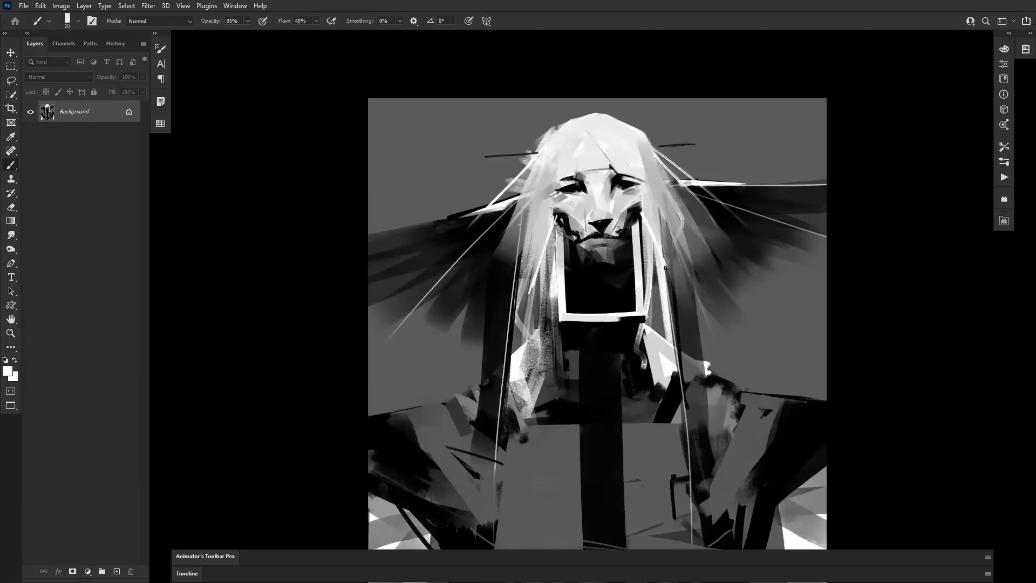
Try a black stroke along the strand beside the beard frame's left side.
{"action": "key", "text": "d"}
{"action": "left_click_drag", "start_coordinate": [556, 218], "coordinate": [527, 303]}
{"action": "key", "text": "ctrl+z"}
{"action": "left_click", "coordinate": [646, 280], "text": "alt"}
Swap the foreground to the light colour and try strokes inside the framed beard.
{"action": "left_click_drag", "start_coordinate": [622, 305], "coordinate": [602, 220]}
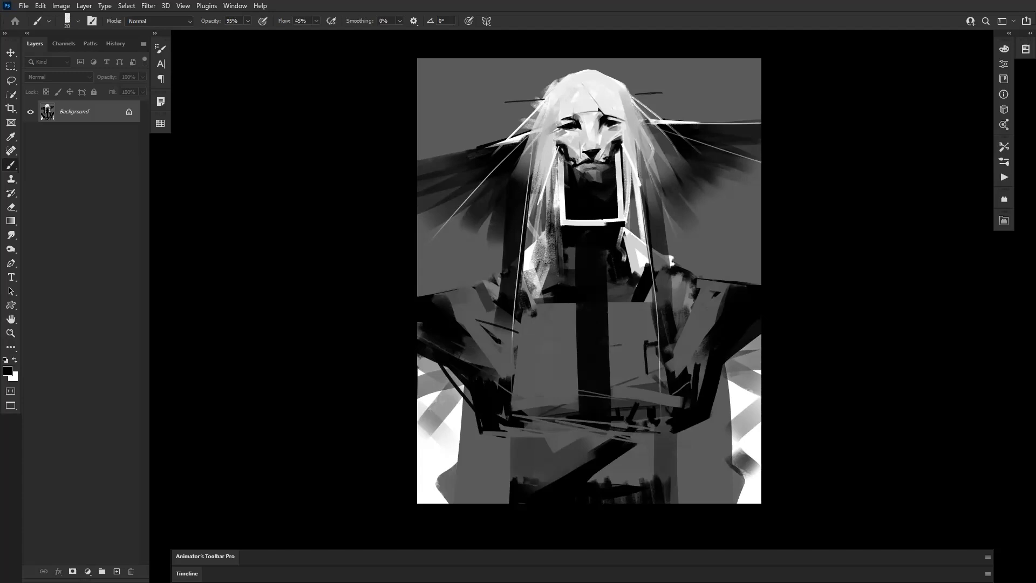
{"action": "left_click_drag", "start_coordinate": [592, 233], "coordinate": [568, 278]}
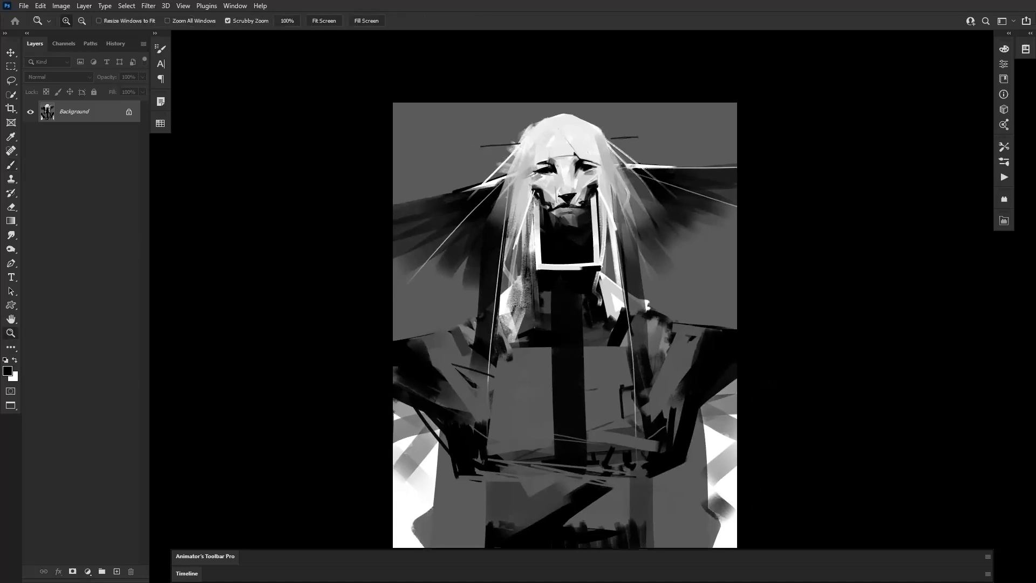
{"action": "left_click", "coordinate": [568, 281], "text": "ctrl"}
{"action": "key", "text": "b"}
{"action": "key", "text": "x"}
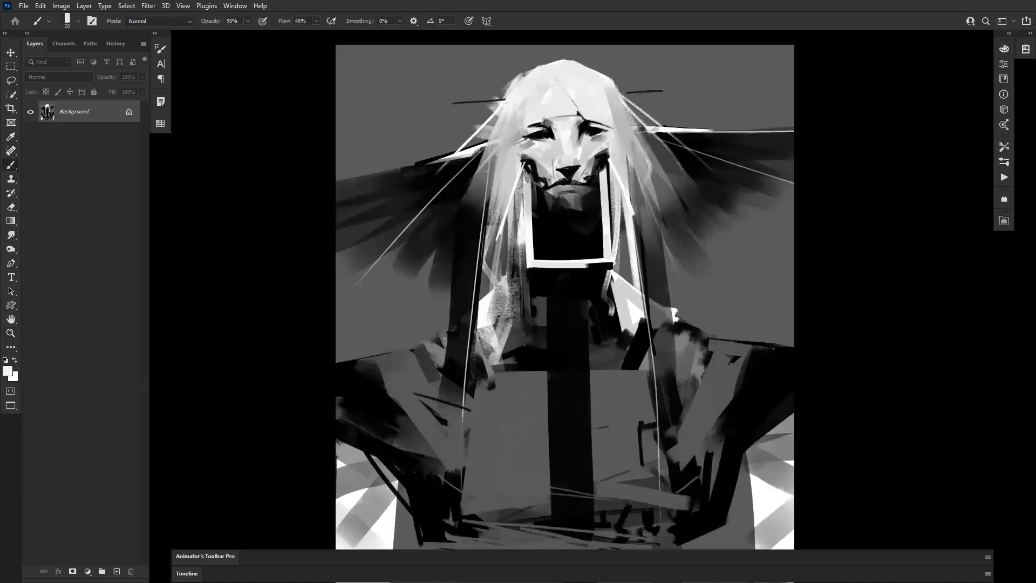
{"action": "mouse_move", "coordinate": [547, 192]}
{"action": "left_mouse_down"}
{"action": "mouse_move", "coordinate": [554, 231]}
{"action": "mouse_move", "coordinate": [588, 232]}
{"action": "left_mouse_up"}
{"action": "key", "text": "ctrl+z"}
{"action": "key", "text": "ctrl+z"}
{"action": "key", "text": "ctrl+z"}
Sample grey from the chin and draw a thin line down the inner left side of the beard, undoing the earlier tries.
{"action": "left_click", "coordinate": [577, 196], "text": "alt"}
{"action": "left_click_drag", "start_coordinate": [536, 184], "coordinate": [542, 237]}
{"action": "key", "text": "ctrl+z"}
{"action": "left_click_drag", "start_coordinate": [590, 188], "coordinate": [594, 232]}
{"action": "key", "text": "ctrl+z"}
{"action": "left_click_drag", "start_coordinate": [536, 189], "coordinate": [541, 251]}
{"action": "key", "text": "ctrl+z"}
{"action": "left_click_drag", "start_coordinate": [596, 183], "coordinate": [597, 247]}
{"action": "key", "text": "ctrl+z"}
{"action": "left_click_drag", "start_coordinate": [537, 185], "coordinate": [540, 252]}
Add a matching grey line down the beard's right side and a short diagonal stroke across the neck, undoing surplus strokes.
{"action": "mouse_move", "coordinate": [595, 187]}
{"action": "left_mouse_down"}
{"action": "mouse_move", "coordinate": [587, 252]}
{"action": "mouse_move", "coordinate": [600, 259]}
{"action": "mouse_move", "coordinate": [526, 300]}
{"action": "left_mouse_up"}
{"action": "key", "text": "ctrl+z"}
{"action": "key", "text": "ctrl+z"}
{"action": "mouse_move", "coordinate": [595, 269]}
{"action": "left_mouse_down"}
{"action": "mouse_move", "coordinate": [548, 297]}
{"action": "mouse_move", "coordinate": [585, 308]}
{"action": "left_mouse_up"}
{"action": "key", "text": "ctrl+z"}
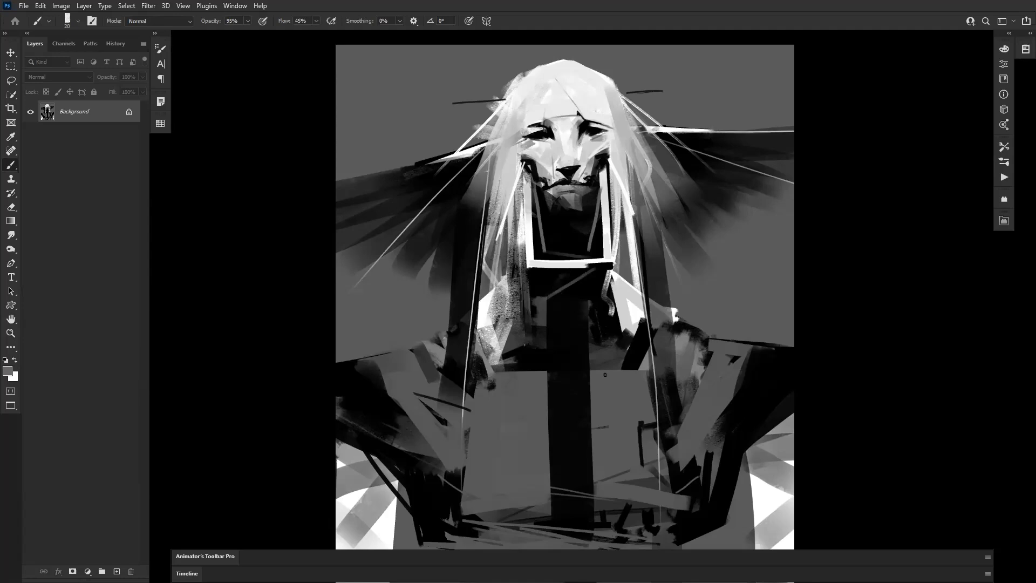
Examine the overall figure and the framed beard at different zoom levels.
{"action": "left_click", "coordinate": [604, 384], "text": "alt"}
{"action": "left_click", "coordinate": [604, 384], "text": "alt"}
{"action": "left_click", "coordinate": [606, 385], "text": "alt"}
{"action": "mouse_move", "coordinate": [616, 421]}
{"action": "left_mouse_down"}
{"action": "mouse_move", "coordinate": [601, 348]}
{"action": "mouse_move", "coordinate": [598, 384]}
{"action": "left_mouse_up"}
{"action": "left_click", "coordinate": [600, 349], "text": "ctrl"}
{"action": "left_click", "coordinate": [599, 349], "text": "ctrl"}
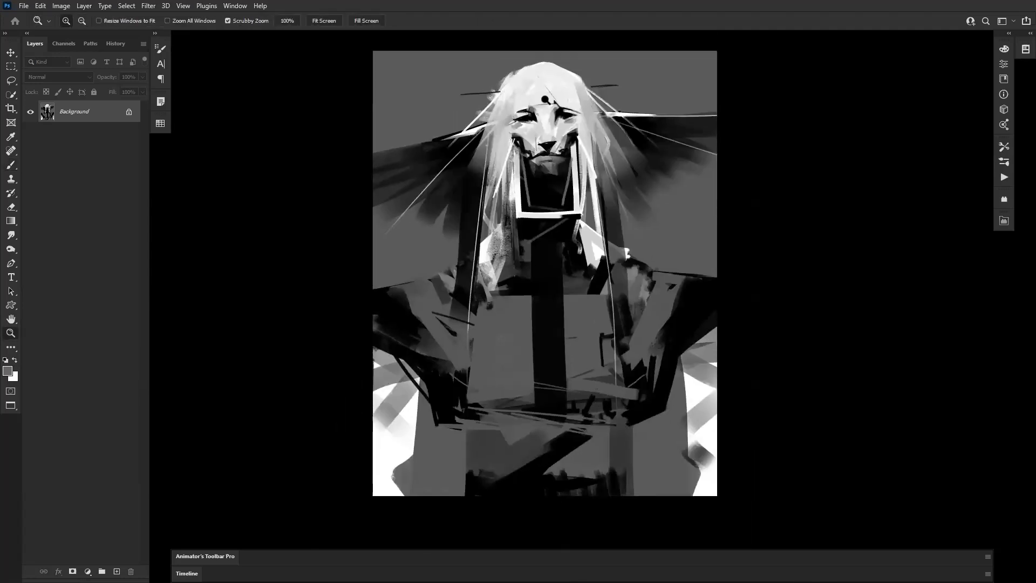
{"action": "left_click", "coordinate": [525, 139], "text": "ctrl"}
{"action": "left_click_drag", "start_coordinate": [581, 236], "coordinate": [575, 225]}
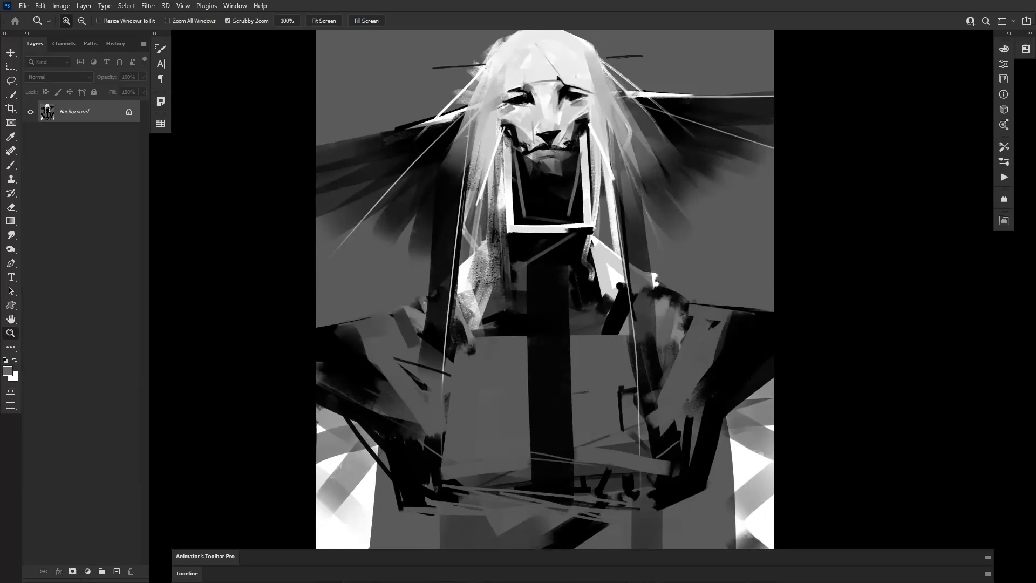
Paint straight grey strips diagonally across the dark folds of both sleeves.
{"action": "left_click", "coordinate": [386, 341], "text": "alt"}
{"action": "left_click", "coordinate": [385, 340]}
{"action": "key", "text": "b"}
{"action": "key", "text": "bracketright"}
{"action": "left_click_drag", "start_coordinate": [357, 331], "coordinate": [361, 348]}
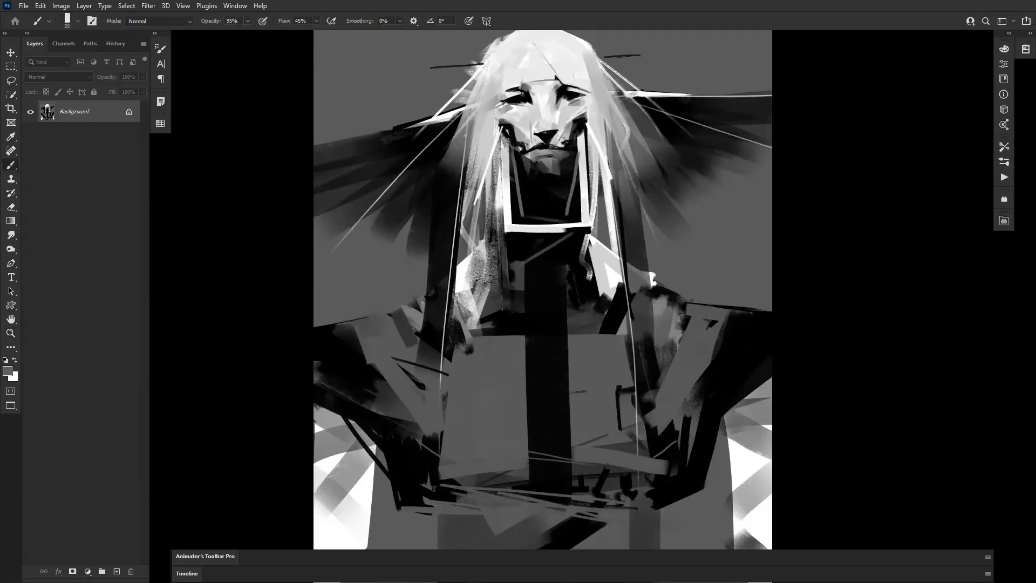
{"action": "left_click_drag", "start_coordinate": [336, 417], "coordinate": [368, 358]}
{"action": "left_click_drag", "start_coordinate": [707, 365], "coordinate": [760, 396]}
Undo the latest sleeve strokes and repaint a wider grey strip across the right sleeve with a larger brush.
{"action": "key", "text": "bracketright"}
{"action": "key", "text": "bracketright"}
{"action": "key", "text": "bracketright"}
{"action": "key", "text": "ctrl+z"}
{"action": "key", "text": "ctrl+z"}
{"action": "key", "text": "ctrl+z"}
{"action": "key", "text": "bracketright"}
{"action": "key", "text": "bracketright"}
{"action": "left_click_drag", "start_coordinate": [711, 359], "coordinate": [761, 387]}
{"action": "left_click_drag", "start_coordinate": [728, 326], "coordinate": [770, 320]}
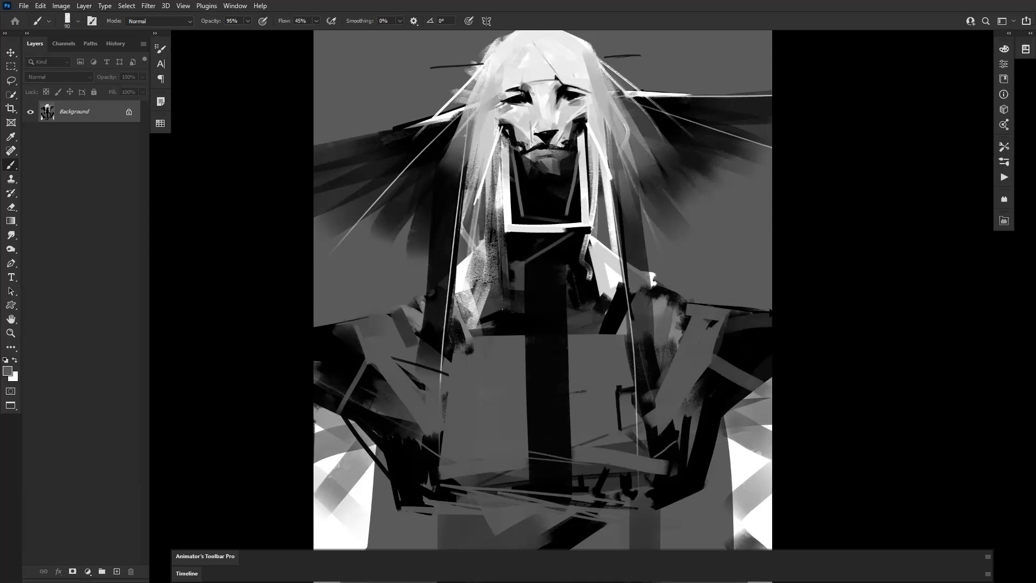
Undo the stroke at the outer left sleeve and touch up the folds beside the right sleeve.
{"action": "mouse_move", "coordinate": [316, 391]}
{"action": "left_mouse_down"}
{"action": "mouse_move", "coordinate": [365, 354]}
{"action": "mouse_move", "coordinate": [315, 352]}
{"action": "left_mouse_up"}
{"action": "key", "text": "ctrl+z"}
{"action": "key", "text": "ctrl+z"}
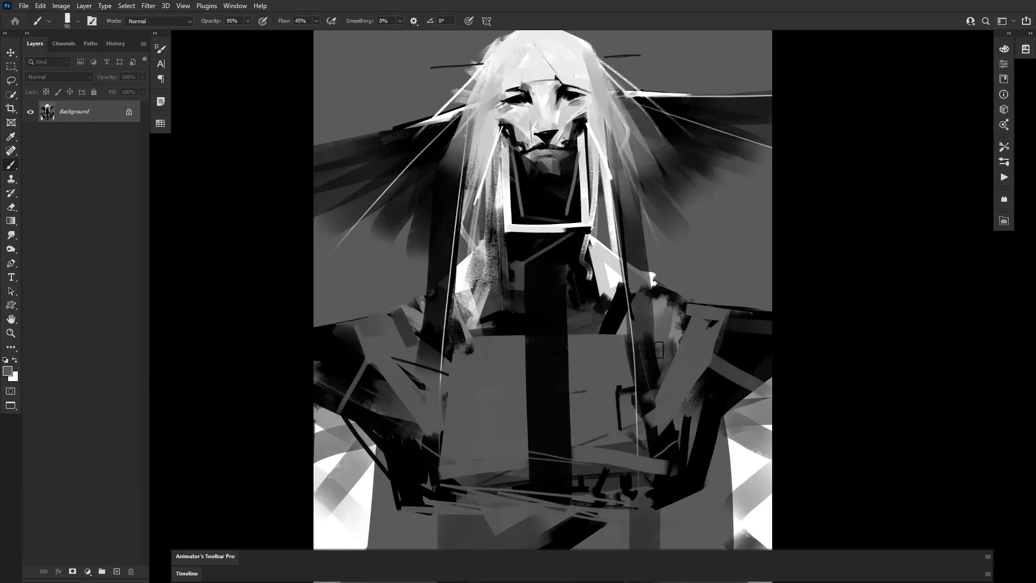
{"action": "left_click", "coordinate": [665, 358], "text": "alt"}
{"action": "left_click_drag", "start_coordinate": [660, 390], "coordinate": [658, 364]}
{"action": "left_click", "coordinate": [622, 353], "text": "ctrl"}
{"action": "left_click_drag", "start_coordinate": [617, 275], "coordinate": [681, 351]}
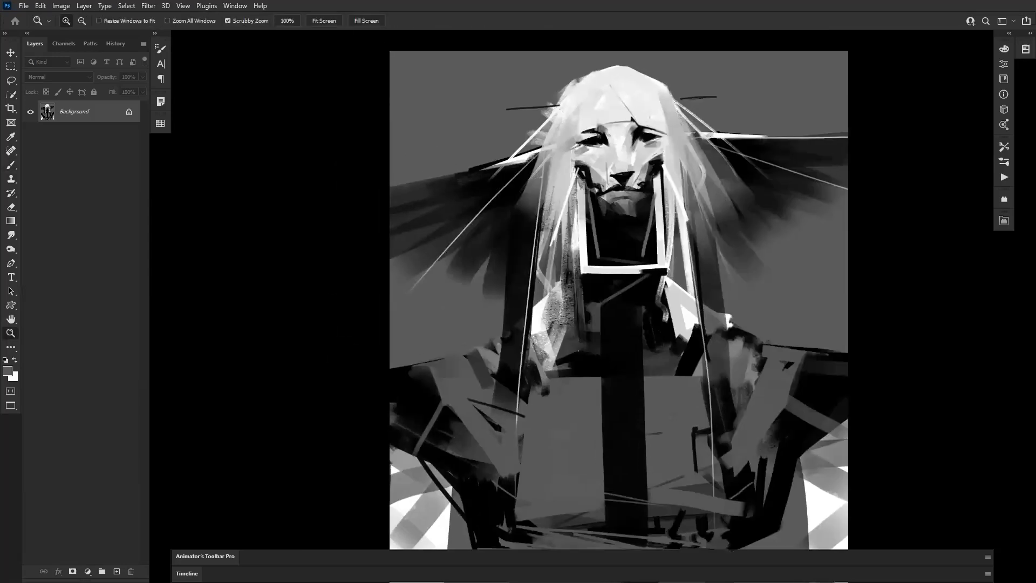
Sample a light tone and fill the upper outer areas of both sleeves with near-white patches.
{"action": "left_click", "coordinate": [534, 316], "text": "alt"}
{"action": "mouse_move", "coordinate": [419, 371]}
{"action": "left_mouse_down"}
{"action": "mouse_move", "coordinate": [429, 396]}
{"action": "mouse_move", "coordinate": [421, 369]}
{"action": "left_mouse_up"}
{"action": "mouse_move", "coordinate": [808, 366]}
{"action": "left_mouse_down"}
{"action": "mouse_move", "coordinate": [843, 375]}
{"action": "mouse_move", "coordinate": [844, 361]}
{"action": "mouse_move", "coordinate": [798, 398]}
{"action": "mouse_move", "coordinate": [793, 329]}
{"action": "left_mouse_up"}
{"action": "left_click", "coordinate": [811, 411], "text": "alt"}
{"action": "left_click", "coordinate": [739, 357], "text": "alt"}
{"action": "left_click_drag", "start_coordinate": [735, 373], "coordinate": [680, 369]}
Sample a tone beside the head, try a short stroke along the upper hair and undo it.
{"action": "left_click", "coordinate": [480, 188]}
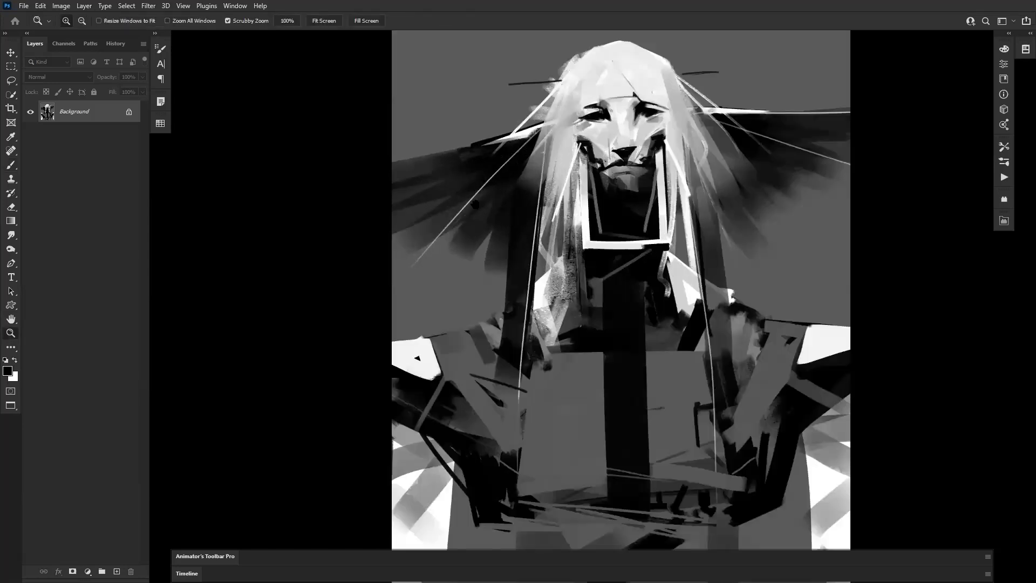
{"action": "left_click_drag", "start_coordinate": [475, 204], "coordinate": [466, 247]}
{"action": "left_click", "coordinate": [596, 94], "text": "alt"}
{"action": "left_click", "coordinate": [564, 89], "text": "alt"}
{"action": "left_click_drag", "start_coordinate": [565, 101], "coordinate": [553, 118]}
{"action": "key", "text": "ctrl+z"}
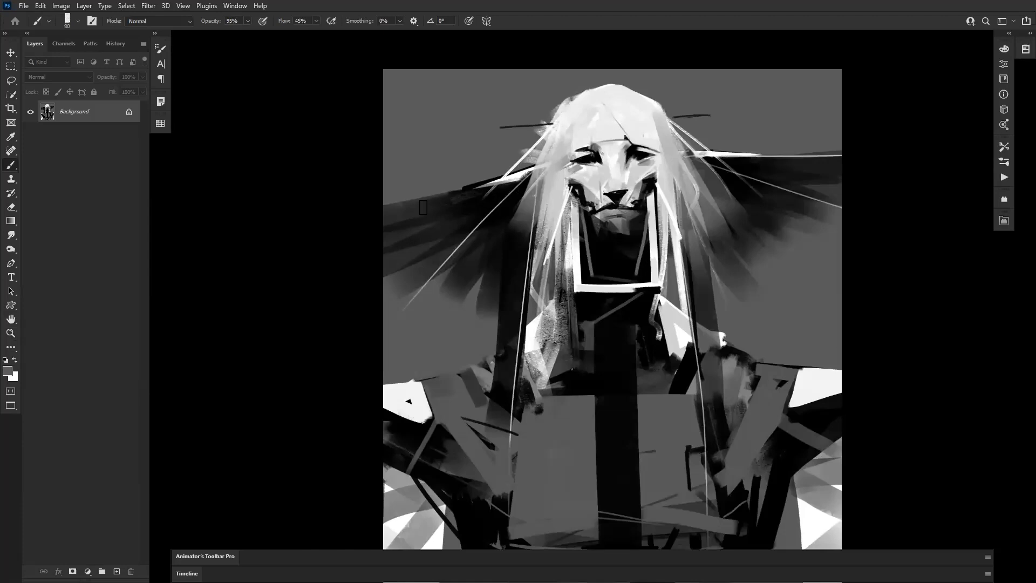
Flip the canvas horizontally and draw a thin white vertical line down the middle of the framed beard, undoing earlier tries.
{"action": "key", "text": "ctrl+shift+h"}
{"action": "left_click_drag", "start_coordinate": [669, 262], "coordinate": [634, 246]}
{"action": "left_click", "coordinate": [584, 135], "text": "alt"}
{"action": "key", "text": "["}
{"action": "key", "text": "["}
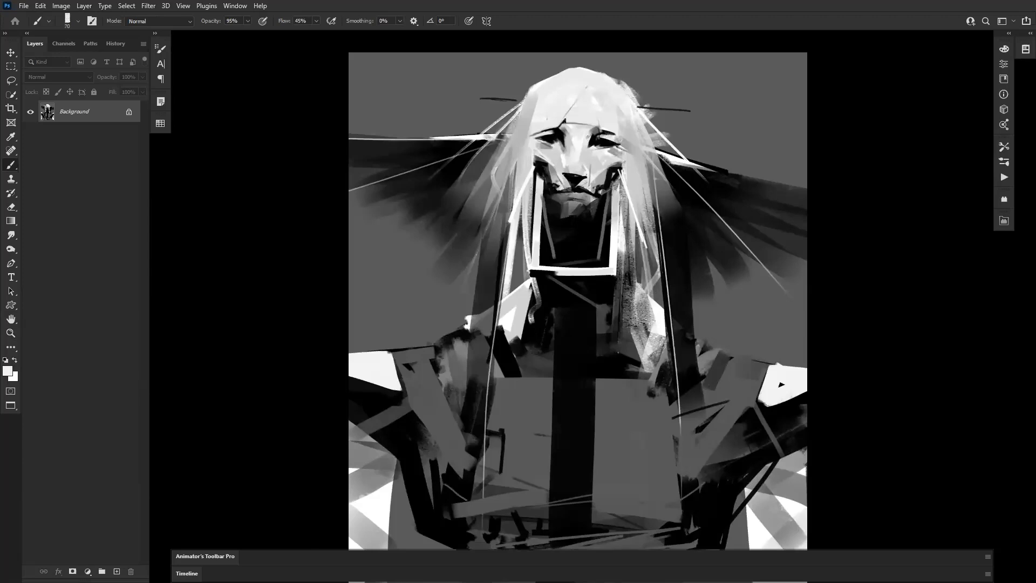
{"action": "left_click_drag", "start_coordinate": [574, 204], "coordinate": [566, 249]}
{"action": "key", "text": "ctrl+z"}
{"action": "key", "text": "bracketleft"}
{"action": "left_click_drag", "start_coordinate": [575, 199], "coordinate": [570, 251]}
{"action": "key", "text": "ctrl+z"}
{"action": "left_click_drag", "start_coordinate": [575, 200], "coordinate": [568, 257]}
Examine the mirrored figure at different zoom levels.
{"action": "left_click_drag", "start_coordinate": [642, 400], "coordinate": [634, 364]}
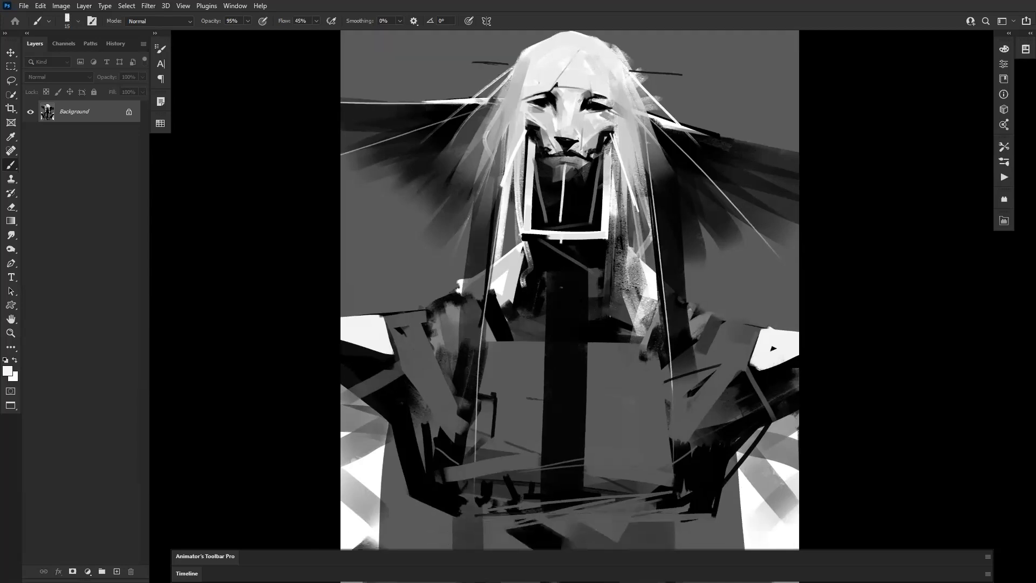
{"action": "left_click_drag", "start_coordinate": [525, 272], "coordinate": [582, 304]}
{"action": "key", "text": "z"}
{"action": "left_click", "coordinate": [607, 313], "text": "alt"}
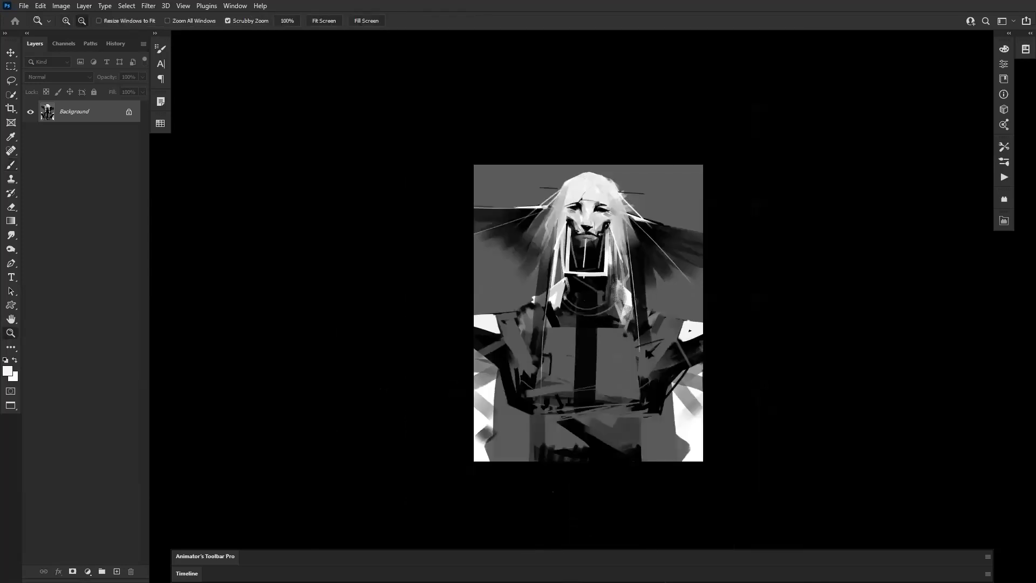
{"action": "key", "text": "b"}
{"action": "key", "text": "z"}
{"action": "left_click", "coordinate": [627, 350]}
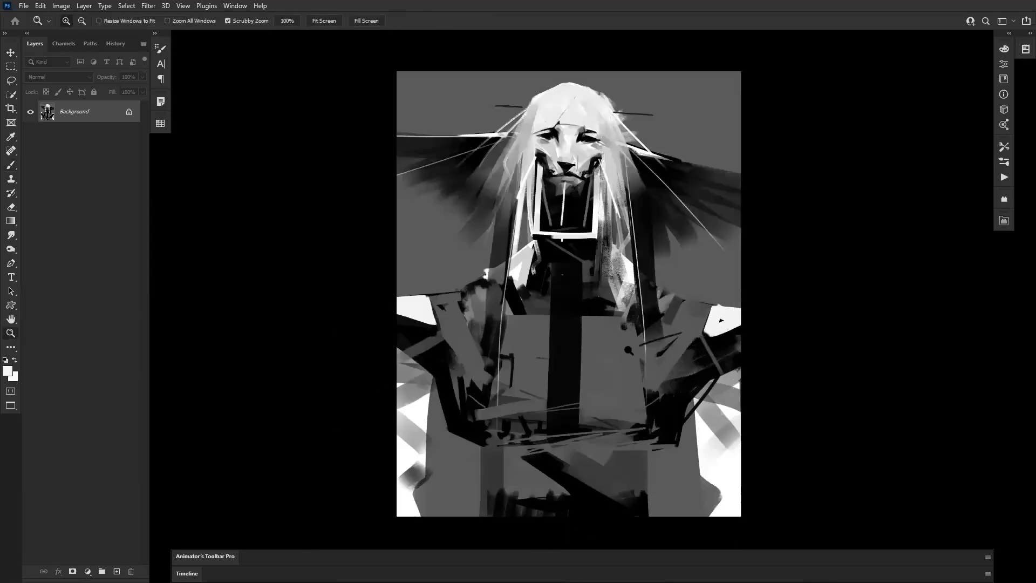
{"action": "left_click", "coordinate": [630, 351]}
Sample light grey and paint a vertical stroke over the hair ends left of the neck with an enlarged brush.
{"action": "key", "text": "b"}
{"action": "left_click", "coordinate": [488, 254], "text": "alt"}
{"action": "key", "text": "bracketright"}
{"action": "key", "text": "bracketright"}
{"action": "key", "text": "bracketright"}
{"action": "key", "text": "bracketright"}
{"action": "key", "text": "bracketright"}
{"action": "key", "text": "bracketright"}
{"action": "key", "text": "bracketright"}
{"action": "key", "text": "bracketright"}
{"action": "mouse_move", "coordinate": [492, 245]}
{"action": "left_mouse_down"}
{"action": "mouse_move", "coordinate": [491, 303]}
{"action": "mouse_move", "coordinate": [480, 319]}
{"action": "mouse_move", "coordinate": [491, 297]}
{"action": "left_mouse_up"}
Enlarge the brush further and extend the light hair ends right of the neck with vertical strokes.
{"action": "key", "text": "bracketright"}
{"action": "key", "text": "bracketright"}
{"action": "key", "text": "bracketright"}
{"action": "key", "text": "bracketright"}
{"action": "key", "text": "bracketright"}
{"action": "key", "text": "bracketright"}
{"action": "key", "text": "bracketright"}
{"action": "key", "text": "bracketright"}
{"action": "key", "text": "bracketright"}
{"action": "key", "text": "bracketright"}
{"action": "left_click_drag", "start_coordinate": [605, 259], "coordinate": [608, 337]}
{"action": "left_click_drag", "start_coordinate": [626, 258], "coordinate": [627, 310]}
Check the whole figure from a distance and flip the canvas back to its original orientation.
{"action": "key", "text": "z"}
{"action": "left_click", "coordinate": [603, 408], "text": "alt"}
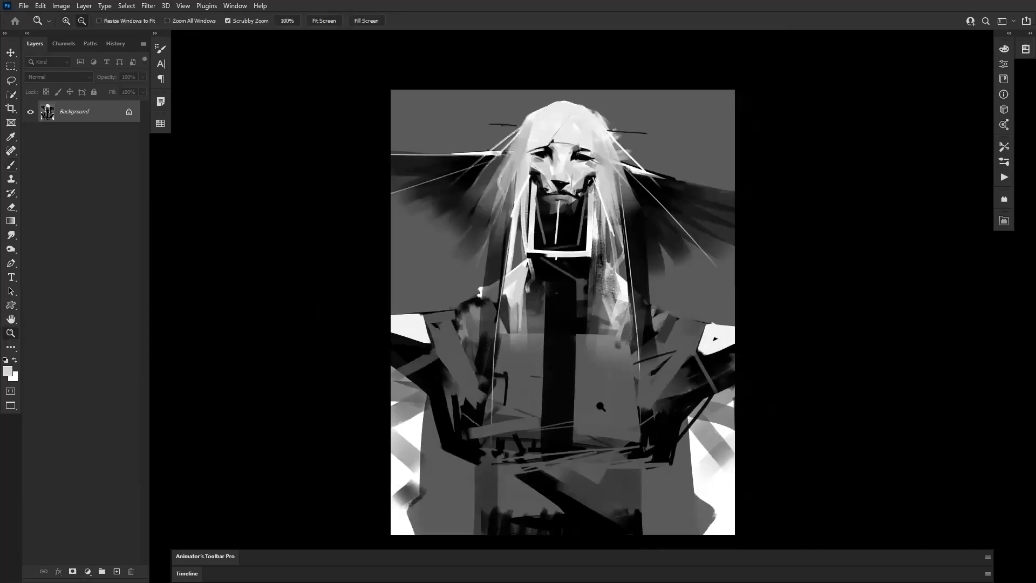
{"action": "left_click", "coordinate": [603, 408], "text": "alt"}
{"action": "left_click", "coordinate": [603, 409], "text": "alt"}
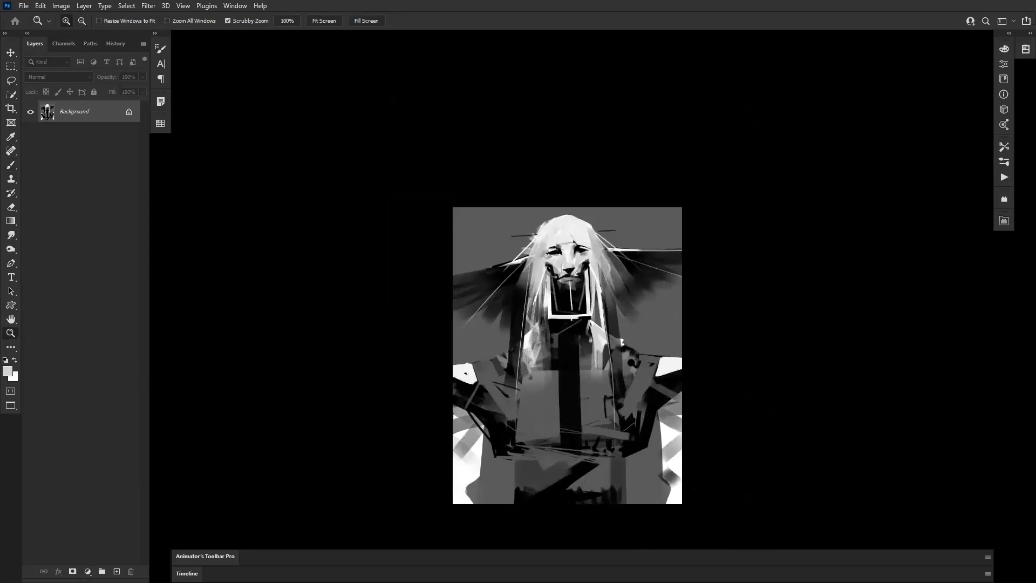
{"action": "left_click", "coordinate": [631, 363], "text": "ctrl"}
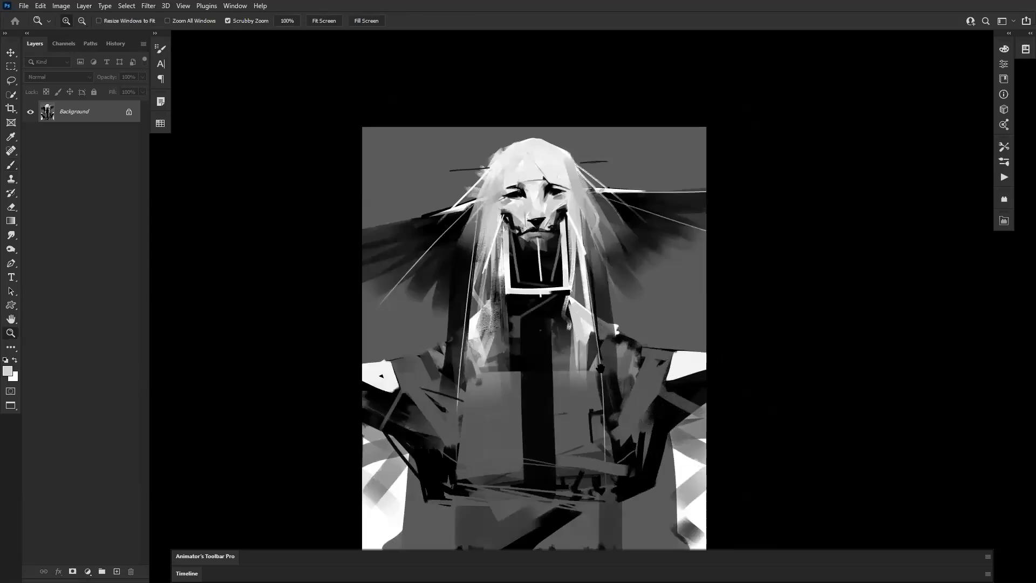
{"action": "left_click_drag", "start_coordinate": [600, 368], "coordinate": [680, 308]}
Sample near-white and lighten the outer edges of both sleeves with a large brush at size 500, undoing the first stroke.
{"action": "left_click", "coordinate": [458, 315], "text": "alt"}
{"action": "mouse_move", "coordinate": [468, 320]}
{"action": "left_mouse_down"}
{"action": "mouse_move", "coordinate": [469, 342]}
{"action": "mouse_move", "coordinate": [453, 351]}
{"action": "mouse_move", "coordinate": [465, 348]}
{"action": "left_mouse_up"}
{"action": "key", "text": "ctrl+z"}
{"action": "key", "text": "bracketleft"}
{"action": "key", "text": "bracketleft"}
{"action": "key", "text": "bracketleft"}
{"action": "key", "text": "bracketleft"}
{"action": "key", "text": "bracketright"}
{"action": "key", "text": "bracketright"}
{"action": "key", "text": "bracketright"}
{"action": "key", "text": "bracketright"}
{"action": "key", "text": "bracketright"}
{"action": "key", "text": "bracketright"}
{"action": "mouse_move", "coordinate": [771, 315]}
{"action": "left_mouse_down"}
{"action": "mouse_move", "coordinate": [767, 337]}
{"action": "mouse_move", "coordinate": [755, 324]}
{"action": "left_mouse_up"}
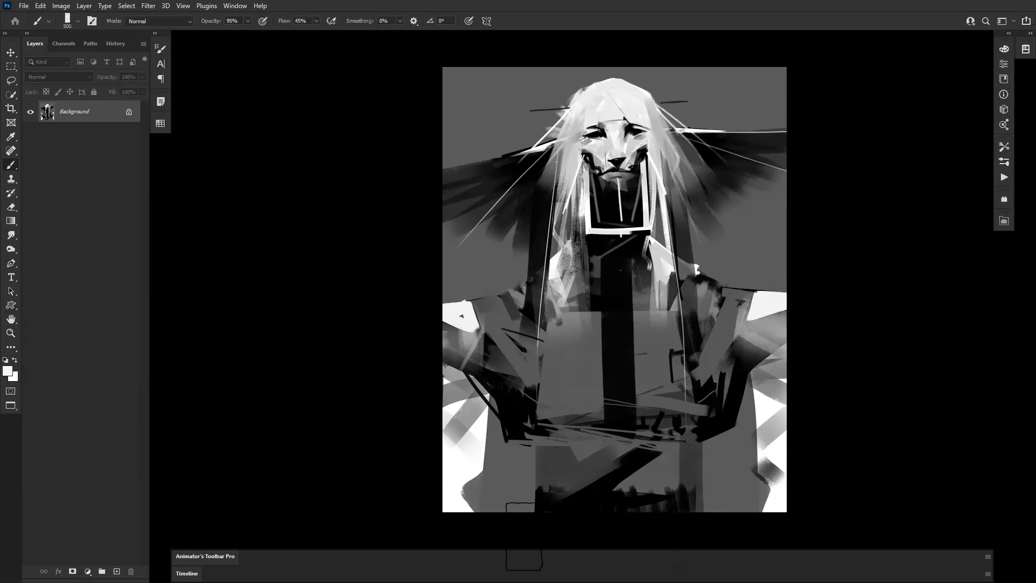
Swap the foreground to black and darken the lower robe below the waist with broad strokes.
{"action": "key", "text": "x"}
{"action": "key", "text": "bracketleft"}
{"action": "left_click_drag", "start_coordinate": [545, 448], "coordinate": [588, 458]}
{"action": "left_click_drag", "start_coordinate": [684, 469], "coordinate": [550, 476]}
Try broad dark diagonal bands across the waist, chest panel and lower robe, and undo them.
{"action": "key", "text": "bracketleft"}
{"action": "mouse_move", "coordinate": [558, 422]}
{"action": "left_mouse_down"}
{"action": "mouse_move", "coordinate": [705, 398]}
{"action": "mouse_move", "coordinate": [539, 412]}
{"action": "mouse_move", "coordinate": [746, 339]}
{"action": "left_mouse_up"}
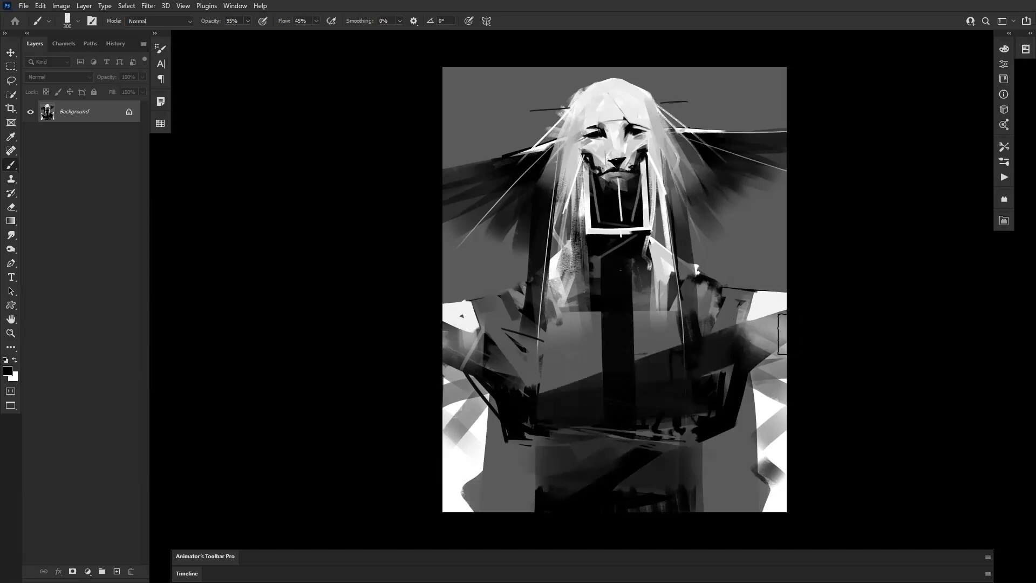
{"action": "key", "text": "ctrl+z"}
{"action": "key", "text": "ctrl+z"}
{"action": "key", "text": "ctrl+z"}
{"action": "left_click_drag", "start_coordinate": [496, 367], "coordinate": [667, 403]}
{"action": "key", "text": "ctrl+z"}
{"action": "left_click_drag", "start_coordinate": [498, 376], "coordinate": [683, 424]}
{"action": "key", "text": "bracketleft"}
{"action": "mouse_move", "coordinate": [529, 429]}
{"action": "left_mouse_down"}
{"action": "mouse_move", "coordinate": [705, 408]}
{"action": "mouse_move", "coordinate": [589, 447]}
{"action": "mouse_move", "coordinate": [675, 453]}
{"action": "mouse_move", "coordinate": [626, 475]}
{"action": "left_mouse_up"}
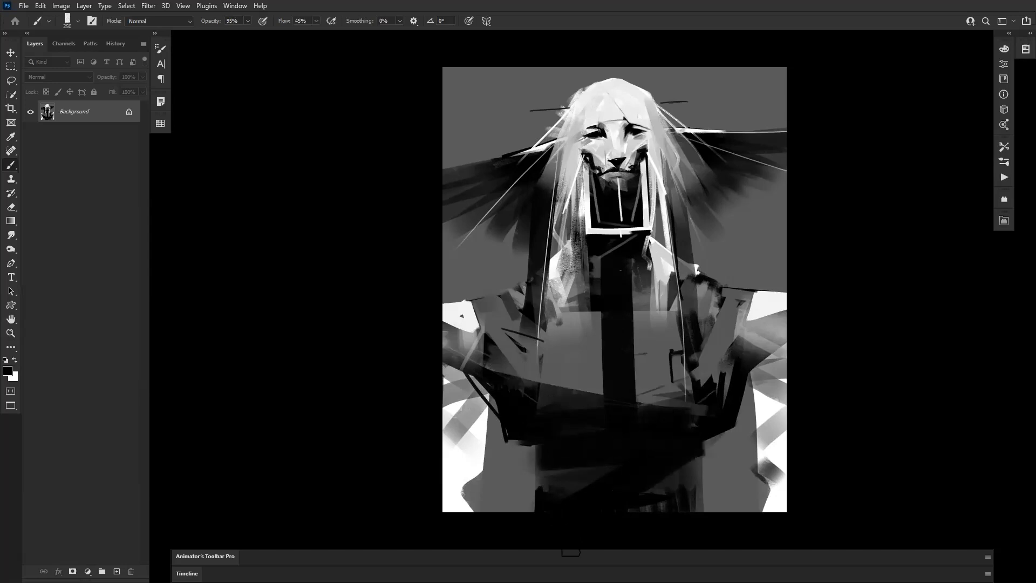
{"action": "key", "text": "ctrl+z"}
{"action": "key", "text": "ctrl+z"}
{"action": "key", "text": "ctrl+z"}
{"action": "key", "text": "ctrl+z"}
{"action": "key", "text": "ctrl+z"}
{"action": "key", "text": "ctrl+z"}
{"action": "key", "text": "ctrl+z"}
{"action": "key", "text": "ctrl+z"}
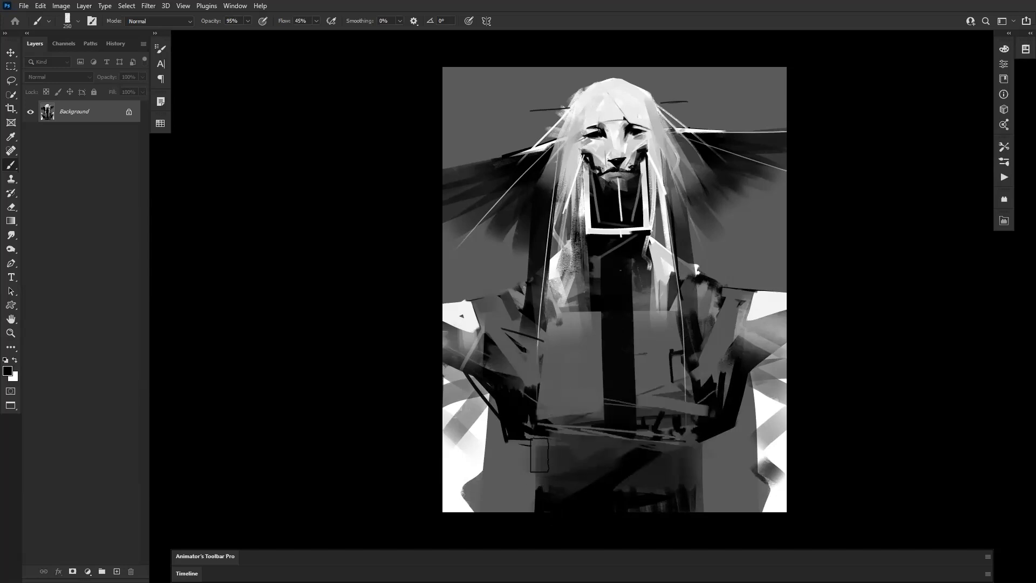
Examine the light and dark balance of the whole figure at different zoom levels.
{"action": "key", "text": "z"}
{"action": "left_click", "coordinate": [629, 391], "text": "alt"}
{"action": "left_click", "coordinate": [628, 391], "text": "alt"}
{"action": "left_click", "coordinate": [628, 392], "text": "alt"}
{"action": "left_click", "coordinate": [628, 392], "text": "alt"}
{"action": "left_click", "coordinate": [662, 413]}
{"action": "left_click", "coordinate": [662, 413]}
{"action": "left_click", "coordinate": [662, 413]}
{"action": "left_click", "coordinate": [661, 414]}
Darken the lower part of the painting with upward Gradient passes at 20% opacity, undoing the surplus pass.
{"action": "key", "text": "b"}
{"action": "key", "text": "g"}
{"action": "left_click_drag", "start_coordinate": [526, 423], "coordinate": [529, 343]}
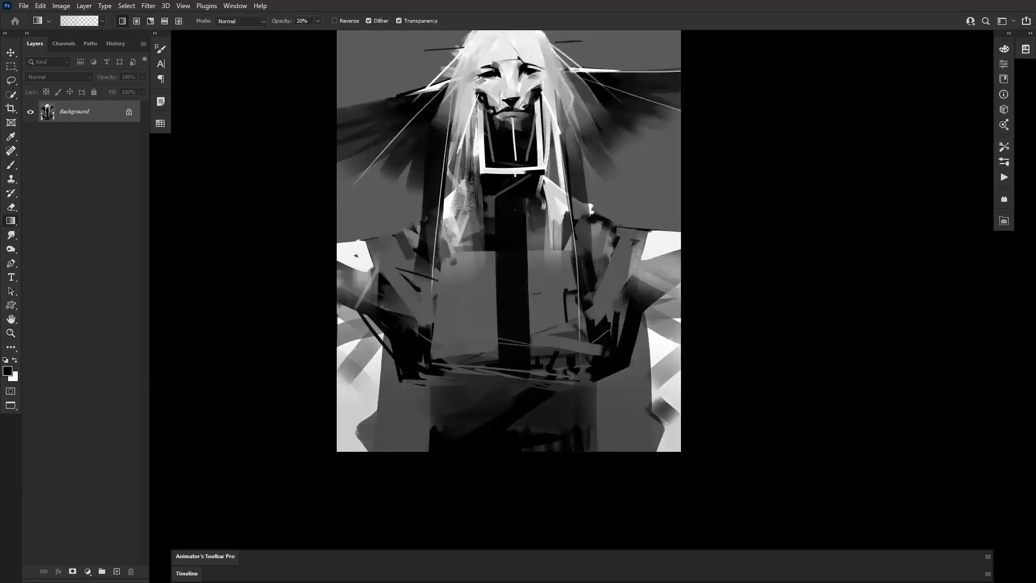
{"action": "left_click_drag", "start_coordinate": [523, 437], "coordinate": [528, 318]}
{"action": "mouse_move", "coordinate": [547, 281]}
{"action": "left_mouse_down"}
{"action": "mouse_move", "coordinate": [576, 387]}
{"action": "mouse_move", "coordinate": [522, 304]}
{"action": "left_mouse_up"}
{"action": "key", "text": "ctrl+z"}
Add one more dark gradient rising from the canvas's bottom edge, undoing the other tries.
{"action": "key", "text": "b"}
{"action": "key", "text": "g"}
{"action": "left_click_drag", "start_coordinate": [523, 448], "coordinate": [525, 367]}
{"action": "key", "text": "ctrl+z"}
{"action": "left_click_drag", "start_coordinate": [520, 449], "coordinate": [506, 372]}
{"action": "left_click_drag", "start_coordinate": [497, 460], "coordinate": [488, 370]}
{"action": "key", "text": "ctrl+z"}
{"action": "key", "text": "b"}
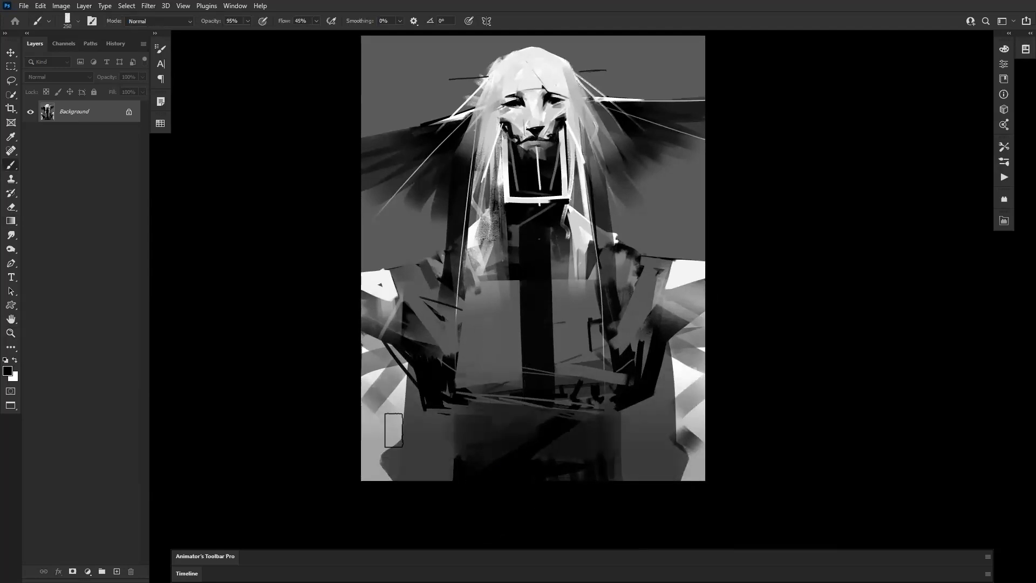
Sample dark grey, paint strips over the light areas beside the robe, and try a lighter stroke on the chest panel.
{"action": "left_click", "coordinate": [364, 446], "text": "alt"}
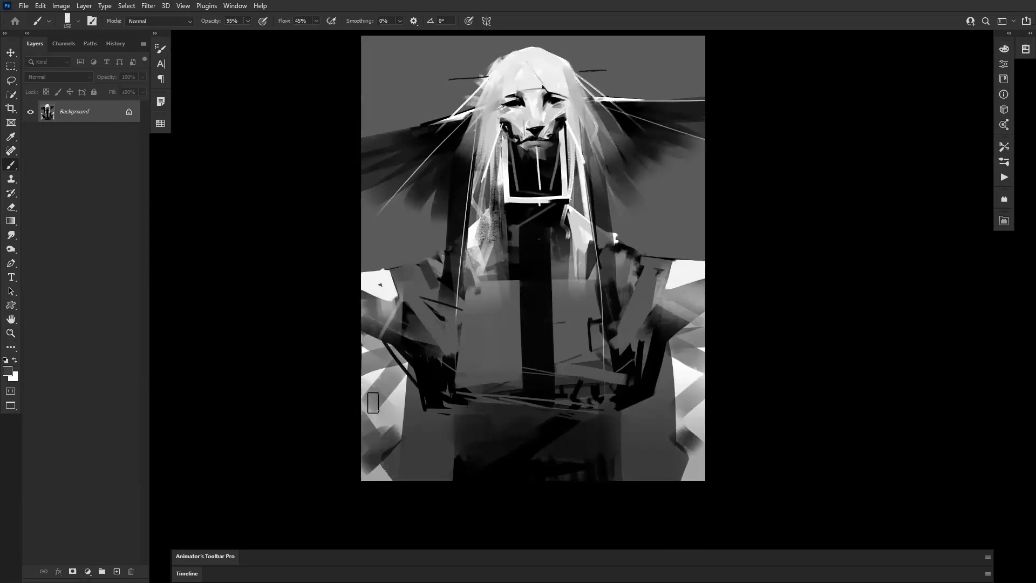
{"action": "left_click_drag", "start_coordinate": [691, 401], "coordinate": [681, 430]}
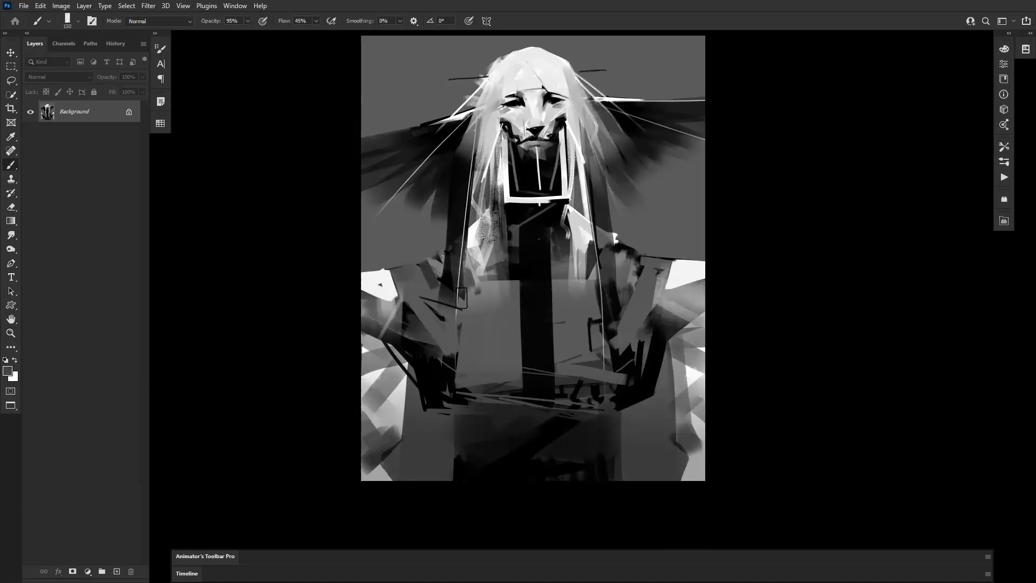
{"action": "left_click_drag", "start_coordinate": [488, 296], "coordinate": [494, 289]}
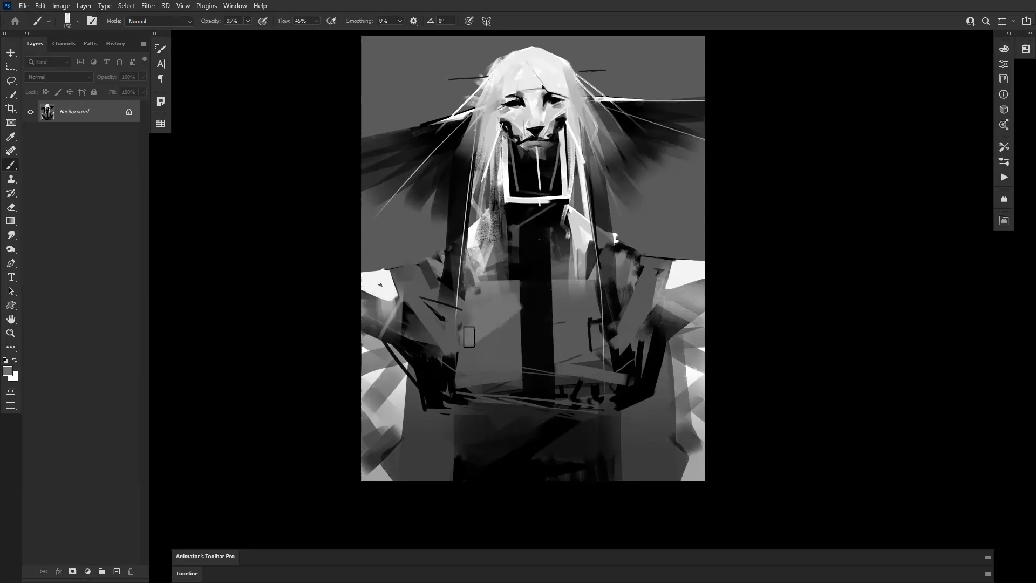
Switch to a rough brush with 100% flow and paint grey over the upper edges of the chest's dark centre stripe.
{"action": "right_click", "coordinate": [800, 306]}
{"action": "double_click", "coordinate": [867, 215]}
{"action": "left_click_drag", "start_coordinate": [550, 329], "coordinate": [459, 378]}
{"action": "key", "text": "ctrl+z"}
{"action": "key", "text": "bracketleft"}
{"action": "key", "text": "bracketleft"}
{"action": "key", "text": "bracketleft"}
{"action": "key", "text": "bracketleft"}
{"action": "key", "text": "bracketleft"}
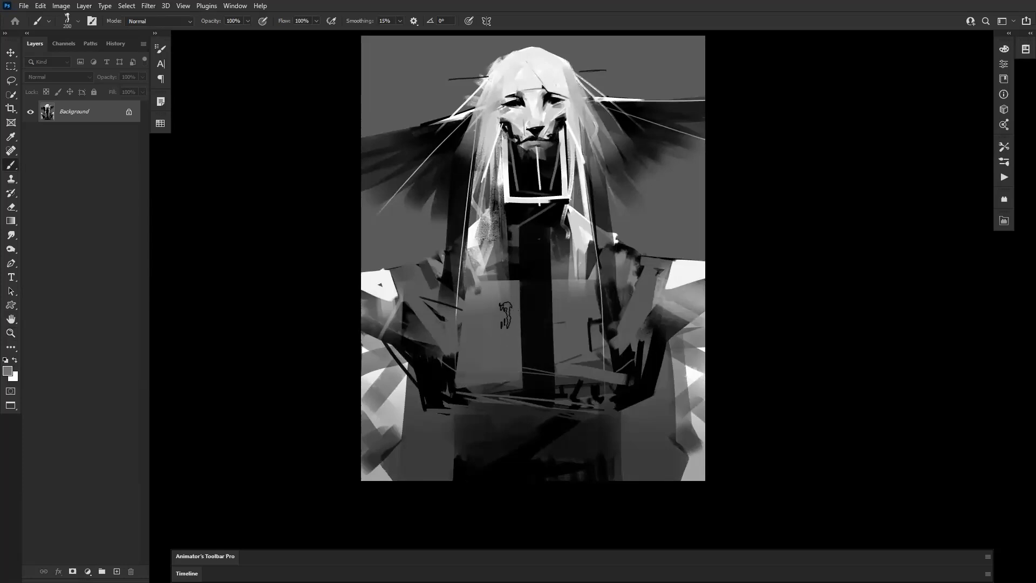
{"action": "mouse_move", "coordinate": [516, 290]}
{"action": "left_mouse_down"}
{"action": "mouse_move", "coordinate": [515, 313]}
{"action": "mouse_move", "coordinate": [561, 306]}
{"action": "mouse_move", "coordinate": [551, 288]}
{"action": "mouse_move", "coordinate": [553, 313]}
{"action": "mouse_move", "coordinate": [586, 305]}
{"action": "left_mouse_up"}
{"action": "key", "text": "bracketleft"}
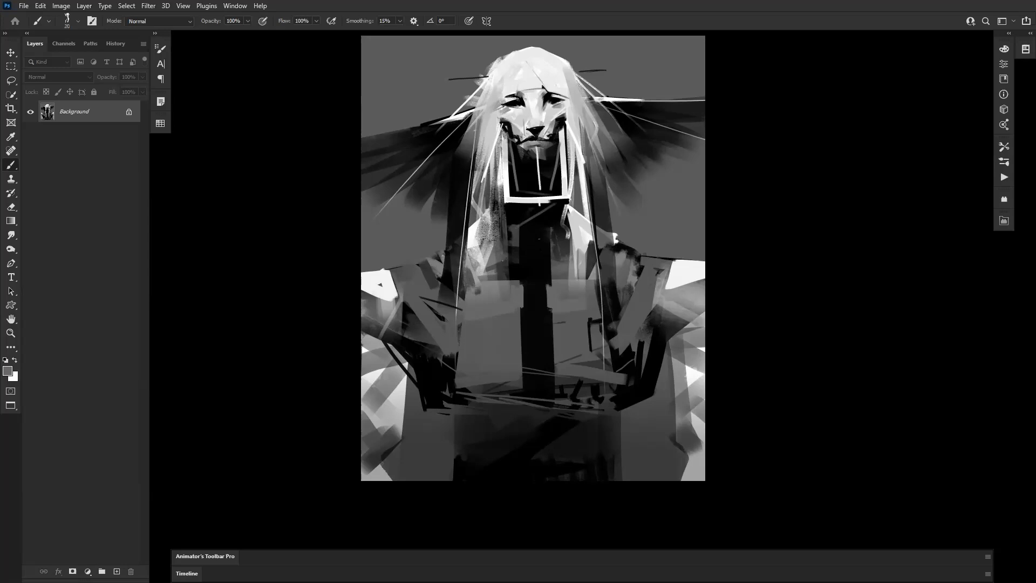
Sample light grey from the hair and paint a bent thin line and a long descending diagonal line across the chest.
{"action": "left_click", "coordinate": [478, 232], "text": "alt"}
{"action": "left_click_drag", "start_coordinate": [479, 275], "coordinate": [586, 221]}
{"action": "key", "text": "ctrl+z"}
{"action": "left_click_drag", "start_coordinate": [478, 277], "coordinate": [572, 228]}
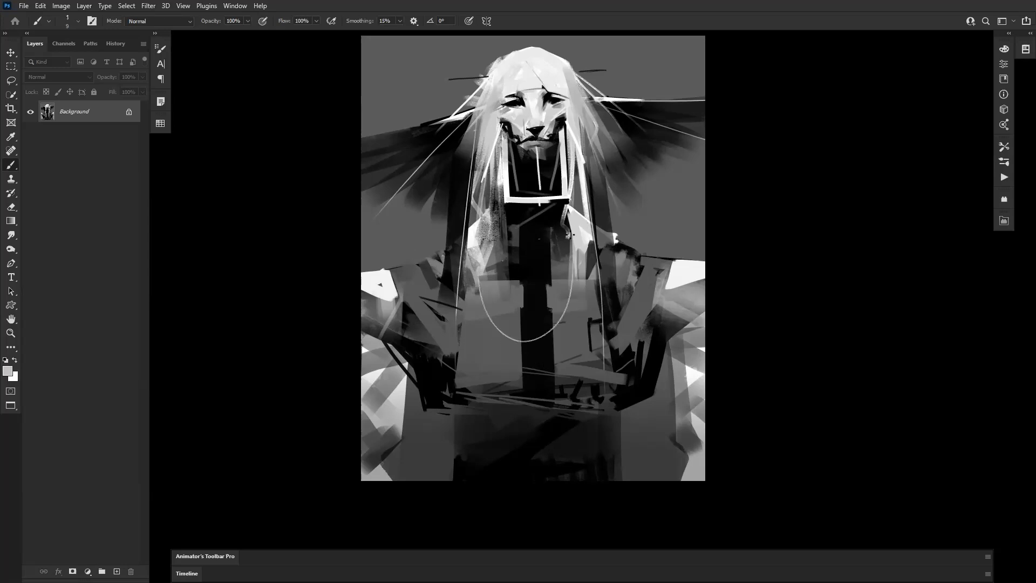
{"action": "key", "text": "ctrl+z"}
{"action": "key", "text": "bracketright"}
{"action": "key", "text": "bracketright"}
{"action": "left_click_drag", "start_coordinate": [486, 275], "coordinate": [596, 257]}
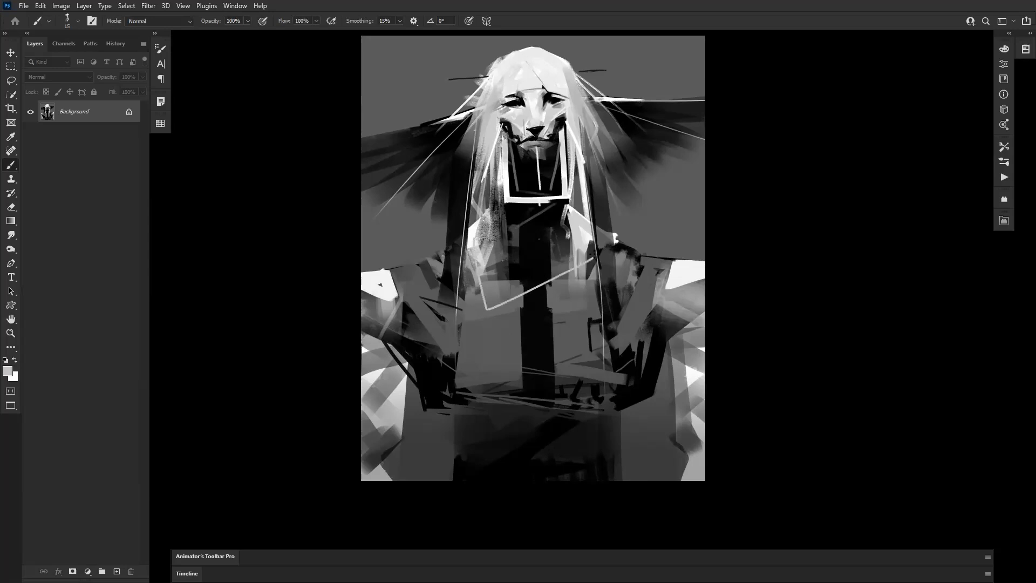
{"action": "left_click_drag", "start_coordinate": [450, 310], "coordinate": [611, 373]}
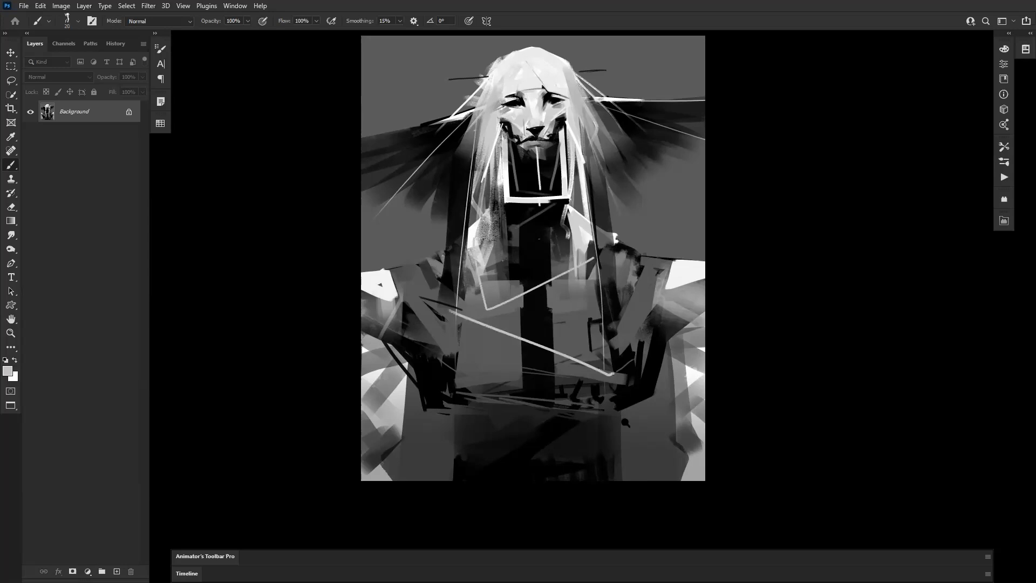
Flip the canvas horizontally back and forth at a different zoom to examine the portrait's composition.
{"action": "left_click", "coordinate": [624, 423], "text": "ctrl+alt"}
{"action": "left_click", "coordinate": [623, 425], "text": "ctrl+alt"}
{"action": "left_click", "coordinate": [621, 425], "text": "ctrl+alt"}
{"action": "left_click", "coordinate": [620, 427], "text": "ctrl+alt"}
{"action": "left_click", "coordinate": [630, 432], "text": "ctrl"}
{"action": "left_click", "coordinate": [631, 433], "text": "ctrl"}
{"action": "left_click", "coordinate": [629, 429], "text": "ctrl"}
{"action": "left_click", "coordinate": [628, 428], "text": "ctrl"}
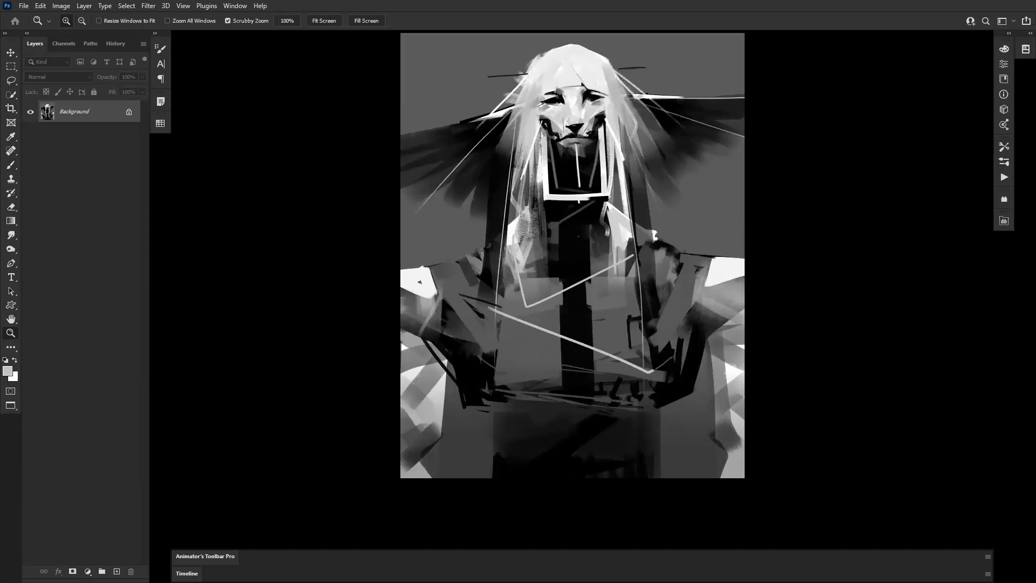
{"action": "key", "text": "F2"}
{"action": "key", "text": "F2"}
{"action": "key", "text": "F2"}
{"action": "key", "text": "F2"}
{"action": "key", "text": "F2"}
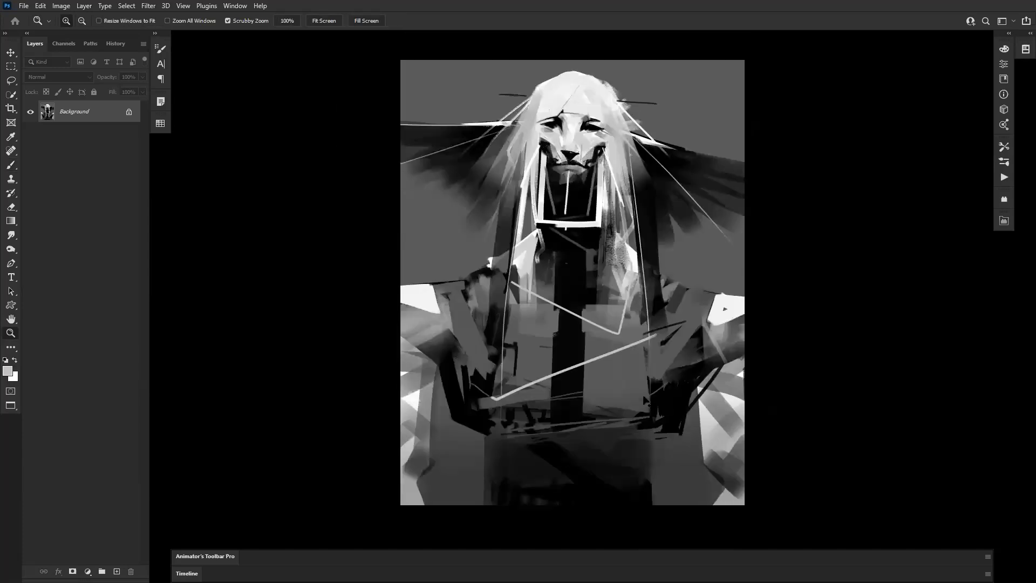
{"action": "key", "text": "F2"}
{"action": "key", "text": "F2"}
{"action": "key", "text": "F2"}
{"action": "key", "text": "F2"}
{"action": "key", "text": "F2"}
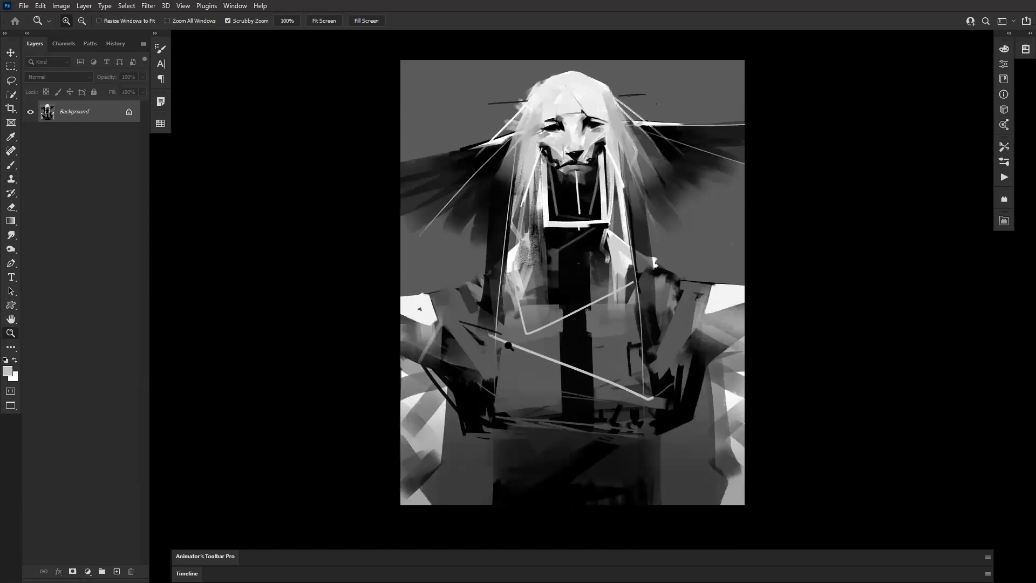
{"action": "left_click_drag", "start_coordinate": [510, 265], "coordinate": [465, 288]}
Select the Brush tool and sample near-white from the character's hair.
{"action": "key", "text": "b"}
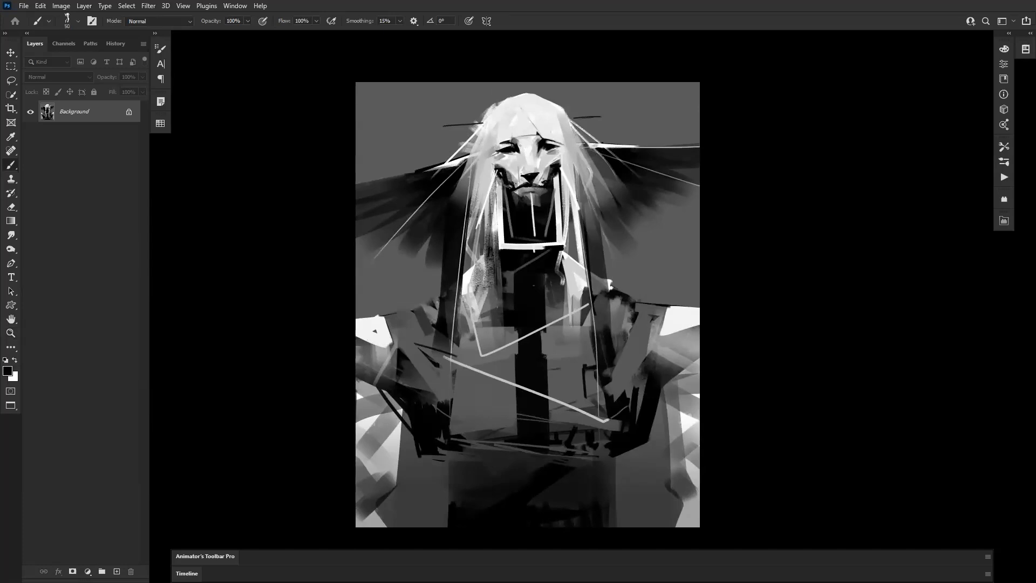
{"action": "left_click_drag", "start_coordinate": [545, 182], "coordinate": [549, 170]}
{"action": "scroll", "coordinate": [527, 304], "scroll_direction": "up", "scroll_amount": 1}
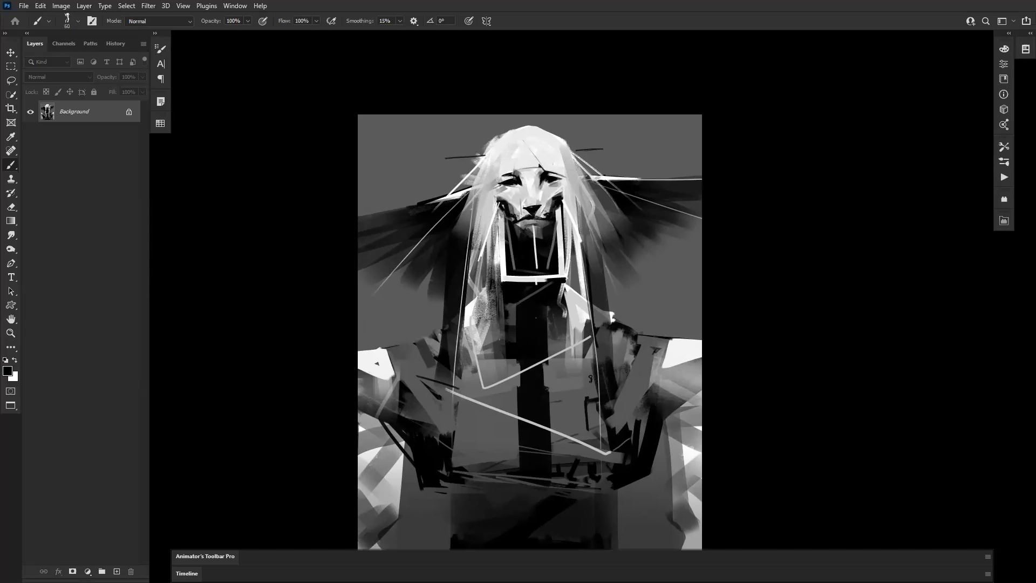
{"action": "key", "text": "z"}
{"action": "left_click", "coordinate": [603, 354]}
{"action": "left_click_drag", "start_coordinate": [565, 229], "coordinate": [580, 274]}
{"action": "key", "text": "b"}
{"action": "left_click", "coordinate": [520, 163], "text": "alt"}
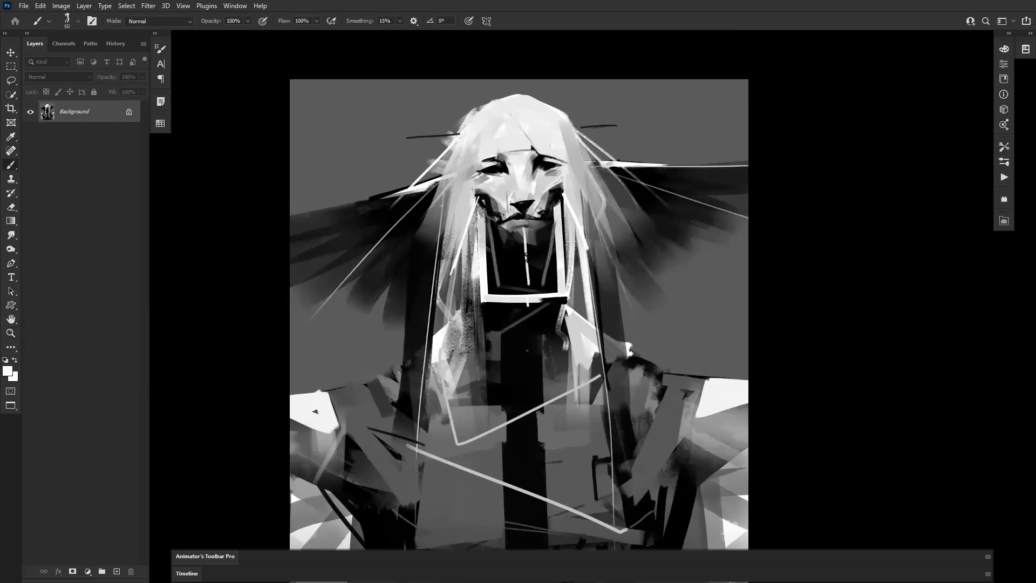
Try a vertical near-white stroke down the centre line of the beard, once more with a smaller brush.
{"action": "left_click_drag", "start_coordinate": [523, 232], "coordinate": [527, 273]}
{"action": "key", "text": "ctrl+z"}
{"action": "key", "text": "ctrl+z"}
{"action": "key", "text": "["}
{"action": "left_click_drag", "start_coordinate": [523, 227], "coordinate": [526, 268]}
{"action": "key", "text": "ctrl+z"}
{"action": "key", "text": "ctrl+z"}
Shrink the brush and paint short near-white strokes at both upper corners of the beard frame.
{"action": "key", "text": "bracketleft"}
{"action": "key", "text": "bracketleft"}
{"action": "key", "text": "bracketleft"}
{"action": "left_click_drag", "start_coordinate": [479, 208], "coordinate": [480, 251]}
{"action": "key", "text": "ctrl+z"}
{"action": "key", "text": "bracketleft"}
{"action": "left_click_drag", "start_coordinate": [486, 212], "coordinate": [472, 233]}
{"action": "left_click_drag", "start_coordinate": [554, 206], "coordinate": [567, 222]}
Reset the paint to black and draw thin curved horn-like strokes from both sides of the head to the canvas edges.
{"action": "key", "text": "d"}
{"action": "key", "text": "bracketleft"}
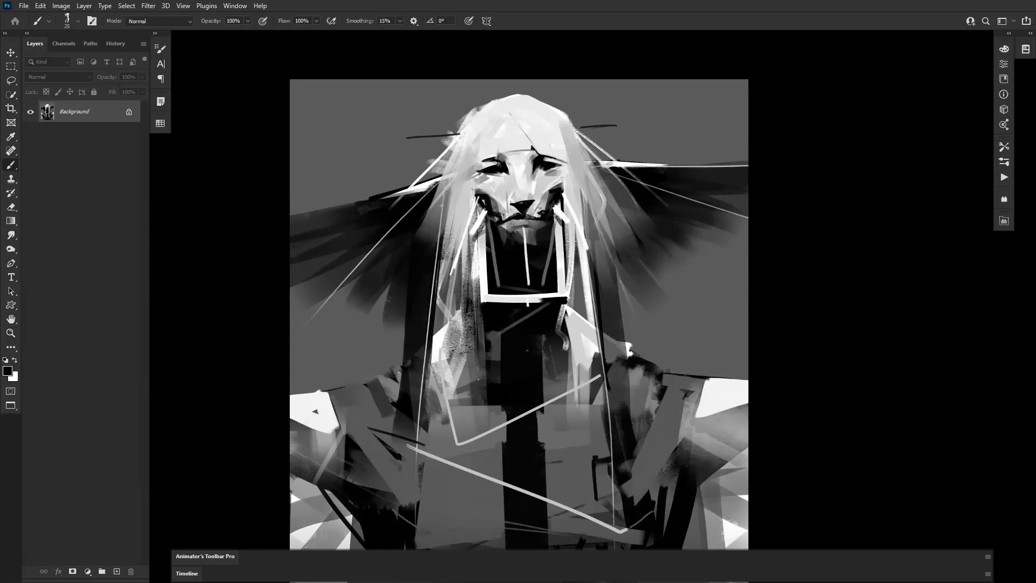
{"action": "key", "text": "z"}
{"action": "left_click", "coordinate": [532, 288], "text": "alt"}
{"action": "left_click", "coordinate": [532, 288], "text": "alt"}
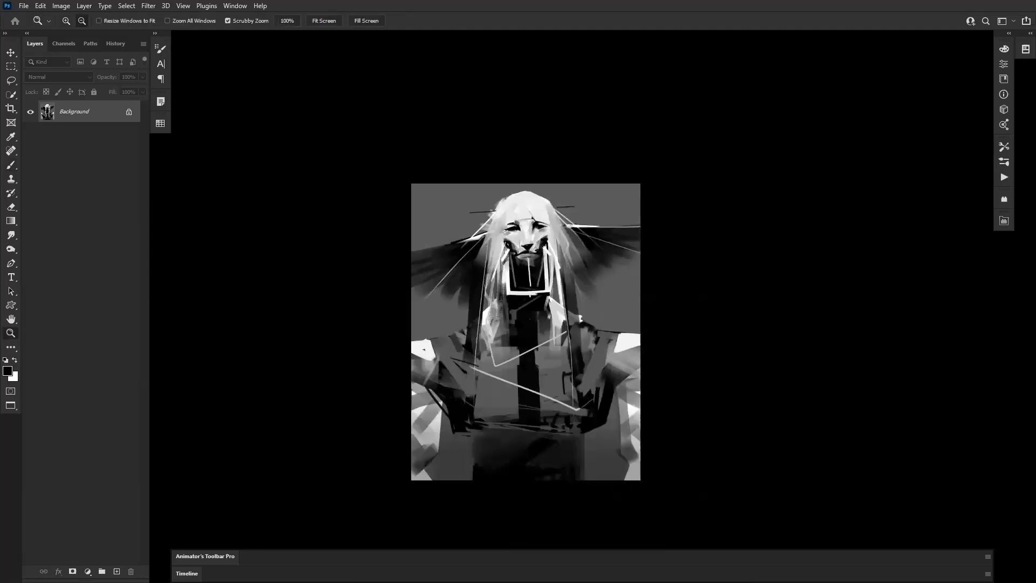
{"action": "key", "text": "ctrl+plus"}
{"action": "key", "text": "ctrl+plus"}
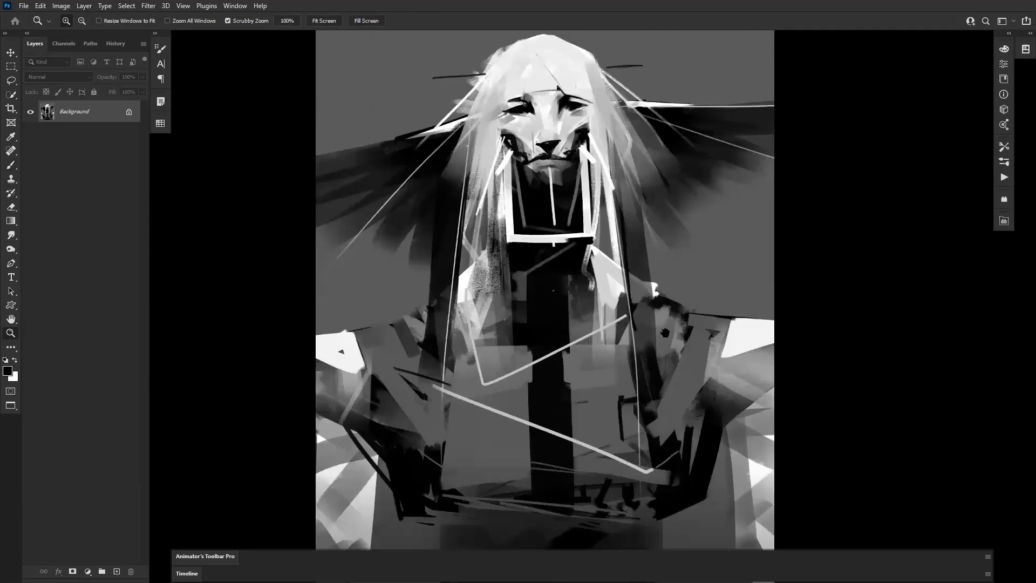
{"action": "left_click_drag", "start_coordinate": [572, 338], "coordinate": [556, 403]}
{"action": "key", "text": "b"}
{"action": "mouse_move", "coordinate": [431, 232]}
{"action": "left_mouse_down"}
{"action": "mouse_move", "coordinate": [292, 254]}
{"action": "mouse_move", "coordinate": [370, 236]}
{"action": "mouse_move", "coordinate": [291, 209]}
{"action": "left_mouse_up"}
{"action": "key", "text": "ctrl+z"}
{"action": "key", "text": "ctrl+z"}
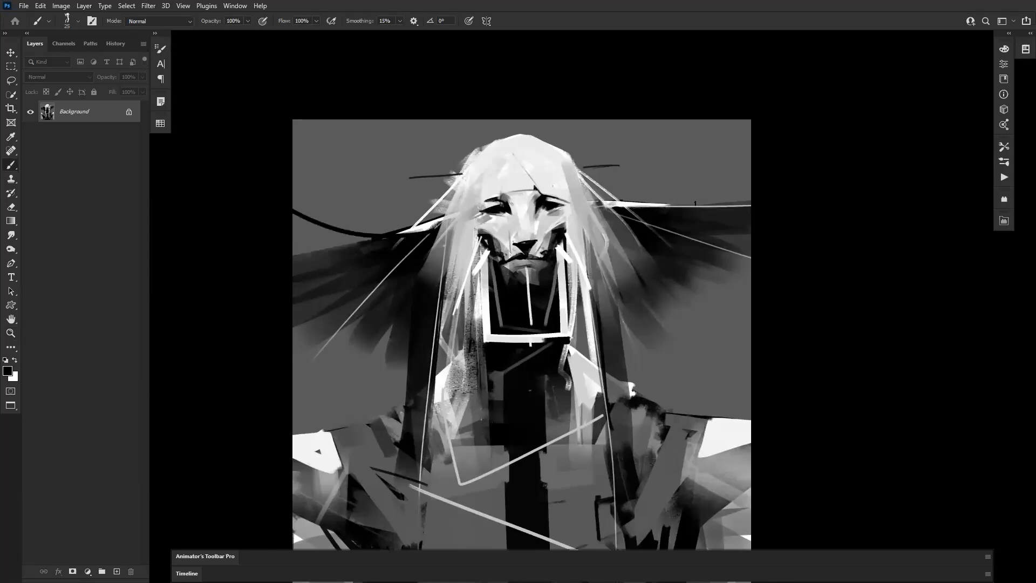
{"action": "left_click_drag", "start_coordinate": [674, 211], "coordinate": [752, 187]}
{"action": "left_click_drag", "start_coordinate": [752, 184], "coordinate": [667, 209]}
{"action": "left_click_drag", "start_coordinate": [607, 305], "coordinate": [640, 264]}
Enlarge the brush and thicken the black curved shapes on both sides of the head.
{"action": "key", "text": "bracketright"}
{"action": "key", "text": "bracketright"}
{"action": "key", "text": "bracketright"}
{"action": "key", "text": "bracketright"}
{"action": "key", "text": "bracketright"}
{"action": "key", "text": "bracketright"}
{"action": "key", "text": "bracketright"}
{"action": "key", "text": "bracketright"}
{"action": "mouse_move", "coordinate": [402, 196]}
{"action": "left_mouse_down"}
{"action": "mouse_move", "coordinate": [326, 175]}
{"action": "mouse_move", "coordinate": [396, 205]}
{"action": "mouse_move", "coordinate": [422, 199]}
{"action": "left_mouse_up"}
{"action": "left_click_drag", "start_coordinate": [676, 181], "coordinate": [785, 152]}
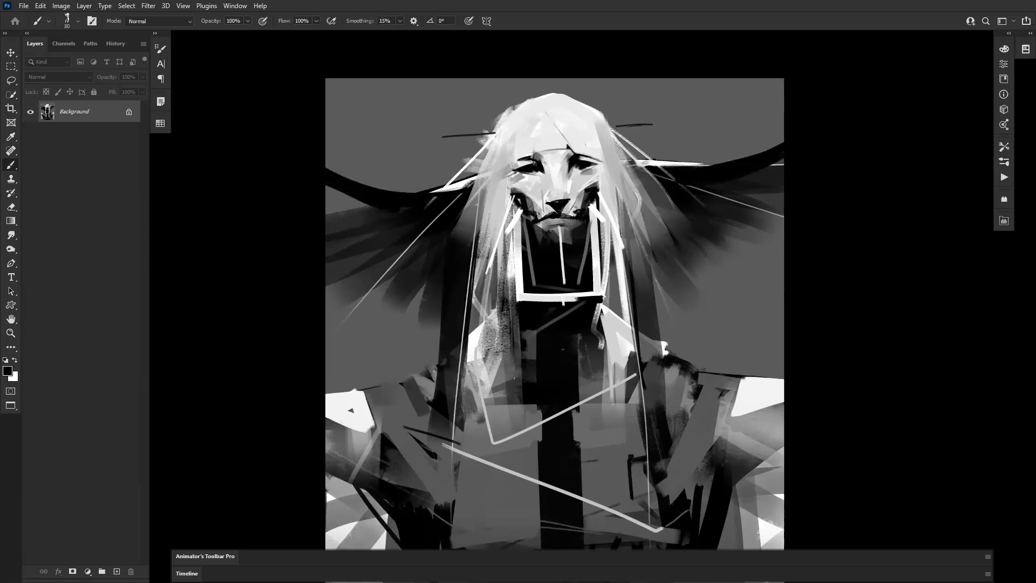
{"action": "left_click_drag", "start_coordinate": [520, 392], "coordinate": [503, 378]}
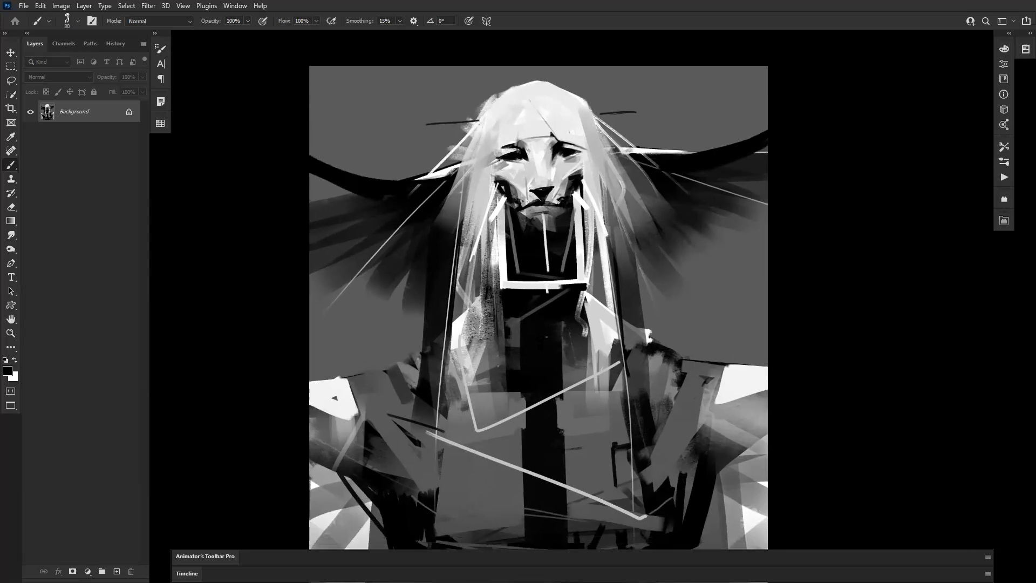
Add a new layer above the painting and fill it with white using the Paint Bucket.
{"action": "left_click", "coordinate": [536, 358], "text": "ctrl+alt"}
{"action": "left_click_drag", "start_coordinate": [630, 413], "coordinate": [637, 335]}
{"action": "key", "text": "ctrl+shift+alt+n"}
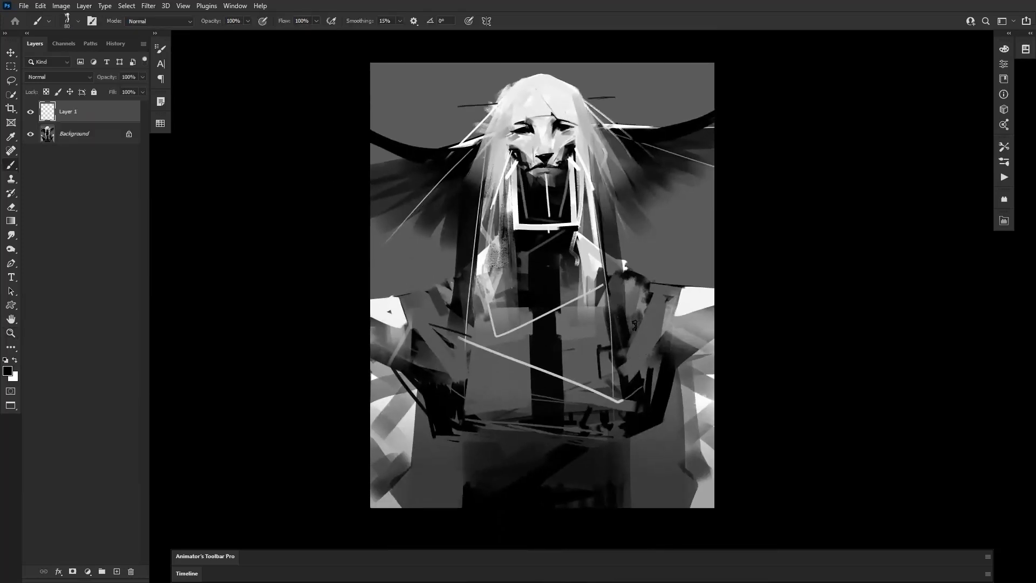
{"action": "key", "text": "g"}
{"action": "left_click", "coordinate": [640, 83], "text": "alt"}
{"action": "left_click_drag", "start_coordinate": [609, 61], "coordinate": [625, 103]}
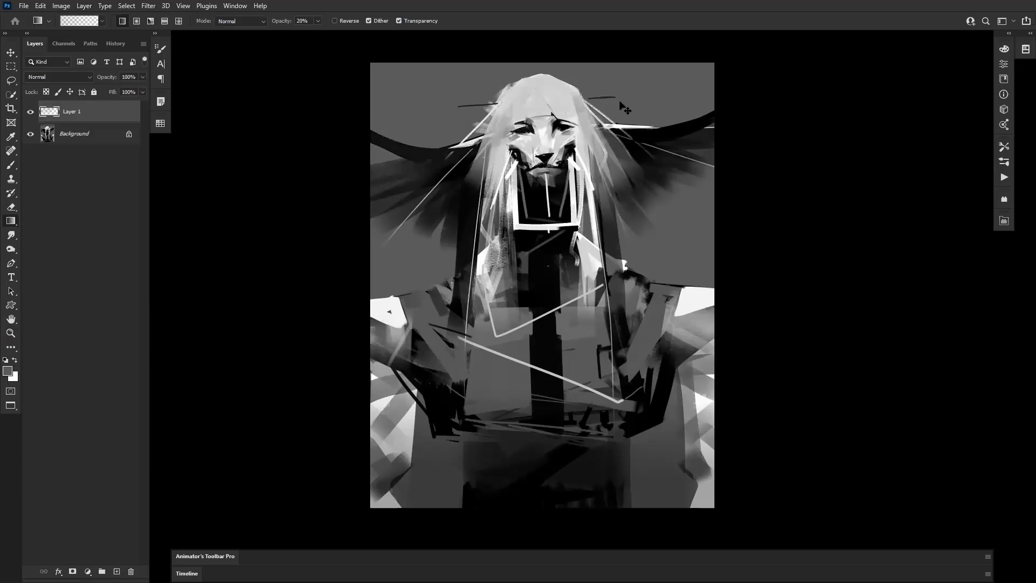
{"action": "key", "text": "ctrl+z"}
{"action": "key", "text": "shift+g"}
{"action": "key", "text": "d"}
{"action": "key", "text": "x"}
{"action": "left_click", "coordinate": [565, 168]}
Choose the Hard Triangle brush and make black the painting colour.
{"action": "key", "text": "b"}
{"action": "right_click", "coordinate": [649, 194]}
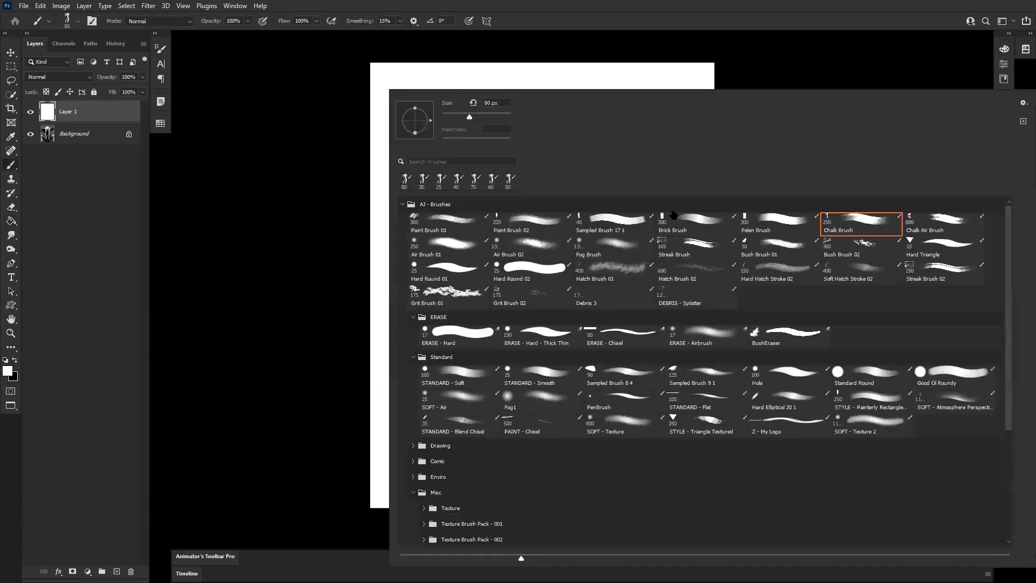
{"action": "left_click", "coordinate": [943, 246]}
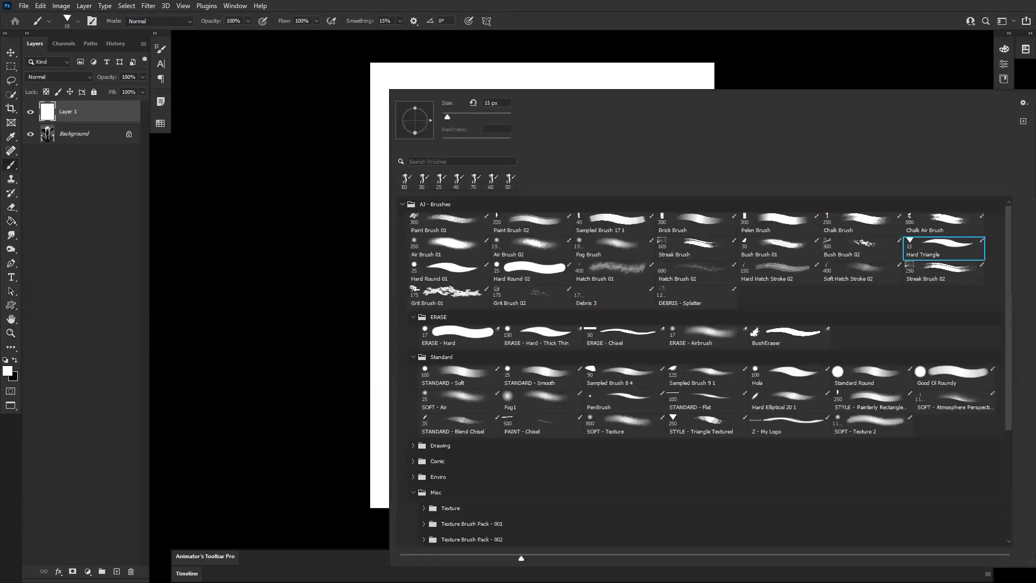
{"action": "key", "text": "Return"}
{"action": "key", "text": "x"}
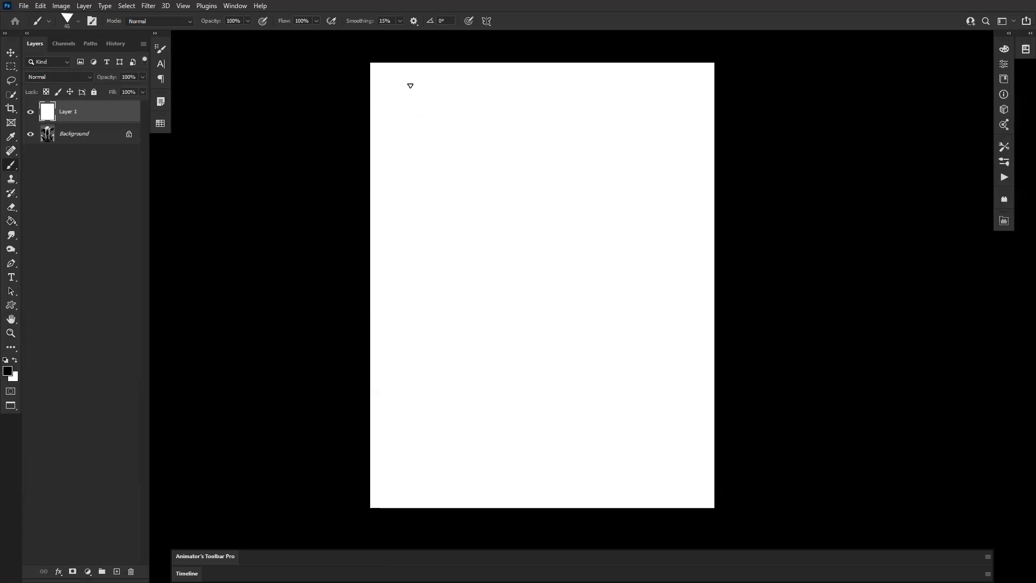
Handwrite A, W, A and K in a column on the white layer with a horizontal line beside each letter.
{"action": "mouse_move", "coordinate": [437, 119]}
{"action": "left_mouse_down"}
{"action": "mouse_move", "coordinate": [456, 142]}
{"action": "mouse_move", "coordinate": [549, 117]}
{"action": "left_mouse_up"}
{"action": "key", "text": "ctrl+z"}
{"action": "mouse_move", "coordinate": [451, 116]}
{"action": "left_mouse_down"}
{"action": "mouse_move", "coordinate": [567, 122]}
{"action": "mouse_move", "coordinate": [442, 119]}
{"action": "left_mouse_up"}
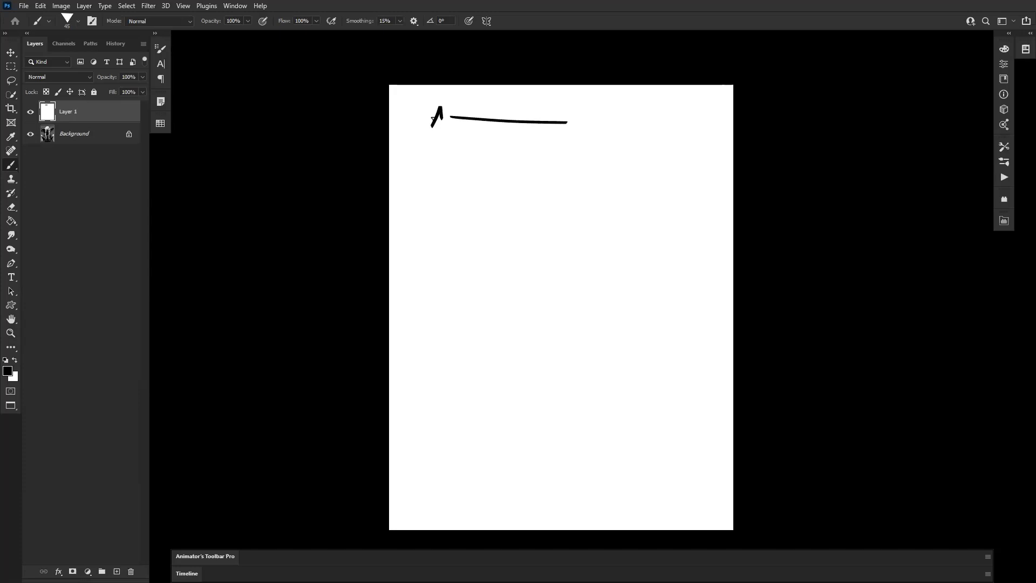
{"action": "left_click_drag", "start_coordinate": [453, 154], "coordinate": [556, 151]}
{"action": "left_click_drag", "start_coordinate": [422, 151], "coordinate": [439, 152]}
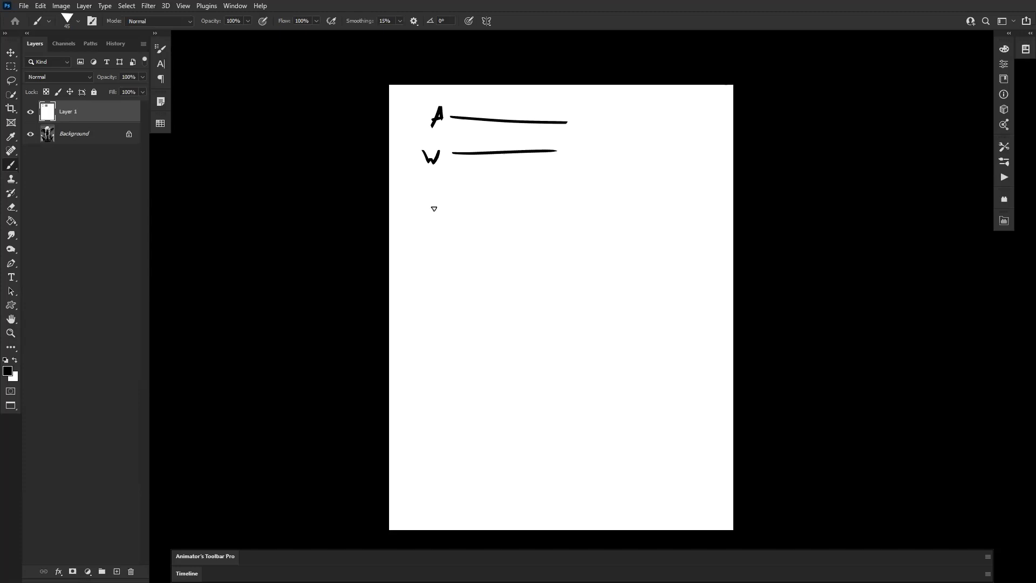
{"action": "left_click_drag", "start_coordinate": [433, 183], "coordinate": [437, 193]}
{"action": "left_click_drag", "start_coordinate": [455, 191], "coordinate": [573, 183]}
{"action": "left_click_drag", "start_coordinate": [435, 215], "coordinate": [447, 238]}
{"action": "left_click_drag", "start_coordinate": [452, 230], "coordinate": [542, 224]}
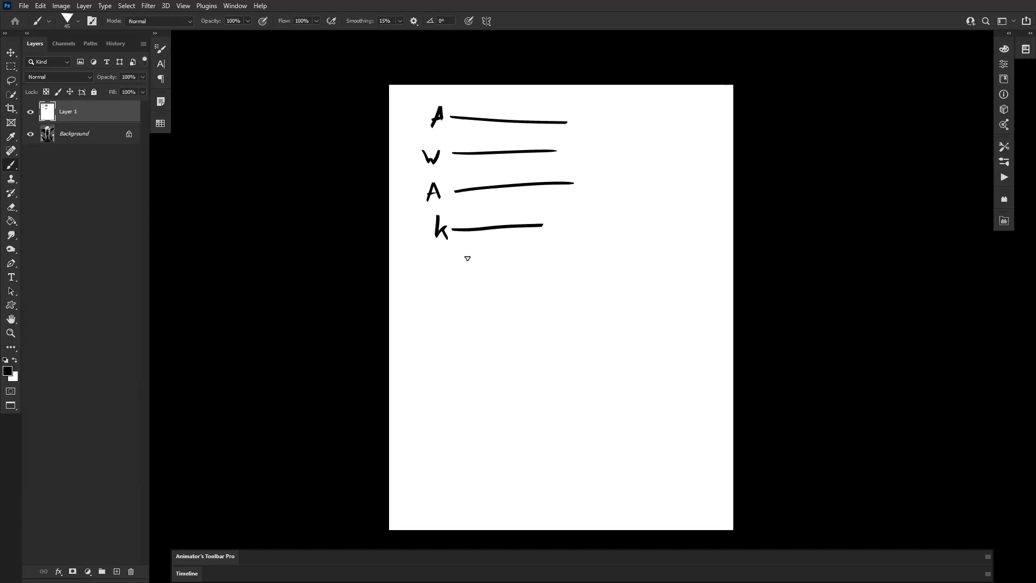
Draw four more horizontal lines below the list and write E beside the first of them.
{"action": "left_click_drag", "start_coordinate": [464, 261], "coordinate": [554, 265]}
{"action": "left_click_drag", "start_coordinate": [463, 294], "coordinate": [539, 292]}
{"action": "left_click_drag", "start_coordinate": [467, 319], "coordinate": [555, 321]}
{"action": "left_click_drag", "start_coordinate": [470, 351], "coordinate": [527, 353]}
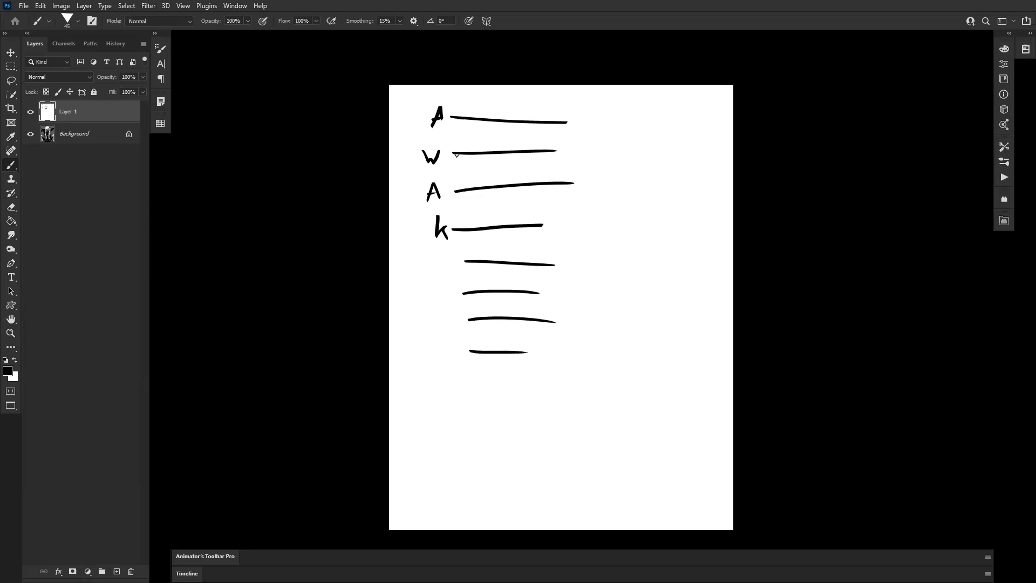
{"action": "mouse_move", "coordinate": [434, 248]}
{"action": "left_mouse_down"}
{"action": "mouse_move", "coordinate": [441, 263]}
{"action": "mouse_move", "coordinate": [421, 267]}
{"action": "left_mouse_up"}
{"action": "key", "text": "ctrl+z"}
{"action": "key", "text": "ctrl+z"}
{"action": "key", "text": "ctrl+z"}
{"action": "key", "text": "ctrl+z"}
{"action": "left_click_drag", "start_coordinate": [440, 251], "coordinate": [448, 265]}
{"action": "left_click_drag", "start_coordinate": [440, 85], "coordinate": [437, 99]}
{"action": "key", "text": "ctrl+z"}
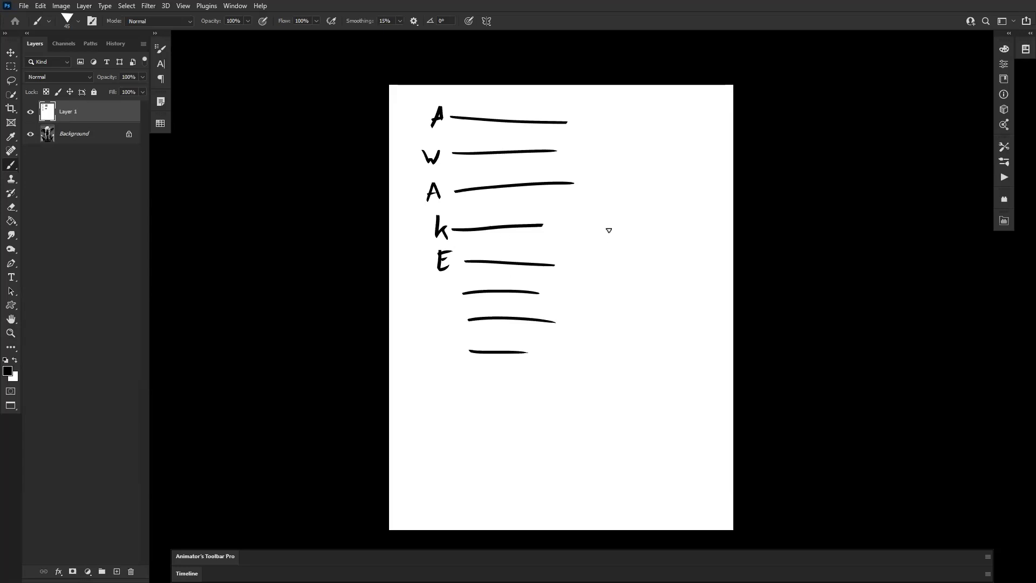
Circle the K line with an arrow to the seventh line, label and box that line GD, and link the first line to the second.
{"action": "mouse_move", "coordinate": [541, 205]}
{"action": "left_mouse_down"}
{"action": "mouse_move", "coordinate": [405, 234]}
{"action": "mouse_move", "coordinate": [577, 222]}
{"action": "mouse_move", "coordinate": [551, 319]}
{"action": "mouse_move", "coordinate": [564, 306]}
{"action": "mouse_move", "coordinate": [568, 326]}
{"action": "left_mouse_up"}
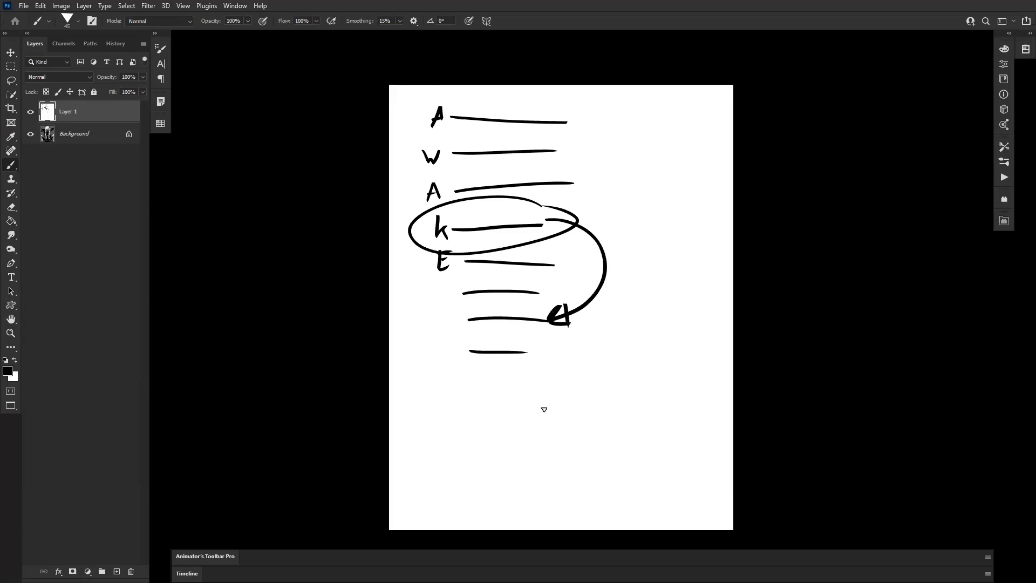
{"action": "left_click_drag", "start_coordinate": [579, 118], "coordinate": [572, 146]}
{"action": "left_click_drag", "start_coordinate": [555, 345], "coordinate": [563, 312]}
{"action": "left_click_drag", "start_coordinate": [449, 279], "coordinate": [454, 297]}
{"action": "mouse_move", "coordinate": [569, 271]}
{"action": "left_mouse_down"}
{"action": "mouse_move", "coordinate": [440, 311]}
{"action": "mouse_move", "coordinate": [568, 275]}
{"action": "left_mouse_up"}
{"action": "scroll", "coordinate": [647, 312], "scroll_direction": "up", "scroll_amount": 2}
{"action": "mouse_move", "coordinate": [495, 385]}
{"action": "left_mouse_down"}
{"action": "mouse_move", "coordinate": [485, 324]}
{"action": "mouse_move", "coordinate": [459, 418]}
{"action": "mouse_move", "coordinate": [470, 375]}
{"action": "mouse_move", "coordinate": [462, 357]}
{"action": "left_mouse_up"}
{"action": "mouse_move", "coordinate": [511, 408]}
{"action": "left_mouse_down"}
{"action": "mouse_move", "coordinate": [500, 401]}
{"action": "mouse_move", "coordinate": [484, 427]}
{"action": "left_mouse_up"}
Enlarge the brush and cross out the third, first and sixth lines of the list with thick X marks.
{"action": "key", "text": "bracketright"}
{"action": "key", "text": "bracketright"}
{"action": "key", "text": "bracketright"}
{"action": "key", "text": "bracketright"}
{"action": "key", "text": "bracketright"}
{"action": "key", "text": "bracketright"}
{"action": "key", "text": "bracketright"}
{"action": "left_click_drag", "start_coordinate": [495, 180], "coordinate": [534, 223]}
{"action": "left_click_drag", "start_coordinate": [532, 181], "coordinate": [487, 218]}
{"action": "left_click_drag", "start_coordinate": [489, 129], "coordinate": [513, 158]}
{"action": "left_click_drag", "start_coordinate": [517, 116], "coordinate": [487, 150]}
{"action": "mouse_move", "coordinate": [484, 292]}
{"action": "left_mouse_down"}
{"action": "mouse_move", "coordinate": [492, 245]}
{"action": "mouse_move", "coordinate": [504, 274]}
{"action": "mouse_move", "coordinate": [473, 270]}
{"action": "left_mouse_up"}
Shrink the brush and draw a second column of four short horizontal lines beside the list.
{"action": "key", "text": "bracketleft"}
{"action": "key", "text": "bracketleft"}
{"action": "key", "text": "bracketleft"}
{"action": "key", "text": "bracketleft"}
{"action": "key", "text": "bracketleft"}
{"action": "key", "text": "bracketleft"}
{"action": "key", "text": "bracketleft"}
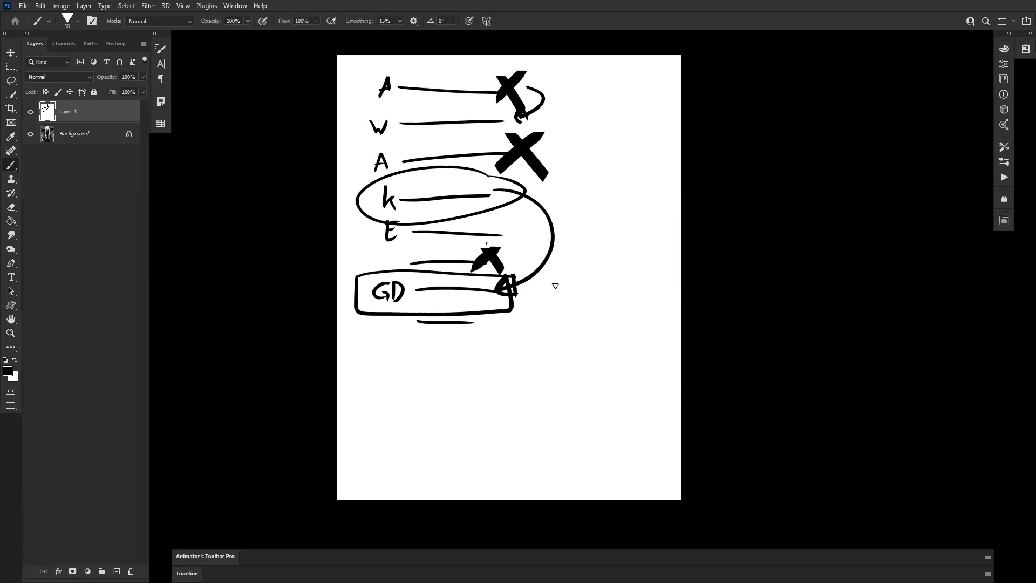
{"action": "left_click_drag", "start_coordinate": [524, 302], "coordinate": [454, 368]}
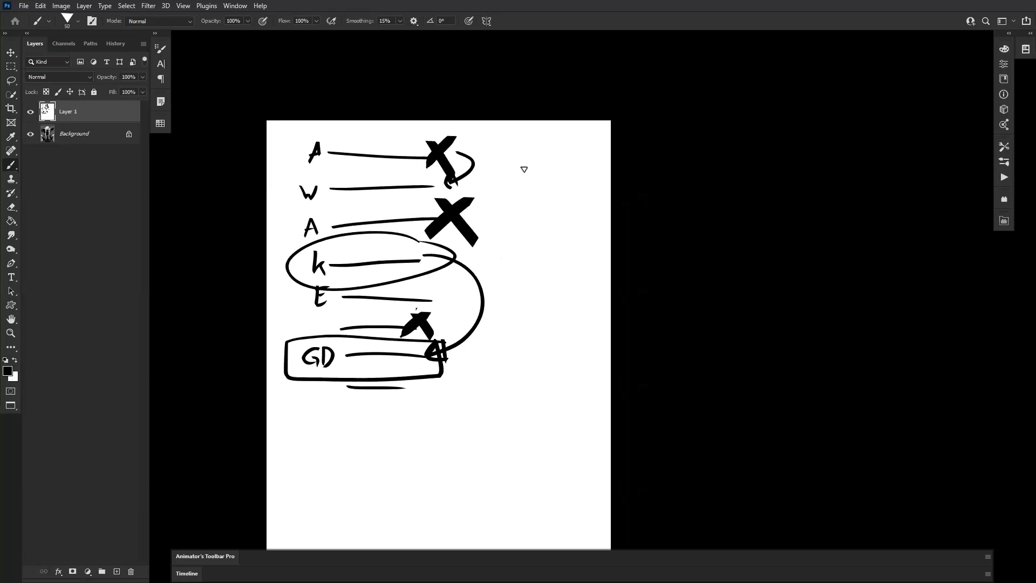
{"action": "left_click_drag", "start_coordinate": [510, 178], "coordinate": [576, 177]}
{"action": "left_click_drag", "start_coordinate": [507, 199], "coordinate": [573, 196]}
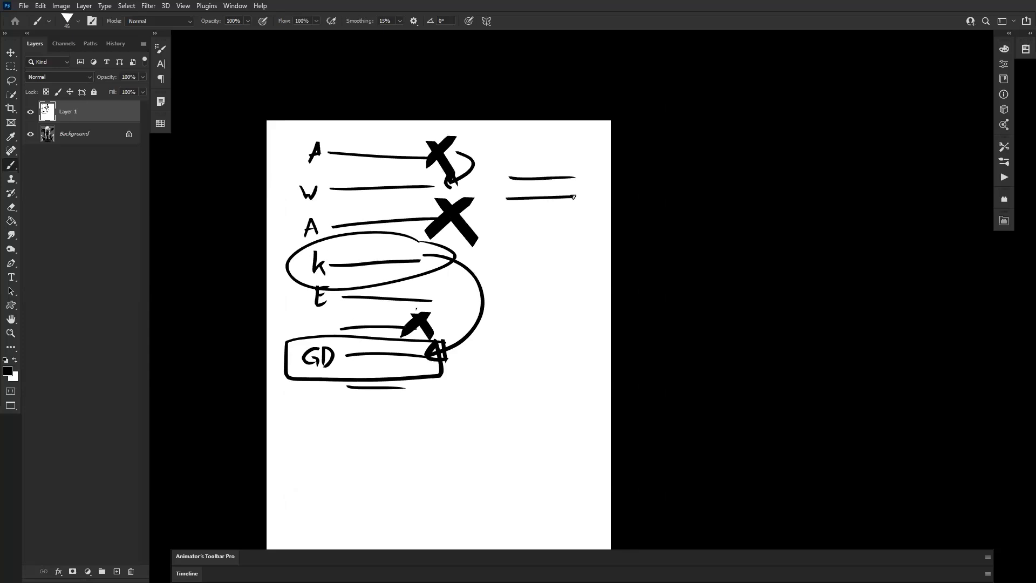
{"action": "left_click_drag", "start_coordinate": [502, 218], "coordinate": [572, 217]}
{"action": "left_click_drag", "start_coordinate": [508, 237], "coordinate": [574, 240]}
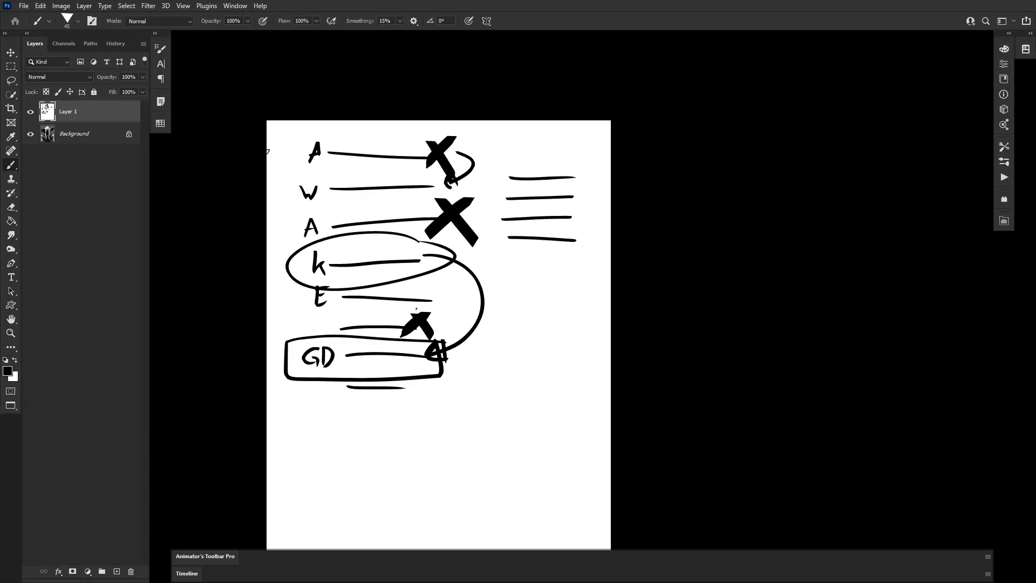
Write 4-5 above the lettered list and 1-2 above the column of four short lines.
{"action": "scroll", "coordinate": [521, 356], "scroll_direction": "up", "scroll_amount": 2}
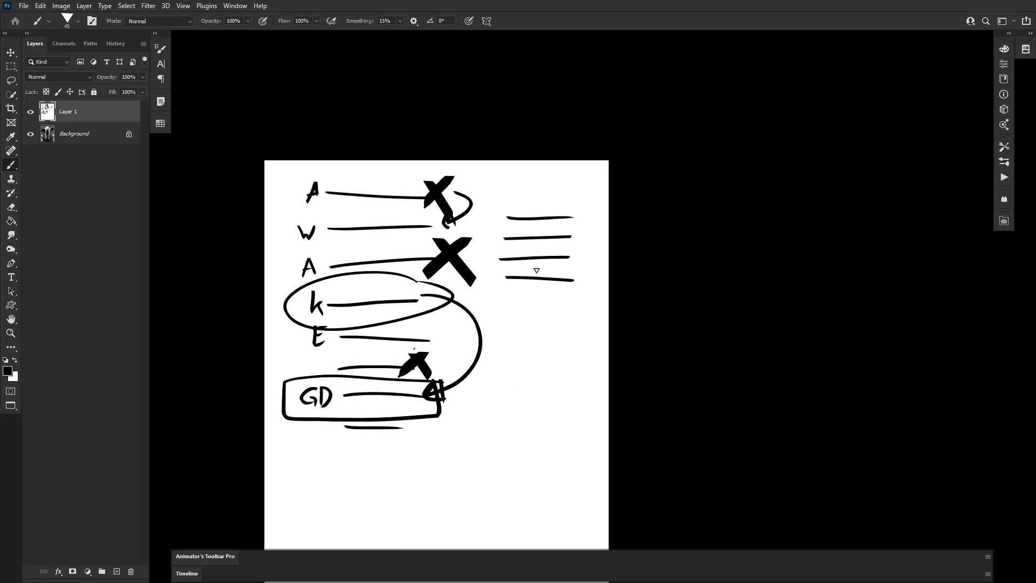
{"action": "left_click_drag", "start_coordinate": [363, 163], "coordinate": [372, 171]}
{"action": "mouse_move", "coordinate": [369, 162]}
{"action": "left_mouse_down"}
{"action": "mouse_move", "coordinate": [370, 178]}
{"action": "mouse_move", "coordinate": [382, 171]}
{"action": "left_mouse_up"}
{"action": "mouse_move", "coordinate": [389, 162]}
{"action": "left_mouse_down"}
{"action": "mouse_move", "coordinate": [395, 172]}
{"action": "mouse_move", "coordinate": [384, 179]}
{"action": "left_mouse_up"}
{"action": "left_click_drag", "start_coordinate": [391, 163], "coordinate": [405, 161]}
{"action": "mouse_move", "coordinate": [530, 175]}
{"action": "left_mouse_down"}
{"action": "mouse_move", "coordinate": [529, 192]}
{"action": "mouse_move", "coordinate": [572, 189]}
{"action": "left_mouse_up"}
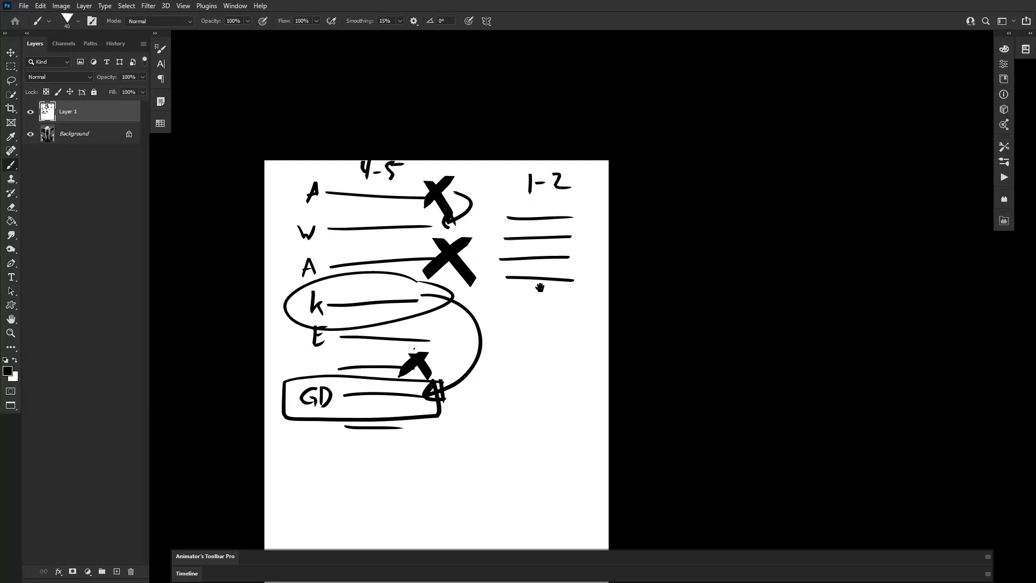
{"action": "scroll", "coordinate": [534, 292], "scroll_direction": "down", "scroll_amount": 1}
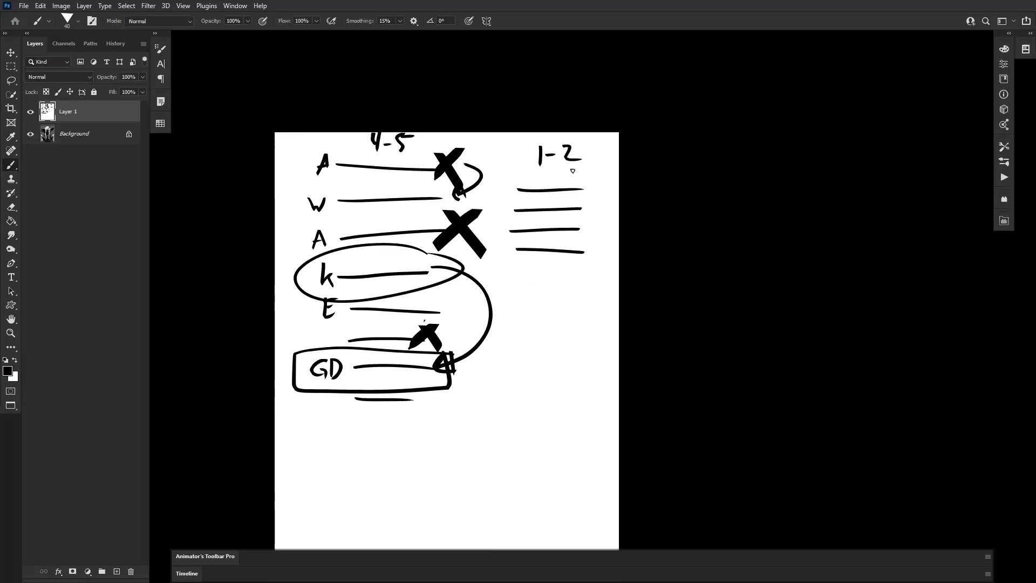
{"action": "left_click_drag", "start_coordinate": [497, 317], "coordinate": [486, 314]}
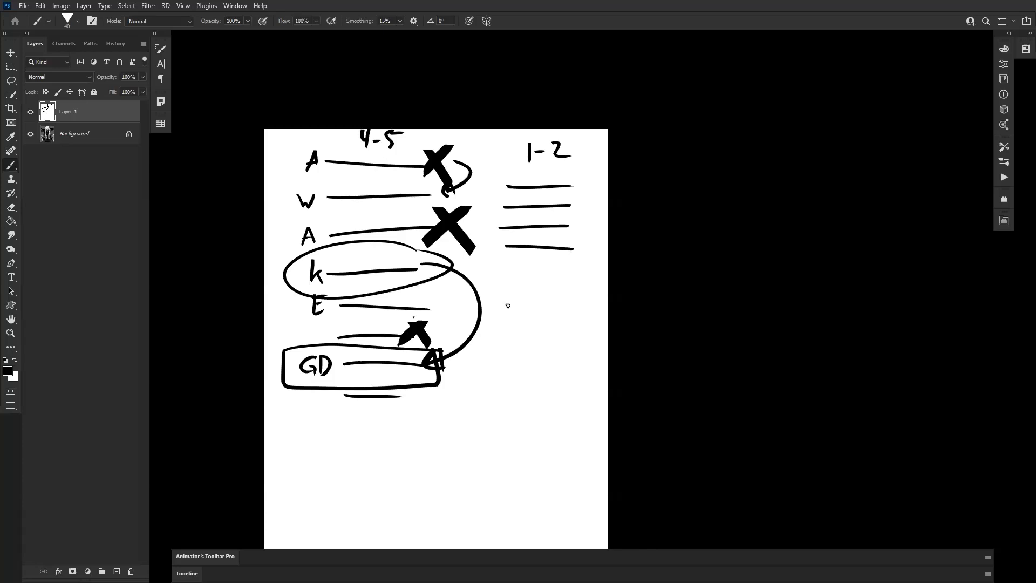
{"action": "mouse_move", "coordinate": [517, 289]}
{"action": "left_mouse_down"}
{"action": "mouse_move", "coordinate": [503, 305]}
{"action": "mouse_move", "coordinate": [501, 293]}
{"action": "left_mouse_up"}
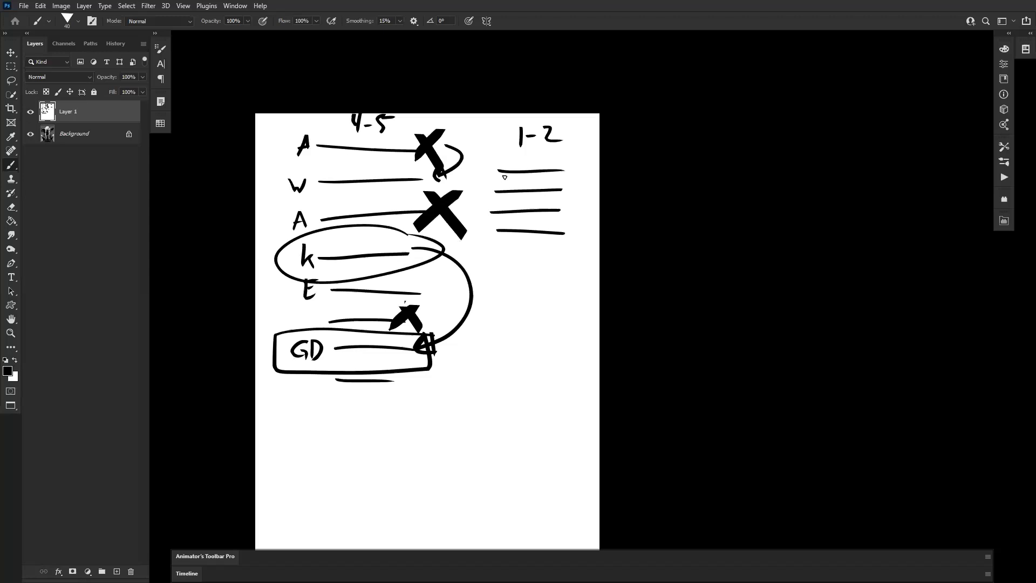
Trim both ends of the four short lines with an enlarged white brush, and restore the smaller black brush.
{"action": "scroll", "coordinate": [510, 215], "scroll_direction": "down", "scroll_amount": 3}
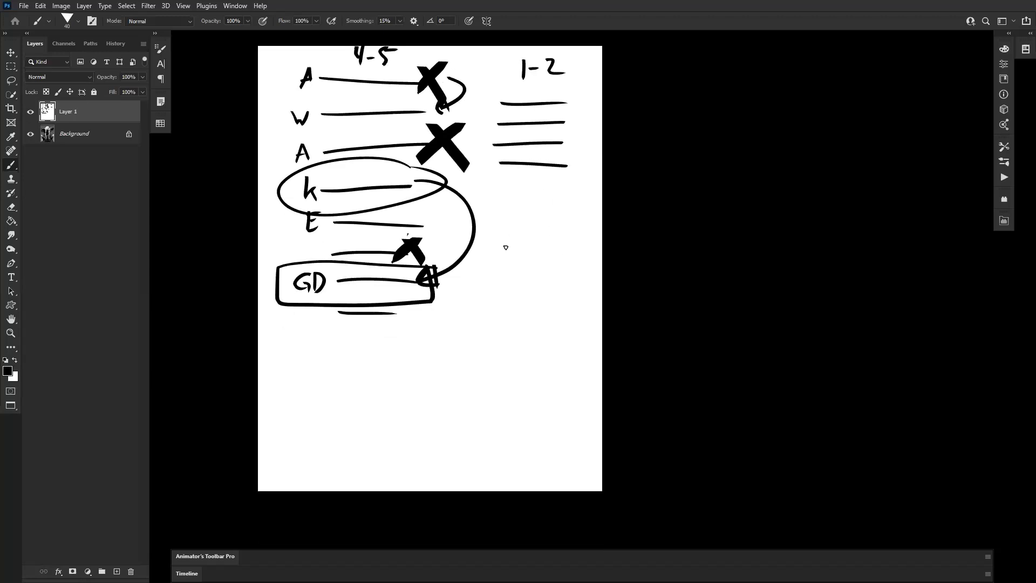
{"action": "left_click_drag", "start_coordinate": [560, 199], "coordinate": [561, 253]}
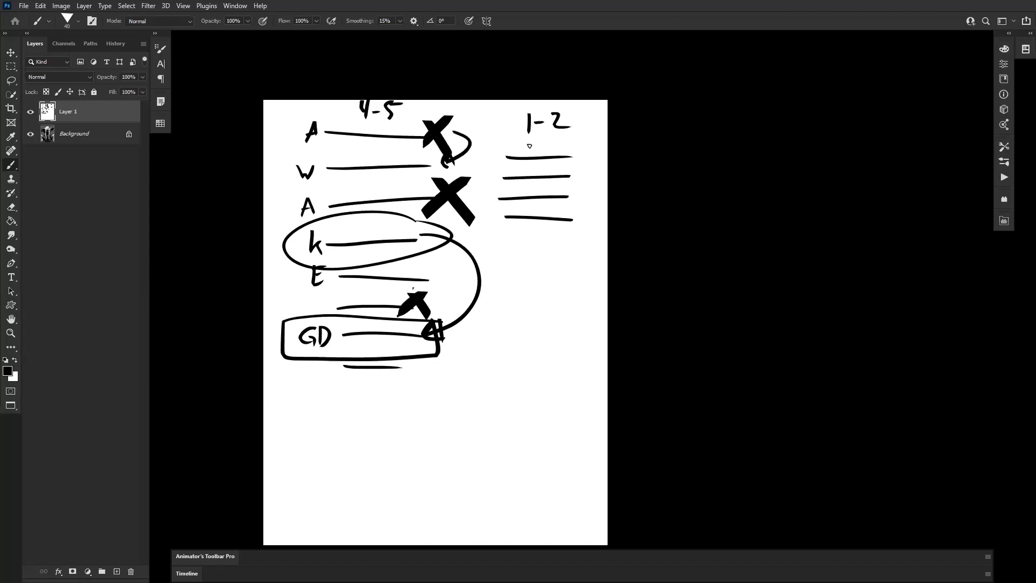
{"action": "left_click", "coordinate": [504, 256], "text": "alt"}
{"action": "key", "text": "]"}
{"action": "key", "text": "]"}
{"action": "key", "text": "]"}
{"action": "key", "text": "]"}
{"action": "key", "text": "]"}
{"action": "mouse_move", "coordinate": [497, 163]}
{"action": "left_mouse_down"}
{"action": "mouse_move", "coordinate": [499, 234]}
{"action": "mouse_move", "coordinate": [501, 150]}
{"action": "mouse_move", "coordinate": [507, 213]}
{"action": "left_mouse_up"}
{"action": "left_click_drag", "start_coordinate": [567, 148], "coordinate": [574, 199]}
{"action": "key", "text": "d"}
{"action": "key", "text": "bracketleft"}
{"action": "key", "text": "bracketleft"}
{"action": "key", "text": "bracketleft"}
{"action": "key", "text": "bracketleft"}
Add a new layer above the list diagram and fill it with white.
{"action": "left_click_drag", "start_coordinate": [470, 307], "coordinate": [484, 244]}
{"action": "key", "text": "ctrl+shift+alt+n"}
{"action": "key", "text": "g"}
{"action": "key", "text": "x"}
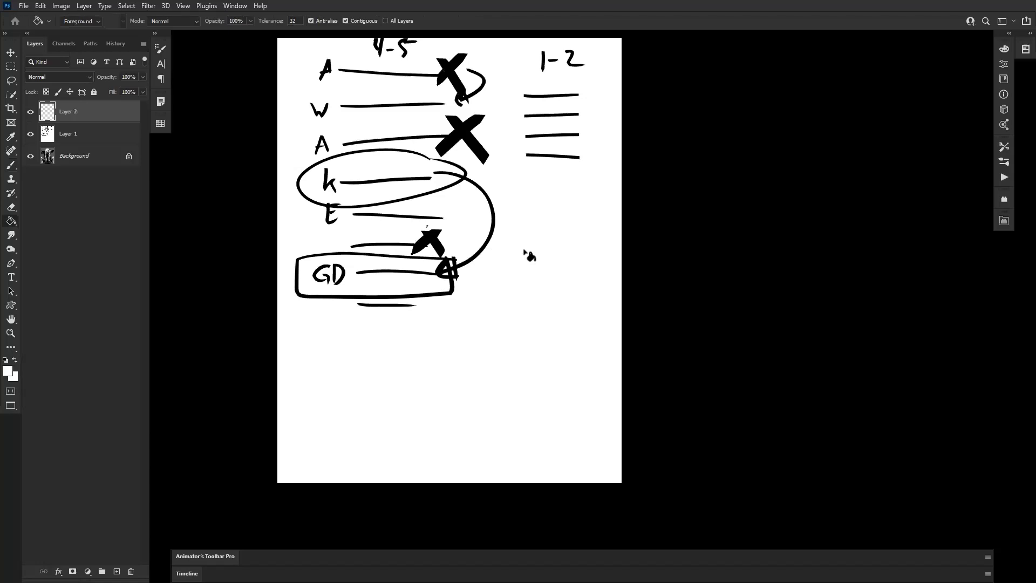
{"action": "left_click", "coordinate": [526, 256]}
{"action": "scroll", "coordinate": [475, 281], "scroll_direction": "up", "scroll_amount": 1}
{"action": "left_click_drag", "start_coordinate": [489, 321], "coordinate": [523, 404]}
Handwrite 365 in black near the upper edge of the new white page.
{"action": "key", "text": "b"}
{"action": "key", "text": "d"}
{"action": "left_click_drag", "start_coordinate": [409, 176], "coordinate": [411, 204]}
{"action": "mouse_move", "coordinate": [450, 171]}
{"action": "left_mouse_down"}
{"action": "mouse_move", "coordinate": [448, 208]}
{"action": "mouse_move", "coordinate": [443, 196]}
{"action": "left_mouse_up"}
{"action": "left_click_drag", "start_coordinate": [478, 175], "coordinate": [471, 204]}
{"action": "left_click_drag", "start_coordinate": [477, 176], "coordinate": [504, 169]}
{"action": "left_click_drag", "start_coordinate": [514, 236], "coordinate": [535, 199]}
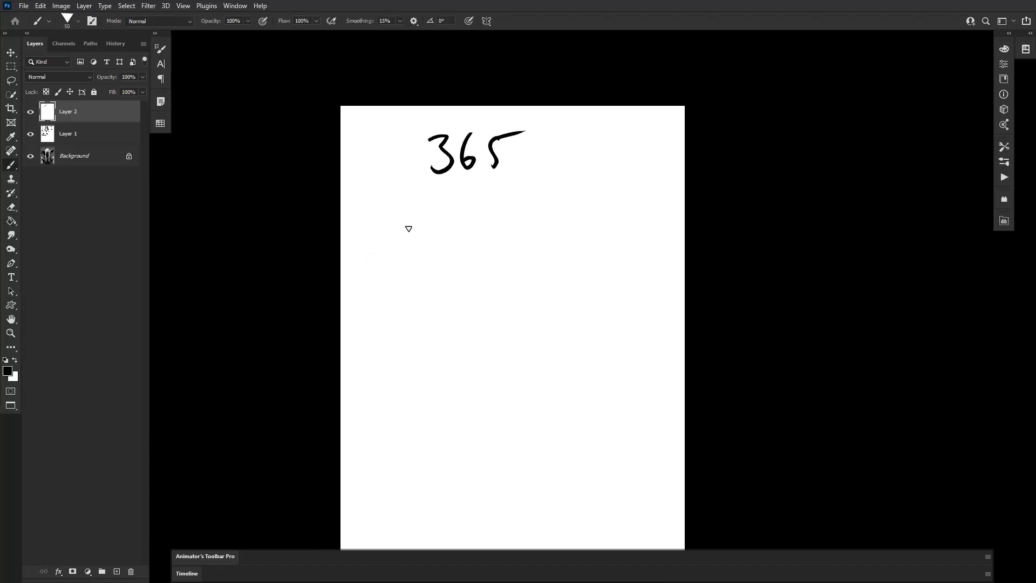
Write 200+ below 365, box it, and draw an arrow pointing right out of the box.
{"action": "mouse_move", "coordinate": [461, 237]}
{"action": "left_mouse_down"}
{"action": "mouse_move", "coordinate": [462, 217]}
{"action": "mouse_move", "coordinate": [437, 196]}
{"action": "mouse_move", "coordinate": [447, 212]}
{"action": "mouse_move", "coordinate": [458, 186]}
{"action": "mouse_move", "coordinate": [476, 185]}
{"action": "left_mouse_up"}
{"action": "mouse_move", "coordinate": [502, 180]}
{"action": "left_mouse_down"}
{"action": "mouse_move", "coordinate": [497, 202]}
{"action": "mouse_move", "coordinate": [514, 188]}
{"action": "mouse_move", "coordinate": [407, 225]}
{"action": "mouse_move", "coordinate": [530, 212]}
{"action": "mouse_move", "coordinate": [521, 183]}
{"action": "mouse_move", "coordinate": [516, 285]}
{"action": "mouse_move", "coordinate": [554, 200]}
{"action": "left_mouse_up"}
{"action": "scroll", "coordinate": [515, 280], "scroll_direction": "right", "scroll_amount": 1}
{"action": "left_click_drag", "start_coordinate": [540, 189], "coordinate": [543, 209]}
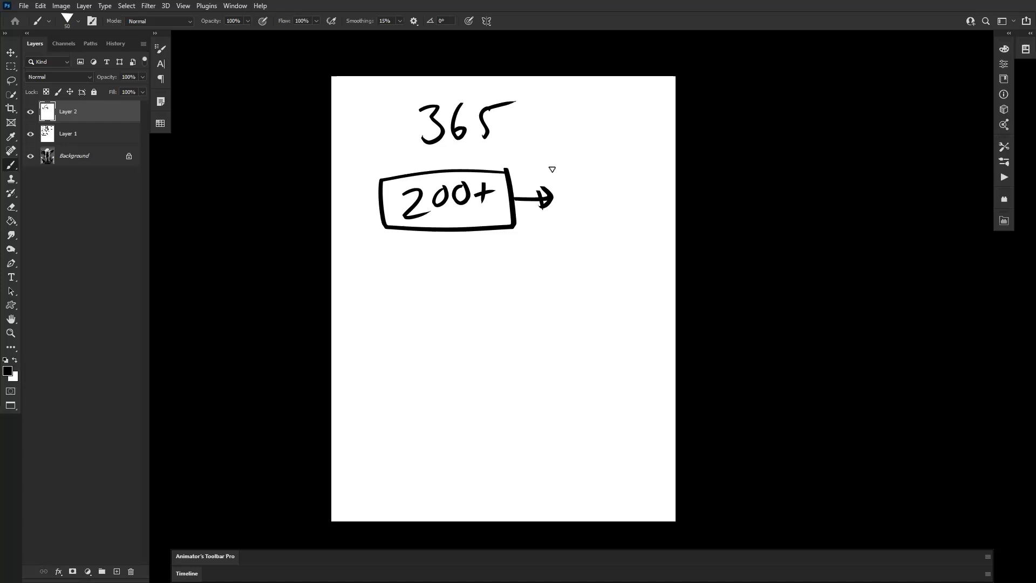
{"action": "mouse_move", "coordinate": [550, 254]}
{"action": "left_mouse_down"}
{"action": "mouse_move", "coordinate": [542, 281]}
{"action": "mouse_move", "coordinate": [558, 282]}
{"action": "left_mouse_up"}
Write PW over FT at the arrow's end with a dividing line between them, and circle both labels.
{"action": "key", "text": "["}
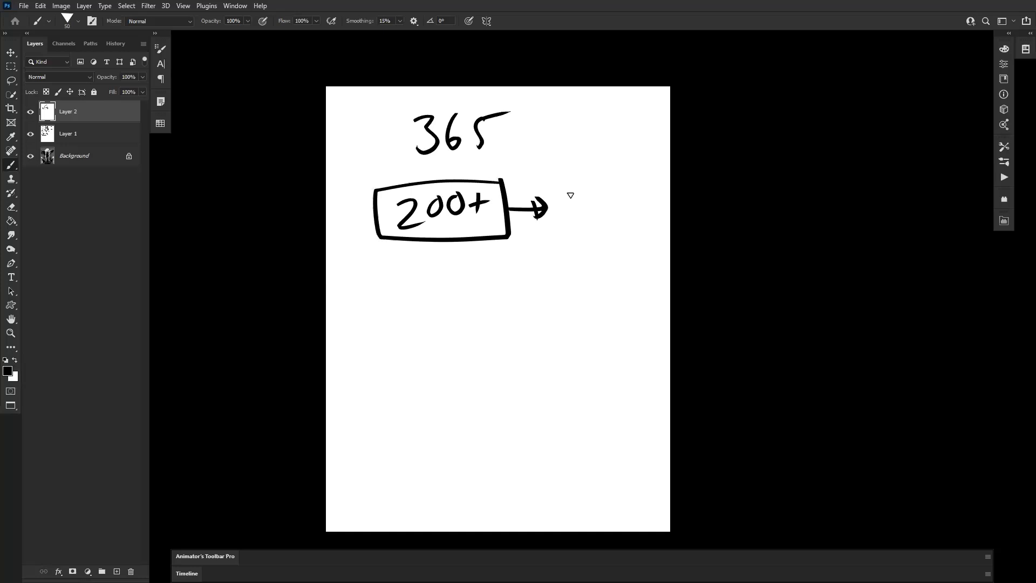
{"action": "mouse_move", "coordinate": [569, 178]}
{"action": "left_mouse_down"}
{"action": "mouse_move", "coordinate": [591, 190]}
{"action": "mouse_move", "coordinate": [603, 169]}
{"action": "left_mouse_up"}
{"action": "left_click_drag", "start_coordinate": [576, 240], "coordinate": [567, 231]}
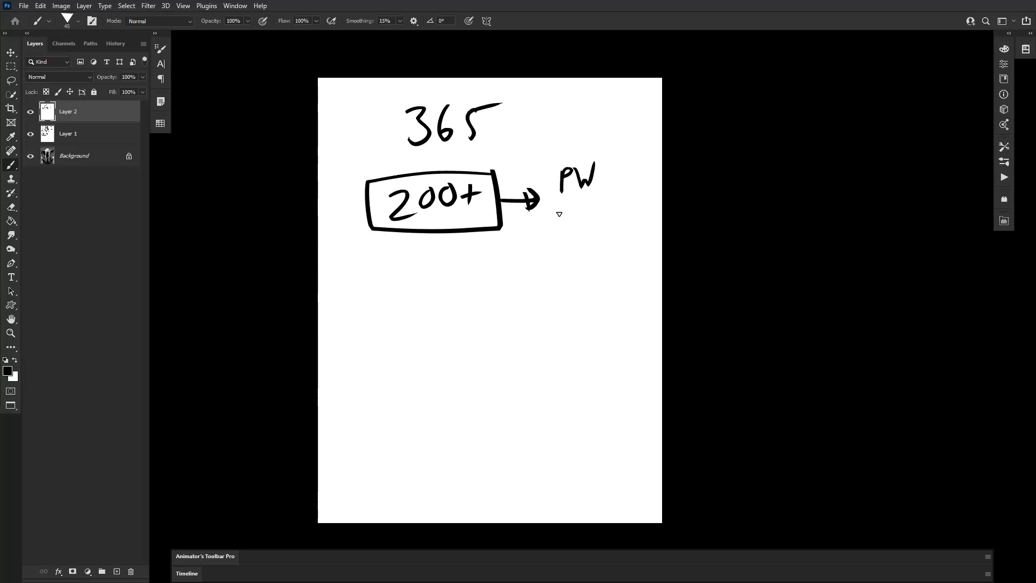
{"action": "left_click_drag", "start_coordinate": [554, 205], "coordinate": [606, 181]}
{"action": "mouse_move", "coordinate": [565, 203]}
{"action": "left_mouse_down"}
{"action": "mouse_move", "coordinate": [562, 232]}
{"action": "mouse_move", "coordinate": [576, 227]}
{"action": "left_mouse_up"}
{"action": "left_click", "coordinate": [586, 223]}
{"action": "key", "text": "ctrl+z"}
{"action": "key", "text": "ctrl+z"}
{"action": "key", "text": "ctrl+z"}
{"action": "left_click_drag", "start_coordinate": [563, 206], "coordinate": [577, 209]}
{"action": "mouse_move", "coordinate": [583, 202]}
{"action": "left_mouse_down"}
{"action": "mouse_move", "coordinate": [595, 200]}
{"action": "mouse_move", "coordinate": [590, 223]}
{"action": "left_mouse_up"}
{"action": "mouse_move", "coordinate": [583, 151]}
{"action": "left_mouse_down"}
{"action": "mouse_move", "coordinate": [610, 220]}
{"action": "mouse_move", "coordinate": [601, 156]}
{"action": "left_mouse_up"}
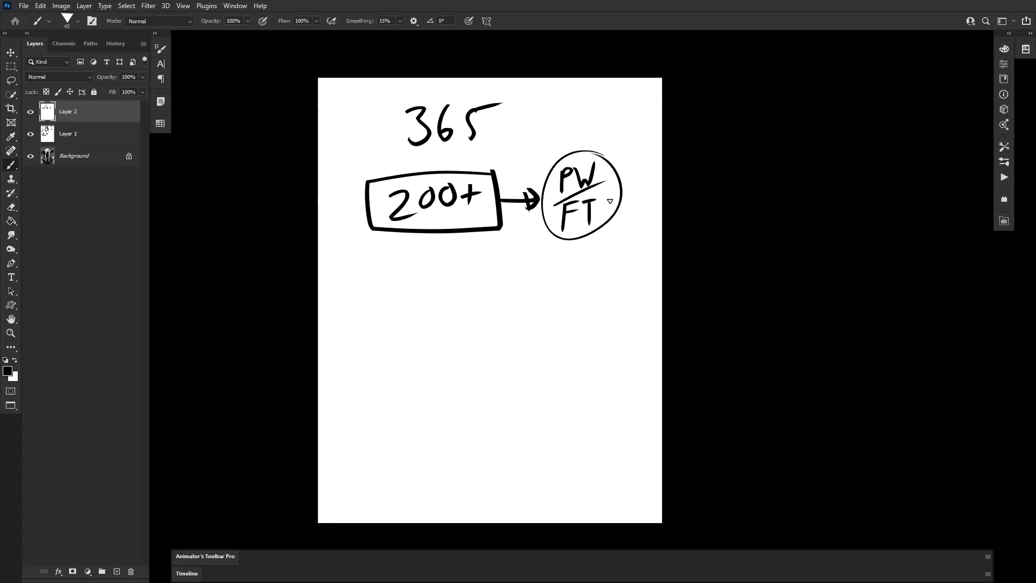
{"action": "left_click_drag", "start_coordinate": [537, 338], "coordinate": [545, 324]}
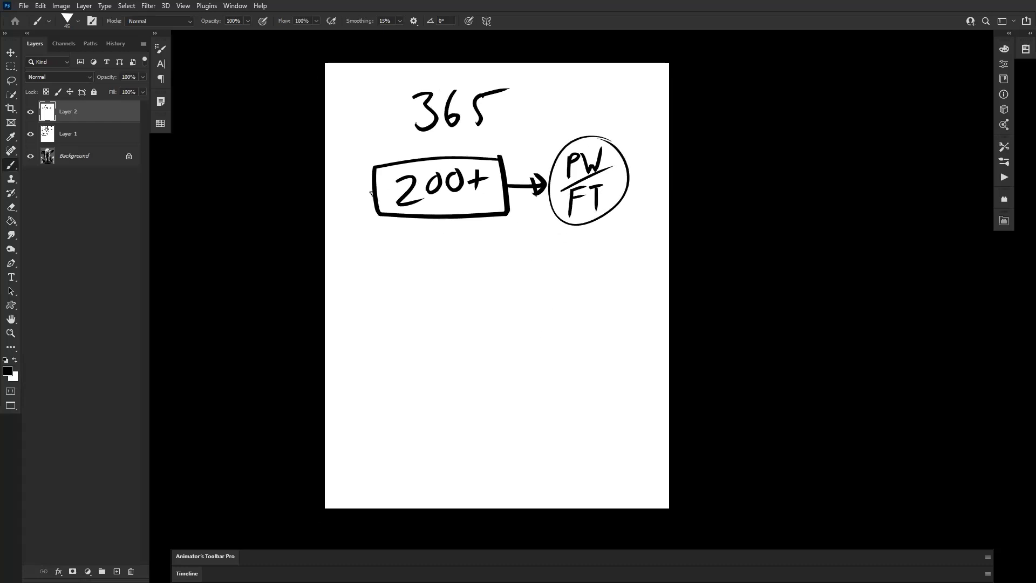
{"action": "mouse_move", "coordinate": [444, 138]}
{"action": "left_mouse_down"}
{"action": "mouse_move", "coordinate": [419, 243]}
{"action": "mouse_move", "coordinate": [492, 152]}
{"action": "left_mouse_up"}
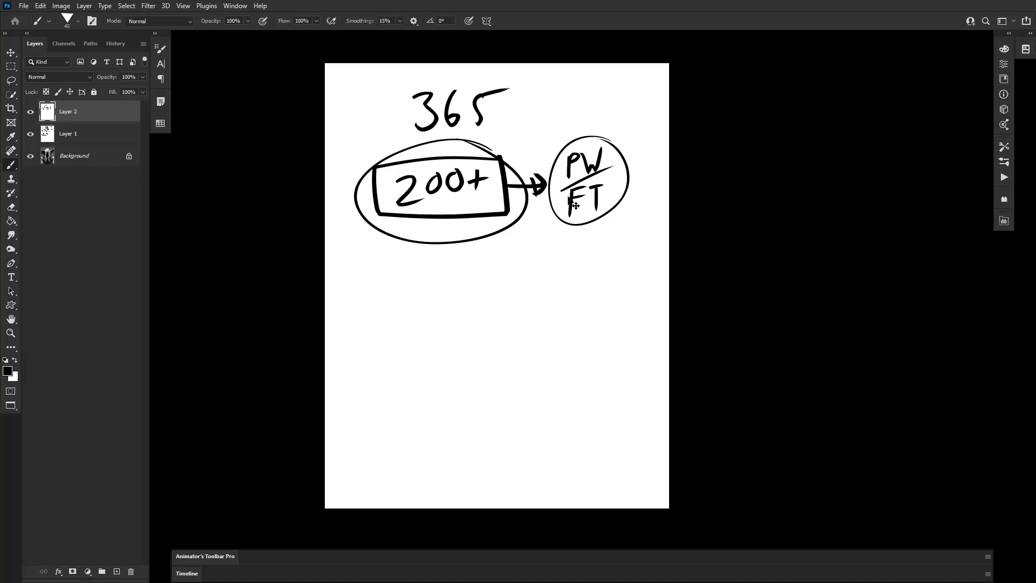
{"action": "key", "text": "ctrl+z"}
{"action": "left_click_drag", "start_coordinate": [652, 154], "coordinate": [627, 173]}
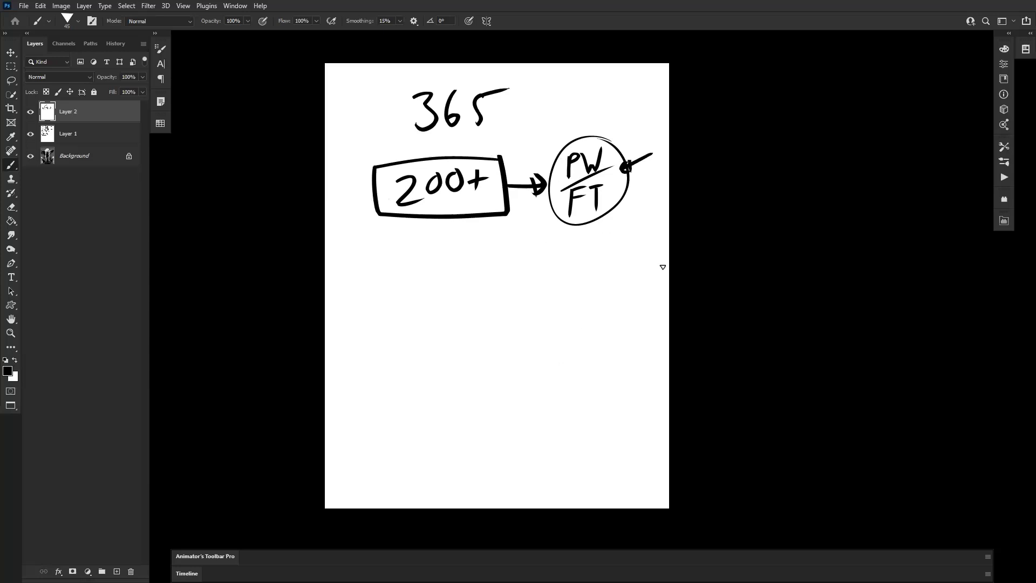
{"action": "mouse_move", "coordinate": [512, 87]}
{"action": "left_mouse_down"}
{"action": "mouse_move", "coordinate": [461, 143]}
{"action": "mouse_move", "coordinate": [510, 80]}
{"action": "left_mouse_up"}
{"action": "key", "text": "ctrl+z"}
{"action": "mouse_move", "coordinate": [644, 125]}
{"action": "left_mouse_down"}
{"action": "mouse_move", "coordinate": [608, 147]}
{"action": "mouse_move", "coordinate": [619, 141]}
{"action": "left_mouse_up"}
{"action": "mouse_move", "coordinate": [637, 202]}
{"action": "left_mouse_down"}
{"action": "mouse_move", "coordinate": [611, 190]}
{"action": "mouse_move", "coordinate": [617, 199]}
{"action": "left_mouse_up"}
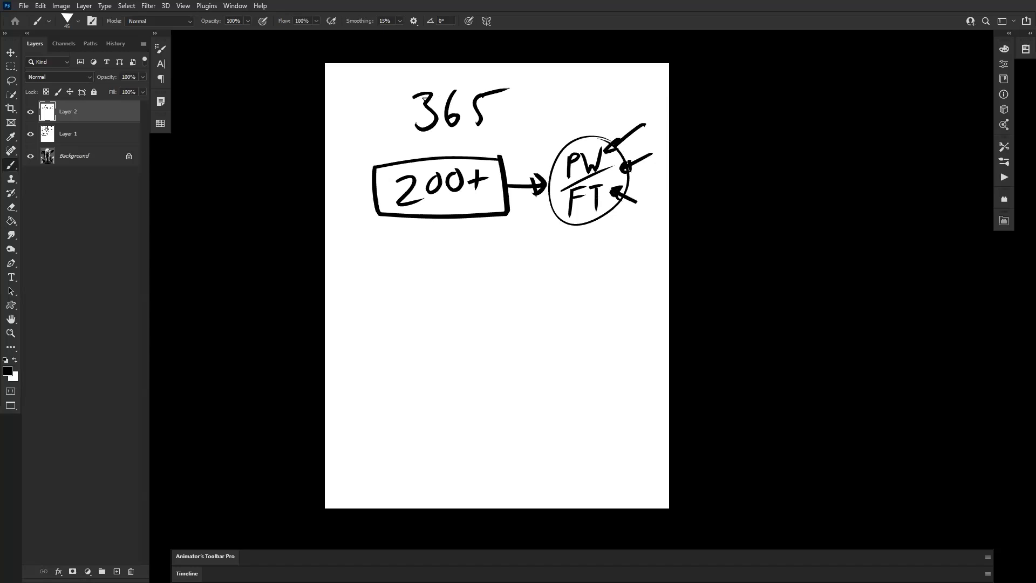
{"action": "key", "text": "ctrl+z"}
{"action": "key", "text": "ctrl+z"}
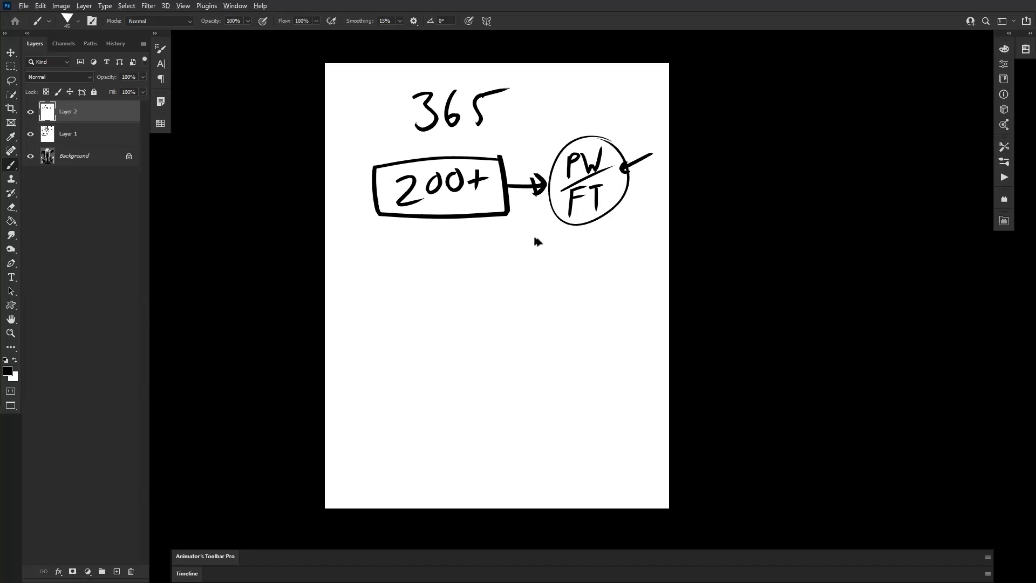
{"action": "key", "text": "ctrl+z"}
Draw an arrow from the 200+ box down to a double-circled W, and cross out the PW and FT labels.
{"action": "mouse_move", "coordinate": [469, 209]}
{"action": "left_mouse_down"}
{"action": "mouse_move", "coordinate": [502, 264]}
{"action": "mouse_move", "coordinate": [517, 249]}
{"action": "left_mouse_up"}
{"action": "mouse_move", "coordinate": [494, 283]}
{"action": "left_mouse_down"}
{"action": "mouse_move", "coordinate": [553, 288]}
{"action": "mouse_move", "coordinate": [518, 270]}
{"action": "mouse_move", "coordinate": [538, 265]}
{"action": "left_mouse_up"}
{"action": "left_click_drag", "start_coordinate": [543, 142], "coordinate": [609, 129]}
{"action": "mouse_move", "coordinate": [561, 189]}
{"action": "left_mouse_down"}
{"action": "mouse_move", "coordinate": [598, 213]}
{"action": "mouse_move", "coordinate": [555, 221]}
{"action": "left_mouse_up"}
{"action": "mouse_move", "coordinate": [556, 260]}
{"action": "left_mouse_down"}
{"action": "mouse_move", "coordinate": [467, 326]}
{"action": "mouse_move", "coordinate": [474, 280]}
{"action": "left_mouse_up"}
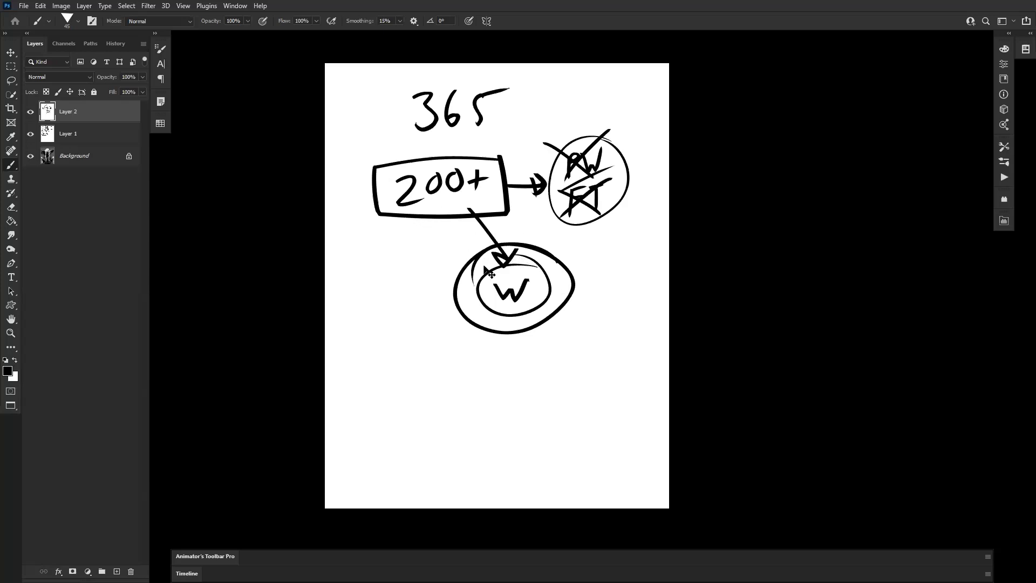
Draw a short arrow pointing at the W circle from its left, with question marks around the arrow's tail.
{"action": "mouse_move", "coordinate": [418, 255]}
{"action": "left_mouse_down"}
{"action": "mouse_move", "coordinate": [444, 265]}
{"action": "mouse_move", "coordinate": [437, 275]}
{"action": "left_mouse_up"}
{"action": "left_click_drag", "start_coordinate": [403, 235], "coordinate": [429, 232]}
{"action": "left_click_drag", "start_coordinate": [387, 267], "coordinate": [403, 265]}
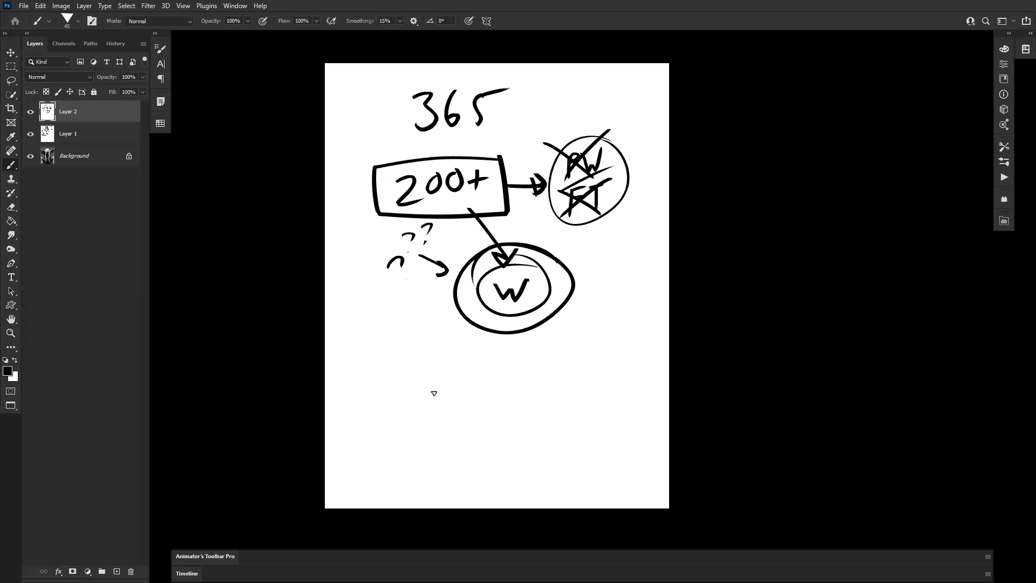
Enlarge the brush to 70 and draw a stack of horizontal lines below and left of the W circle.
{"action": "scroll", "coordinate": [456, 315], "scroll_direction": "down", "scroll_amount": 2}
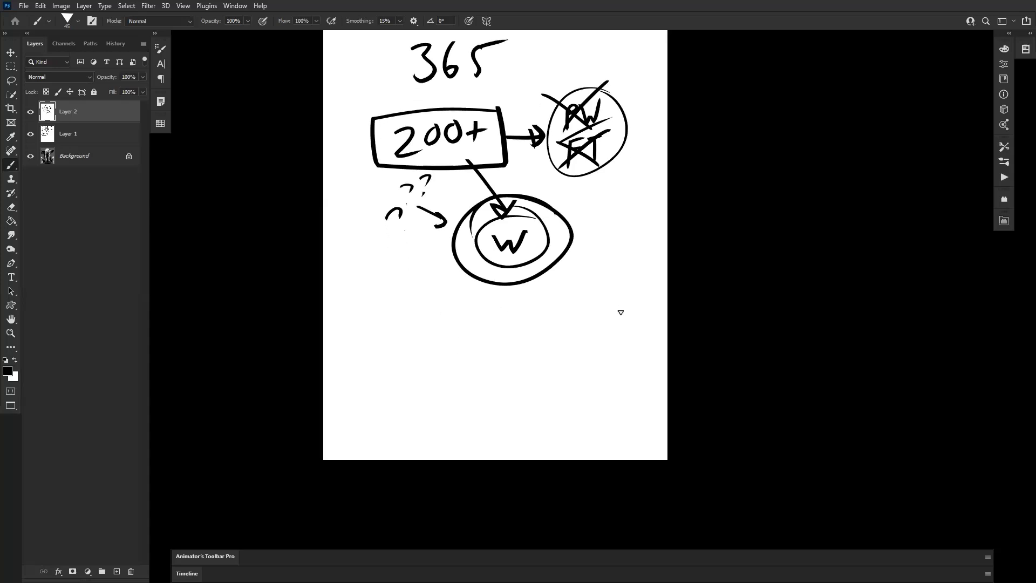
{"action": "key", "text": "bracketright"}
{"action": "key", "text": "bracketright"}
{"action": "key", "text": "bracketright"}
{"action": "left_click_drag", "start_coordinate": [592, 219], "coordinate": [614, 209]}
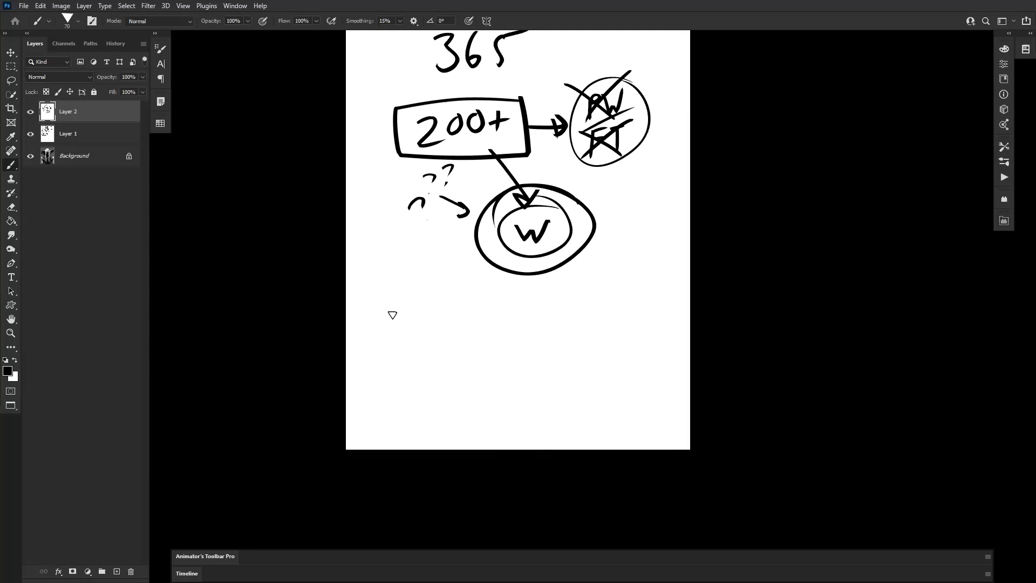
{"action": "mouse_move", "coordinate": [381, 306]}
{"action": "left_mouse_down"}
{"action": "mouse_move", "coordinate": [475, 301]}
{"action": "mouse_move", "coordinate": [391, 322]}
{"action": "mouse_move", "coordinate": [486, 325]}
{"action": "left_mouse_up"}
{"action": "left_click_drag", "start_coordinate": [399, 354], "coordinate": [465, 354]}
{"action": "left_click_drag", "start_coordinate": [388, 383], "coordinate": [440, 388]}
{"action": "mouse_move", "coordinate": [395, 409]}
{"action": "left_mouse_down"}
{"action": "mouse_move", "coordinate": [445, 409]}
{"action": "mouse_move", "coordinate": [431, 425]}
{"action": "left_mouse_up"}
Shrink the brush to 50 and draw an arrow pointing left at the second line of the stack.
{"action": "key", "text": "bracketleft"}
{"action": "key", "text": "bracketleft"}
{"action": "left_click_drag", "start_coordinate": [500, 319], "coordinate": [519, 322]}
{"action": "mouse_move", "coordinate": [488, 320]}
{"action": "left_mouse_down"}
{"action": "mouse_move", "coordinate": [501, 313]}
{"action": "mouse_move", "coordinate": [499, 328]}
{"action": "left_mouse_up"}
{"action": "left_click_drag", "start_coordinate": [576, 326], "coordinate": [522, 307]}
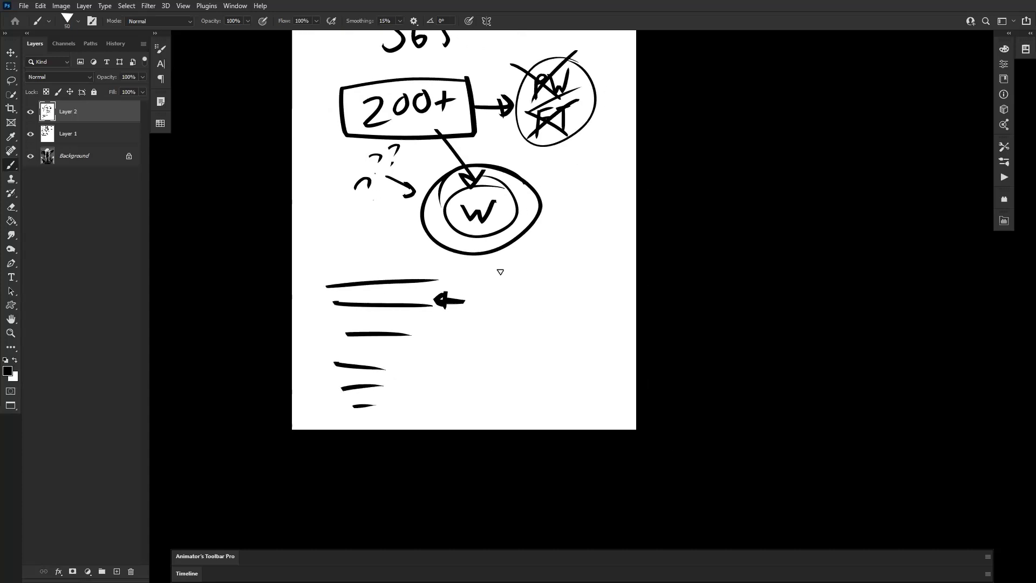
Write WO to the right of the line stack, followed by an arrow to the number 15.
{"action": "mouse_move", "coordinate": [499, 271]}
{"action": "left_mouse_down"}
{"action": "mouse_move", "coordinate": [512, 288]}
{"action": "mouse_move", "coordinate": [523, 270]}
{"action": "left_mouse_up"}
{"action": "mouse_move", "coordinate": [529, 270]}
{"action": "left_mouse_down"}
{"action": "mouse_move", "coordinate": [525, 281]}
{"action": "mouse_move", "coordinate": [530, 270]}
{"action": "left_mouse_up"}
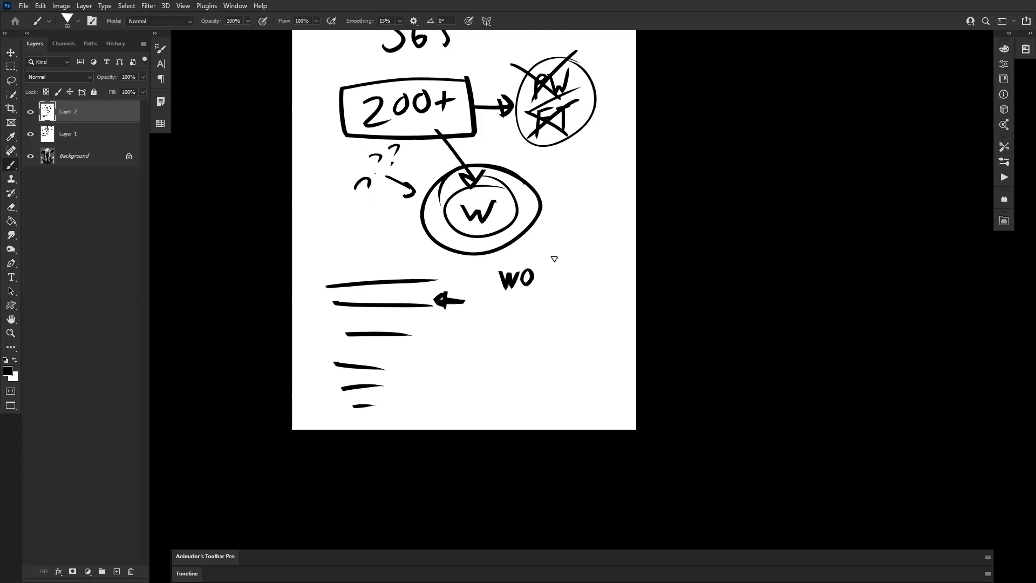
{"action": "left_click_drag", "start_coordinate": [554, 277], "coordinate": [560, 280]}
{"action": "left_click_drag", "start_coordinate": [584, 268], "coordinate": [585, 284]}
{"action": "left_click_drag", "start_coordinate": [593, 264], "coordinate": [595, 282]}
{"action": "left_click_drag", "start_coordinate": [596, 263], "coordinate": [607, 260]}
Write a second 15 beneath the first with its own arrow pointing to it.
{"action": "left_click_drag", "start_coordinate": [582, 310], "coordinate": [583, 325]}
{"action": "mouse_move", "coordinate": [593, 307]}
{"action": "left_mouse_down"}
{"action": "mouse_move", "coordinate": [591, 325]}
{"action": "mouse_move", "coordinate": [608, 302]}
{"action": "left_mouse_up"}
{"action": "scroll", "coordinate": [555, 381], "scroll_direction": "down", "scroll_amount": 1}
{"action": "left_click_drag", "start_coordinate": [538, 290], "coordinate": [569, 290]}
{"action": "left_click_drag", "start_coordinate": [558, 281], "coordinate": [564, 298]}
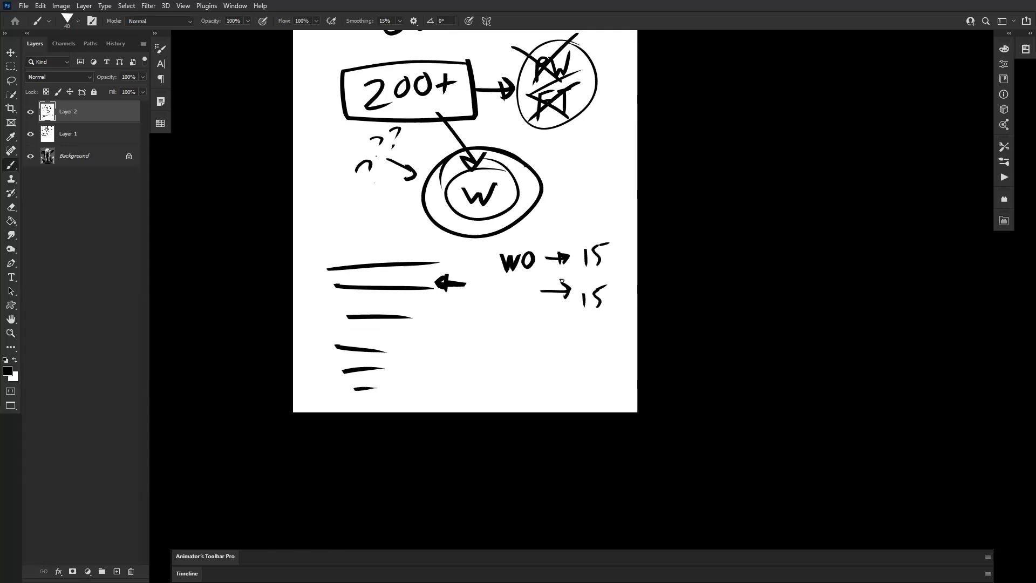
{"action": "scroll", "coordinate": [550, 380], "scroll_direction": "down", "scroll_amount": 2}
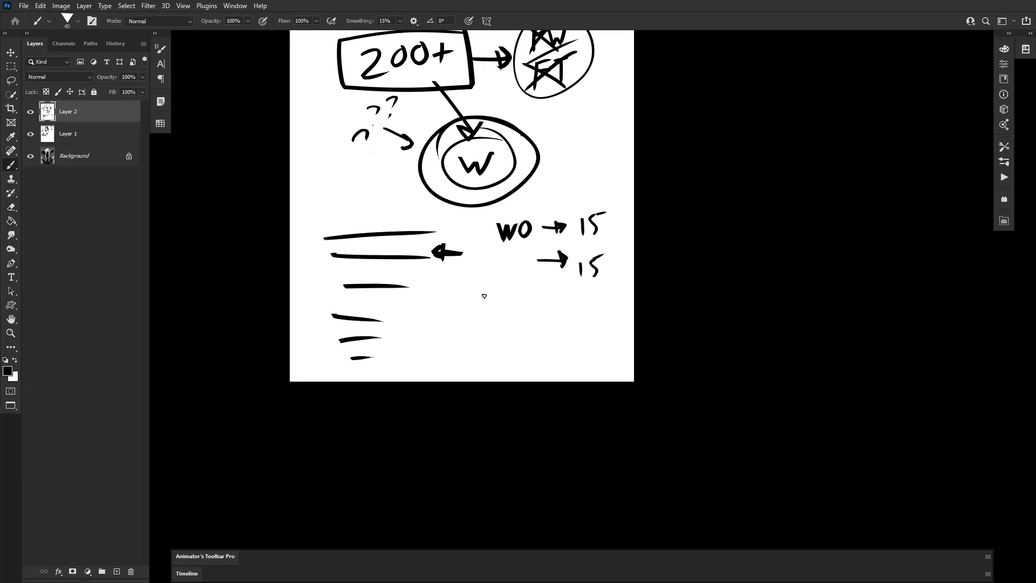
Write three more 15s down the column and extend the first entry to 15-20.
{"action": "left_click_drag", "start_coordinate": [613, 205], "coordinate": [615, 213]}
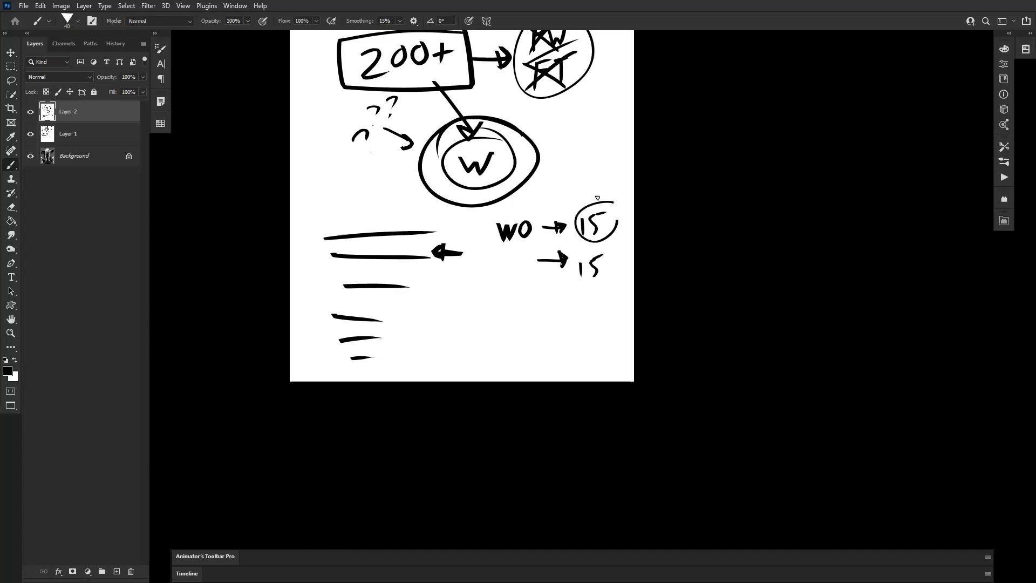
{"action": "key", "text": "ctrl+z"}
{"action": "mouse_move", "coordinate": [584, 294]}
{"action": "left_mouse_down"}
{"action": "mouse_move", "coordinate": [591, 350]}
{"action": "mouse_move", "coordinate": [576, 372]}
{"action": "mouse_move", "coordinate": [613, 347]}
{"action": "left_mouse_up"}
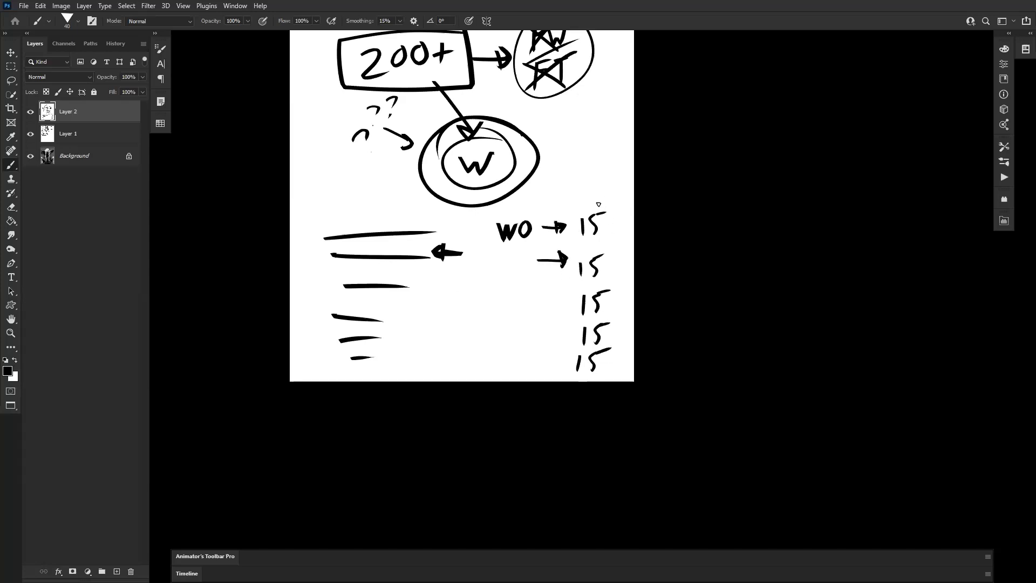
{"action": "left_click_drag", "start_coordinate": [605, 223], "coordinate": [629, 227]}
Write a circled 30 and a circled 60 left of the 15s, and cross both out with one large X.
{"action": "mouse_move", "coordinate": [472, 326]}
{"action": "left_mouse_down"}
{"action": "mouse_move", "coordinate": [475, 344]}
{"action": "mouse_move", "coordinate": [492, 318]}
{"action": "left_mouse_up"}
{"action": "mouse_move", "coordinate": [507, 309]}
{"action": "left_mouse_down"}
{"action": "mouse_move", "coordinate": [486, 351]}
{"action": "mouse_move", "coordinate": [494, 311]}
{"action": "mouse_move", "coordinate": [527, 324]}
{"action": "mouse_move", "coordinate": [547, 306]}
{"action": "mouse_move", "coordinate": [546, 289]}
{"action": "left_mouse_up"}
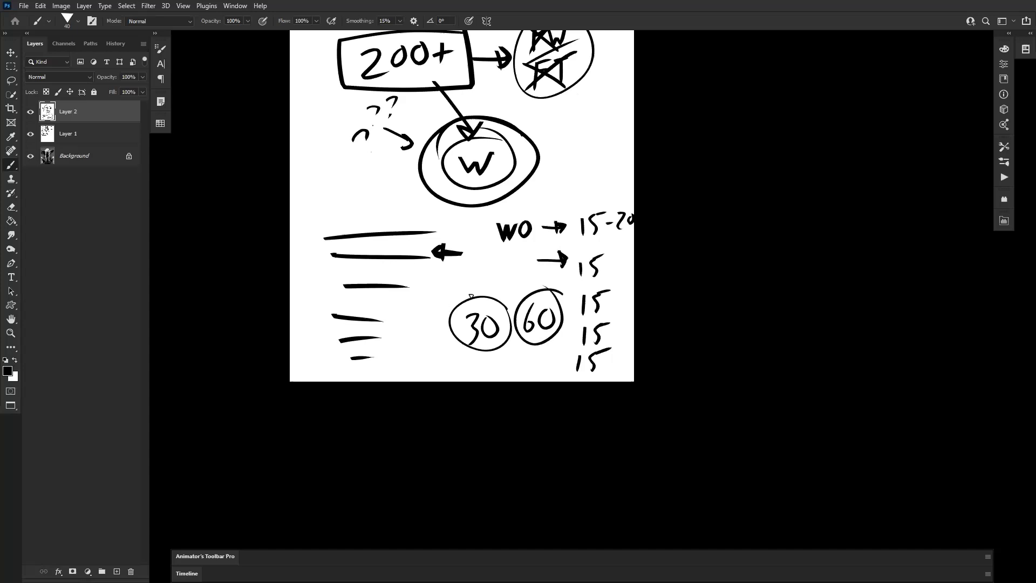
{"action": "left_click_drag", "start_coordinate": [450, 289], "coordinate": [532, 332]}
{"action": "key", "text": "bracketright"}
{"action": "key", "text": "bracketright"}
{"action": "key", "text": "bracketright"}
{"action": "key", "text": "bracketright"}
{"action": "key", "text": "bracketright"}
{"action": "key", "text": "bracketright"}
{"action": "key", "text": "bracketright"}
{"action": "key", "text": "bracketright"}
{"action": "key", "text": "bracketright"}
{"action": "left_click_drag", "start_coordinate": [565, 289], "coordinate": [455, 345]}
Shrink the brush to 70 and draw three short horizontal lines to the right of the W circle.
{"action": "key", "text": "space"}
{"action": "mouse_move", "coordinate": [514, 284]}
{"action": "left_mouse_down"}
{"action": "mouse_move", "coordinate": [473, 326]}
{"action": "mouse_move", "coordinate": [447, 377]}
{"action": "left_mouse_up"}
{"action": "key", "text": "bracketleft"}
{"action": "key", "text": "bracketleft"}
{"action": "key", "text": "bracketleft"}
{"action": "key", "text": "bracketleft"}
{"action": "mouse_move", "coordinate": [513, 211]}
{"action": "left_mouse_down"}
{"action": "mouse_move", "coordinate": [550, 211]}
{"action": "mouse_move", "coordinate": [506, 231]}
{"action": "mouse_move", "coordinate": [546, 245]}
{"action": "left_mouse_up"}
{"action": "key", "text": "bracketleft"}
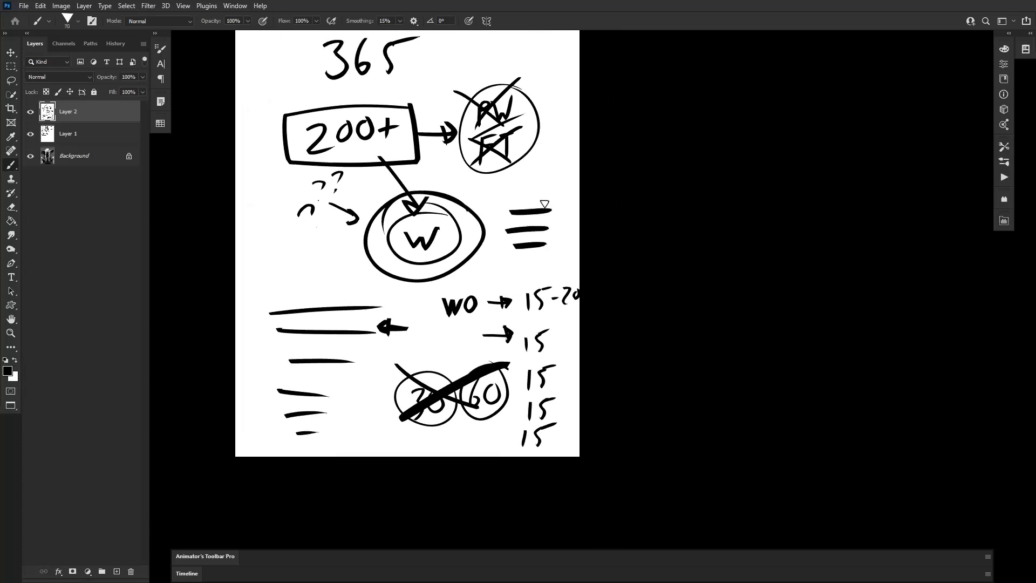
{"action": "left_click_drag", "start_coordinate": [501, 271], "coordinate": [525, 232]}
Write 30,000 above the three short lines with a small thin brush, and place a small arrow before it.
{"action": "key", "text": "bracketleft"}
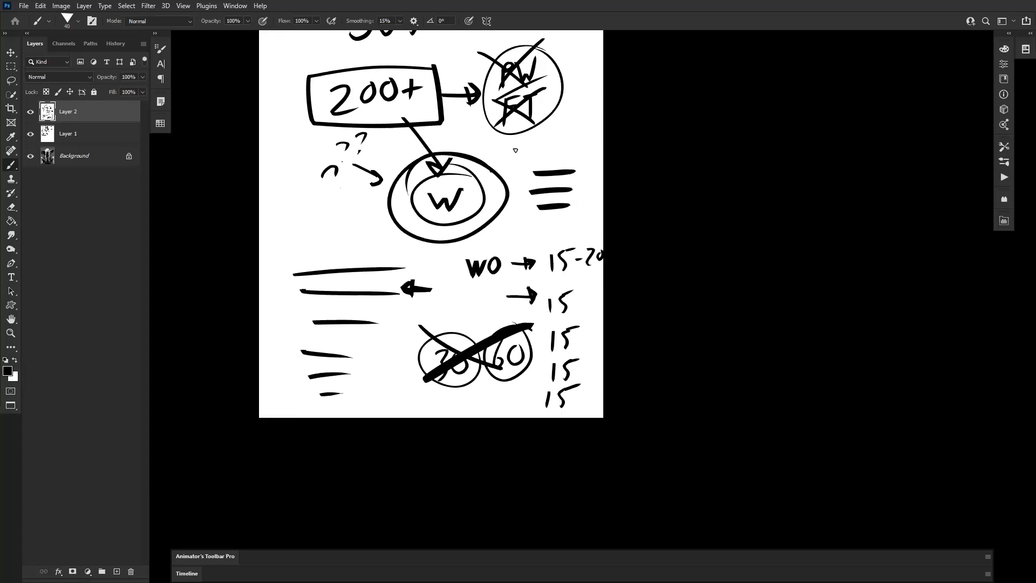
{"action": "mouse_move", "coordinate": [515, 147]}
{"action": "left_mouse_down"}
{"action": "mouse_move", "coordinate": [533, 161]}
{"action": "mouse_move", "coordinate": [519, 156]}
{"action": "mouse_move", "coordinate": [532, 142]}
{"action": "mouse_move", "coordinate": [538, 156]}
{"action": "mouse_move", "coordinate": [573, 131]}
{"action": "left_mouse_up"}
{"action": "key", "text": "ctrl+z"}
{"action": "key", "text": "ctrl+z"}
{"action": "key", "text": "z"}
{"action": "left_click", "coordinate": [546, 153]}
{"action": "key", "text": "ctrl+z"}
{"action": "key", "text": "b"}
{"action": "left_click_drag", "start_coordinate": [484, 146], "coordinate": [488, 156]}
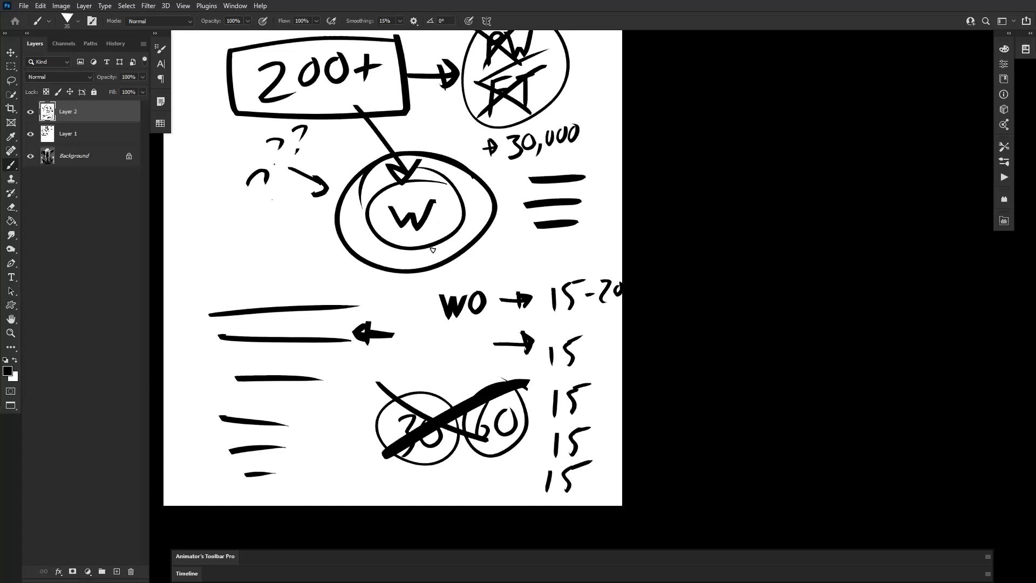
Write 10 directly beneath 30,000, and write 35-45 below the three short lines.
{"action": "mouse_move", "coordinate": [560, 152]}
{"action": "left_mouse_down"}
{"action": "mouse_move", "coordinate": [562, 166]}
{"action": "mouse_move", "coordinate": [576, 151]}
{"action": "left_mouse_up"}
{"action": "mouse_move", "coordinate": [534, 105]}
{"action": "left_mouse_down"}
{"action": "mouse_move", "coordinate": [588, 98]}
{"action": "mouse_move", "coordinate": [541, 90]}
{"action": "left_mouse_up"}
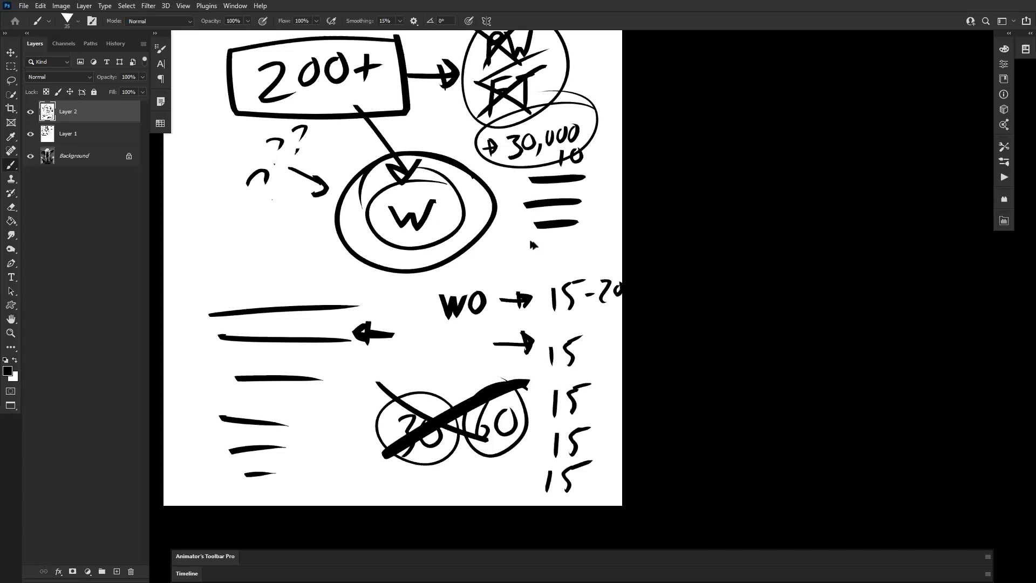
{"action": "key", "text": "ctrl+z"}
{"action": "left_click_drag", "start_coordinate": [508, 207], "coordinate": [482, 220]}
{"action": "mouse_move", "coordinate": [472, 259]}
{"action": "left_mouse_down"}
{"action": "mouse_move", "coordinate": [485, 269]}
{"action": "mouse_move", "coordinate": [475, 286]}
{"action": "left_mouse_up"}
{"action": "mouse_move", "coordinate": [501, 257]}
{"action": "left_mouse_down"}
{"action": "mouse_move", "coordinate": [493, 278]}
{"action": "mouse_move", "coordinate": [522, 247]}
{"action": "mouse_move", "coordinate": [546, 263]}
{"action": "left_mouse_up"}
{"action": "mouse_move", "coordinate": [549, 246]}
{"action": "left_mouse_down"}
{"action": "mouse_move", "coordinate": [547, 272]}
{"action": "mouse_move", "coordinate": [562, 272]}
{"action": "left_mouse_up"}
{"action": "left_click_drag", "start_coordinate": [571, 241], "coordinate": [583, 234]}
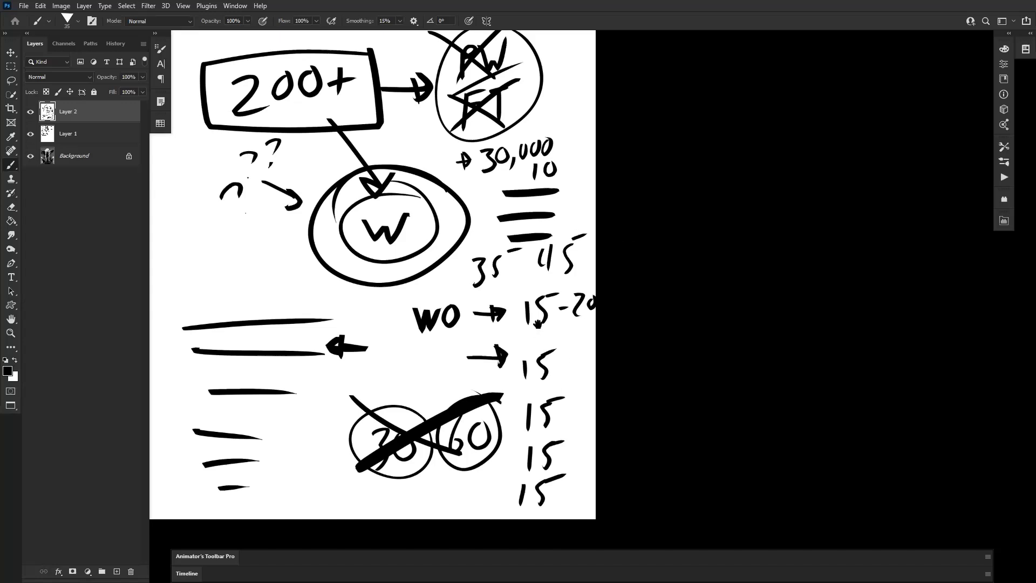
Cross out the 30,000 figure and the 35-45 range with large X marks, using a brush size of 50.
{"action": "scroll", "coordinate": [538, 324], "scroll_direction": "up", "scroll_amount": 3}
{"action": "left_click_drag", "start_coordinate": [481, 208], "coordinate": [544, 254]}
{"action": "left_click_drag", "start_coordinate": [568, 196], "coordinate": [479, 253]}
{"action": "key", "text": "bracketright"}
{"action": "left_click_drag", "start_coordinate": [500, 302], "coordinate": [503, 252]}
{"action": "left_click_drag", "start_coordinate": [465, 269], "coordinate": [589, 294]}
{"action": "mouse_move", "coordinate": [598, 255]}
{"action": "left_mouse_down"}
{"action": "mouse_move", "coordinate": [469, 302]}
{"action": "mouse_move", "coordinate": [538, 209]}
{"action": "left_mouse_up"}
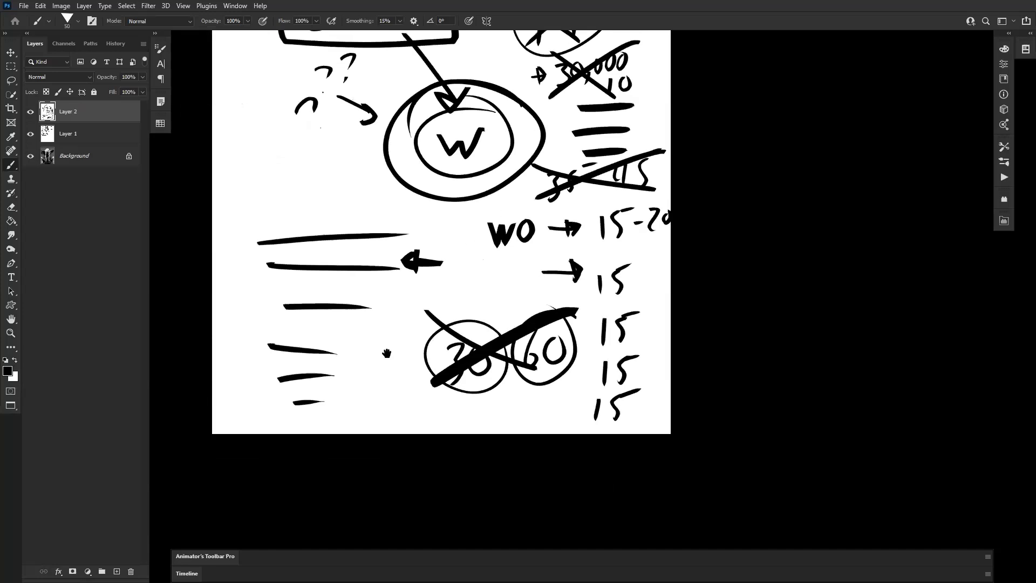
Shrink the brush and write 20 beneath the crossed-out 30.
{"action": "left_click_drag", "start_coordinate": [388, 352], "coordinate": [426, 278]}
{"action": "key", "text": "bracketleft"}
{"action": "mouse_move", "coordinate": [469, 337]}
{"action": "left_mouse_down"}
{"action": "mouse_move", "coordinate": [493, 347]}
{"action": "mouse_move", "coordinate": [498, 330]}
{"action": "mouse_move", "coordinate": [529, 326]}
{"action": "left_mouse_up"}
{"action": "key", "text": "bracketleft"}
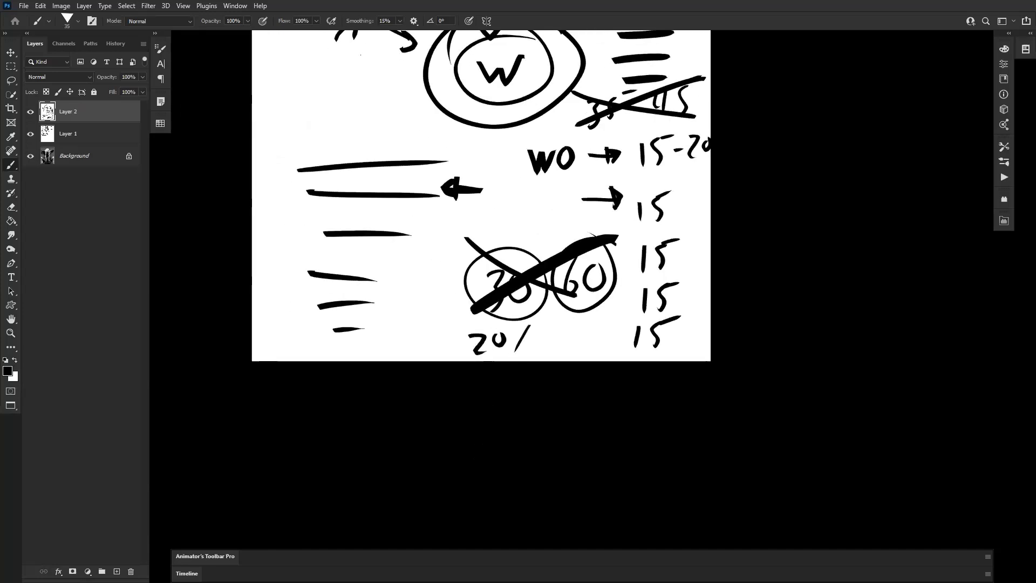
{"action": "key", "text": "ctrl+z"}
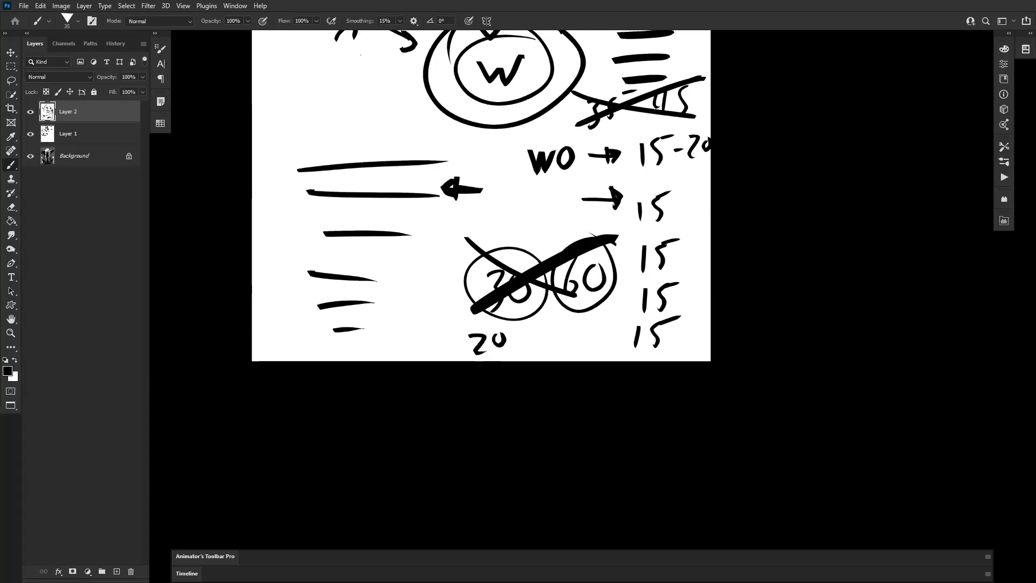
{"action": "left_click_drag", "start_coordinate": [567, 240], "coordinate": [500, 315]}
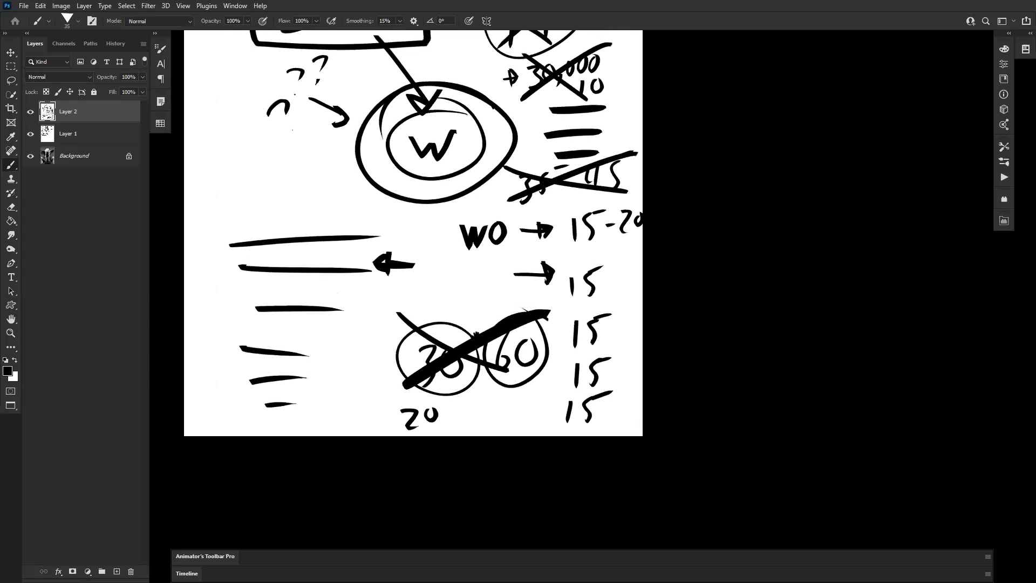
{"action": "mouse_move", "coordinate": [473, 398]}
{"action": "left_mouse_down"}
{"action": "mouse_move", "coordinate": [481, 409]}
{"action": "mouse_move", "coordinate": [523, 411]}
{"action": "left_mouse_up"}
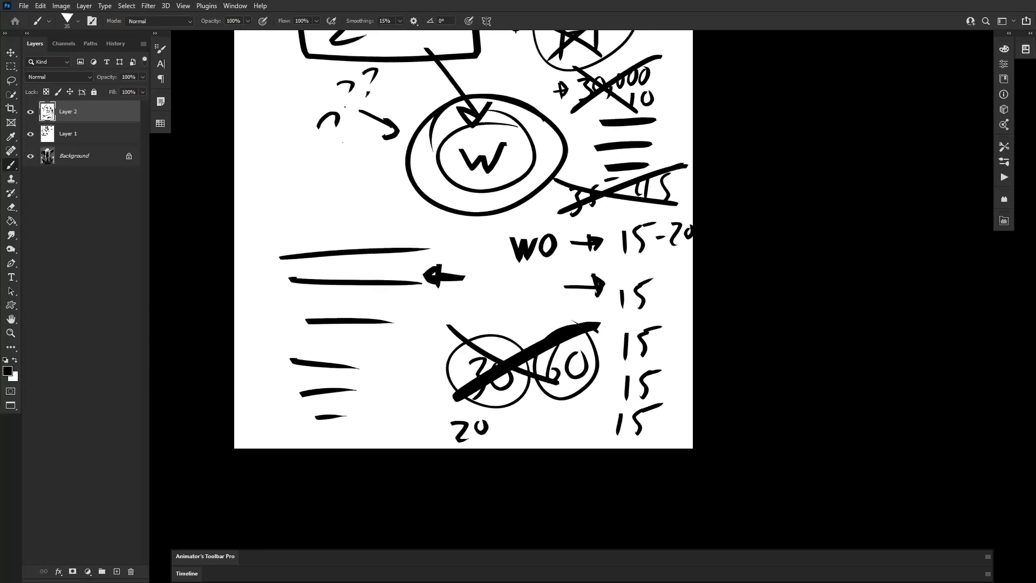
{"action": "left_click_drag", "start_coordinate": [557, 376], "coordinate": [559, 347]}
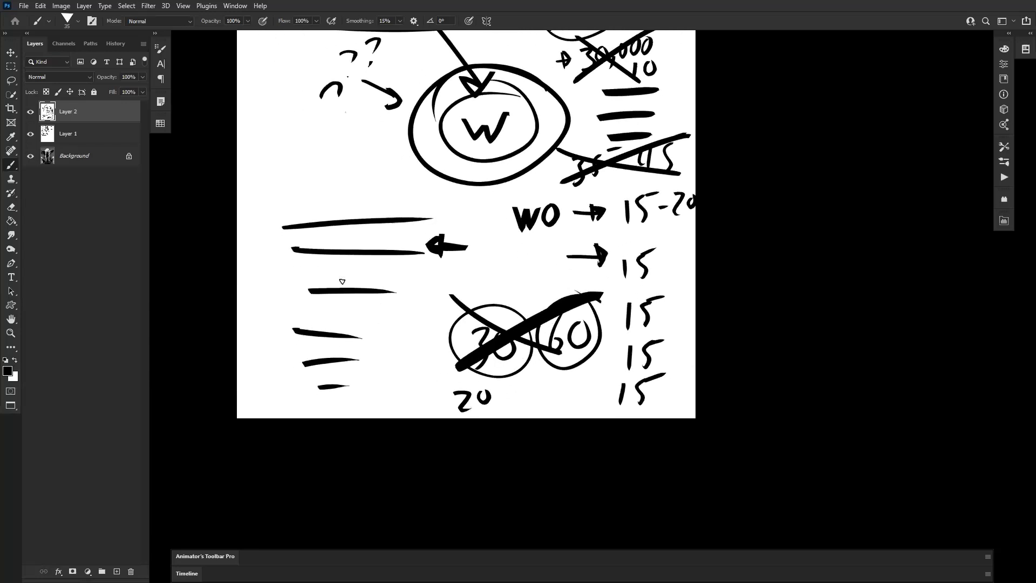
Draw a small upright rectangle below WO, with an arrow pointing left into it from the existing arrow's tail.
{"action": "left_click_drag", "start_coordinate": [358, 340], "coordinate": [325, 364]}
{"action": "mouse_move", "coordinate": [457, 312]}
{"action": "left_mouse_down"}
{"action": "mouse_move", "coordinate": [483, 296]}
{"action": "mouse_move", "coordinate": [458, 313]}
{"action": "mouse_move", "coordinate": [489, 308]}
{"action": "mouse_move", "coordinate": [474, 286]}
{"action": "mouse_move", "coordinate": [490, 293]}
{"action": "mouse_move", "coordinate": [471, 281]}
{"action": "left_mouse_up"}
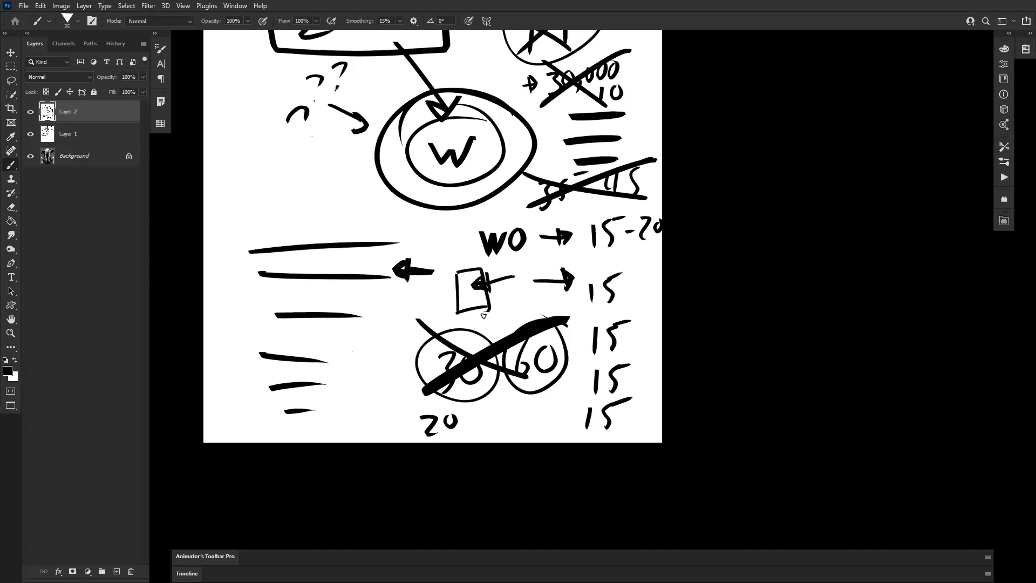
{"action": "left_click_drag", "start_coordinate": [487, 319], "coordinate": [500, 328]}
{"action": "mouse_move", "coordinate": [492, 282]}
{"action": "left_mouse_down"}
{"action": "mouse_move", "coordinate": [500, 311]}
{"action": "mouse_move", "coordinate": [490, 331]}
{"action": "left_mouse_up"}
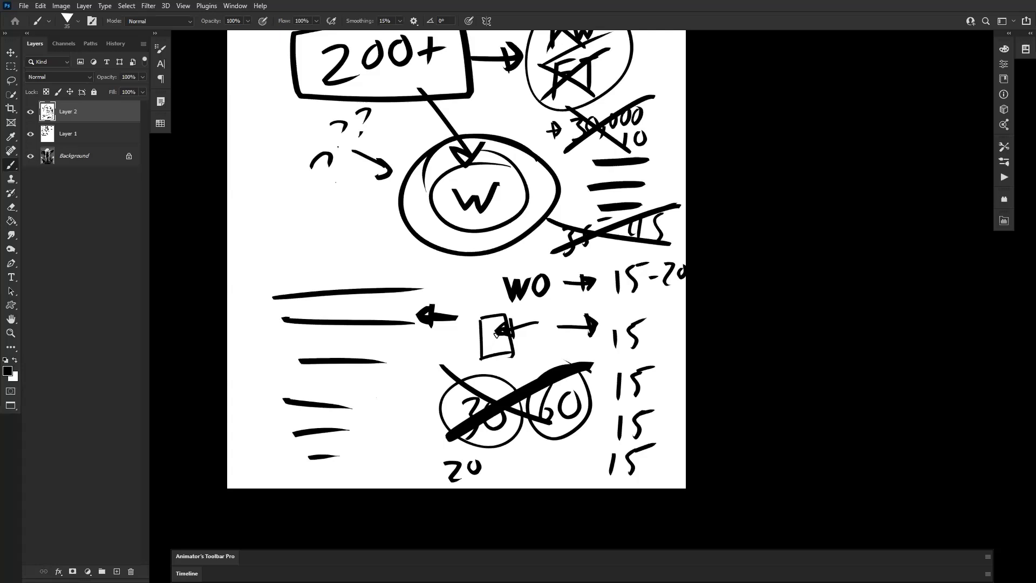
{"action": "left_click_drag", "start_coordinate": [484, 358], "coordinate": [497, 336]}
Write a circled 2 hr above the rectangle's arrow, and draw another right-pointing arrow beneath it toward the column of 15s.
{"action": "mouse_move", "coordinate": [527, 303]}
{"action": "left_mouse_down"}
{"action": "mouse_move", "coordinate": [505, 318]}
{"action": "mouse_move", "coordinate": [561, 311]}
{"action": "left_mouse_up"}
{"action": "mouse_move", "coordinate": [564, 306]}
{"action": "left_mouse_down"}
{"action": "mouse_move", "coordinate": [539, 276]}
{"action": "mouse_move", "coordinate": [496, 349]}
{"action": "mouse_move", "coordinate": [530, 266]}
{"action": "left_mouse_up"}
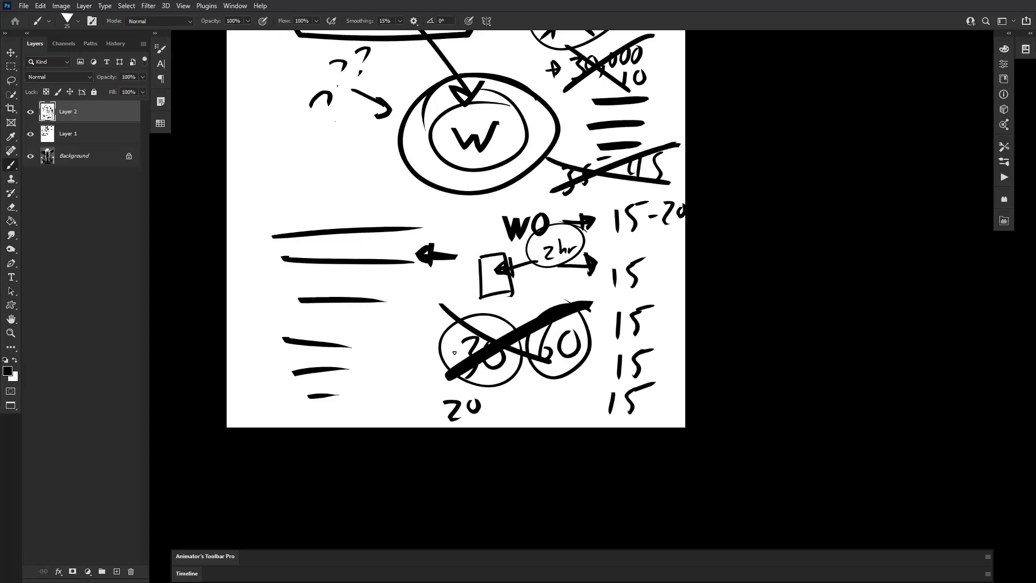
{"action": "left_click_drag", "start_coordinate": [455, 353], "coordinate": [492, 368]}
{"action": "mouse_move", "coordinate": [503, 246]}
{"action": "left_mouse_down"}
{"action": "mouse_move", "coordinate": [435, 294]}
{"action": "mouse_move", "coordinate": [451, 218]}
{"action": "left_mouse_up"}
{"action": "left_click_drag", "start_coordinate": [524, 270], "coordinate": [579, 267]}
{"action": "left_click_drag", "start_coordinate": [571, 258], "coordinate": [574, 277]}
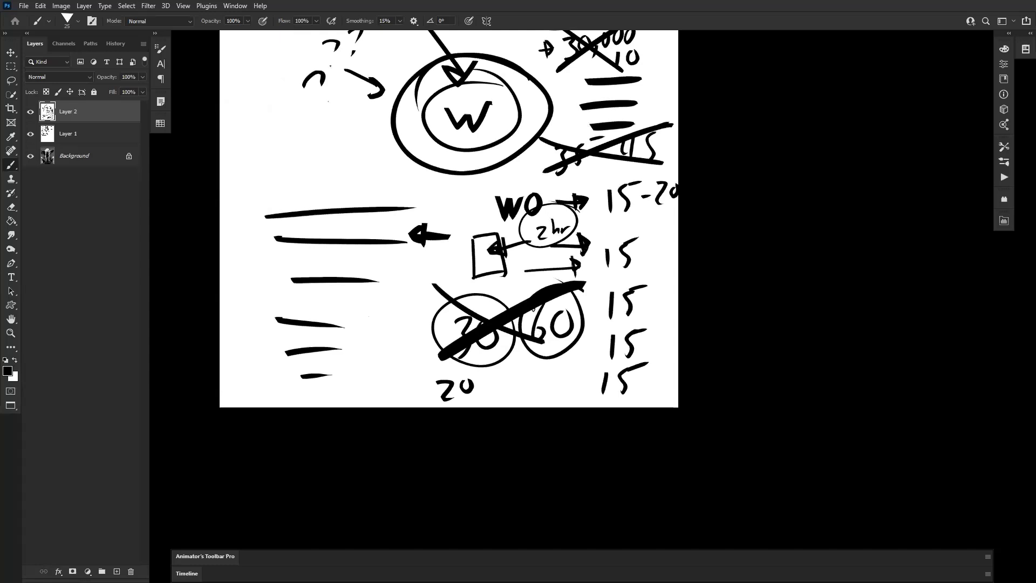
{"action": "left_click_drag", "start_coordinate": [486, 310], "coordinate": [485, 347]}
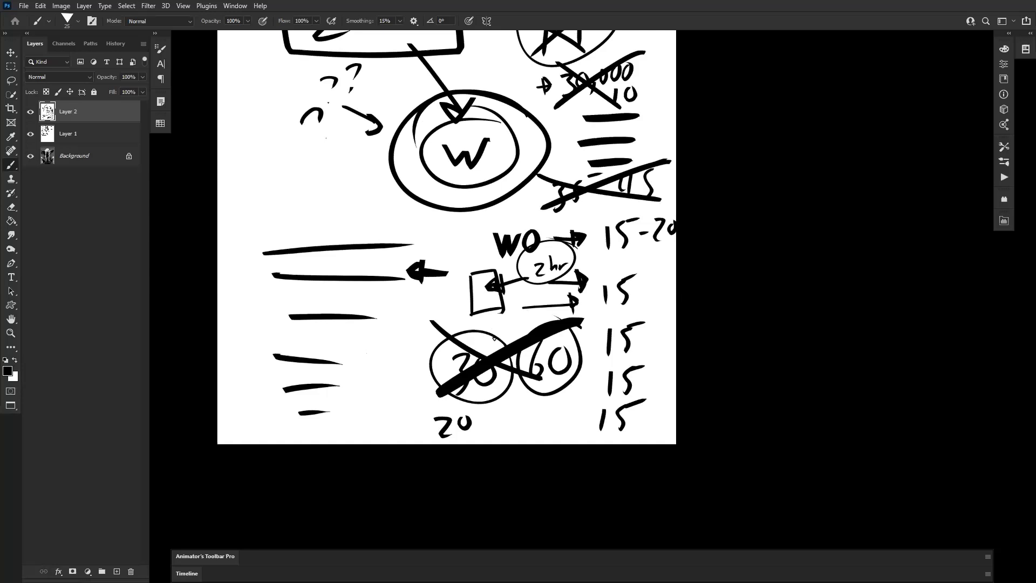
{"action": "left_click_drag", "start_coordinate": [406, 379], "coordinate": [458, 375]}
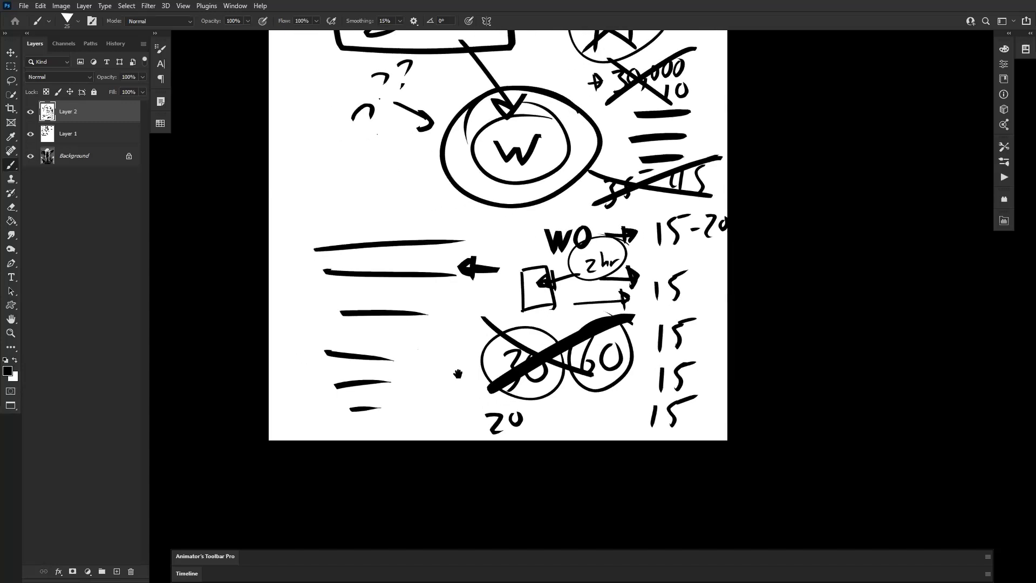
{"action": "mouse_move", "coordinate": [459, 369]}
{"action": "left_mouse_down"}
{"action": "mouse_move", "coordinate": [456, 381]}
{"action": "mouse_move", "coordinate": [461, 372]}
{"action": "mouse_move", "coordinate": [370, 346]}
{"action": "left_mouse_up"}
{"action": "key", "text": "]"}
{"action": "key", "text": "]"}
{"action": "key", "text": "]"}
{"action": "key", "text": "]"}
{"action": "key", "text": "]"}
{"action": "key", "text": "]"}
{"action": "key", "text": "]"}
{"action": "key", "text": "]"}
{"action": "left_click_drag", "start_coordinate": [565, 307], "coordinate": [539, 400]}
Hide Layer 2 and Layer 1 and duplicate the Background layer.
{"action": "key", "text": "z"}
{"action": "left_click", "coordinate": [642, 407], "text": "alt"}
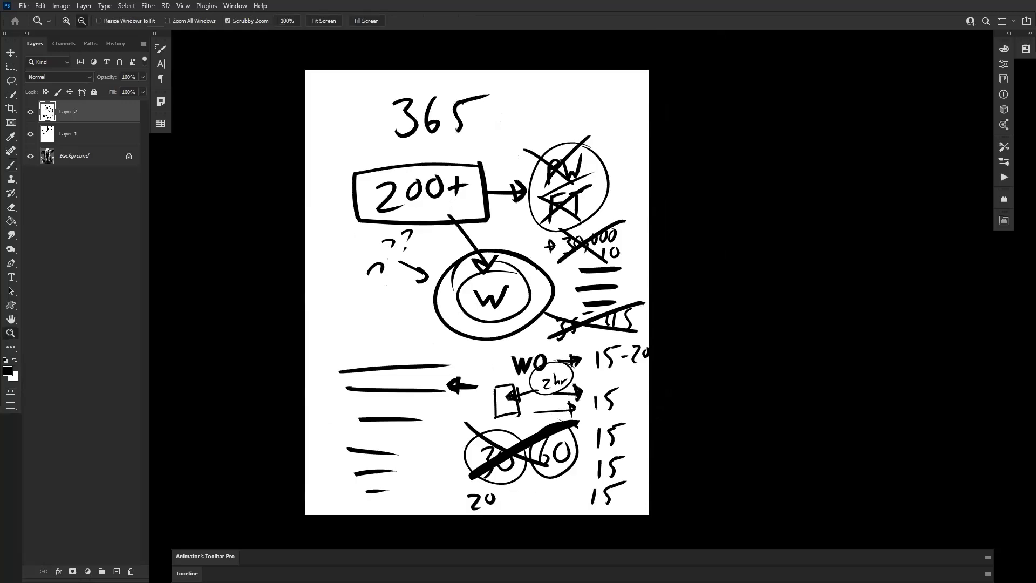
{"action": "left_click", "coordinate": [30, 112]}
{"action": "left_click", "coordinate": [30, 134]}
{"action": "left_click", "coordinate": [107, 160]}
{"action": "key", "text": "ctrl+j"}
With the Chalk Brush at size 25 and the beard frame's sampled white, paint short vertical strokes along the frame's lower edge.
{"action": "key", "text": "b"}
{"action": "right_click", "coordinate": [528, 239]}
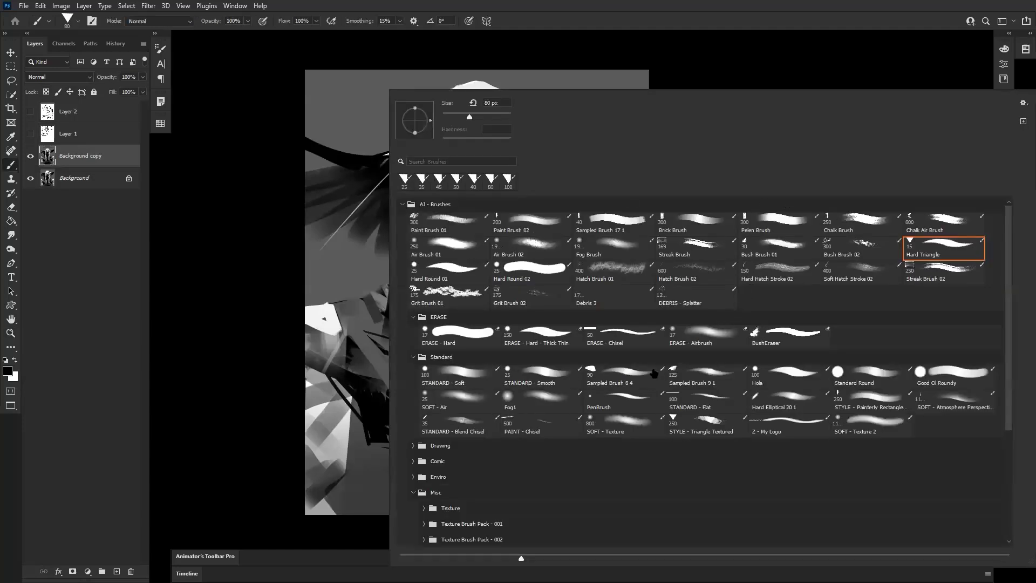
{"action": "left_click", "coordinate": [863, 222]}
{"action": "key", "text": "Return"}
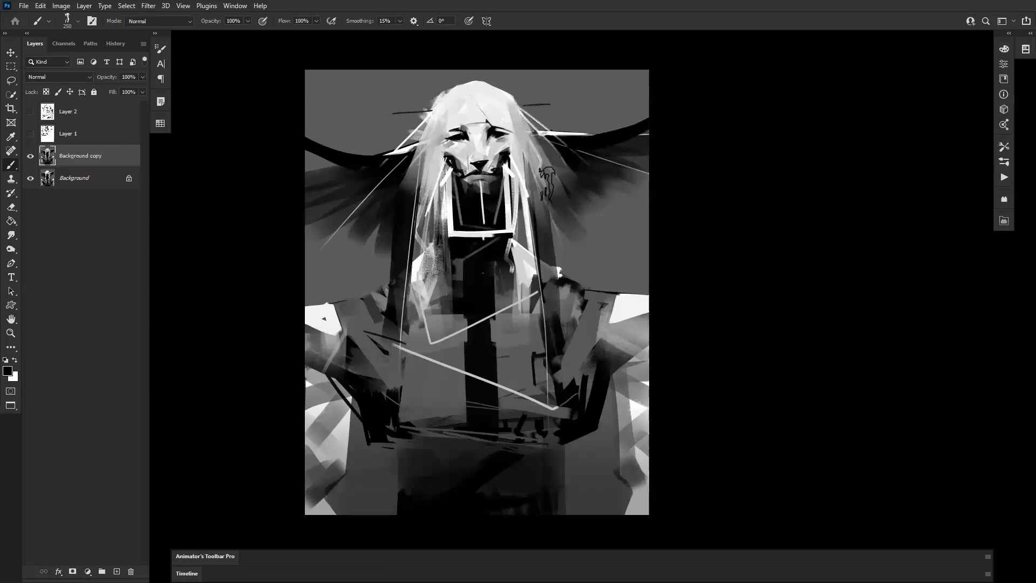
{"action": "left_click", "coordinate": [458, 233], "text": "alt"}
{"action": "key", "text": "bracketleft"}
{"action": "key", "text": "bracketleft"}
{"action": "key", "text": "bracketleft"}
{"action": "key", "text": "bracketleft"}
{"action": "key", "text": "bracketleft"}
{"action": "key", "text": "bracketleft"}
{"action": "key", "text": "bracketleft"}
{"action": "key", "text": "bracketleft"}
{"action": "key", "text": "bracketleft"}
{"action": "key", "text": "bracketleft"}
{"action": "key", "text": "bracketleft"}
{"action": "mouse_move", "coordinate": [456, 234]}
{"action": "left_mouse_down"}
{"action": "mouse_move", "coordinate": [451, 256]}
{"action": "mouse_move", "coordinate": [505, 254]}
{"action": "left_mouse_up"}
{"action": "key", "text": "ctrl+z"}
Paint a thick white whisker-like stroke slanting outward from each side of the face.
{"action": "left_click_drag", "start_coordinate": [432, 150], "coordinate": [384, 171]}
{"action": "left_click_drag", "start_coordinate": [523, 143], "coordinate": [566, 154]}
{"action": "left_click_drag", "start_coordinate": [449, 223], "coordinate": [374, 251]}
{"action": "left_click_drag", "start_coordinate": [515, 223], "coordinate": [571, 236]}
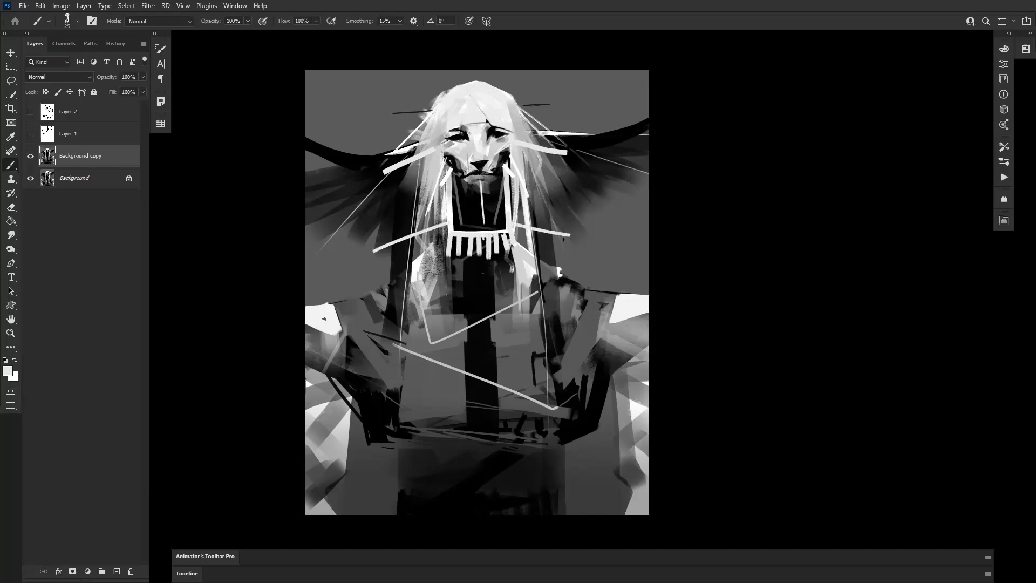
{"action": "key", "text": "ctrl+z"}
{"action": "key", "text": "ctrl+z"}
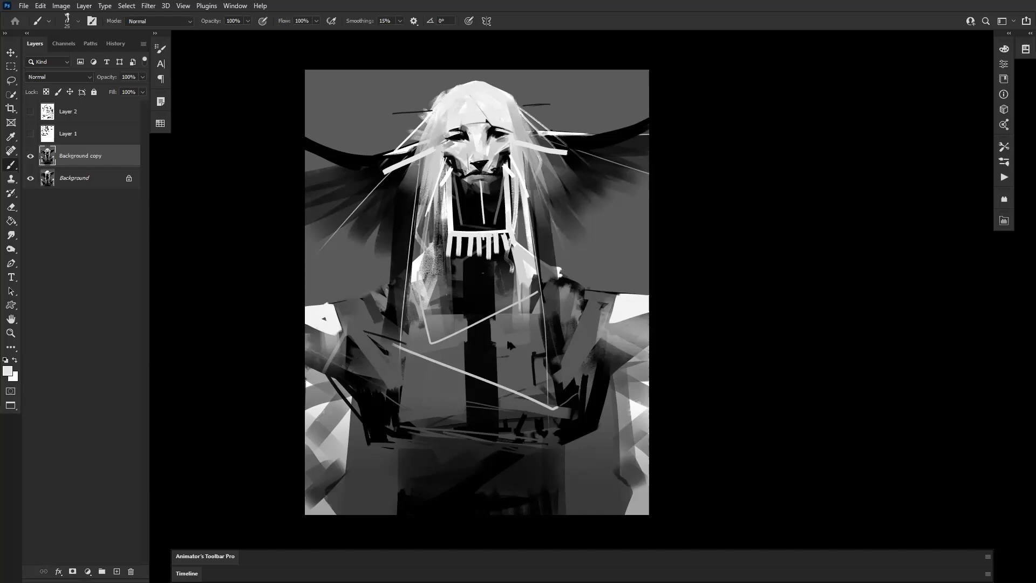
Reset the colours to black and white and brush a short black diagonal stroke on the upper chest, undoing unwanted strokes.
{"action": "left_click_drag", "start_coordinate": [480, 302], "coordinate": [480, 279]}
{"action": "key", "text": "d"}
{"action": "mouse_move", "coordinate": [441, 309]}
{"action": "left_mouse_down"}
{"action": "mouse_move", "coordinate": [465, 293]}
{"action": "mouse_move", "coordinate": [511, 305]}
{"action": "left_mouse_up"}
{"action": "key", "text": "ctrl+z"}
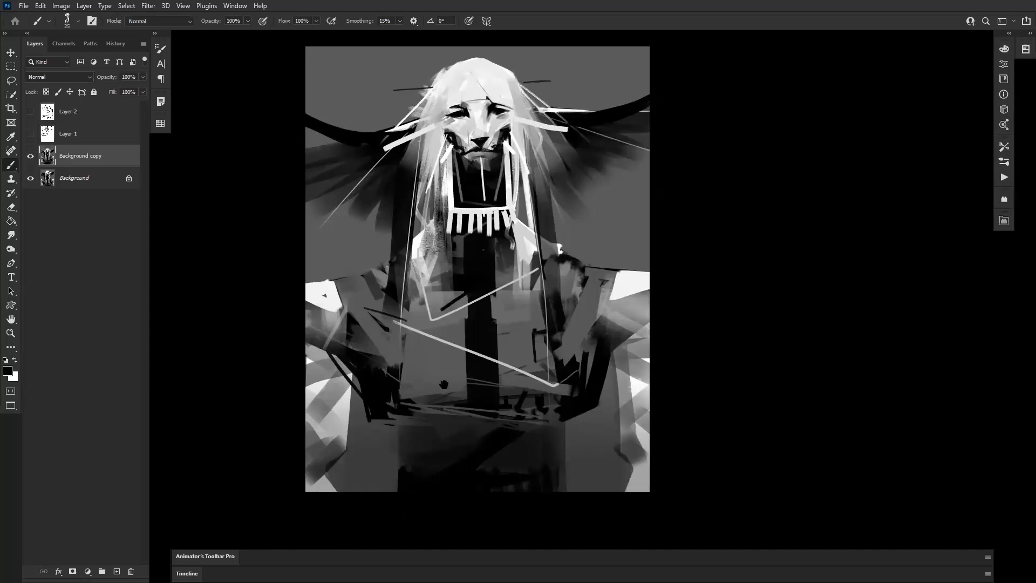
{"action": "scroll", "coordinate": [477, 259], "scroll_direction": "down", "scroll_amount": 3}
{"action": "left_click_drag", "start_coordinate": [433, 334], "coordinate": [464, 360]}
{"action": "key", "text": "ctrl+z"}
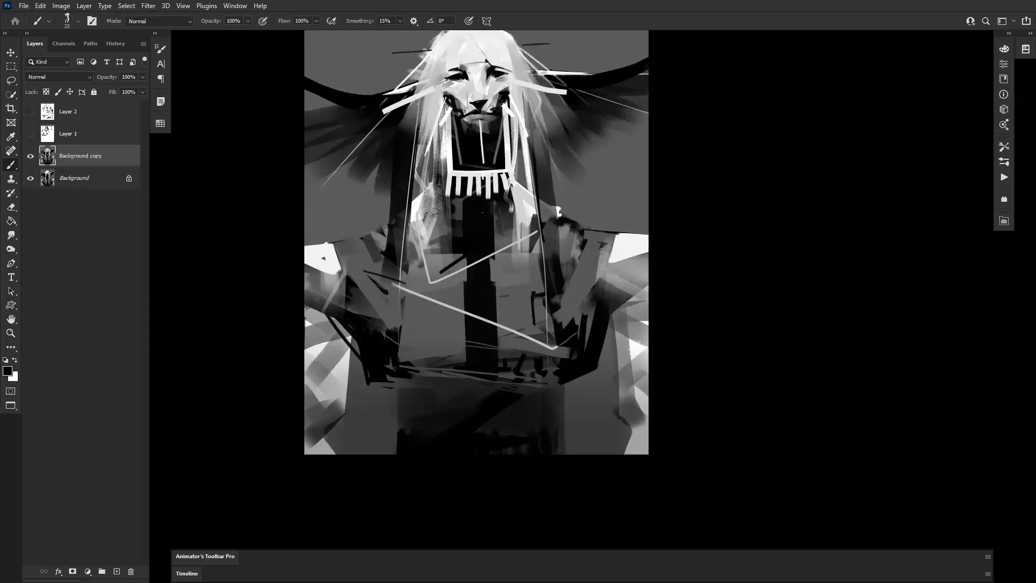
Enlarge the brush and paint dark, rough-edged shading across both upper arms below the white shoulders.
{"action": "left_click_drag", "start_coordinate": [306, 303], "coordinate": [344, 344]}
{"action": "key", "text": "bracketright"}
{"action": "key", "text": "bracketright"}
{"action": "key", "text": "bracketright"}
{"action": "key", "text": "bracketright"}
{"action": "key", "text": "bracketright"}
{"action": "key", "text": "bracketright"}
{"action": "key", "text": "bracketright"}
{"action": "key", "text": "bracketright"}
{"action": "key", "text": "bracketright"}
{"action": "key", "text": "bracketright"}
{"action": "key", "text": "bracketright"}
{"action": "key", "text": "bracketright"}
{"action": "key", "text": "bracketright"}
{"action": "key", "text": "bracketright"}
{"action": "mouse_move", "coordinate": [600, 306]}
{"action": "left_mouse_down"}
{"action": "mouse_move", "coordinate": [646, 289]}
{"action": "mouse_move", "coordinate": [642, 262]}
{"action": "left_mouse_up"}
Sample the shoulder white, paint both shoulders up to the hair with a brush reduced to 40, and clean the edge with background gray.
{"action": "key", "text": "bracketright"}
{"action": "left_click", "coordinate": [627, 251], "text": "alt"}
{"action": "left_click_drag", "start_coordinate": [334, 265], "coordinate": [313, 281]}
{"action": "left_click_drag", "start_coordinate": [486, 237], "coordinate": [482, 267]}
{"action": "key", "text": "bracketleft"}
{"action": "key", "text": "bracketleft"}
{"action": "key", "text": "bracketleft"}
{"action": "key", "text": "bracketleft"}
{"action": "key", "text": "bracketleft"}
{"action": "key", "text": "bracketleft"}
{"action": "key", "text": "bracketleft"}
{"action": "key", "text": "bracketleft"}
{"action": "key", "text": "bracketleft"}
{"action": "key", "text": "bracketleft"}
{"action": "key", "text": "bracketleft"}
{"action": "key", "text": "bracketleft"}
{"action": "mouse_move", "coordinate": [378, 259]}
{"action": "left_mouse_down"}
{"action": "mouse_move", "coordinate": [370, 265]}
{"action": "mouse_move", "coordinate": [374, 276]}
{"action": "mouse_move", "coordinate": [381, 264]}
{"action": "mouse_move", "coordinate": [380, 278]}
{"action": "left_mouse_up"}
{"action": "mouse_move", "coordinate": [565, 249]}
{"action": "left_mouse_down"}
{"action": "mouse_move", "coordinate": [585, 263]}
{"action": "mouse_move", "coordinate": [572, 283]}
{"action": "left_mouse_up"}
{"action": "mouse_move", "coordinate": [572, 283]}
{"action": "left_mouse_down"}
{"action": "mouse_move", "coordinate": [582, 263]}
{"action": "mouse_move", "coordinate": [556, 240]}
{"action": "left_mouse_up"}
{"action": "left_click", "coordinate": [577, 247], "text": "alt"}
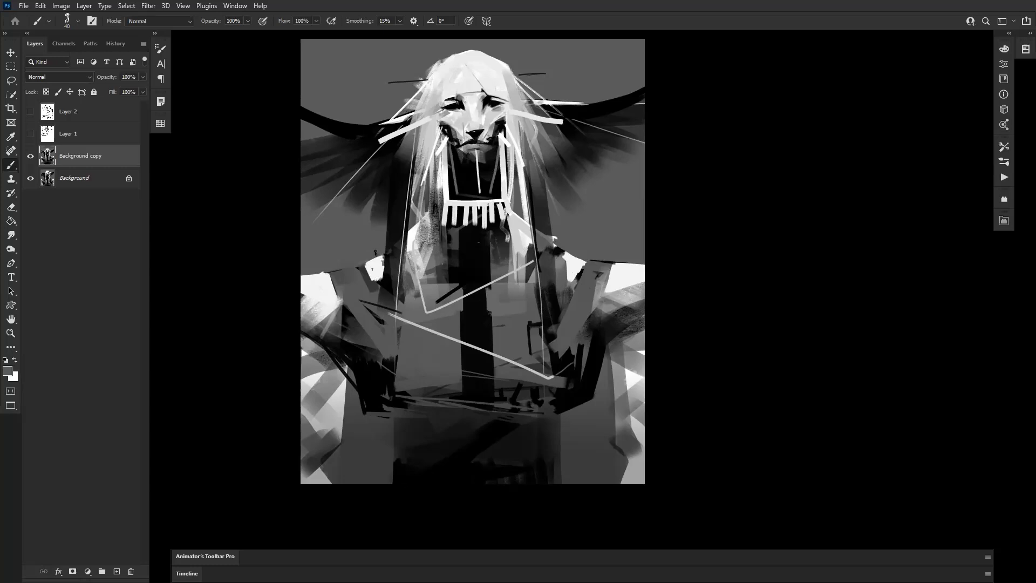
{"action": "left_click_drag", "start_coordinate": [369, 259], "coordinate": [383, 255]}
Sample the shoulder white and extend the left shoulder's highlight along the edge of the dark hair.
{"action": "key", "text": "z"}
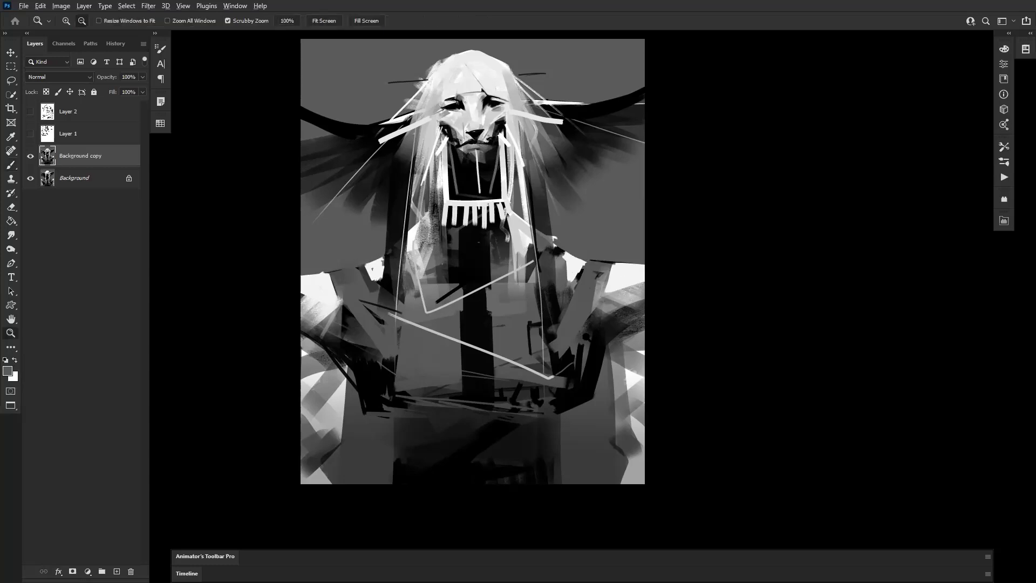
{"action": "left_click", "coordinate": [589, 341], "text": "alt"}
{"action": "left_click", "coordinate": [589, 341], "text": "alt"}
{"action": "left_click", "coordinate": [580, 351]}
{"action": "left_click", "coordinate": [579, 350]}
{"action": "mouse_move", "coordinate": [520, 316]}
{"action": "left_mouse_down"}
{"action": "mouse_move", "coordinate": [486, 358]}
{"action": "mouse_move", "coordinate": [507, 349]}
{"action": "left_mouse_up"}
{"action": "key", "text": "b"}
{"action": "left_click", "coordinate": [378, 303], "text": "alt"}
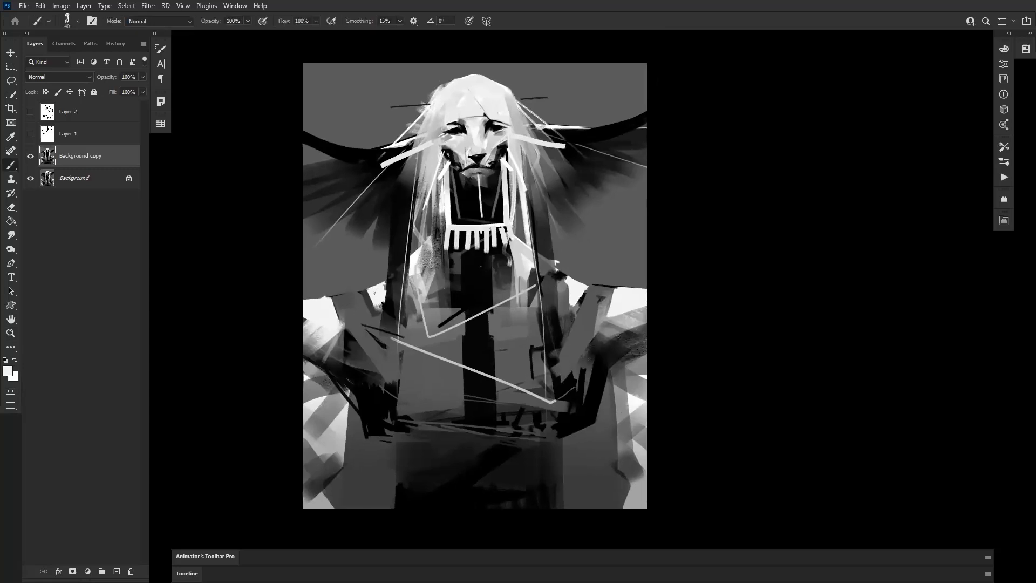
{"action": "left_click", "coordinate": [386, 304], "text": "alt"}
{"action": "left_click_drag", "start_coordinate": [386, 283], "coordinate": [379, 329]}
Paint long dark hair strands down both sides of the torso, enlarging the brush up to 200.
{"action": "key", "text": "]"}
{"action": "key", "text": "]"}
{"action": "key", "text": "]"}
{"action": "key", "text": "]"}
{"action": "key", "text": "]"}
{"action": "mouse_move", "coordinate": [388, 251]}
{"action": "left_mouse_down"}
{"action": "mouse_move", "coordinate": [383, 309]}
{"action": "mouse_move", "coordinate": [385, 298]}
{"action": "left_mouse_up"}
{"action": "left_click_drag", "start_coordinate": [547, 263], "coordinate": [545, 306]}
{"action": "left_click_drag", "start_coordinate": [545, 228], "coordinate": [552, 335]}
{"action": "key", "text": "]"}
{"action": "left_click_drag", "start_coordinate": [549, 265], "coordinate": [562, 362]}
{"action": "left_click", "coordinate": [565, 332], "text": "alt"}
{"action": "left_click_drag", "start_coordinate": [541, 260], "coordinate": [545, 277]}
{"action": "key", "text": "]"}
{"action": "key", "text": "]"}
{"action": "key", "text": "]"}
{"action": "key", "text": "]"}
{"action": "left_click_drag", "start_coordinate": [557, 327], "coordinate": [541, 205]}
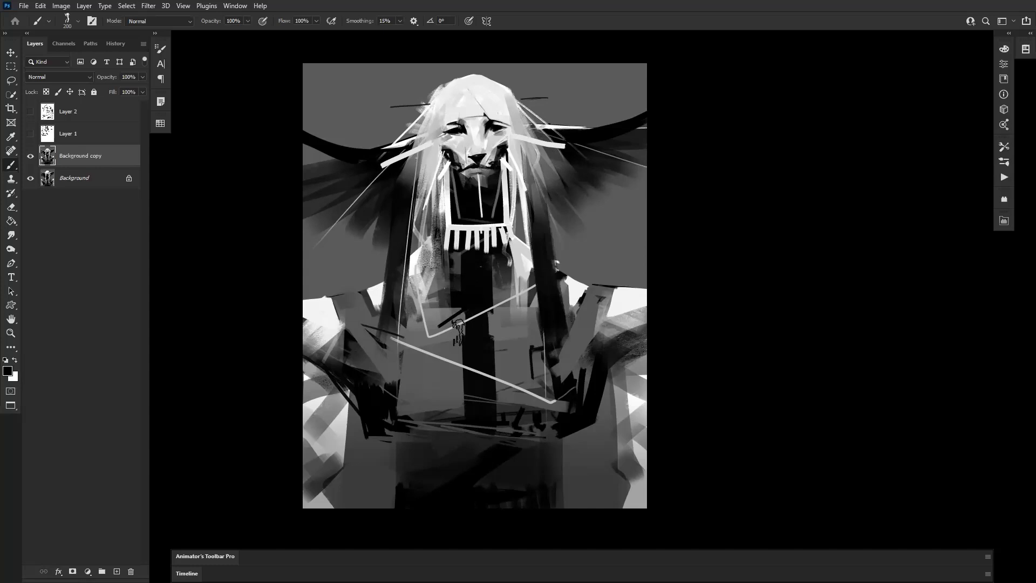
{"action": "left_click_drag", "start_coordinate": [445, 390], "coordinate": [428, 415]}
{"action": "key", "text": "bracketleft"}
{"action": "key", "text": "bracketleft"}
{"action": "key", "text": "bracketleft"}
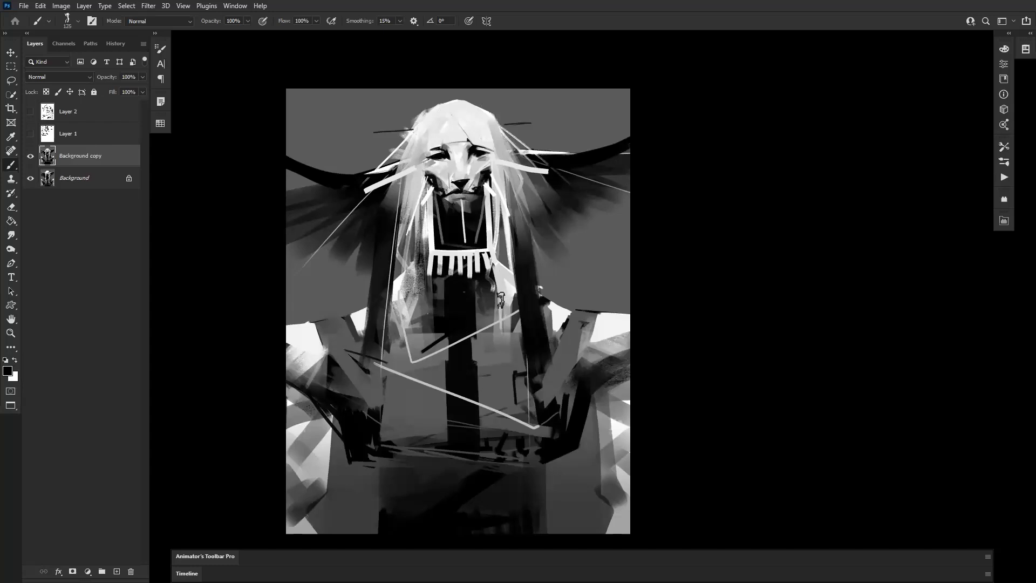
{"action": "left_click_drag", "start_coordinate": [430, 254], "coordinate": [454, 265]}
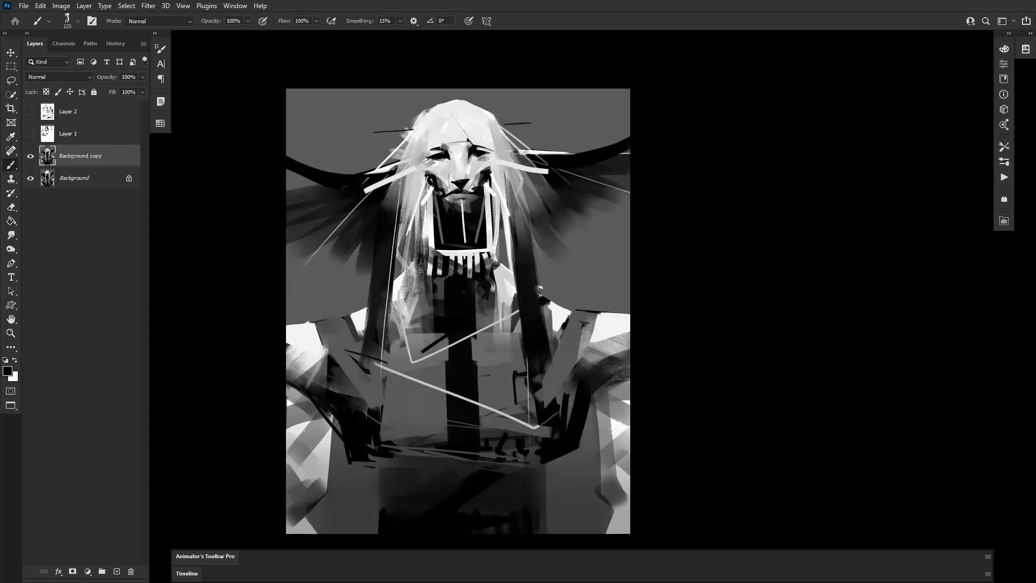
{"action": "key", "text": "ctrl+z"}
{"action": "key", "text": "ctrl+z"}
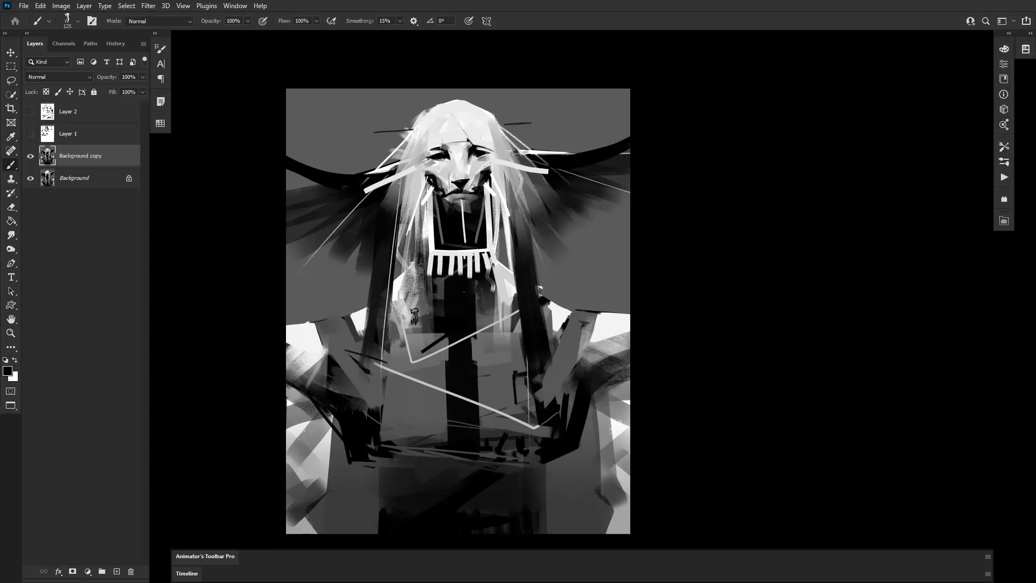
Sample black, enlarge the brush and sweep dark shading across the lower torso just above the waist.
{"action": "left_click_drag", "start_coordinate": [432, 321], "coordinate": [443, 311]}
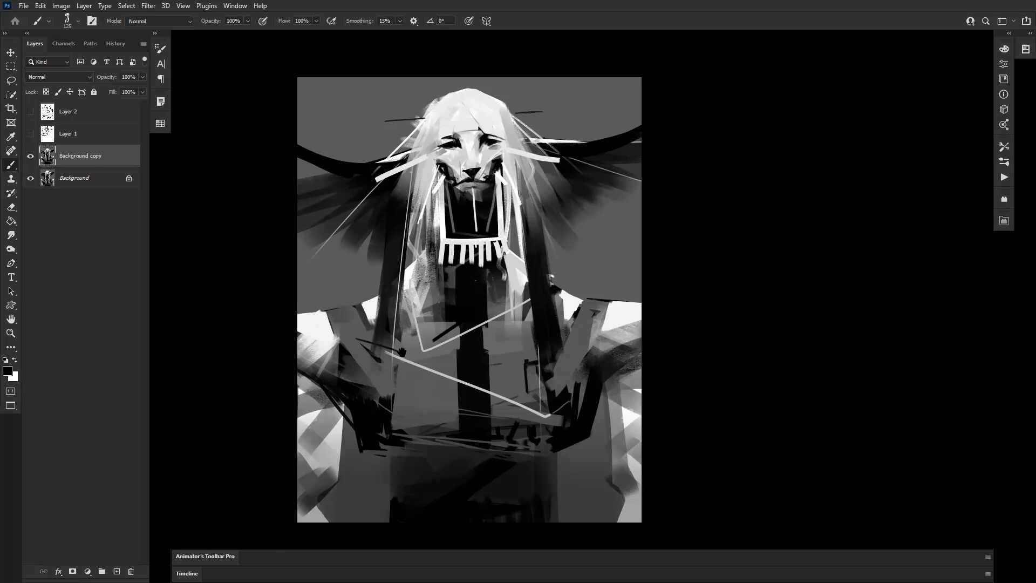
{"action": "left_click_drag", "start_coordinate": [394, 341], "coordinate": [410, 296]}
{"action": "left_click", "coordinate": [586, 255], "text": "alt"}
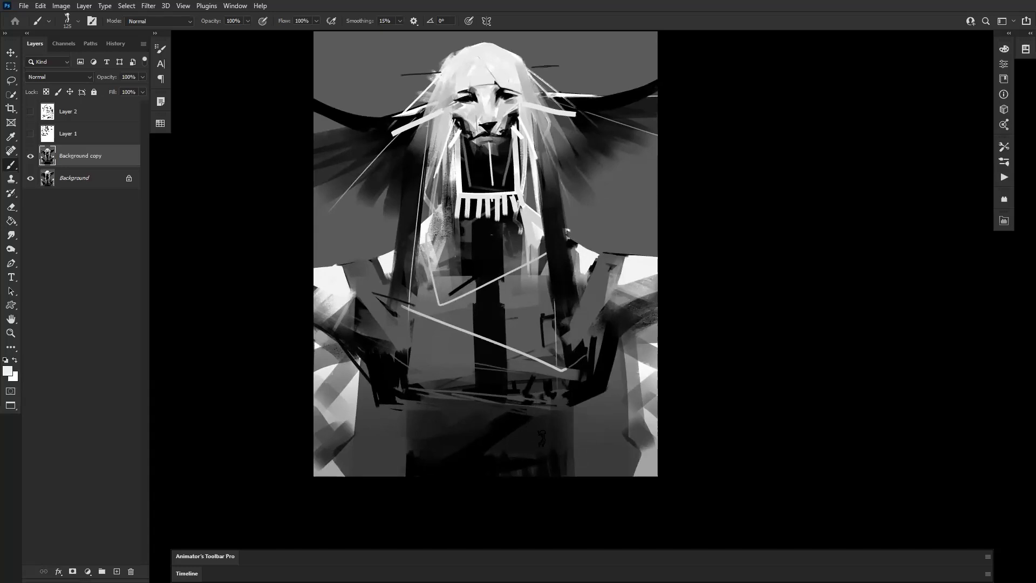
{"action": "left_click", "coordinate": [449, 371], "text": "alt"}
{"action": "left_click", "coordinate": [481, 372], "text": "alt"}
{"action": "key", "text": "bracketright"}
{"action": "key", "text": "bracketright"}
{"action": "key", "text": "bracketright"}
{"action": "key", "text": "bracketright"}
{"action": "key", "text": "bracketright"}
{"action": "key", "text": "bracketright"}
{"action": "key", "text": "bracketright"}
{"action": "left_click_drag", "start_coordinate": [410, 365], "coordinate": [584, 388]}
{"action": "key", "text": "bracketleft"}
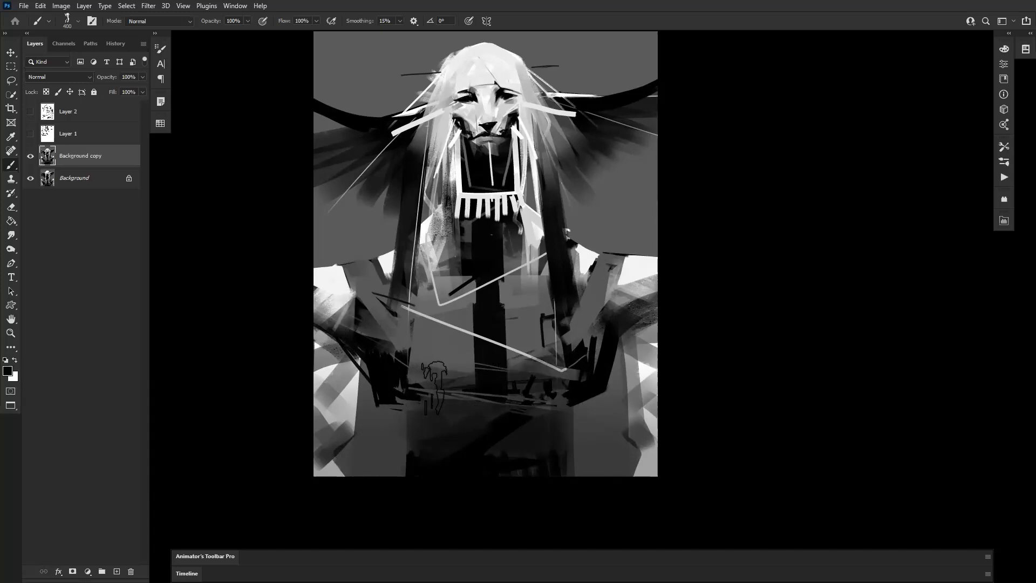
{"action": "key", "text": "bracketleft"}
{"action": "key", "text": "bracketleft"}
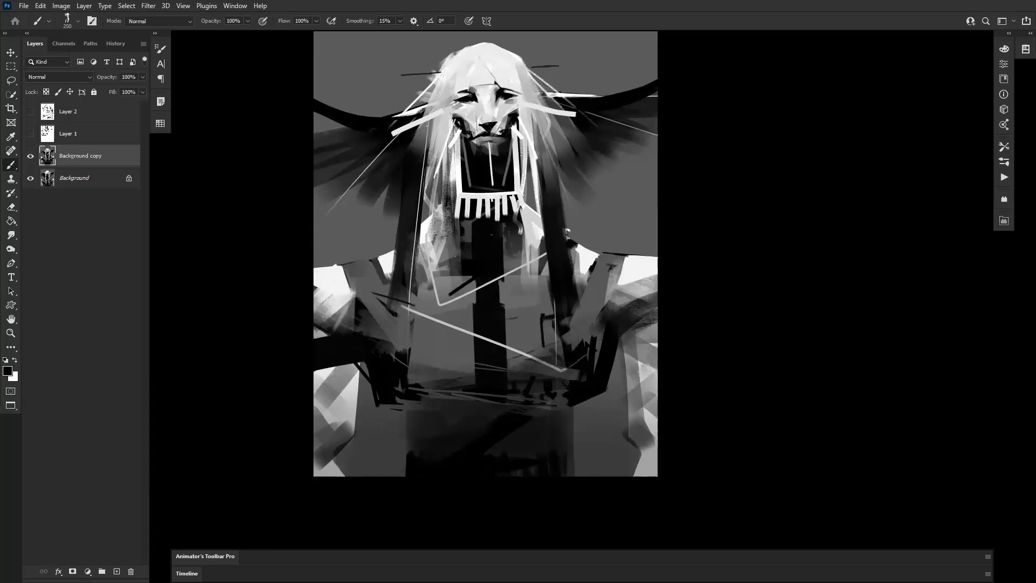
{"action": "key", "text": "ctrl+z"}
{"action": "left_click_drag", "start_coordinate": [621, 345], "coordinate": [658, 352]}
{"action": "key", "text": "ctrl+z"}
Darken the white areas beneath both arms with soft black strokes, using a brush size of 200.
{"action": "key", "text": "bracketleft"}
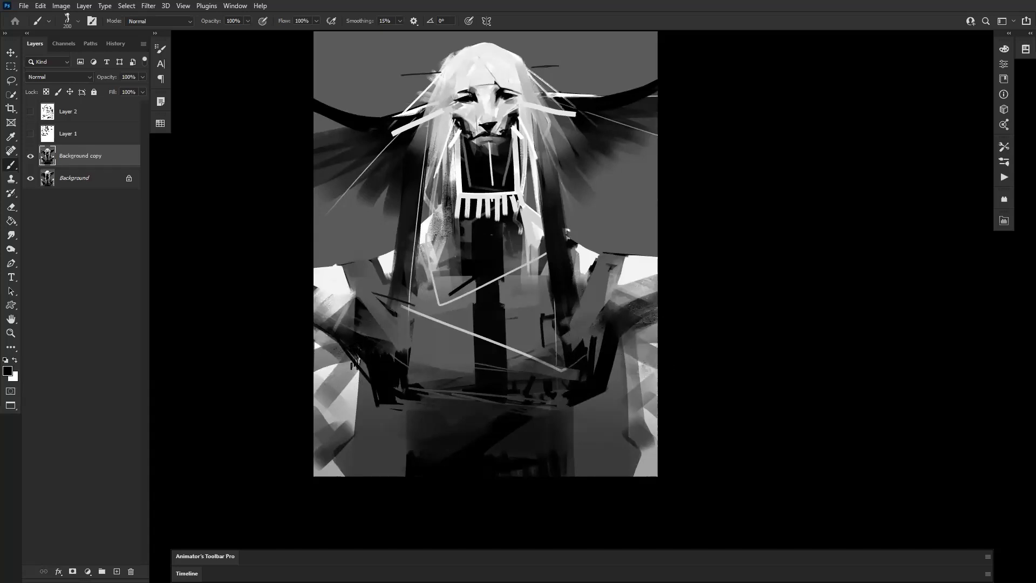
{"action": "left_click_drag", "start_coordinate": [353, 357], "coordinate": [316, 366]}
{"action": "mouse_move", "coordinate": [625, 345]}
{"action": "left_mouse_down"}
{"action": "mouse_move", "coordinate": [657, 357]}
{"action": "mouse_move", "coordinate": [644, 417]}
{"action": "left_mouse_up"}
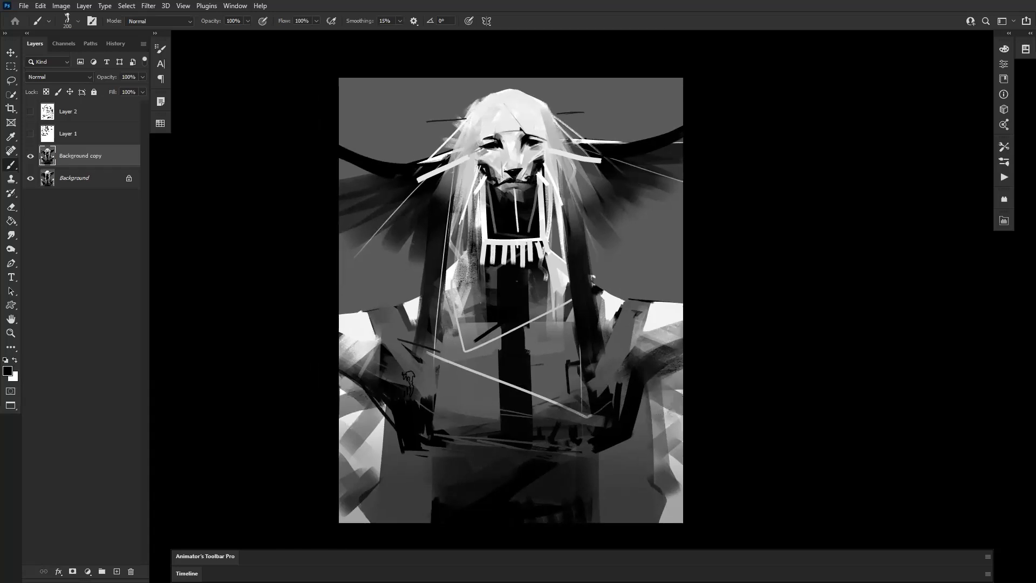
{"action": "left_click_drag", "start_coordinate": [644, 372], "coordinate": [683, 411]}
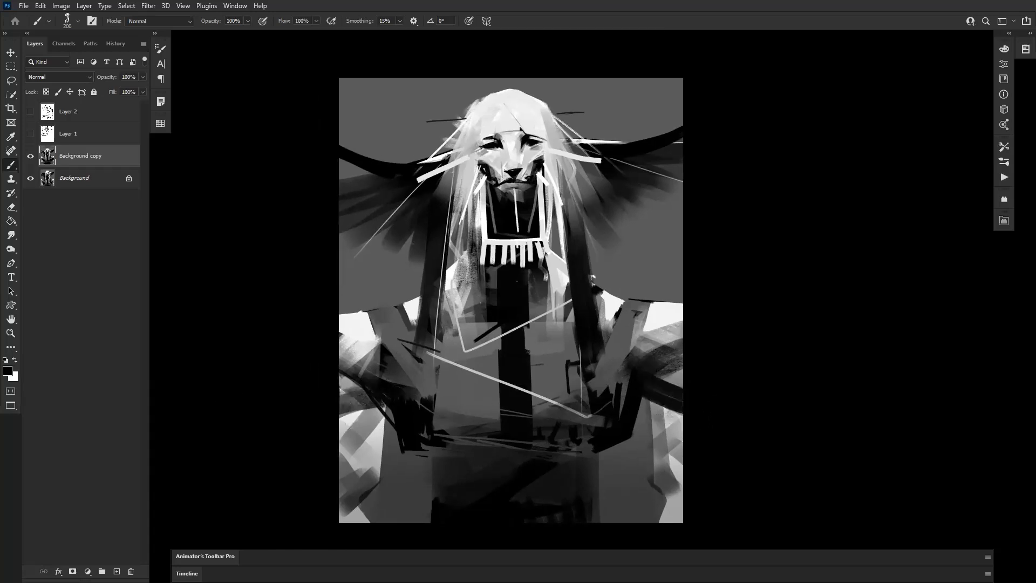
{"action": "left_click_drag", "start_coordinate": [548, 510], "coordinate": [512, 471]}
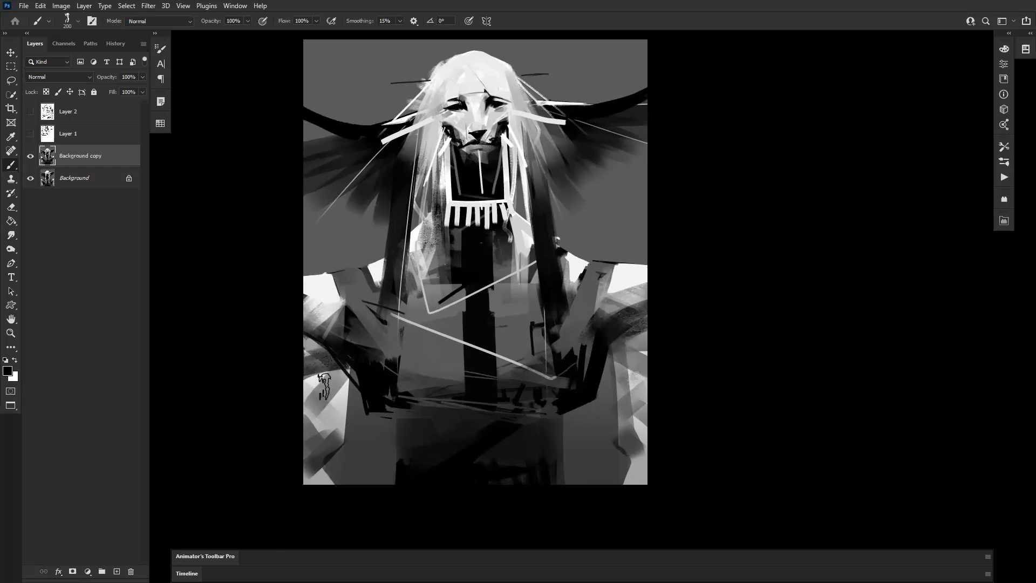
{"action": "left_click_drag", "start_coordinate": [337, 373], "coordinate": [307, 348]}
{"action": "mouse_move", "coordinate": [607, 365]}
{"action": "left_mouse_down"}
{"action": "mouse_move", "coordinate": [643, 378]}
{"action": "mouse_move", "coordinate": [610, 345]}
{"action": "left_mouse_up"}
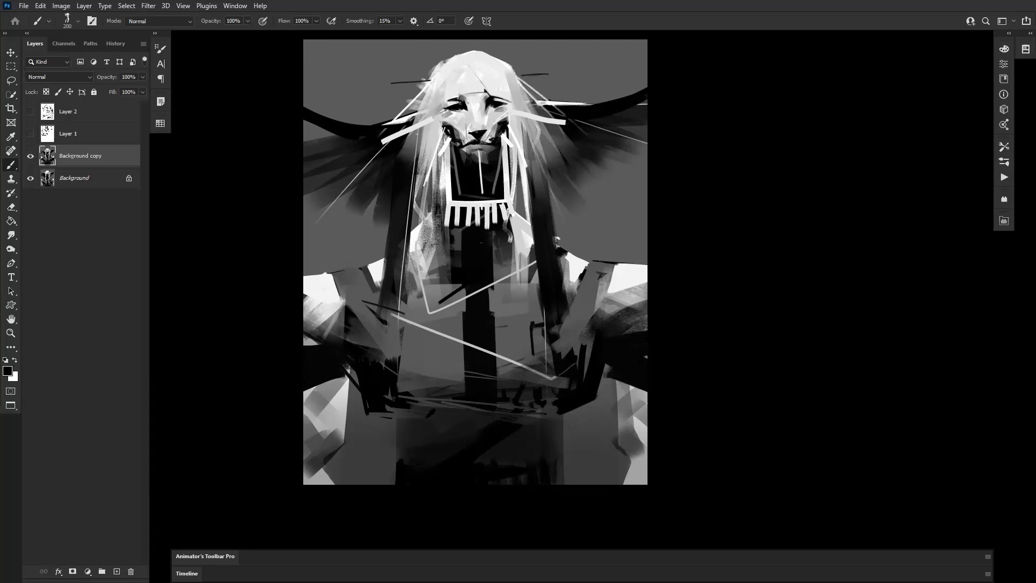
{"action": "key", "text": "ctrl+z"}
{"action": "key", "text": "ctrl+z"}
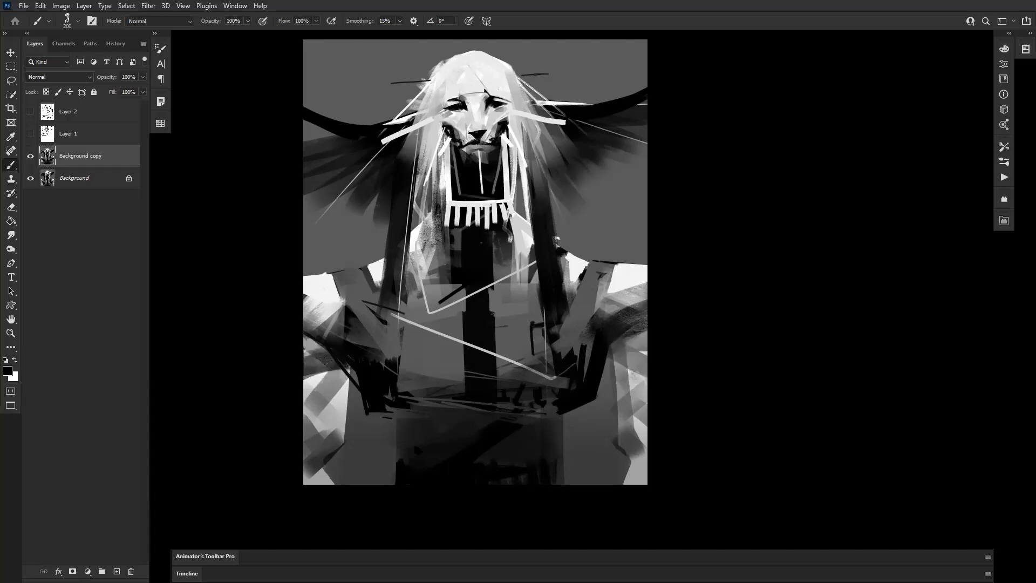
{"action": "key", "text": "ctrl+z"}
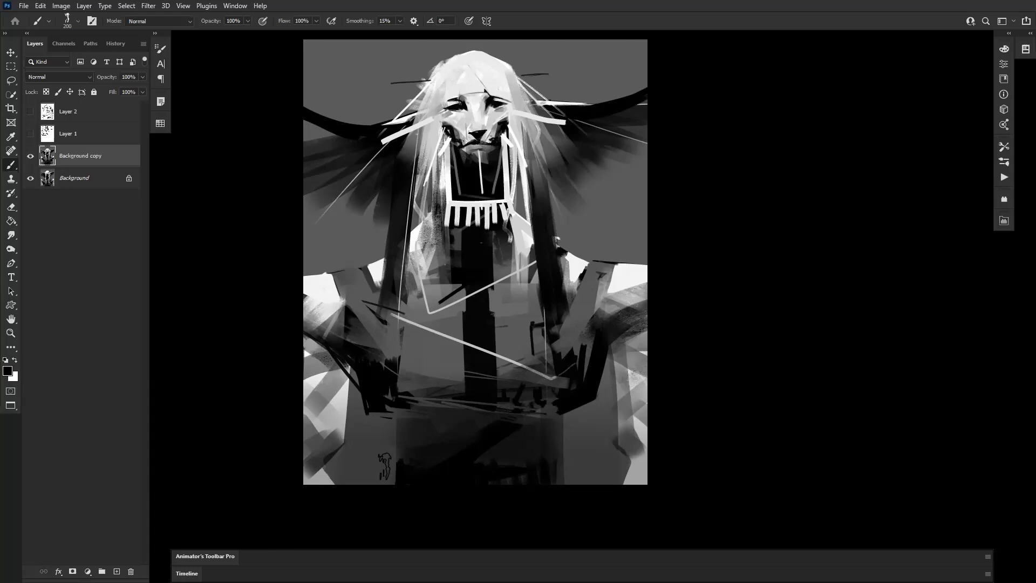
Paint black strokes under the beard's fringe and beside the neck, reducing the brush size to 40.
{"action": "left_click_drag", "start_coordinate": [475, 293], "coordinate": [481, 278]}
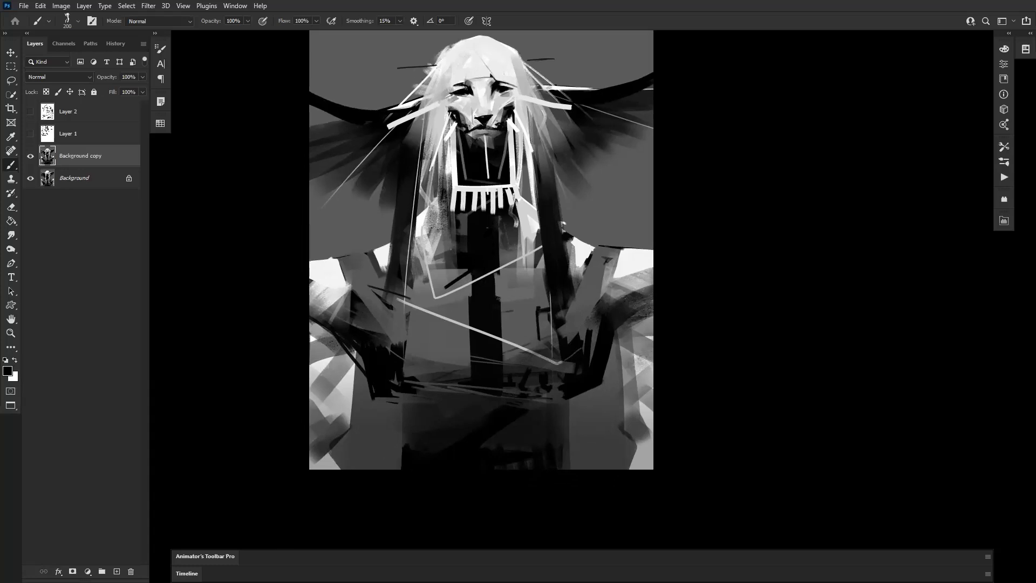
{"action": "mouse_move", "coordinate": [431, 234]}
{"action": "left_mouse_down"}
{"action": "mouse_move", "coordinate": [452, 238]}
{"action": "mouse_move", "coordinate": [435, 241]}
{"action": "mouse_move", "coordinate": [433, 225]}
{"action": "mouse_move", "coordinate": [526, 229]}
{"action": "left_mouse_up"}
{"action": "key", "text": "ctrl+z"}
{"action": "key", "text": "bracketleft"}
{"action": "key", "text": "bracketleft"}
{"action": "key", "text": "bracketleft"}
{"action": "key", "text": "bracketleft"}
{"action": "key", "text": "bracketleft"}
{"action": "key", "text": "bracketleft"}
{"action": "key", "text": "bracketleft"}
{"action": "key", "text": "bracketleft"}
{"action": "key", "text": "bracketleft"}
{"action": "key", "text": "ctrl+z"}
{"action": "left_click_drag", "start_coordinate": [452, 232], "coordinate": [458, 247]}
{"action": "key", "text": "ctrl+z"}
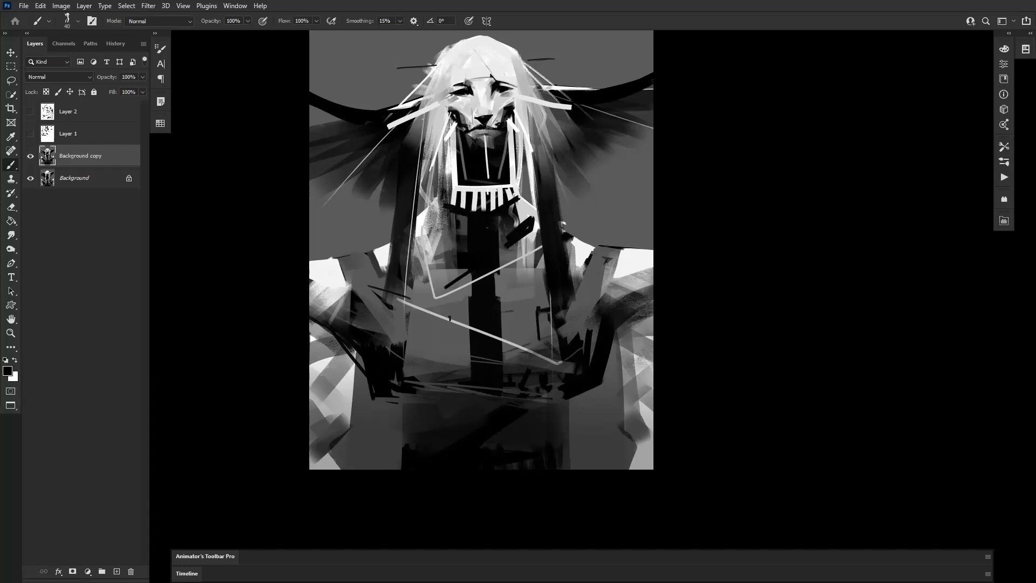
Examine the whole portrait at several zoom levels, from the distant silhouette to the torso and neck area.
{"action": "key", "text": "z"}
{"action": "left_click", "coordinate": [449, 326], "text": "alt"}
{"action": "left_click", "coordinate": [449, 325], "text": "alt"}
{"action": "left_click", "coordinate": [439, 328], "text": "alt"}
{"action": "left_click", "coordinate": [482, 349]}
{"action": "left_click", "coordinate": [481, 350]}
{"action": "left_click", "coordinate": [481, 351]}
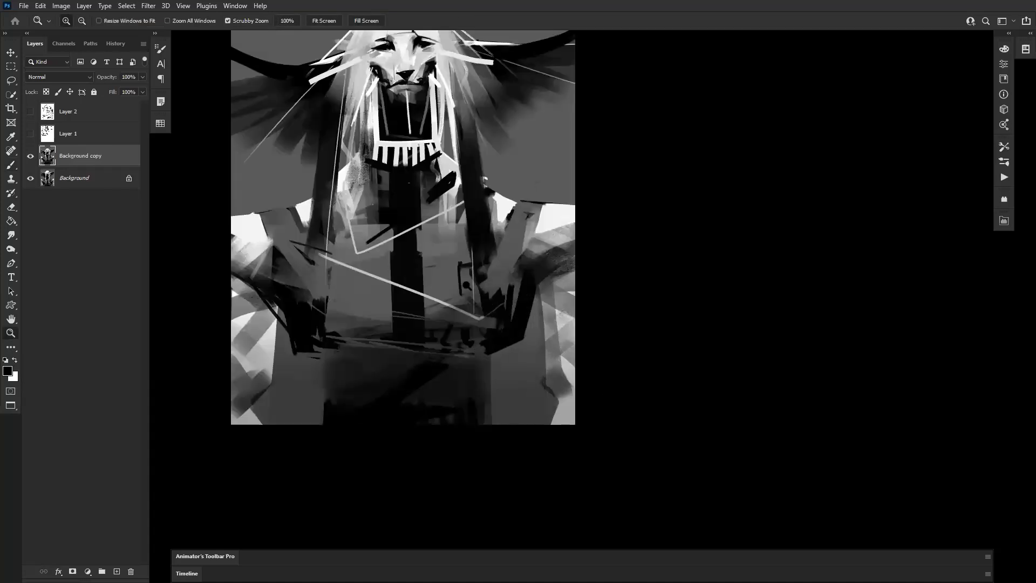
{"action": "left_click_drag", "start_coordinate": [466, 281], "coordinate": [500, 393]}
{"action": "key", "text": "b"}
{"action": "key", "text": "z"}
{"action": "left_click", "coordinate": [438, 199]}
{"action": "key", "text": "b"}
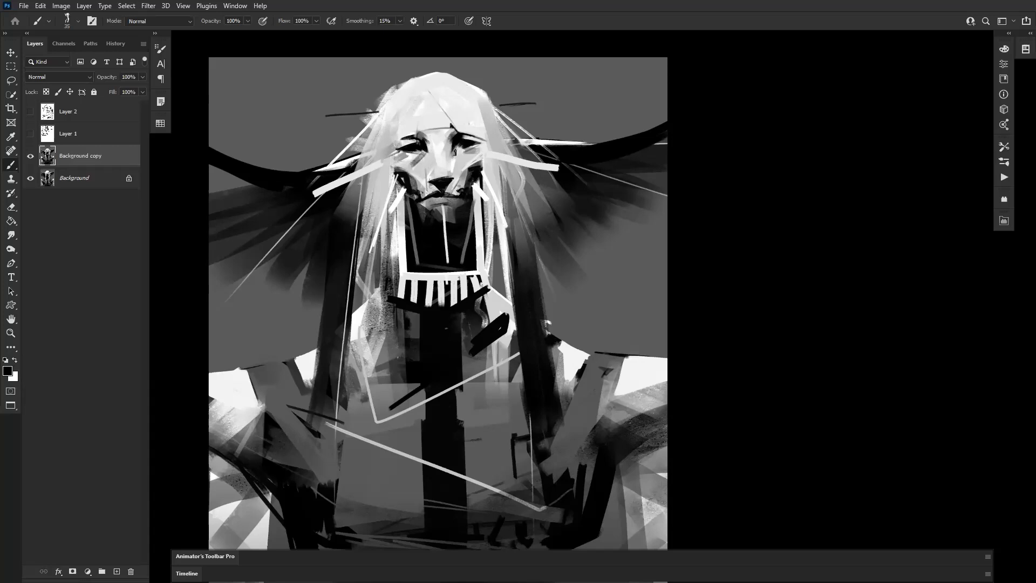
{"action": "key", "text": "z"}
{"action": "left_click", "coordinate": [516, 217], "text": "alt"}
{"action": "left_click", "coordinate": [514, 218], "text": "alt"}
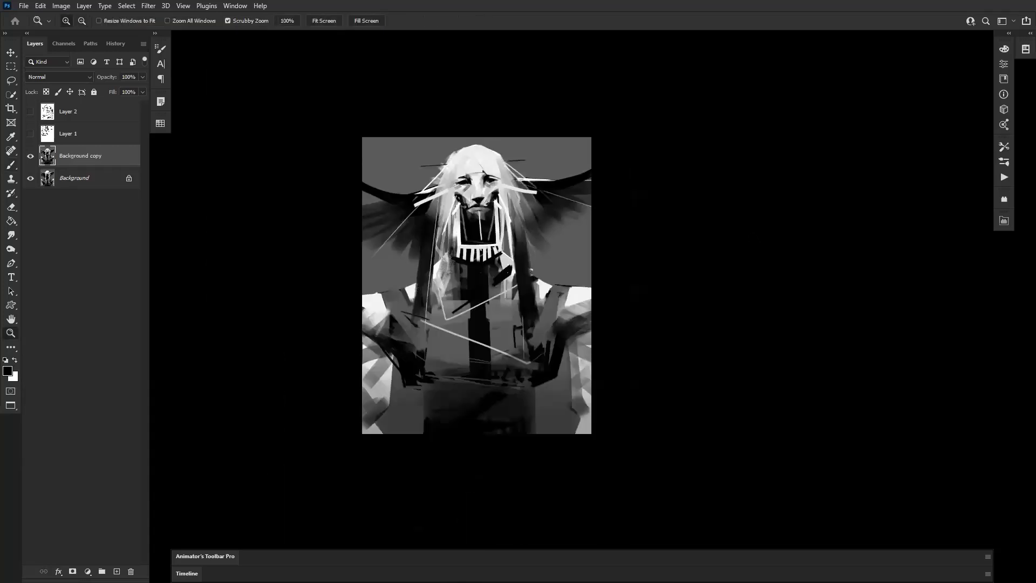
{"action": "left_click", "coordinate": [449, 305]}
{"action": "key", "text": "b"}
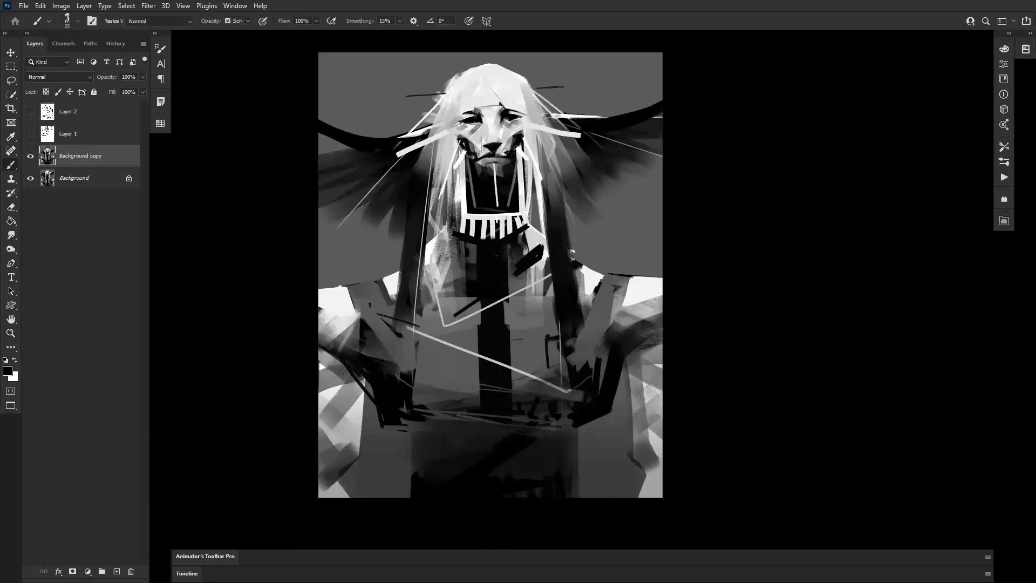
Sample the mid grey and paint grey strokes along both upper arms and the forearm edges.
{"action": "mouse_move", "coordinate": [619, 286]}
{"action": "left_mouse_down"}
{"action": "mouse_move", "coordinate": [618, 319]}
{"action": "mouse_move", "coordinate": [630, 317]}
{"action": "left_mouse_up"}
{"action": "left_click_drag", "start_coordinate": [358, 312], "coordinate": [340, 328]}
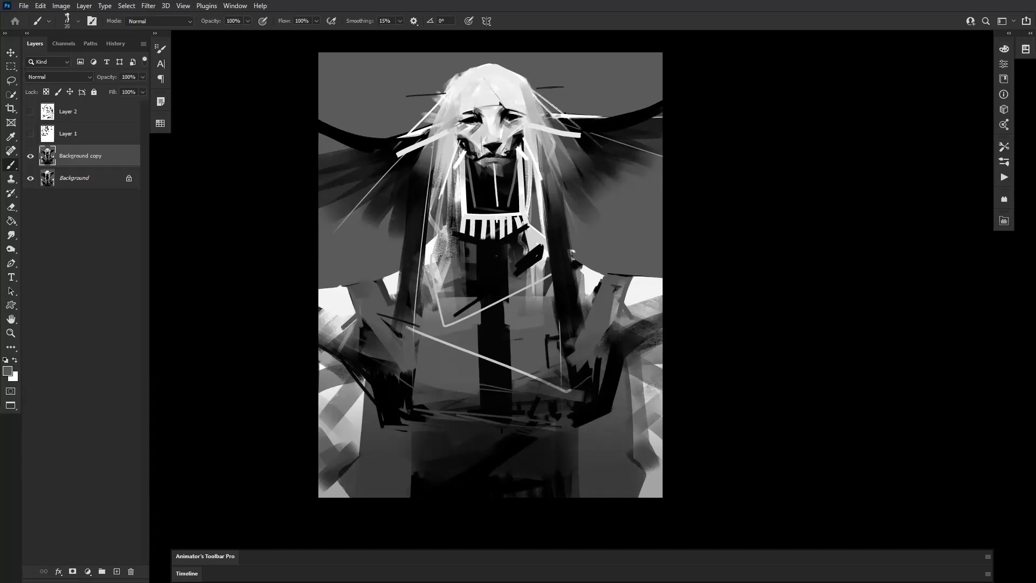
{"action": "mouse_move", "coordinate": [434, 335]}
{"action": "left_mouse_down"}
{"action": "mouse_move", "coordinate": [430, 321]}
{"action": "mouse_move", "coordinate": [427, 348]}
{"action": "left_mouse_up"}
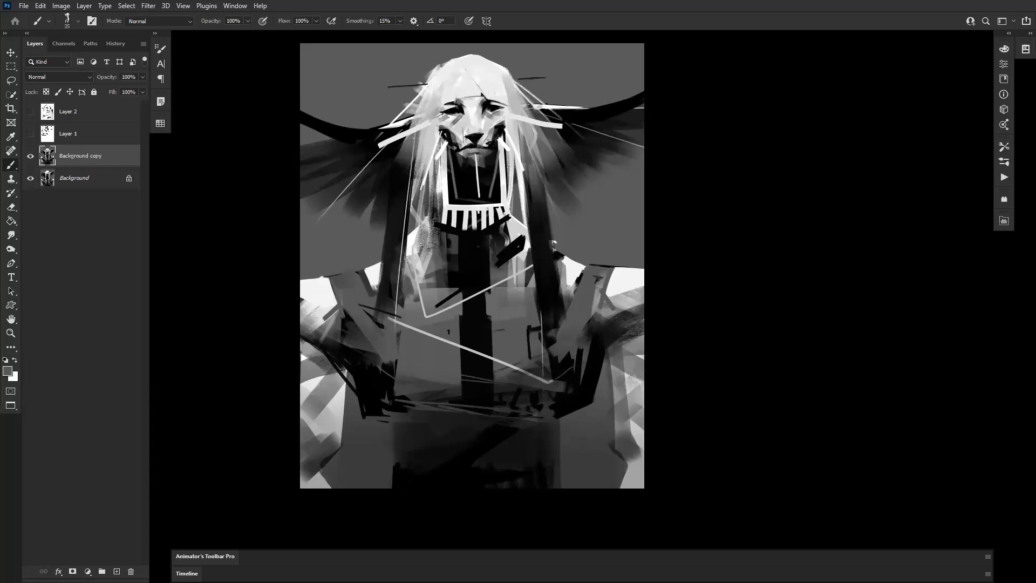
{"action": "left_click_drag", "start_coordinate": [417, 335], "coordinate": [408, 323]}
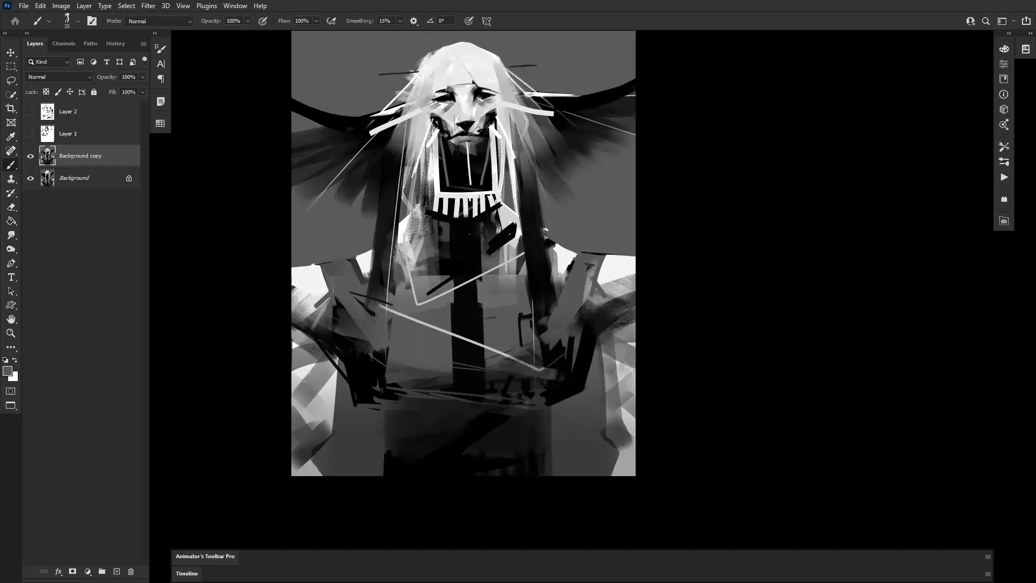
{"action": "mouse_move", "coordinate": [545, 343]}
{"action": "left_mouse_down"}
{"action": "mouse_move", "coordinate": [564, 357]}
{"action": "mouse_move", "coordinate": [574, 345]}
{"action": "left_mouse_up"}
Undo the last two forearm strokes and repaint the forearms in grey with a brush size of 70.
{"action": "key", "text": "bracketright"}
{"action": "key", "text": "bracketright"}
{"action": "key", "text": "bracketright"}
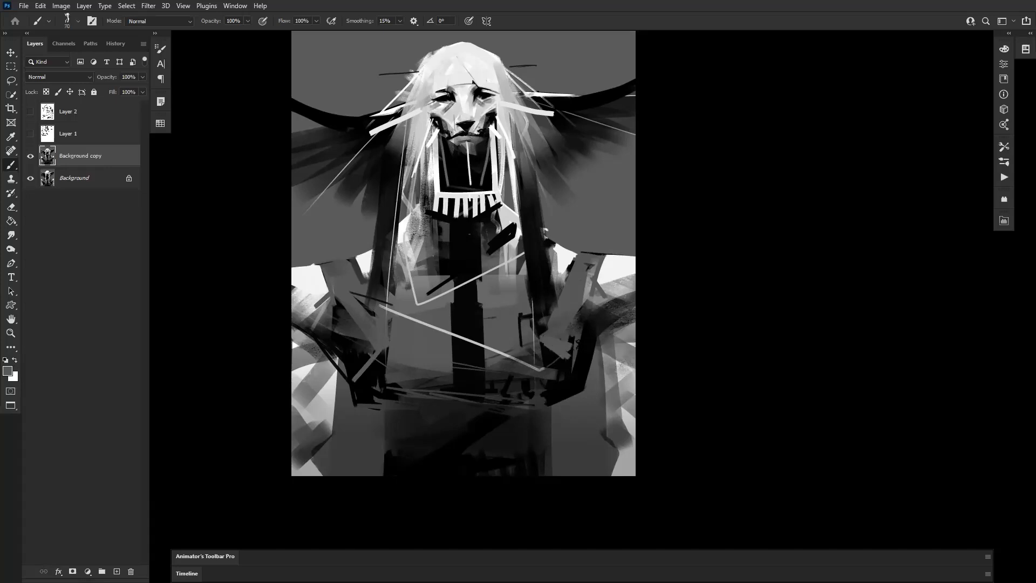
{"action": "key", "text": "ctrl+z"}
{"action": "key", "text": "ctrl+z"}
{"action": "mouse_move", "coordinate": [567, 308]}
{"action": "left_mouse_down"}
{"action": "mouse_move", "coordinate": [543, 338]}
{"action": "mouse_move", "coordinate": [574, 360]}
{"action": "left_mouse_up"}
{"action": "left_click_drag", "start_coordinate": [379, 345], "coordinate": [353, 378]}
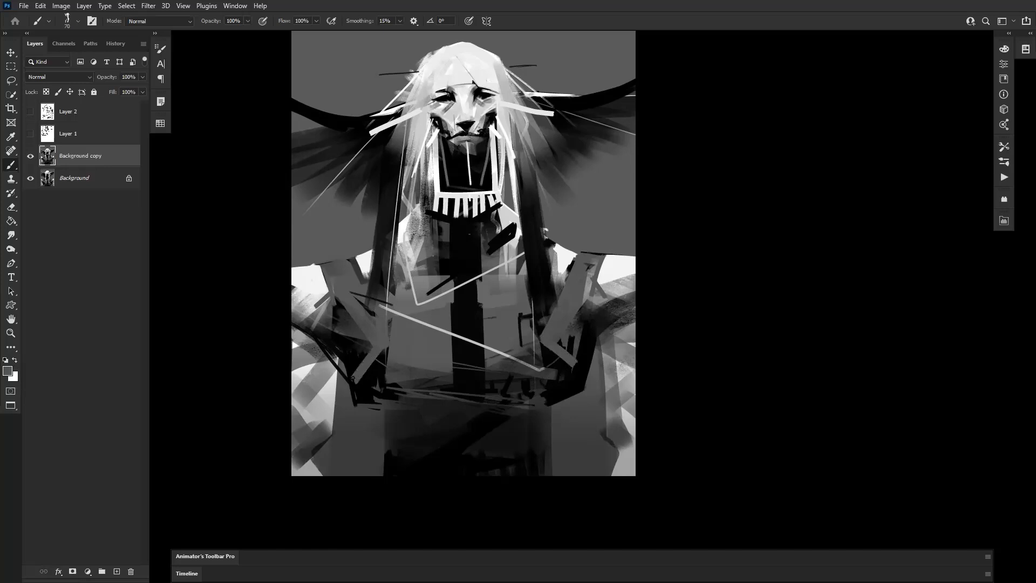
Sample black, set the brush size to 45 and stroke a dark curve across the lower torso above the waist.
{"action": "left_click", "coordinate": [557, 348], "text": "alt"}
{"action": "key", "text": "bracketright"}
{"action": "key", "text": "bracketright"}
{"action": "key", "text": "bracketright"}
{"action": "key", "text": "bracketright"}
{"action": "key", "text": "bracketright"}
{"action": "key", "text": "bracketleft"}
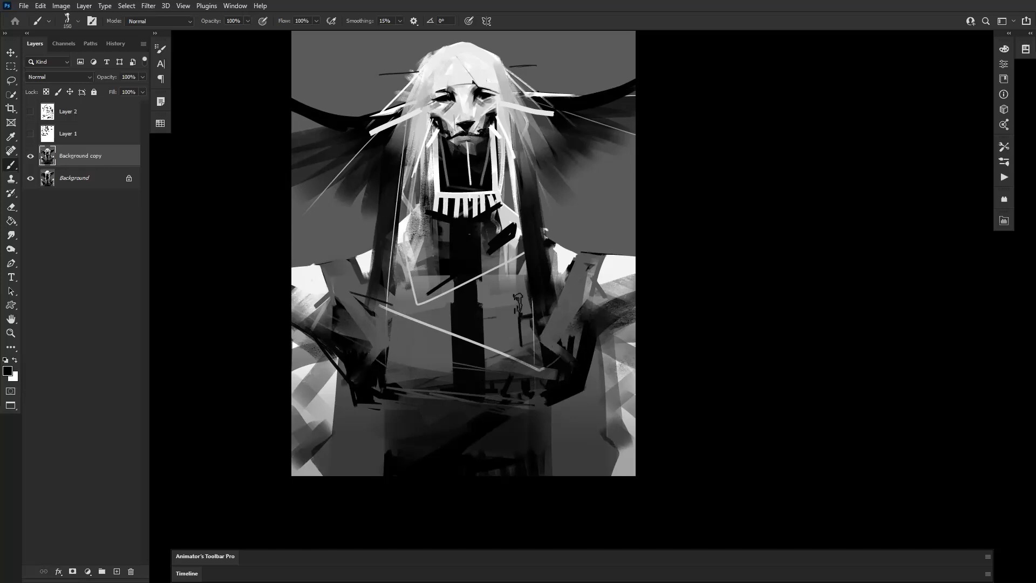
{"action": "key", "text": "bracketleft"}
{"action": "key", "text": "bracketleft"}
{"action": "key", "text": "bracketleft"}
{"action": "key", "text": "bracketleft"}
{"action": "key", "text": "bracketleft"}
{"action": "key", "text": "bracketleft"}
{"action": "key", "text": "bracketleft"}
{"action": "left_click_drag", "start_coordinate": [444, 369], "coordinate": [403, 375]}
{"action": "key", "text": "ctrl+z"}
{"action": "key", "text": "ctrl+z"}
{"action": "key", "text": "ctrl+z"}
{"action": "key", "text": "ctrl+z"}
{"action": "key", "text": "ctrl+z"}
{"action": "left_click_drag", "start_coordinate": [390, 381], "coordinate": [512, 360]}
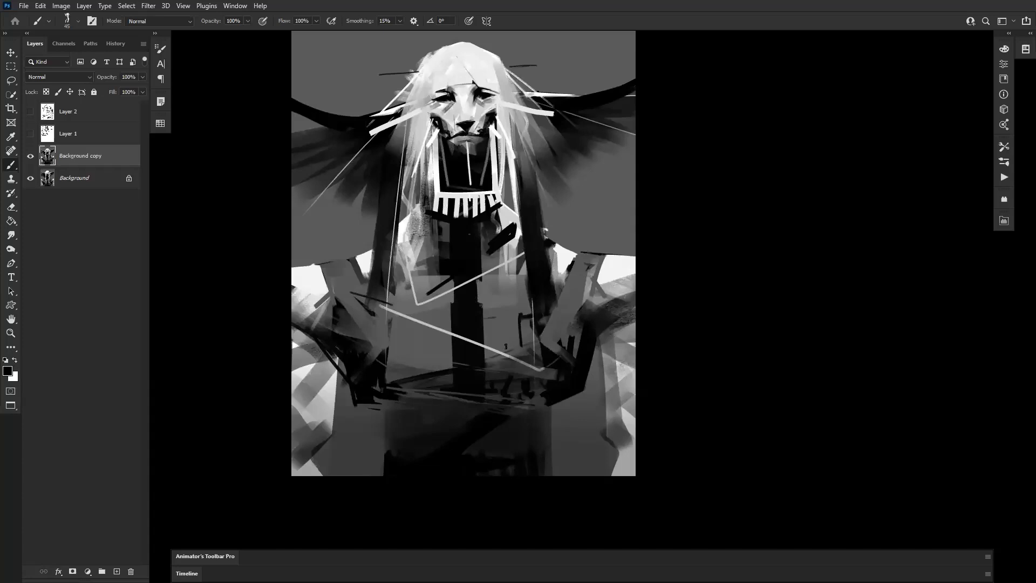
{"action": "left_click_drag", "start_coordinate": [502, 306], "coordinate": [522, 360]}
{"action": "left_click", "coordinate": [494, 160], "text": "alt"}
{"action": "mouse_move", "coordinate": [484, 195]}
{"action": "left_mouse_down"}
{"action": "mouse_move", "coordinate": [483, 216]}
{"action": "mouse_move", "coordinate": [496, 216]}
{"action": "left_mouse_up"}
{"action": "key", "text": "ctrl+z"}
{"action": "key", "text": "ctrl+space"}
{"action": "left_click", "coordinate": [533, 267], "text": "ctrl+alt"}
{"action": "left_click", "coordinate": [533, 268], "text": "ctrl+alt"}
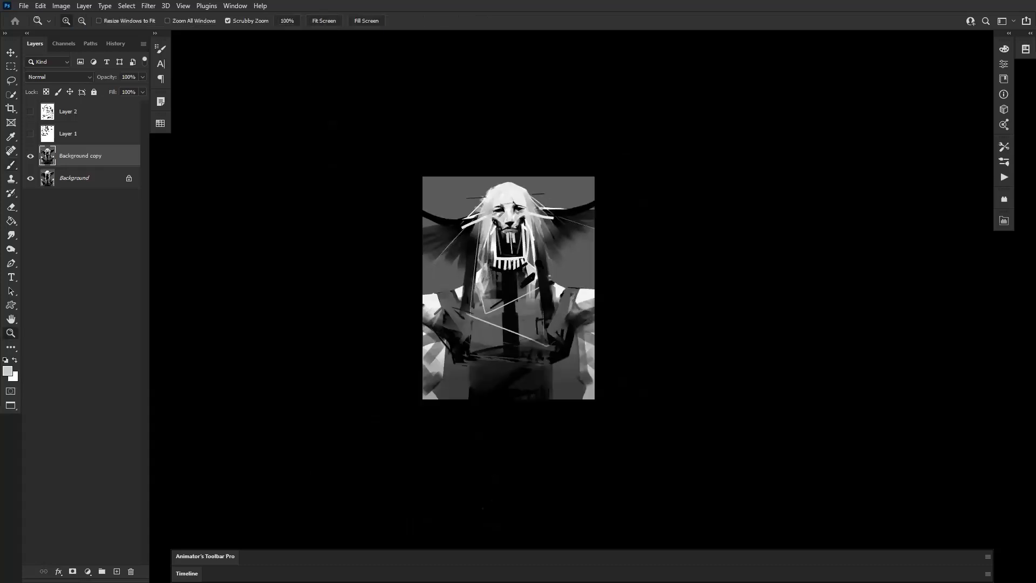
{"action": "left_click", "coordinate": [518, 251]}
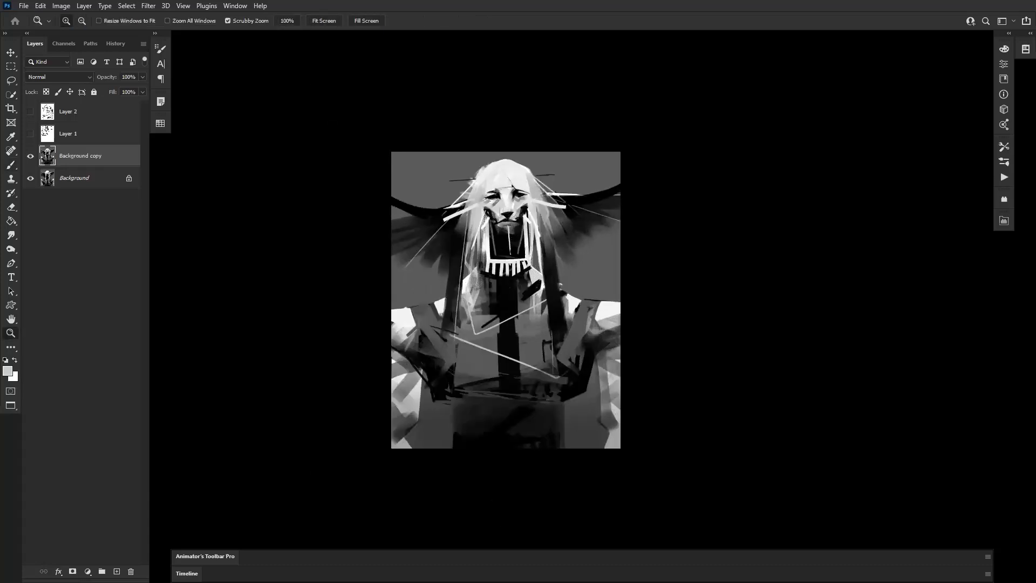
Sample the near-white of the hair and paint bright strands down both sides of the framed beard, ending at brush size 40.
{"action": "key", "text": "b"}
{"action": "left_click", "coordinate": [445, 288], "text": "alt"}
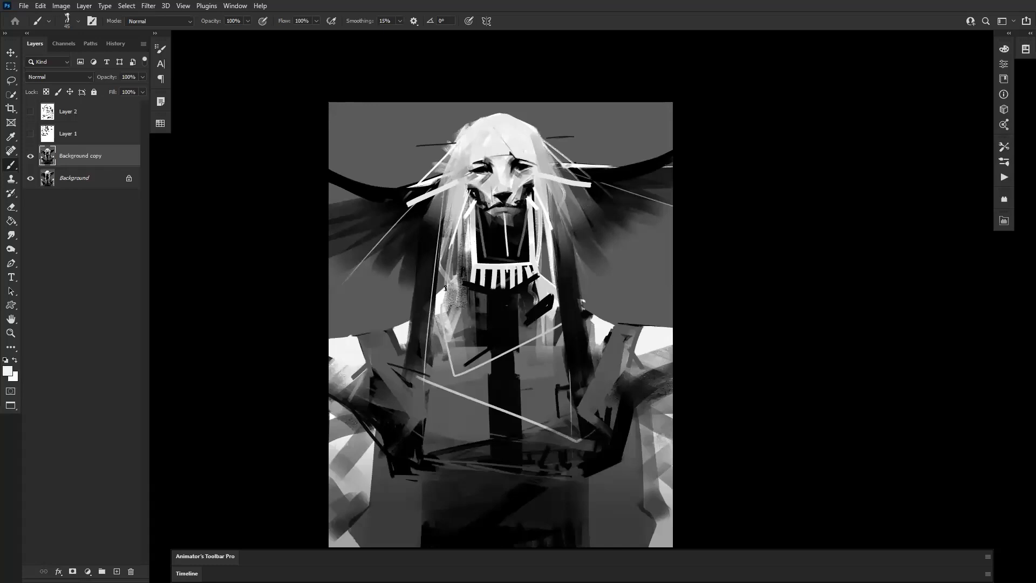
{"action": "left_click_drag", "start_coordinate": [444, 289], "coordinate": [457, 231]}
{"action": "left_click_drag", "start_coordinate": [541, 291], "coordinate": [537, 224]}
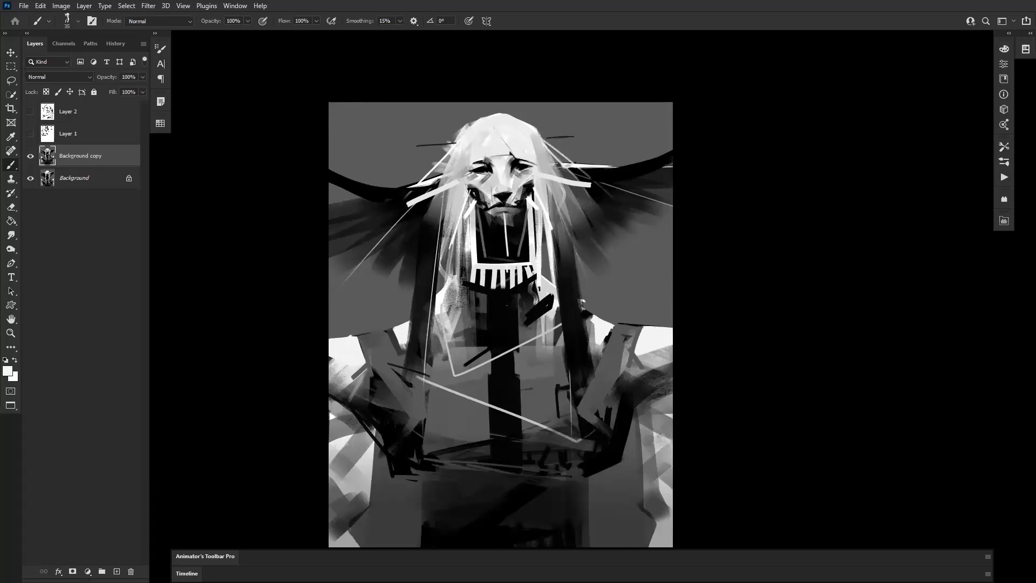
{"action": "mouse_move", "coordinate": [456, 232]}
{"action": "left_mouse_down"}
{"action": "mouse_move", "coordinate": [446, 301]}
{"action": "mouse_move", "coordinate": [455, 293]}
{"action": "left_mouse_up"}
{"action": "left_click_drag", "start_coordinate": [545, 232], "coordinate": [552, 312]}
{"action": "left_click_drag", "start_coordinate": [535, 223], "coordinate": [544, 295]}
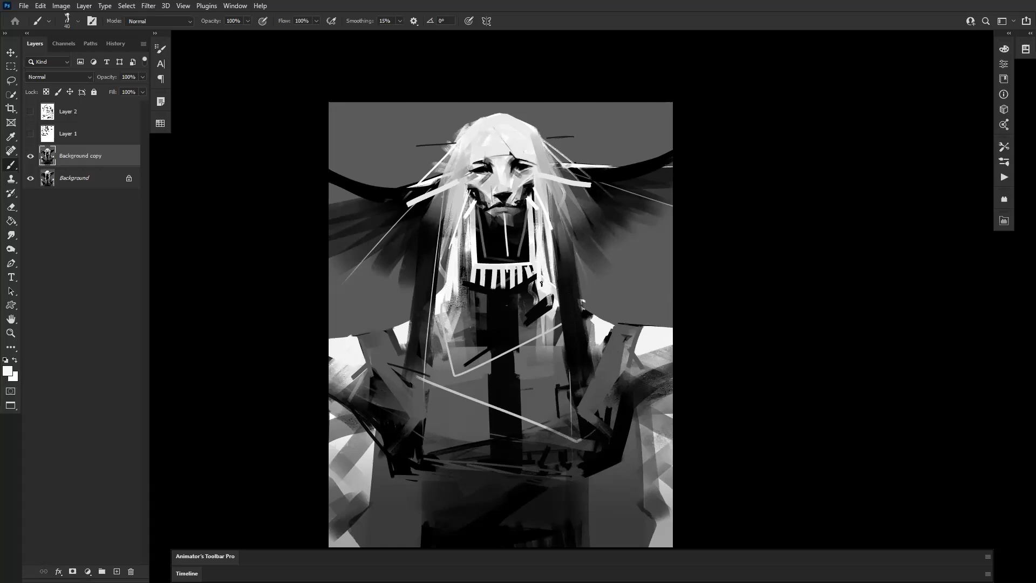
{"action": "scroll", "coordinate": [551, 294], "scroll_direction": "down", "scroll_amount": 2}
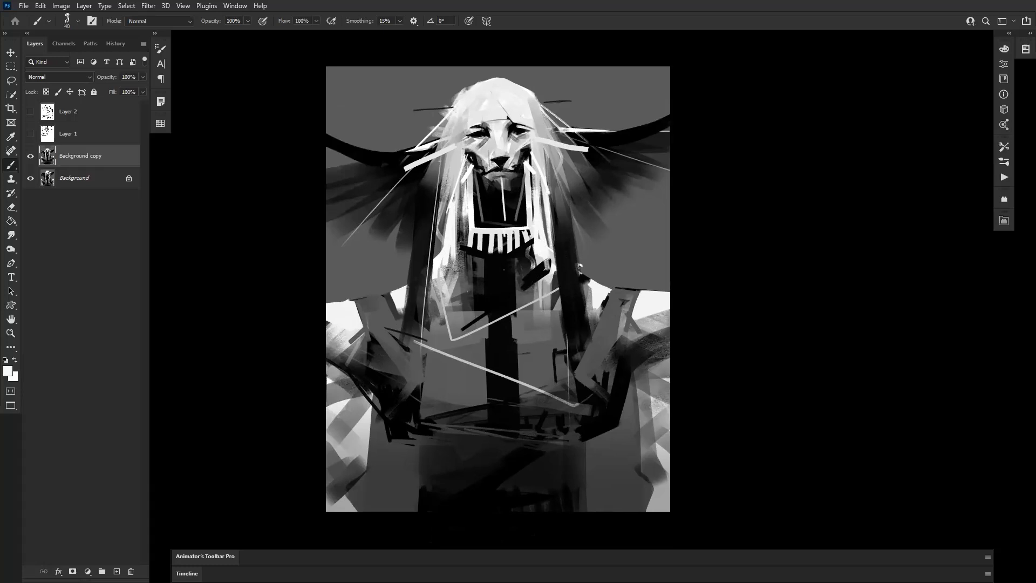
Sample the dark grey below the beard and add small dark strokes beside the beard and on the lower torso.
{"action": "left_click", "coordinate": [469, 282], "text": "alt"}
{"action": "left_click_drag", "start_coordinate": [536, 244], "coordinate": [545, 263]}
{"action": "left_click_drag", "start_coordinate": [532, 394], "coordinate": [575, 425]}
Sample light grey and paint tapering outer hair strands over the dark hair on both sides of the head.
{"action": "left_click", "coordinate": [495, 194], "text": "alt"}
{"action": "left_click_drag", "start_coordinate": [467, 207], "coordinate": [442, 283]}
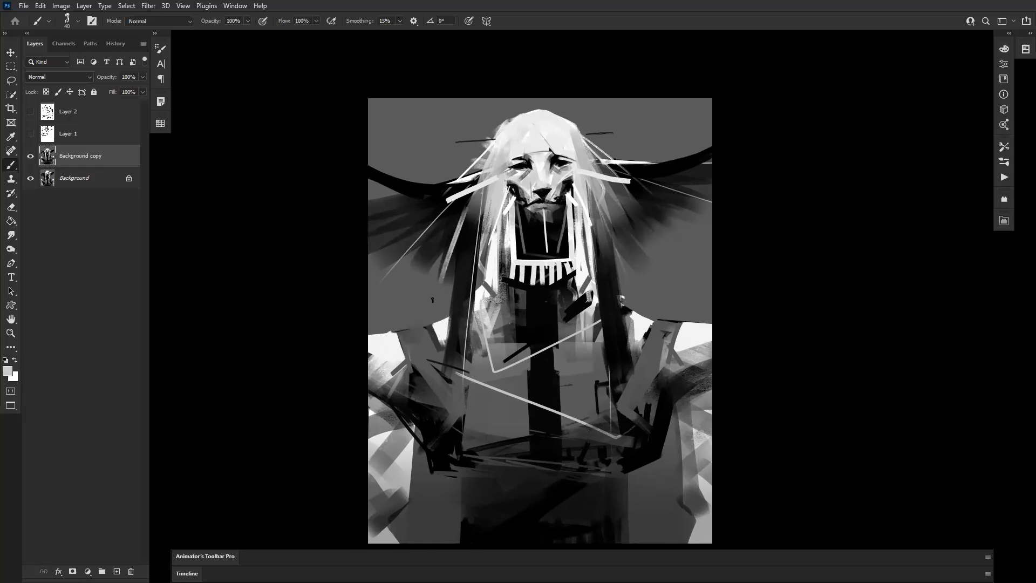
{"action": "left_click_drag", "start_coordinate": [604, 198], "coordinate": [624, 263]}
{"action": "key", "text": "ctrl+z"}
{"action": "mouse_move", "coordinate": [600, 188]}
{"action": "left_mouse_down"}
{"action": "mouse_move", "coordinate": [639, 269]}
{"action": "mouse_move", "coordinate": [623, 250]}
{"action": "mouse_move", "coordinate": [631, 273]}
{"action": "left_mouse_up"}
{"action": "key", "text": "ctrl+z"}
Add thin light hair strokes over the base of both horns with a brush size of 9.
{"action": "left_click_drag", "start_coordinate": [455, 183], "coordinate": [415, 194]}
{"action": "left_click_drag", "start_coordinate": [609, 165], "coordinate": [658, 172]}
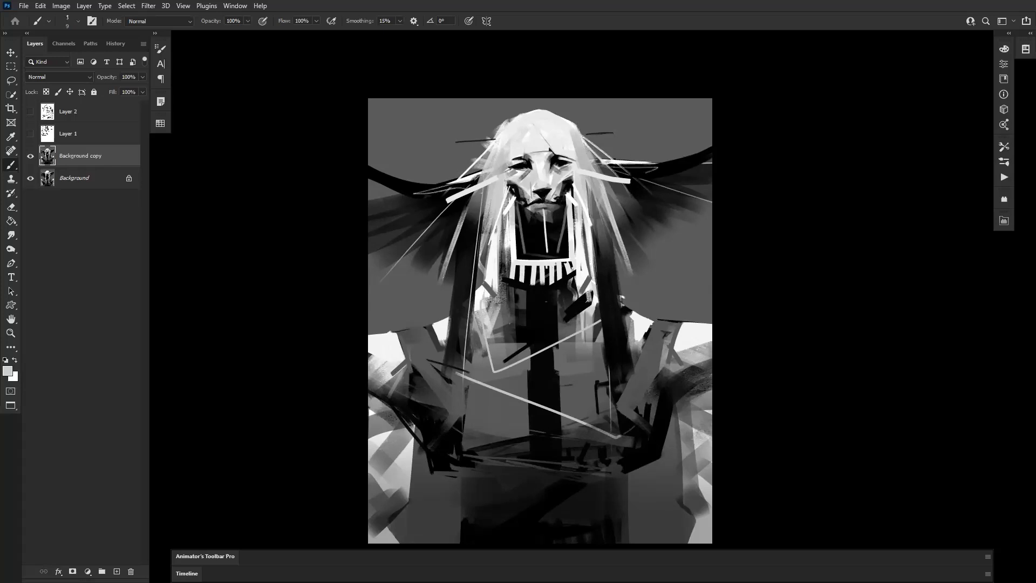
{"action": "key", "text": "ctrl+z"}
{"action": "left_click_drag", "start_coordinate": [628, 166], "coordinate": [673, 167]}
{"action": "left_click_drag", "start_coordinate": [433, 190], "coordinate": [454, 184]}
{"action": "left_click_drag", "start_coordinate": [634, 168], "coordinate": [651, 167]}
{"action": "left_click_drag", "start_coordinate": [636, 170], "coordinate": [653, 170]}
{"action": "left_click", "coordinate": [659, 163], "text": "alt"}
Examine the whole portrait zoomed out, checking the balance of its light and dark shapes.
{"action": "key", "text": "z"}
{"action": "left_click", "coordinate": [661, 324], "text": "alt"}
{"action": "left_click", "coordinate": [662, 324], "text": "alt"}
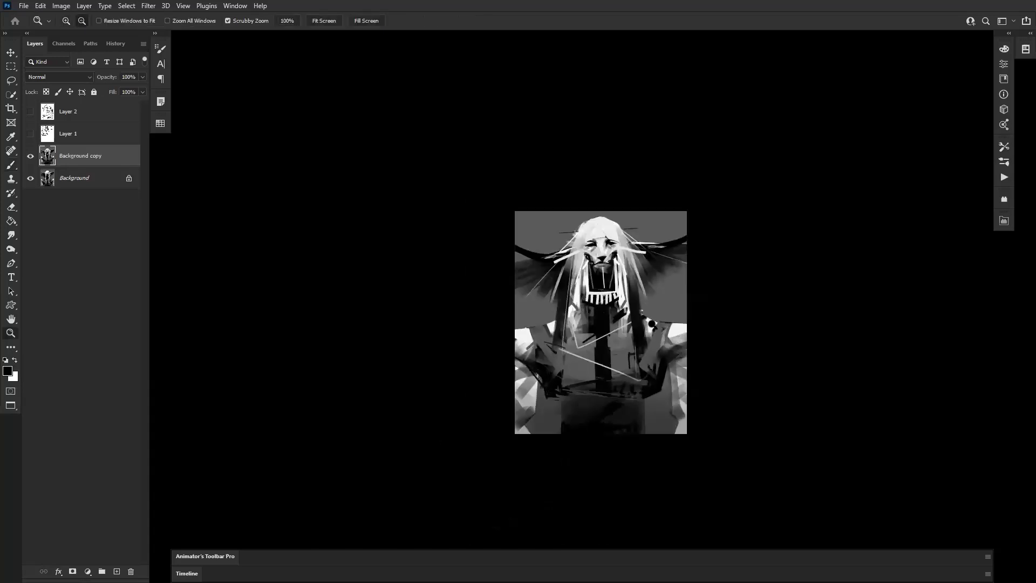
{"action": "key", "text": "ctrl+f"}
{"action": "key", "text": "ctrl+f"}
{"action": "left_click", "coordinate": [616, 348]}
{"action": "left_click", "coordinate": [615, 350]}
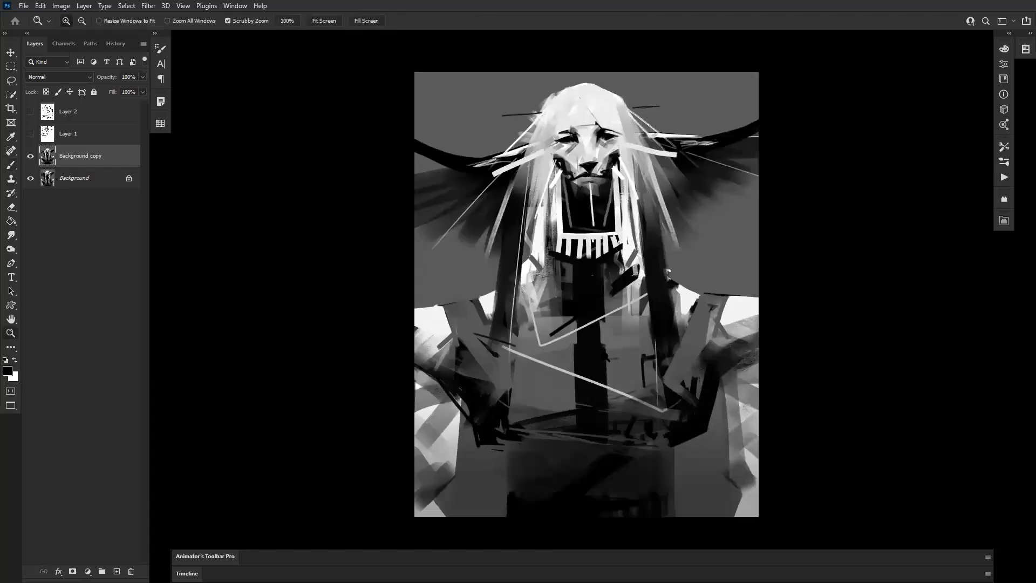
{"action": "left_click_drag", "start_coordinate": [601, 384], "coordinate": [572, 387]}
Enlarge the brush to 200 and choose a saturated red as the foreground colour.
{"action": "key", "text": "b"}
{"action": "key", "text": "bracketright"}
{"action": "key", "text": "bracketright"}
{"action": "key", "text": "bracketright"}
{"action": "key", "text": "bracketright"}
{"action": "key", "text": "bracketright"}
{"action": "key", "text": "bracketright"}
{"action": "key", "text": "bracketright"}
{"action": "key", "text": "bracketright"}
{"action": "key", "text": "bracketright"}
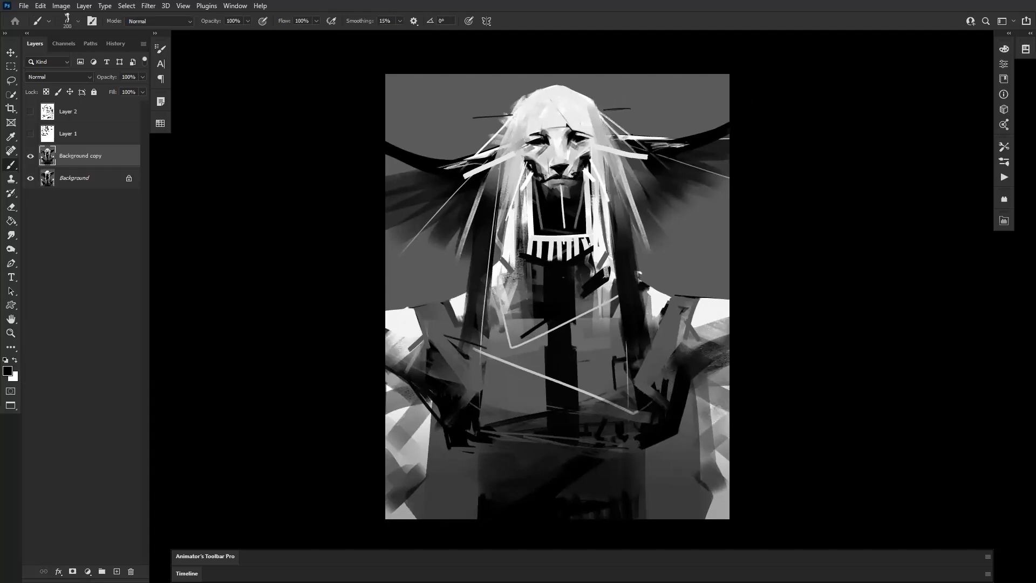
{"action": "left_click", "coordinate": [1004, 49]}
{"action": "left_click_drag", "start_coordinate": [935, 101], "coordinate": [970, 33]}
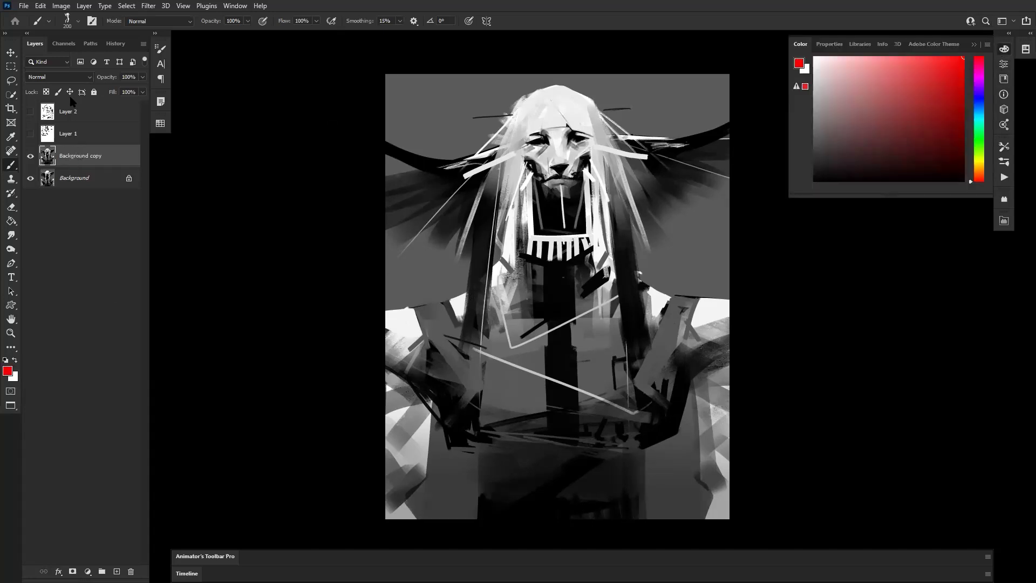
Add a new layer above Background copy and set its blend mode to Multiply.
{"action": "key", "text": "ctrl+shift+alt+n"}
{"action": "left_click", "coordinate": [64, 77]}
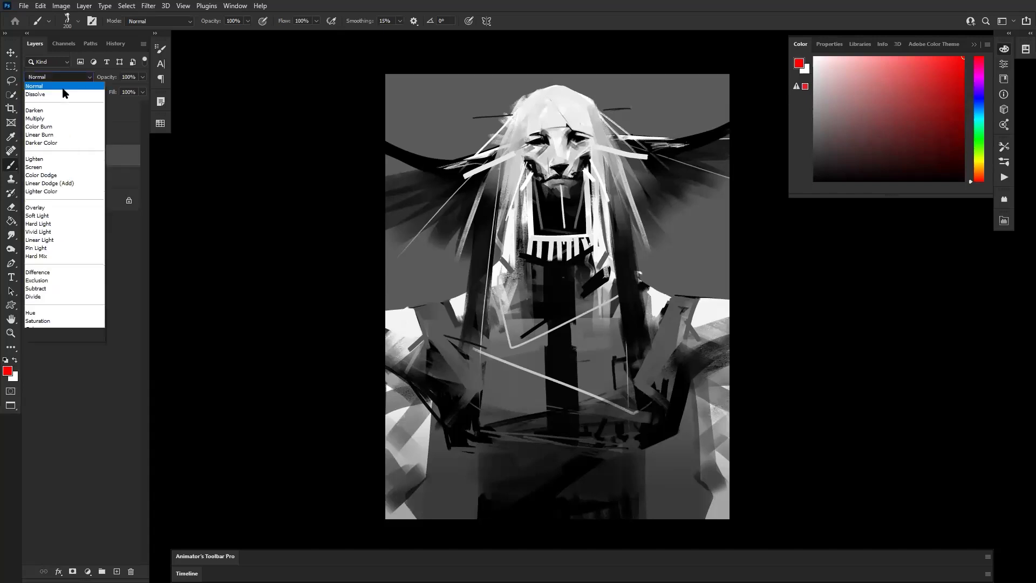
{"action": "left_click", "coordinate": [42, 118]}
Undo the first colour stroke, choose bright yellow and paint a vertical band down the forehead and face.
{"action": "mouse_move", "coordinate": [568, 116]}
{"action": "left_mouse_down"}
{"action": "mouse_move", "coordinate": [552, 91]}
{"action": "mouse_move", "coordinate": [561, 84]}
{"action": "mouse_move", "coordinate": [556, 157]}
{"action": "left_mouse_up"}
{"action": "key", "text": "ctrl+z"}
{"action": "left_click", "coordinate": [983, 158]}
{"action": "left_click_drag", "start_coordinate": [928, 104], "coordinate": [965, 56]}
{"action": "left_click_drag", "start_coordinate": [979, 159], "coordinate": [976, 162]}
{"action": "key", "text": "bracketright"}
{"action": "mouse_move", "coordinate": [564, 97]}
{"action": "left_mouse_down"}
{"action": "mouse_move", "coordinate": [558, 141]}
{"action": "mouse_move", "coordinate": [556, 83]}
{"action": "mouse_move", "coordinate": [555, 186]}
{"action": "left_mouse_up"}
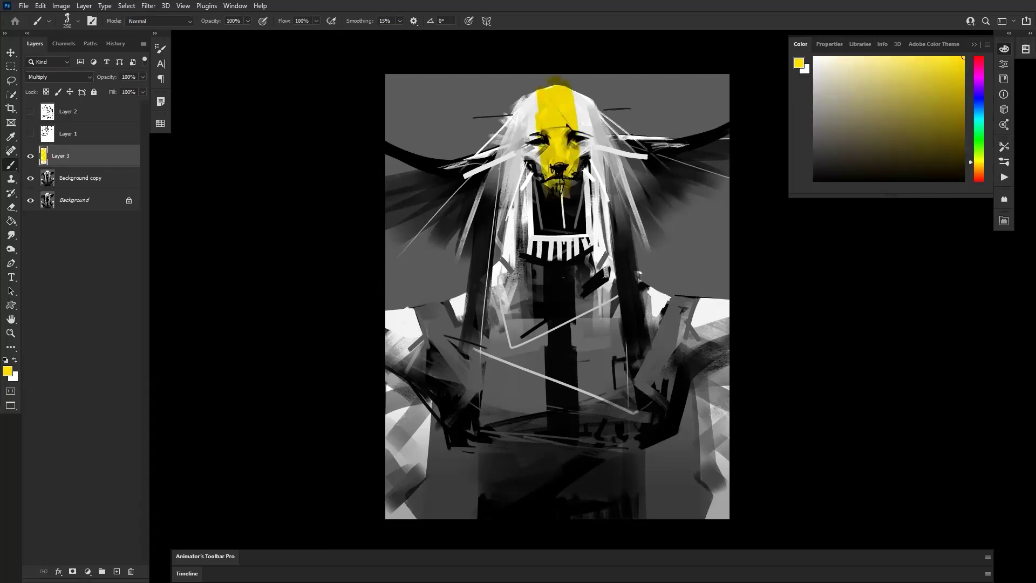
Erase the yellow spilling above the top of the head, using an eraser size of 70.
{"action": "key", "text": "e"}
{"action": "key", "text": "bracketright"}
{"action": "key", "text": "bracketright"}
{"action": "key", "text": "bracketright"}
{"action": "key", "text": "bracketright"}
{"action": "key", "text": "bracketright"}
{"action": "mouse_move", "coordinate": [545, 78]}
{"action": "left_mouse_down"}
{"action": "mouse_move", "coordinate": [574, 81]}
{"action": "mouse_move", "coordinate": [527, 82]}
{"action": "left_mouse_up"}
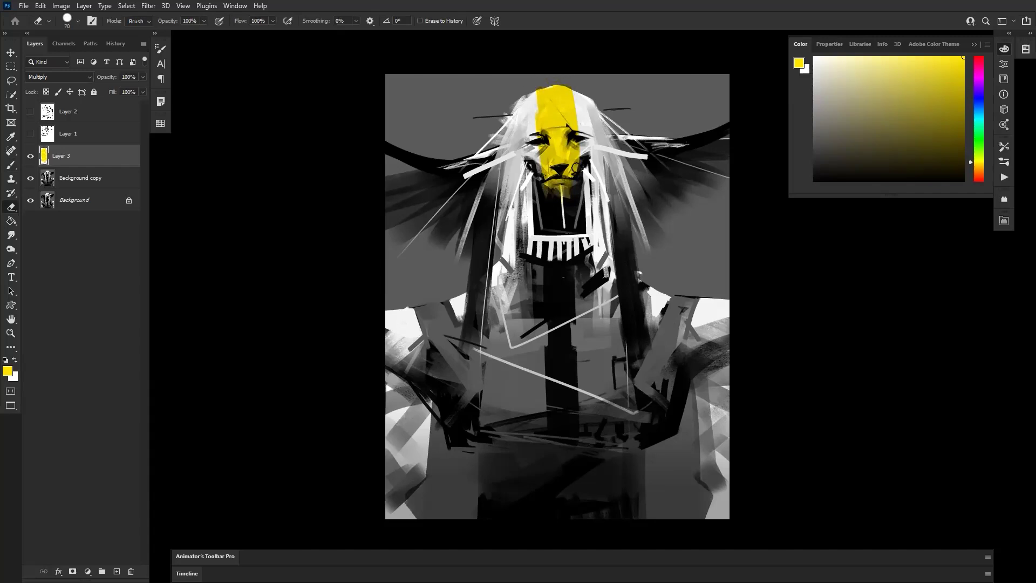
Extend the yellow over the side of the face, the beard and the chest, redoing the chest stroke once.
{"action": "key", "text": "b"}
{"action": "left_click_drag", "start_coordinate": [532, 103], "coordinate": [529, 137]}
{"action": "key", "text": "bracketright"}
{"action": "left_click_drag", "start_coordinate": [558, 207], "coordinate": [557, 232]}
{"action": "left_click_drag", "start_coordinate": [529, 282], "coordinate": [566, 343]}
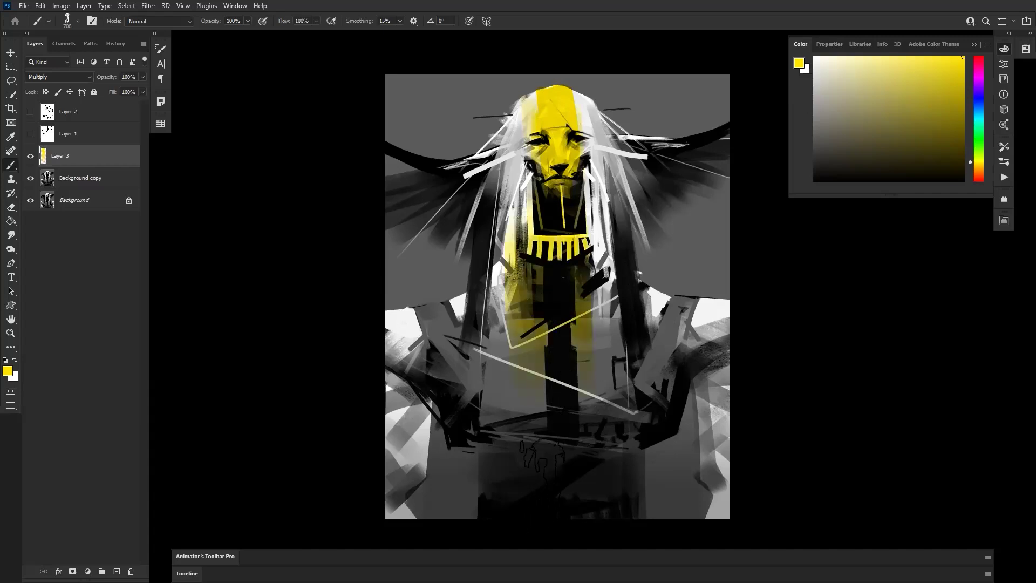
{"action": "key", "text": "ctrl+z"}
{"action": "mouse_move", "coordinate": [540, 283]}
{"action": "left_mouse_down"}
{"action": "mouse_move", "coordinate": [580, 330]}
{"action": "mouse_move", "coordinate": [580, 363]}
{"action": "mouse_move", "coordinate": [556, 370]}
{"action": "mouse_move", "coordinate": [610, 378]}
{"action": "left_mouse_up"}
Reduce the brush to 200 and paint yellow across both cheeks beside the eyes.
{"action": "key", "text": "bracketleft"}
{"action": "key", "text": "bracketleft"}
{"action": "key", "text": "bracketleft"}
{"action": "key", "text": "bracketleft"}
{"action": "key", "text": "bracketleft"}
{"action": "key", "text": "bracketleft"}
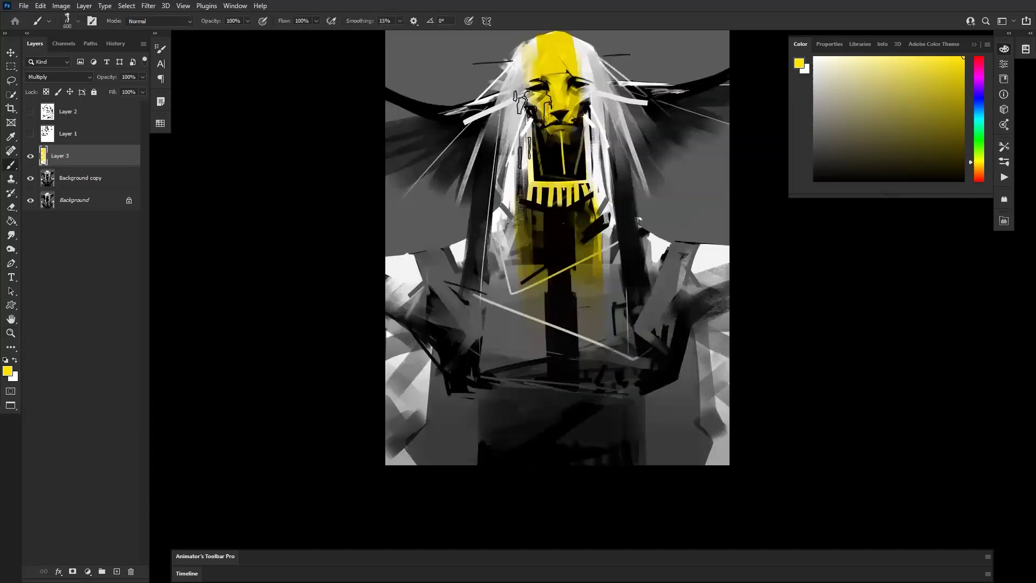
{"action": "left_click_drag", "start_coordinate": [544, 98], "coordinate": [611, 93]}
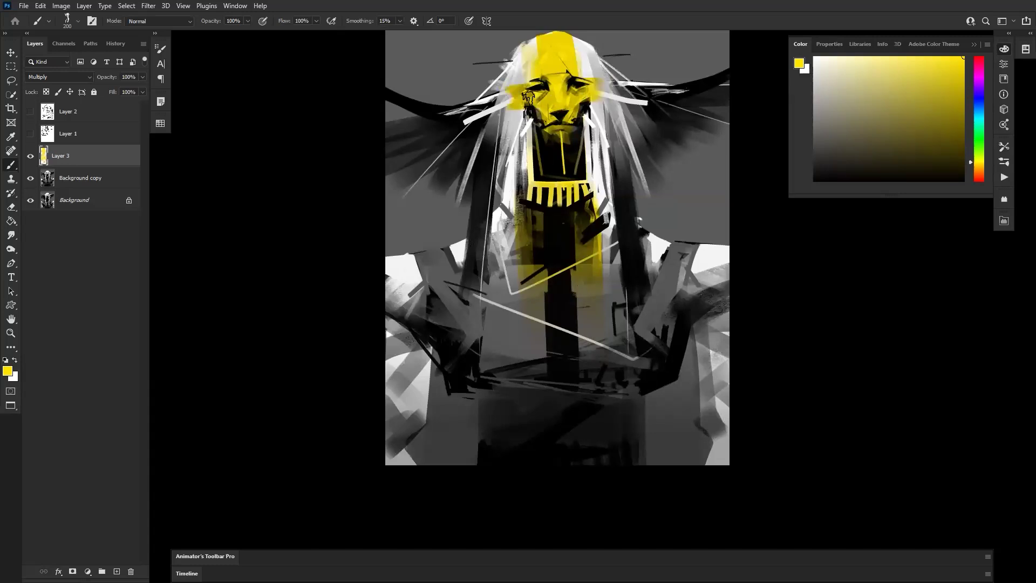
Paint yellow over both arms and the outer shoulders with a brush size of 300.
{"action": "key", "text": "e"}
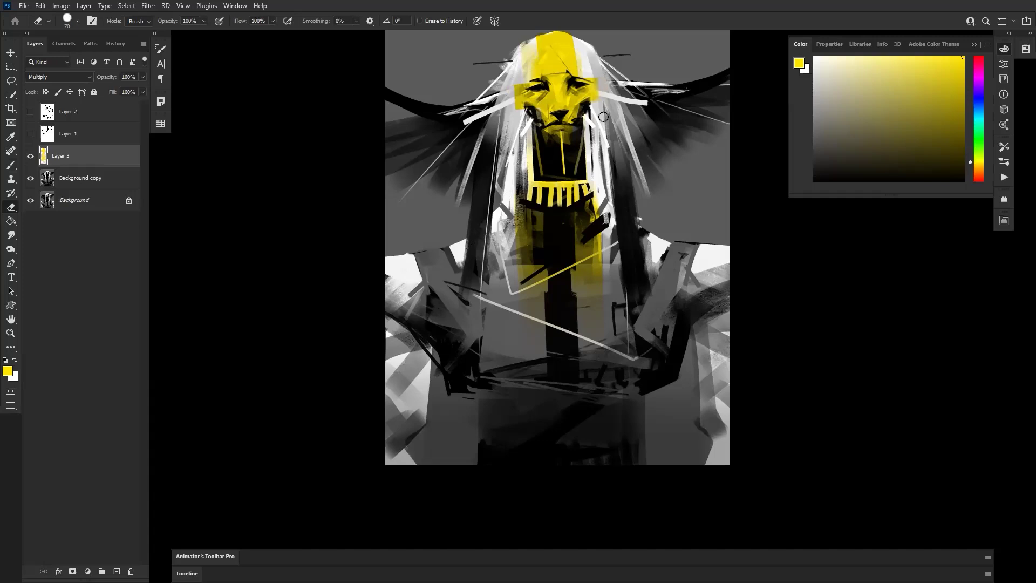
{"action": "key", "text": "ctrl+space"}
{"action": "left_click_drag", "start_coordinate": [598, 200], "coordinate": [526, 207]}
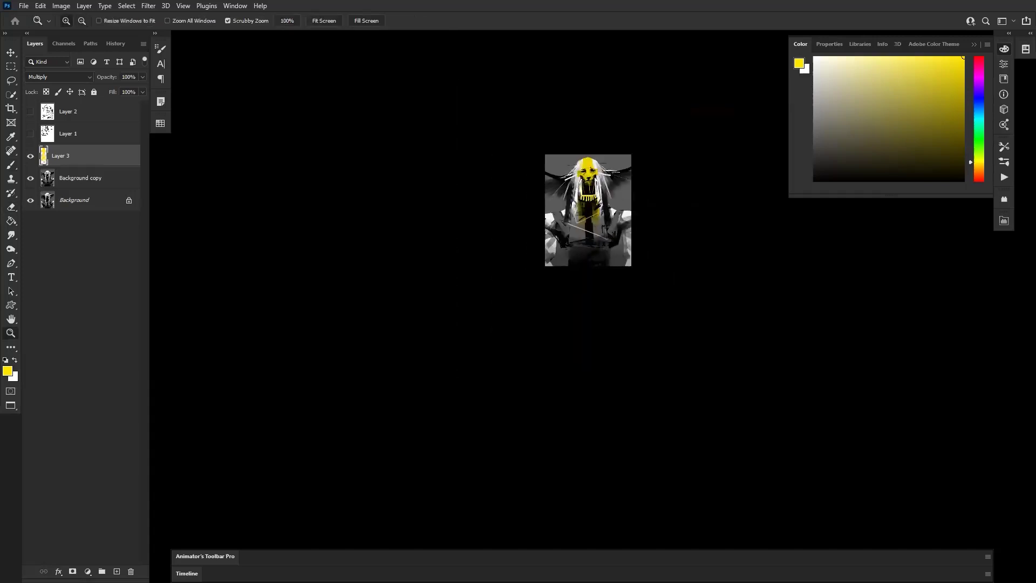
{"action": "left_click_drag", "start_coordinate": [631, 230], "coordinate": [690, 230]}
{"action": "key", "text": "b"}
{"action": "mouse_move", "coordinate": [416, 237]}
{"action": "left_mouse_down"}
{"action": "mouse_move", "coordinate": [412, 245]}
{"action": "mouse_move", "coordinate": [406, 230]}
{"action": "mouse_move", "coordinate": [412, 313]}
{"action": "mouse_move", "coordinate": [410, 205]}
{"action": "mouse_move", "coordinate": [418, 189]}
{"action": "mouse_move", "coordinate": [415, 226]}
{"action": "mouse_move", "coordinate": [427, 194]}
{"action": "left_mouse_up"}
{"action": "key", "text": "e"}
{"action": "key", "text": "b"}
{"action": "mouse_move", "coordinate": [621, 205]}
{"action": "left_mouse_down"}
{"action": "mouse_move", "coordinate": [622, 310]}
{"action": "mouse_move", "coordinate": [621, 184]}
{"action": "mouse_move", "coordinate": [618, 194]}
{"action": "left_mouse_up"}
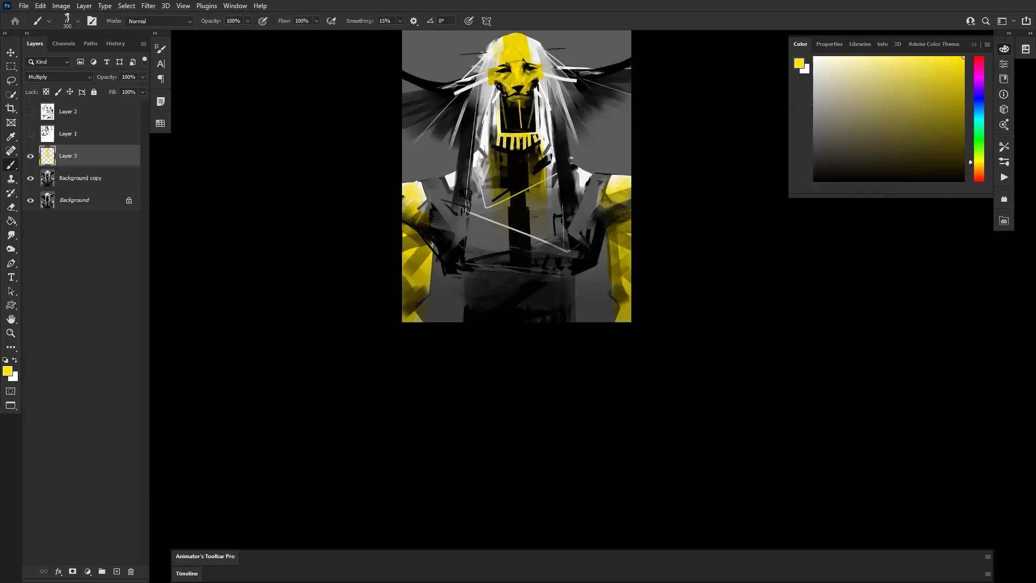
{"action": "key", "text": "bracketright"}
{"action": "key", "text": "bracketright"}
{"action": "key", "text": "ctrl+z"}
{"action": "key", "text": "bracketleft"}
Clear the yellow from the lips and the central line of the beard, using a brush size of 175.
{"action": "left_click", "coordinate": [580, 240], "text": "ctrl"}
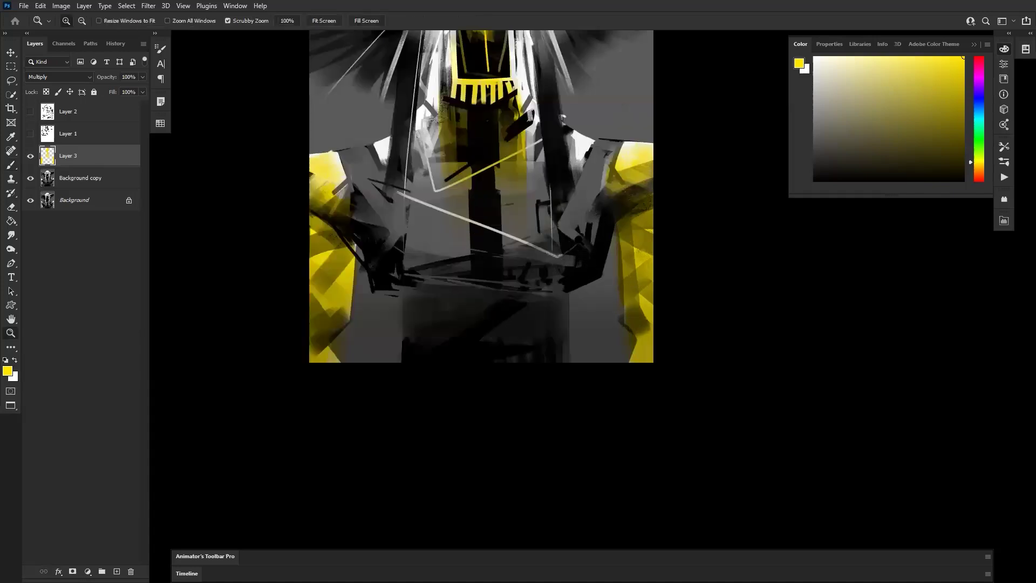
{"action": "left_click_drag", "start_coordinate": [547, 208], "coordinate": [567, 344]}
{"action": "key", "text": "b"}
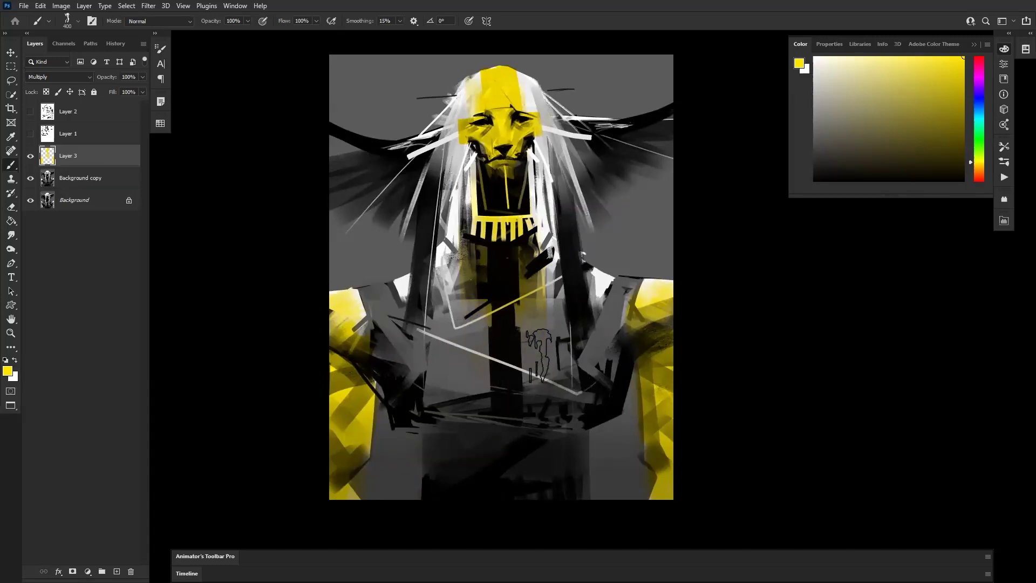
{"action": "key", "text": "bracketleft"}
{"action": "key", "text": "bracketleft"}
{"action": "key", "text": "bracketleft"}
{"action": "key", "text": "bracketleft"}
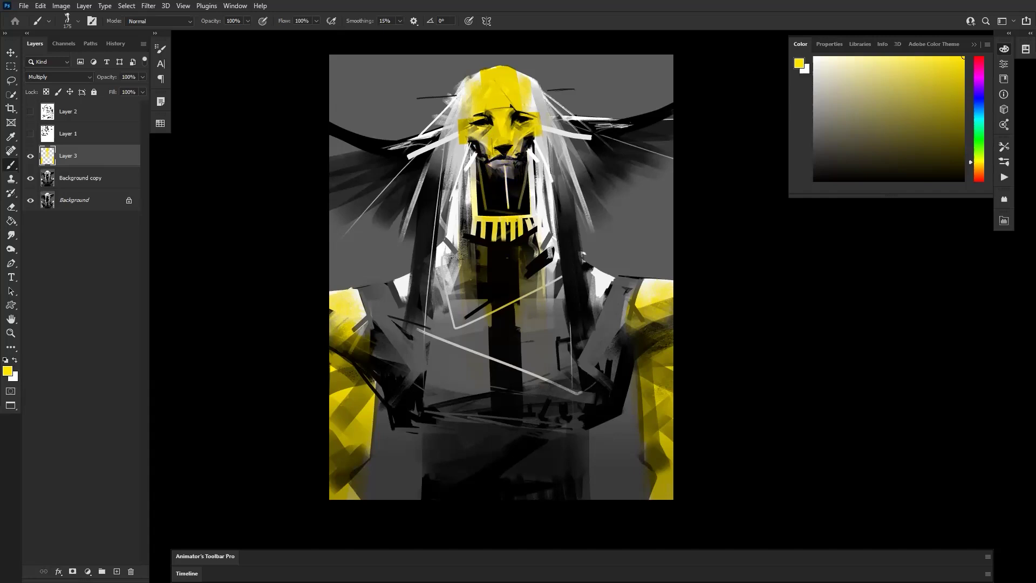
Paint more yellow over the neck and upper chest beside the dark central band.
{"action": "key", "text": "z"}
{"action": "mouse_move", "coordinate": [578, 200]}
{"action": "left_mouse_down"}
{"action": "mouse_move", "coordinate": [567, 214]}
{"action": "mouse_move", "coordinate": [588, 211]}
{"action": "left_mouse_up"}
{"action": "key", "text": "b"}
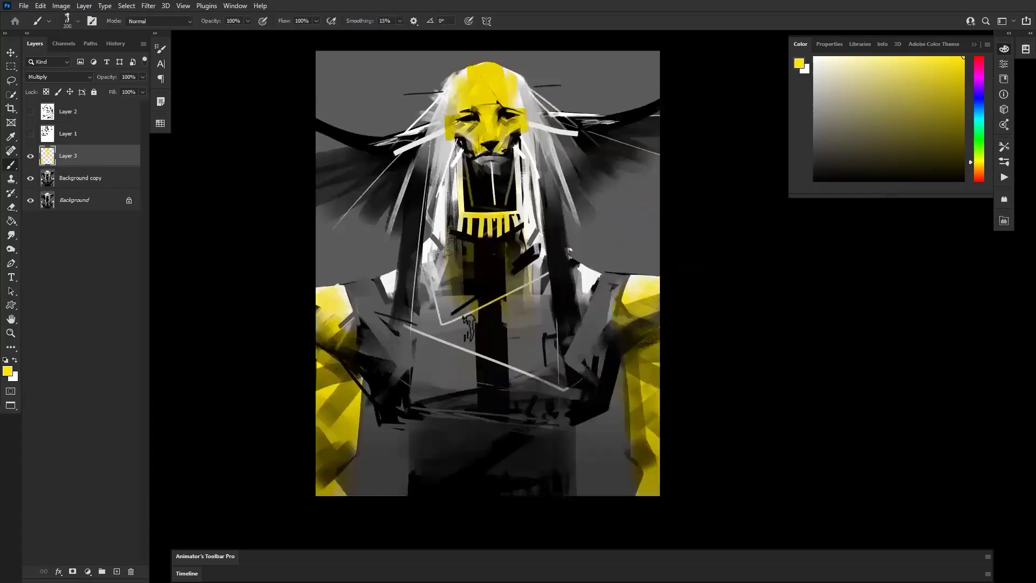
{"action": "key", "text": "bracketleft"}
{"action": "key", "text": "bracketleft"}
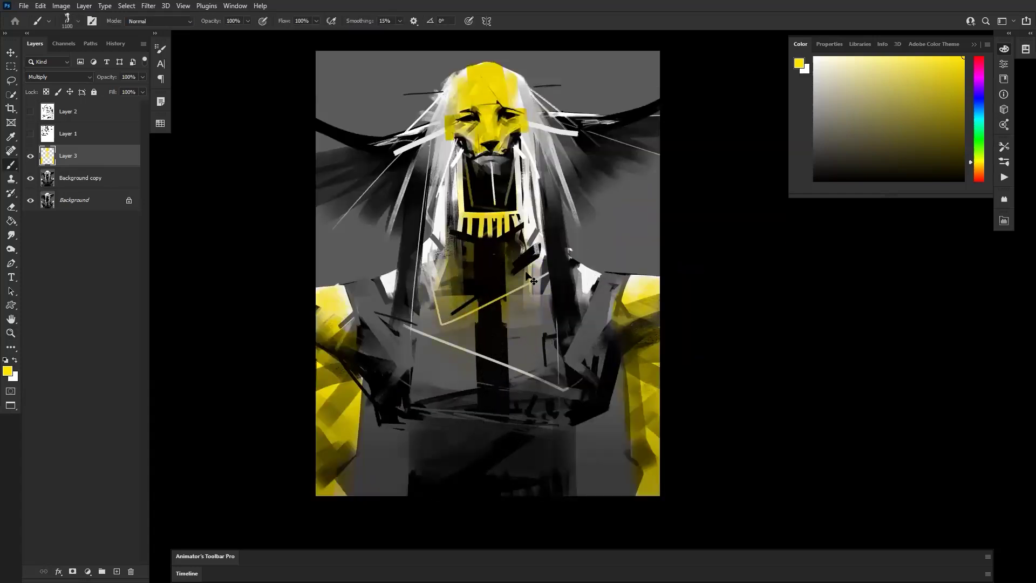
Paint the slanted strands on both sides of the face yellow with a brush size of 100.
{"action": "key", "text": "z"}
{"action": "left_click", "coordinate": [520, 340], "text": "alt"}
{"action": "left_click", "coordinate": [520, 340], "text": "alt"}
{"action": "left_click", "coordinate": [520, 340], "text": "alt"}
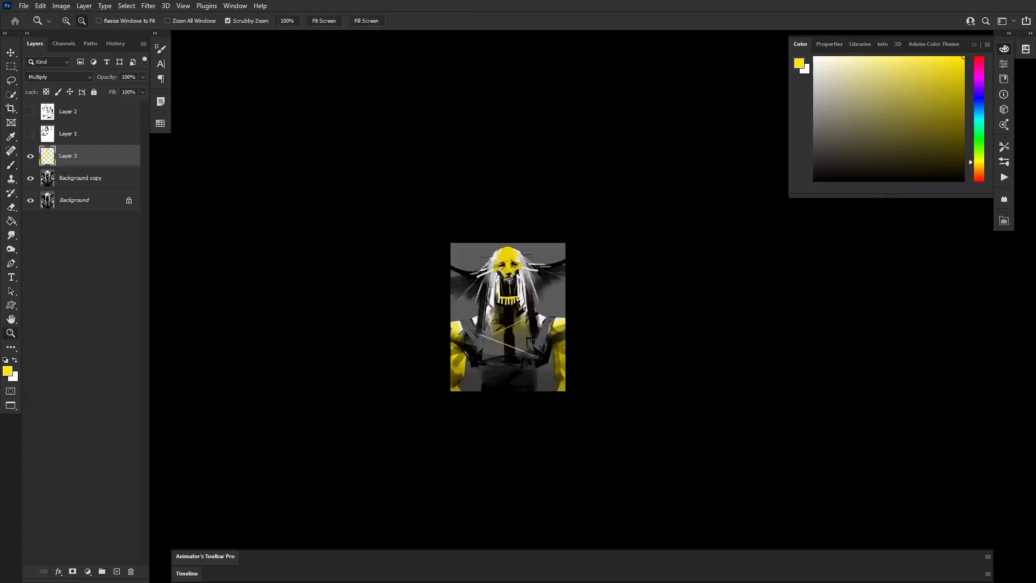
{"action": "key", "text": "ctrl+plus"}
{"action": "key", "text": "ctrl+plus"}
{"action": "key", "text": "ctrl+plus"}
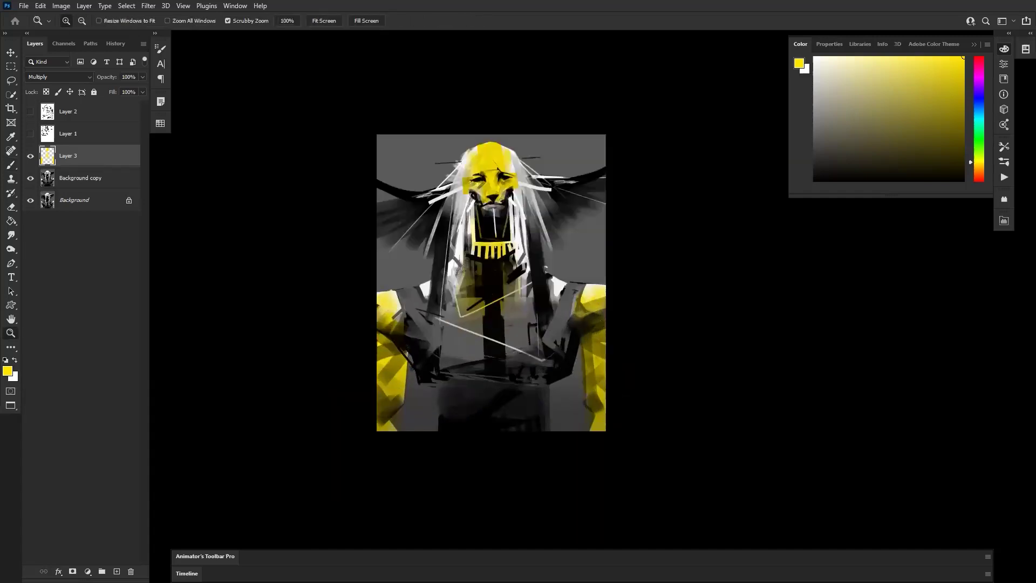
{"action": "key", "text": "b"}
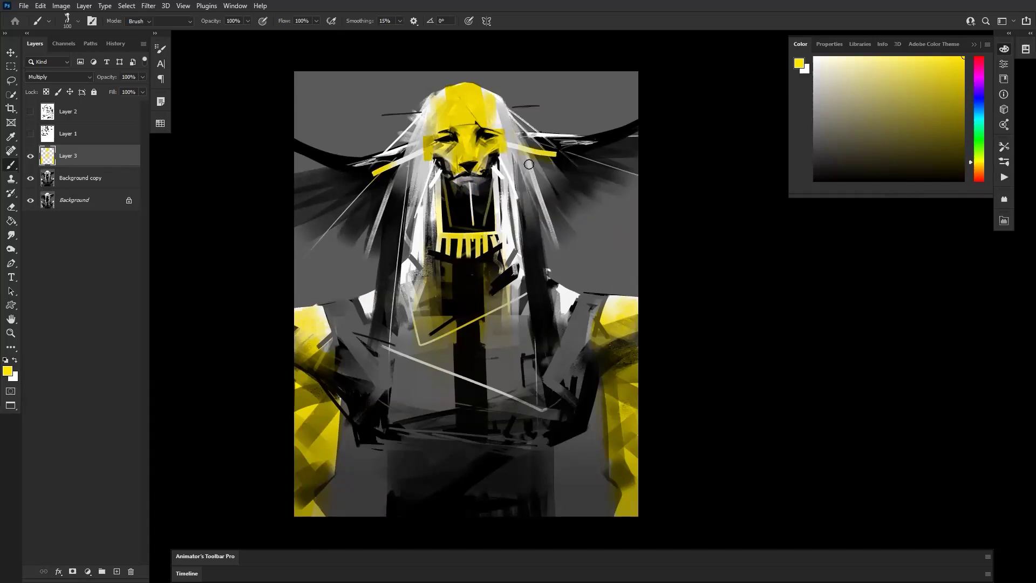
{"action": "key", "text": "e"}
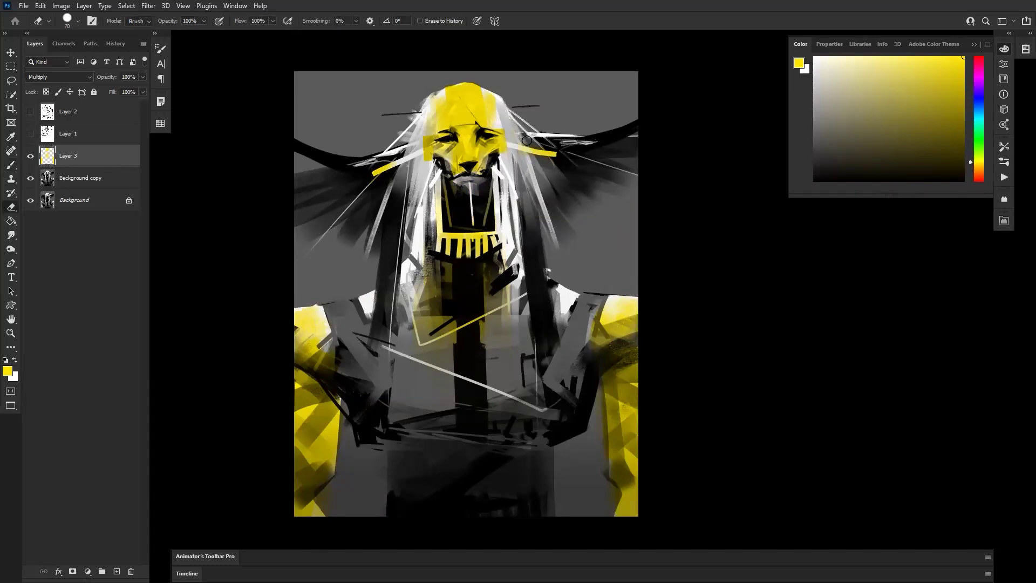
{"action": "key", "text": "b"}
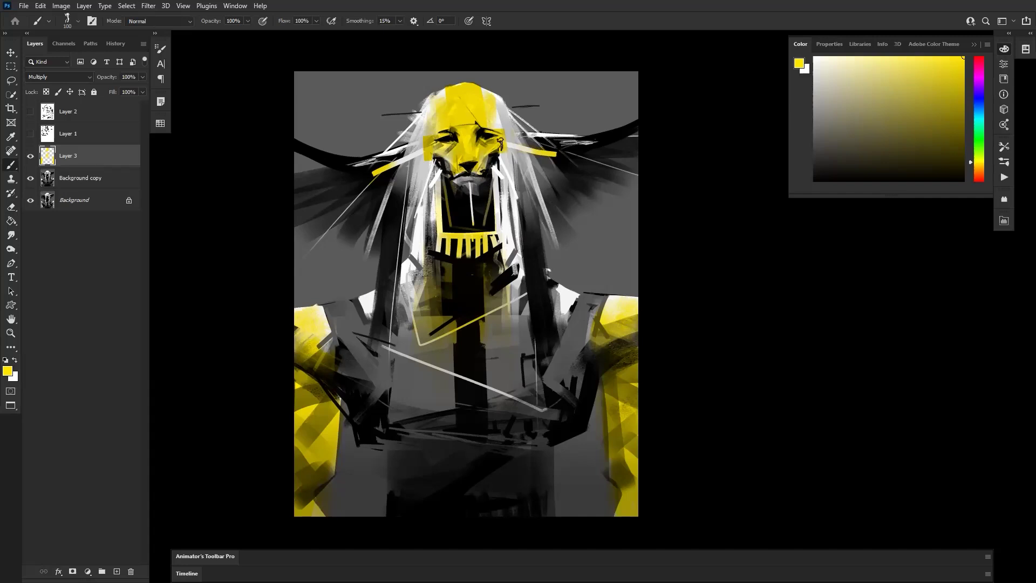
Clear some yellow along the bridge of the nose to leave a light strip, using a brush size of 125.
{"action": "left_click_drag", "start_coordinate": [463, 241], "coordinate": [479, 227]}
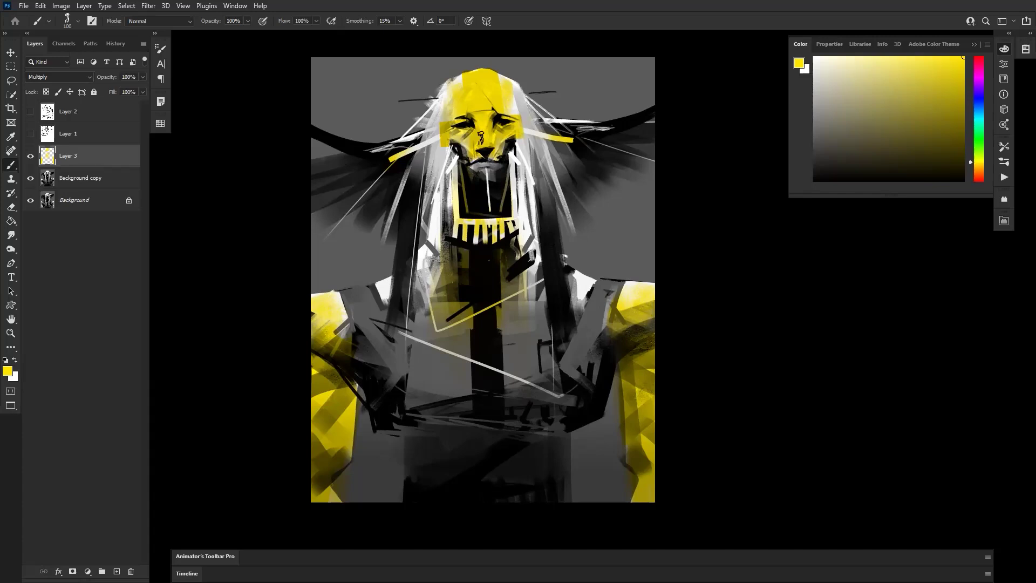
{"action": "left_click_drag", "start_coordinate": [501, 229], "coordinate": [483, 281]}
{"action": "left_click_drag", "start_coordinate": [472, 195], "coordinate": [478, 195]}
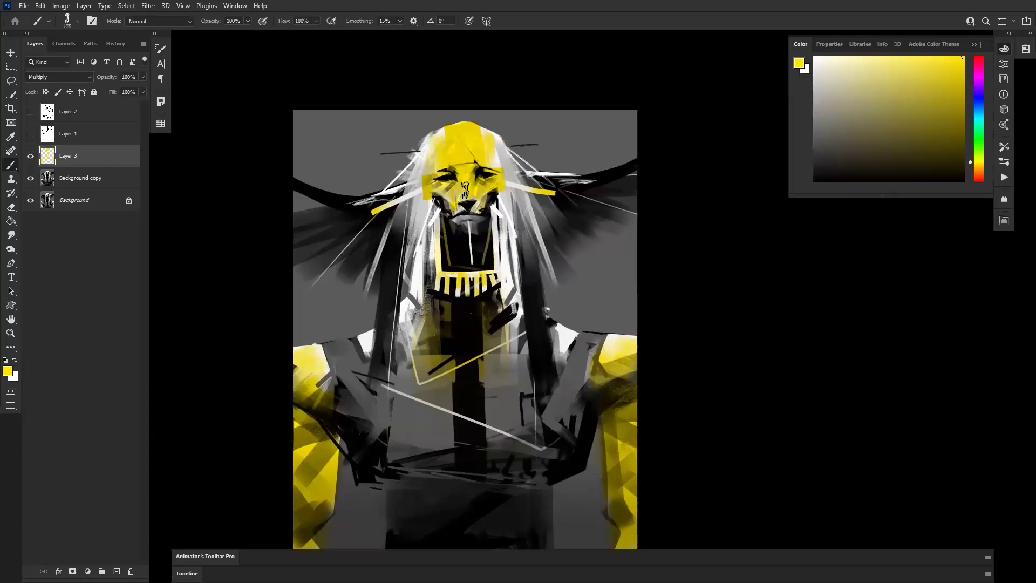
{"action": "left_click_drag", "start_coordinate": [464, 199], "coordinate": [465, 172]}
{"action": "left_click_drag", "start_coordinate": [459, 287], "coordinate": [449, 189]}
Paint yellow on the white inner shoulders beside the long hair, raising the brush size to 175.
{"action": "key", "text": "z"}
{"action": "left_click", "coordinate": [460, 245], "text": "alt"}
{"action": "left_click", "coordinate": [460, 245], "text": "alt"}
{"action": "left_click", "coordinate": [465, 247]}
{"action": "key", "text": "b"}
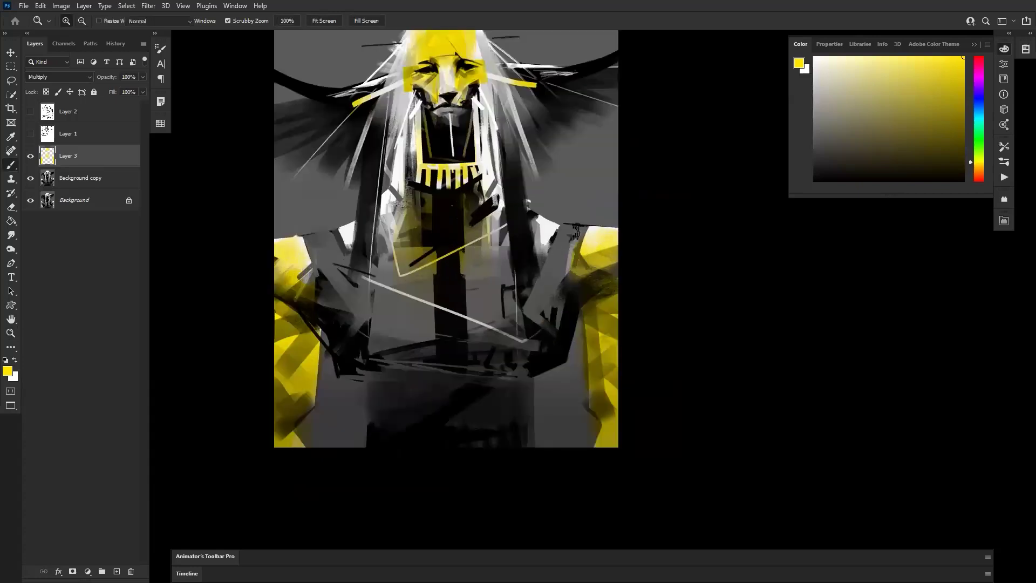
{"action": "left_click_drag", "start_coordinate": [543, 241], "coordinate": [541, 265]}
{"action": "left_click_drag", "start_coordinate": [335, 271], "coordinate": [360, 302]}
{"action": "key", "text": "bracketright"}
{"action": "key", "text": "bracketright"}
{"action": "left_click_drag", "start_coordinate": [371, 266], "coordinate": [373, 279]}
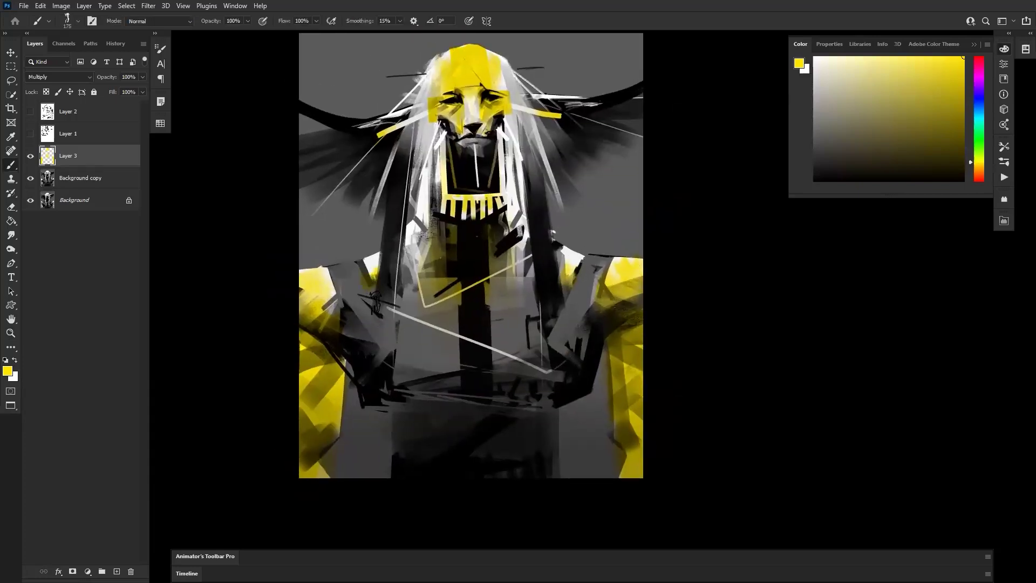
Enlarge the brush to 500 and glaze yellow broadly over the chest.
{"action": "key", "text": "bracketright"}
{"action": "key", "text": "bracketright"}
{"action": "key", "text": "bracketright"}
{"action": "key", "text": "bracketright"}
{"action": "key", "text": "bracketright"}
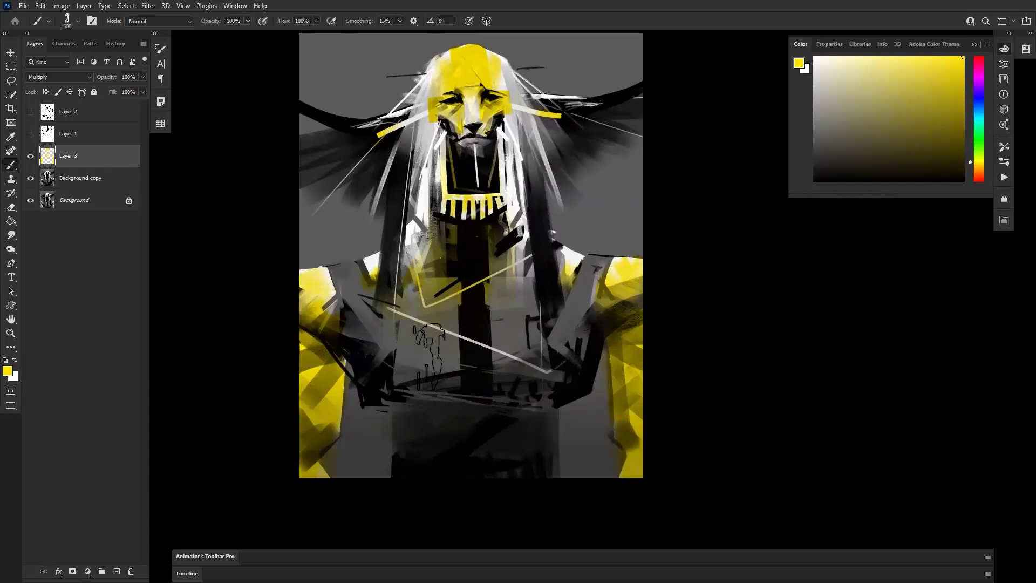
{"action": "mouse_move", "coordinate": [504, 351]}
{"action": "left_mouse_down"}
{"action": "mouse_move", "coordinate": [519, 359]}
{"action": "mouse_move", "coordinate": [507, 362]}
{"action": "left_mouse_up"}
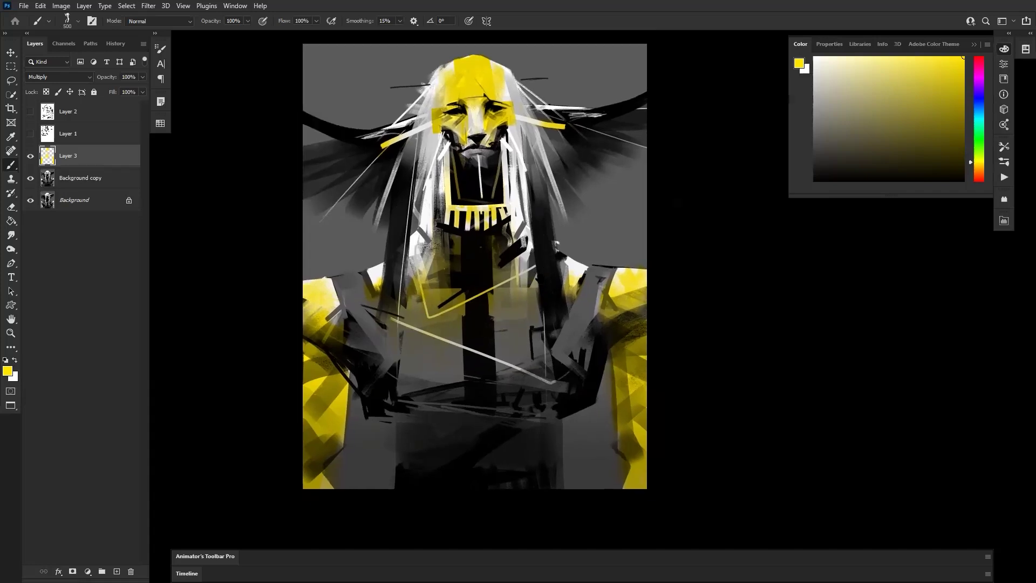
{"action": "left_click_drag", "start_coordinate": [644, 249], "coordinate": [615, 262]}
Choose a darker orange and paint it over the lower chest, shoulder straps and waist with a brush size of 600.
{"action": "left_click_drag", "start_coordinate": [976, 170], "coordinate": [970, 163]}
{"action": "left_click", "coordinate": [934, 86]}
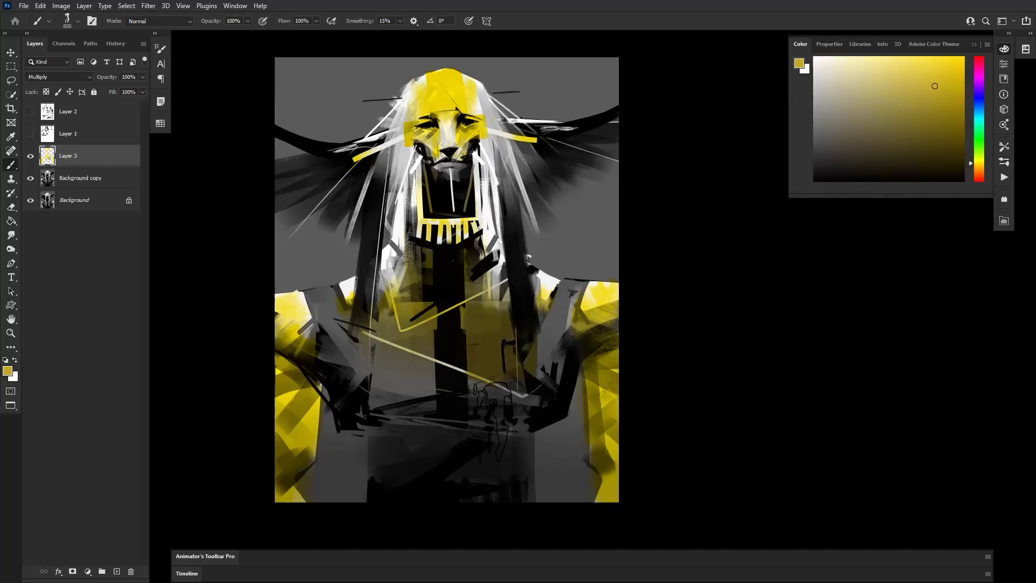
{"action": "left_click", "coordinate": [978, 168]}
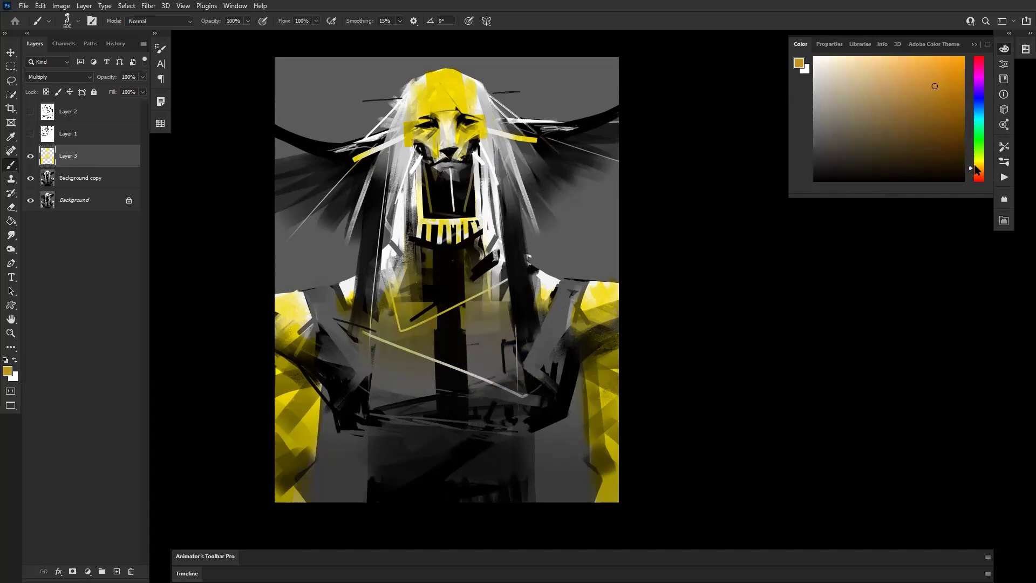
{"action": "left_click_drag", "start_coordinate": [419, 363], "coordinate": [395, 375]}
{"action": "key", "text": "ctrl+z"}
{"action": "left_click_drag", "start_coordinate": [501, 379], "coordinate": [479, 374]}
{"action": "left_click_drag", "start_coordinate": [356, 356], "coordinate": [331, 345]}
{"action": "left_click_drag", "start_coordinate": [531, 372], "coordinate": [543, 357]}
{"action": "left_click_drag", "start_coordinate": [499, 432], "coordinate": [495, 358]}
{"action": "mouse_move", "coordinate": [406, 374]}
{"action": "left_mouse_down"}
{"action": "mouse_move", "coordinate": [424, 402]}
{"action": "mouse_move", "coordinate": [488, 368]}
{"action": "mouse_move", "coordinate": [512, 372]}
{"action": "left_mouse_up"}
{"action": "left_click_drag", "start_coordinate": [470, 251], "coordinate": [479, 350]}
Try orange strokes on the white hair at both sides of the beard with a smaller brush.
{"action": "key", "text": "bracketleft"}
{"action": "key", "text": "bracketleft"}
{"action": "key", "text": "bracketleft"}
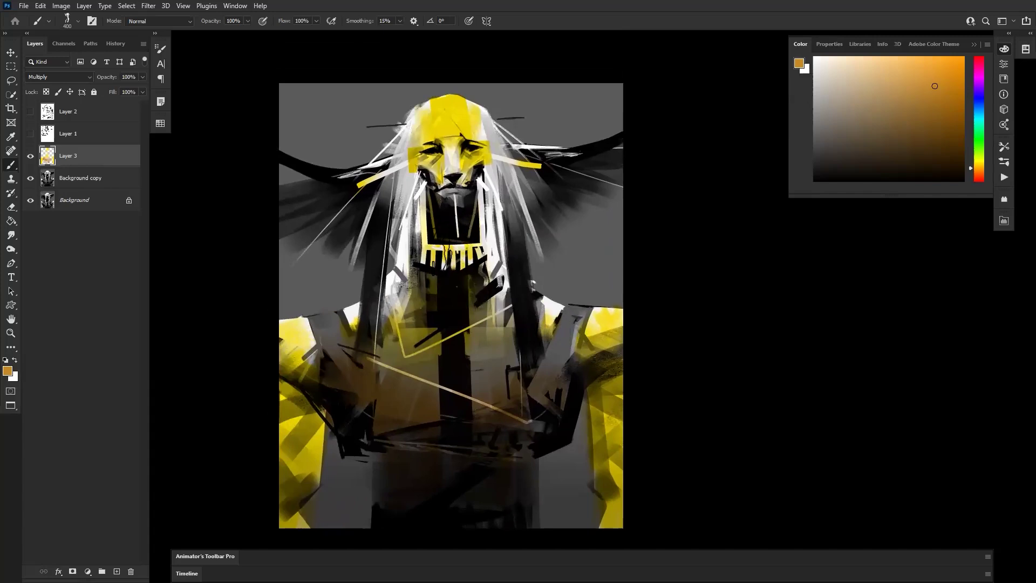
{"action": "left_click_drag", "start_coordinate": [400, 283], "coordinate": [418, 237]}
{"action": "key", "text": "ctrl+z"}
{"action": "left_click_drag", "start_coordinate": [402, 306], "coordinate": [405, 216]}
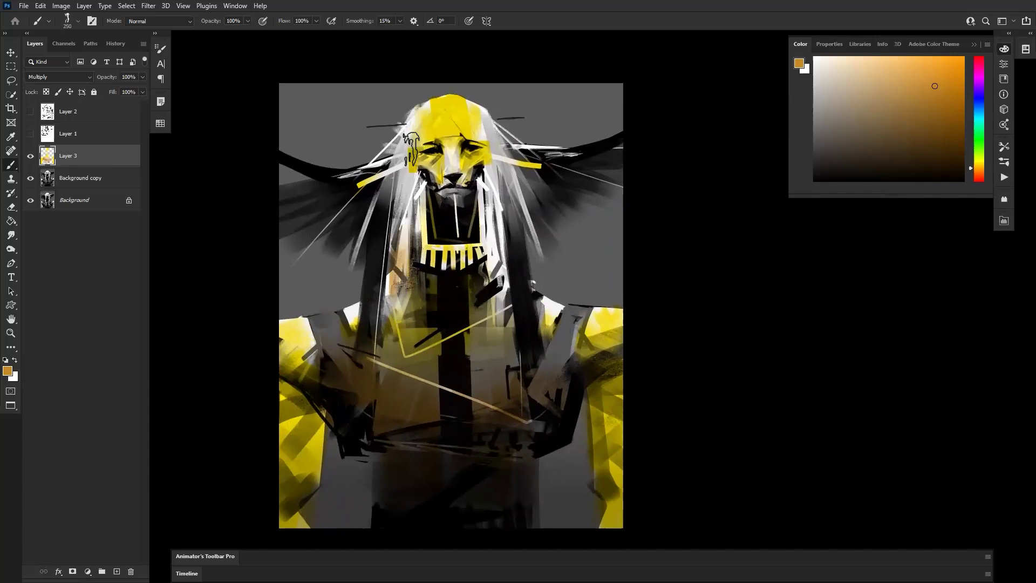
{"action": "left_click_drag", "start_coordinate": [504, 279], "coordinate": [494, 237]}
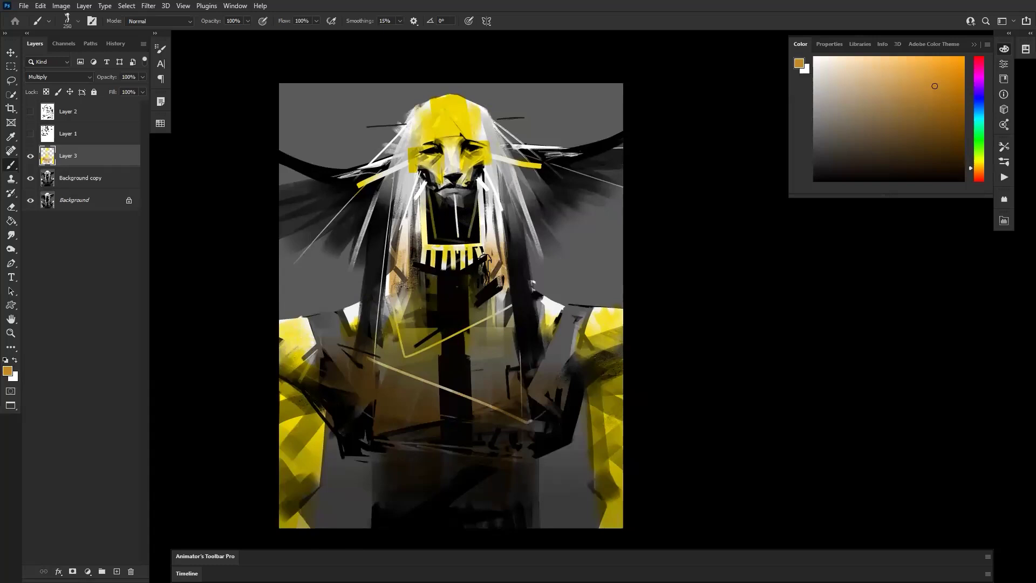
{"action": "key", "text": "ctrl+z"}
{"action": "key", "text": "ctrl+z"}
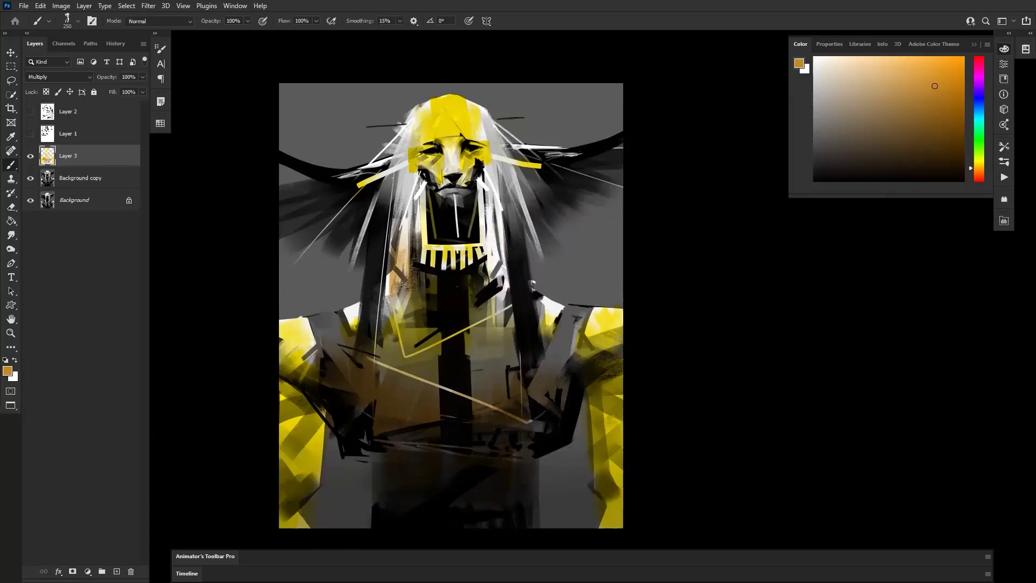
Paint orange shading on the cheeks beside the nose, redoing strokes and ending with a brush size of 200.
{"action": "key", "text": "bracketleft"}
{"action": "key", "text": "bracketleft"}
{"action": "key", "text": "bracketleft"}
{"action": "key", "text": "bracketleft"}
{"action": "mouse_move", "coordinate": [431, 160]}
{"action": "left_mouse_down"}
{"action": "mouse_move", "coordinate": [437, 176]}
{"action": "mouse_move", "coordinate": [468, 165]}
{"action": "mouse_move", "coordinate": [459, 209]}
{"action": "left_mouse_up"}
{"action": "key", "text": "ctrl+z"}
{"action": "key", "text": "bracketright"}
{"action": "key", "text": "ctrl+z"}
{"action": "key", "text": "bracketright"}
{"action": "key", "text": "bracketright"}
{"action": "key", "text": "ctrl+z"}
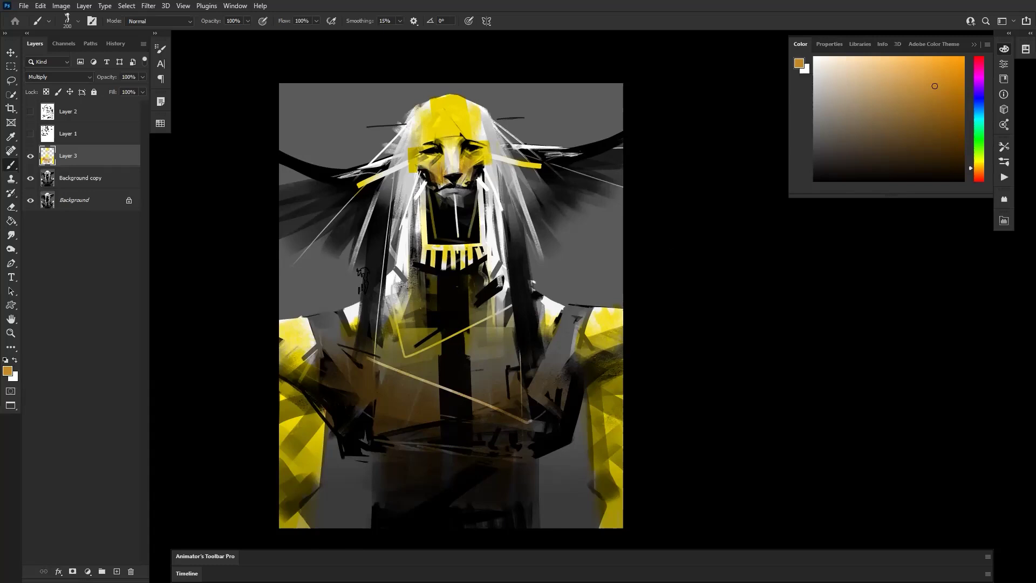
Rework the orange on the cheeks and erase excess colour around the muzzle and the side of the face.
{"action": "left_click_drag", "start_coordinate": [468, 276], "coordinate": [471, 278]}
{"action": "key", "text": "e"}
{"action": "key", "text": "b"}
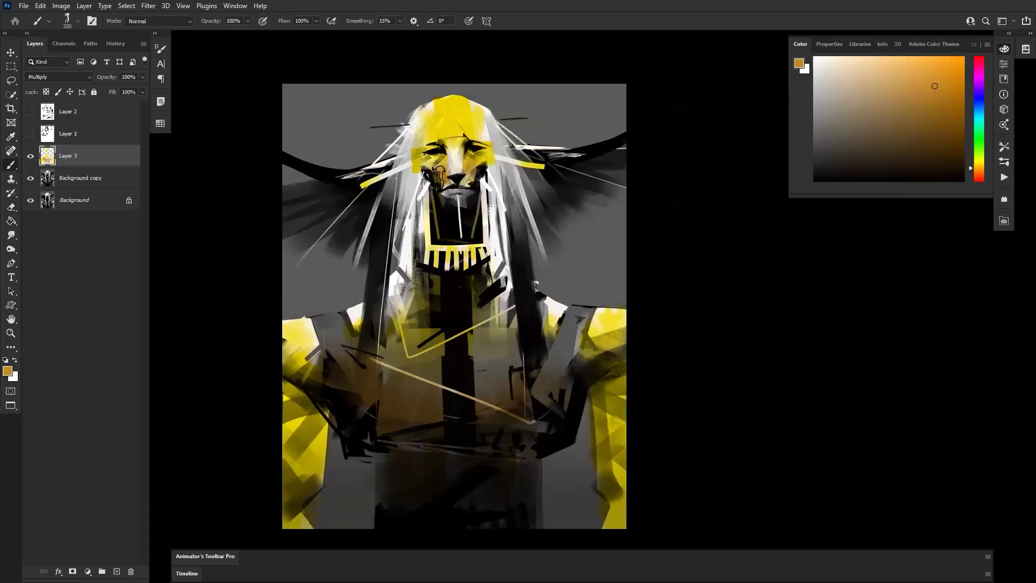
{"action": "key", "text": "e"}
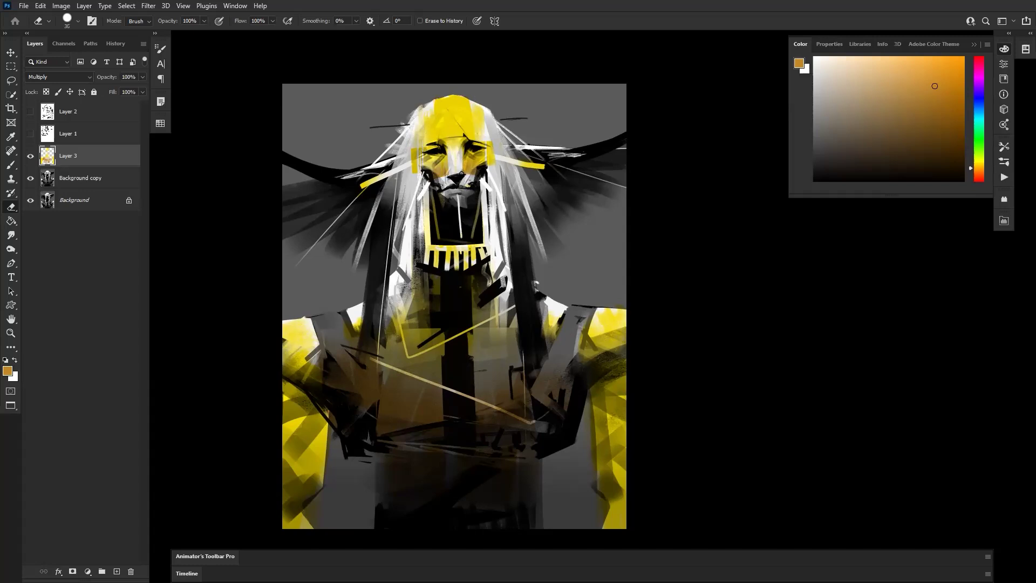
{"action": "left_click_drag", "start_coordinate": [523, 275], "coordinate": [525, 258]}
Paint orange across the lower torso with a large brush, redoing the stroke at a smaller size.
{"action": "key", "text": "b"}
{"action": "key", "text": "bracketright"}
{"action": "key", "text": "bracketright"}
{"action": "key", "text": "bracketright"}
{"action": "key", "text": "bracketright"}
{"action": "key", "text": "bracketright"}
{"action": "key", "text": "bracketright"}
{"action": "key", "text": "bracketright"}
{"action": "key", "text": "bracketright"}
{"action": "key", "text": "bracketright"}
{"action": "key", "text": "bracketright"}
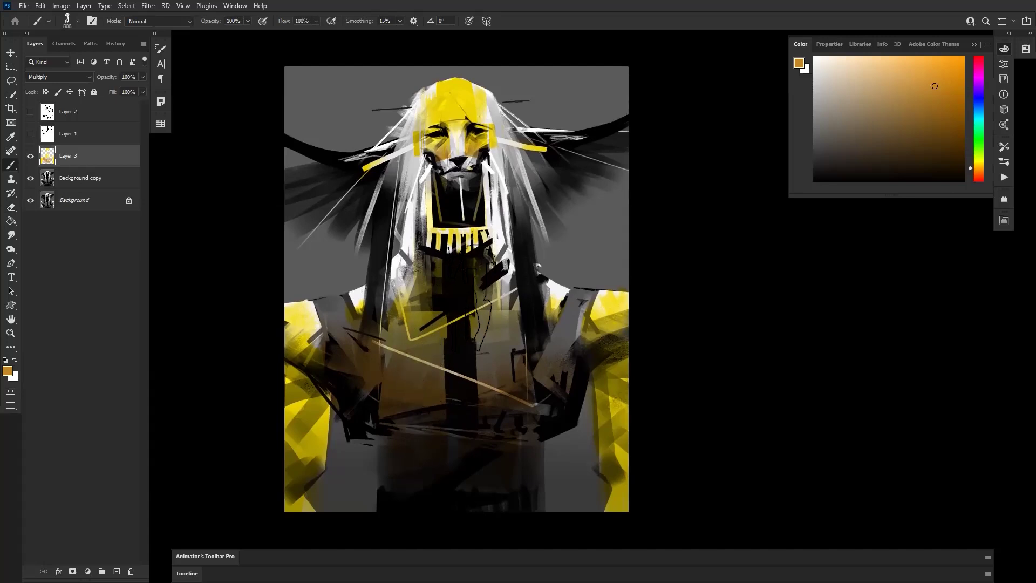
{"action": "left_click_drag", "start_coordinate": [394, 470], "coordinate": [517, 472]}
{"action": "key", "text": "ctrl+z"}
{"action": "key", "text": "bracketleft"}
{"action": "key", "text": "bracketleft"}
{"action": "left_click_drag", "start_coordinate": [387, 463], "coordinate": [519, 465]}
Reduce the brush to 400 and deepen the orange over the chest and shoulder straps.
{"action": "key", "text": "bracketleft"}
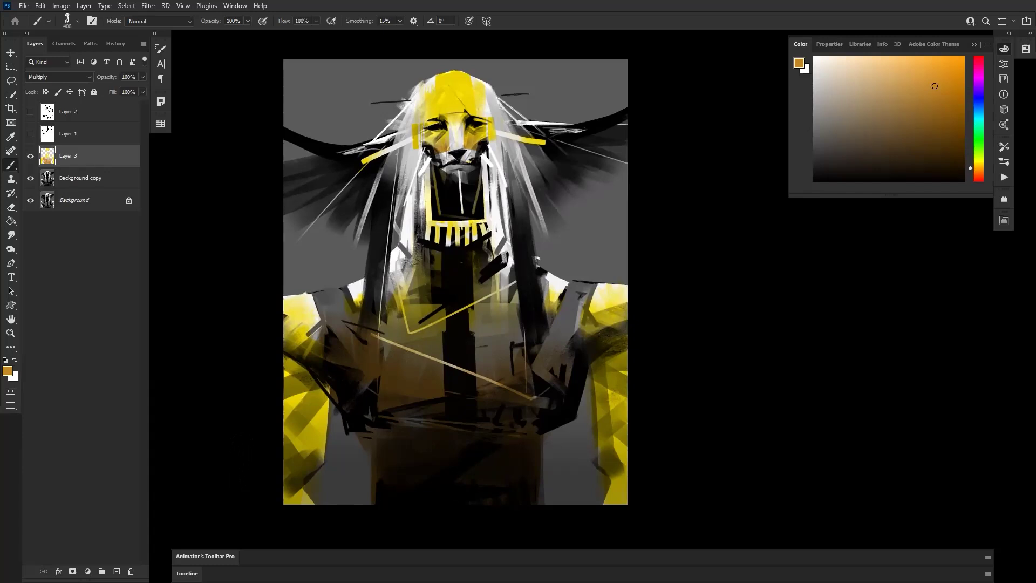
{"action": "left_click_drag", "start_coordinate": [432, 367], "coordinate": [411, 407]}
{"action": "left_click_drag", "start_coordinate": [554, 326], "coordinate": [555, 339]}
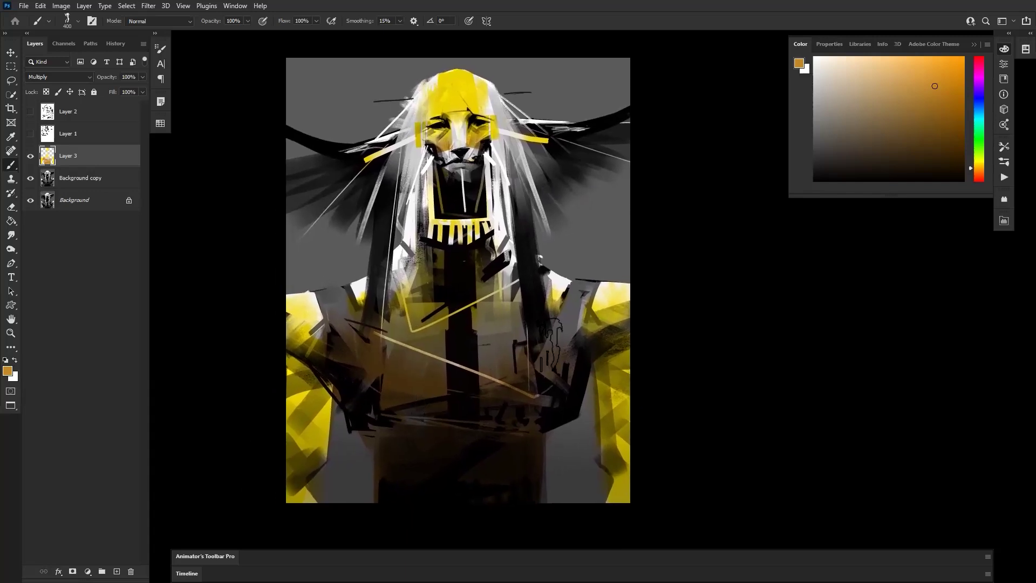
{"action": "left_click_drag", "start_coordinate": [425, 375], "coordinate": [425, 388]}
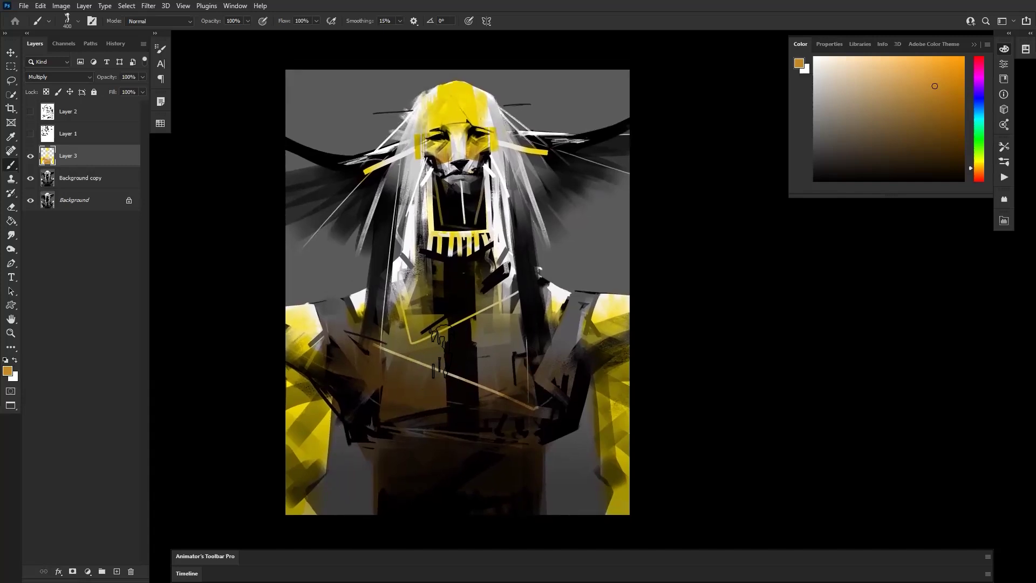
Paint orange over the muzzle and chin with a brush size of 250, redoing the first stroke.
{"action": "mouse_move", "coordinate": [478, 166]}
{"action": "left_mouse_down"}
{"action": "mouse_move", "coordinate": [479, 203]}
{"action": "mouse_move", "coordinate": [449, 200]}
{"action": "mouse_move", "coordinate": [461, 198]}
{"action": "mouse_move", "coordinate": [448, 209]}
{"action": "mouse_move", "coordinate": [455, 214]}
{"action": "left_mouse_up"}
{"action": "key", "text": "ctrl+z"}
{"action": "key", "text": "bracketright"}
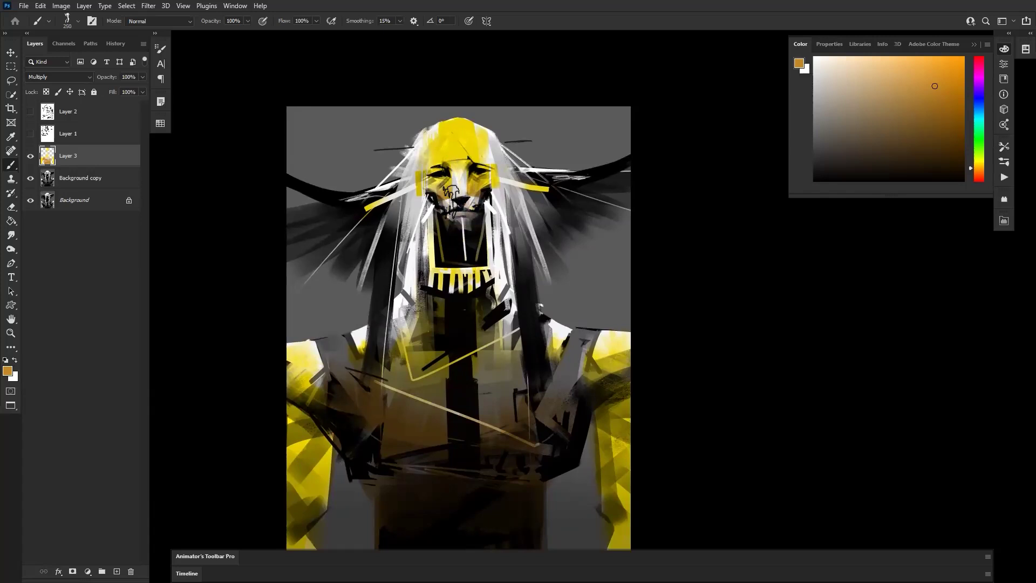
{"action": "key", "text": "bracketleft"}
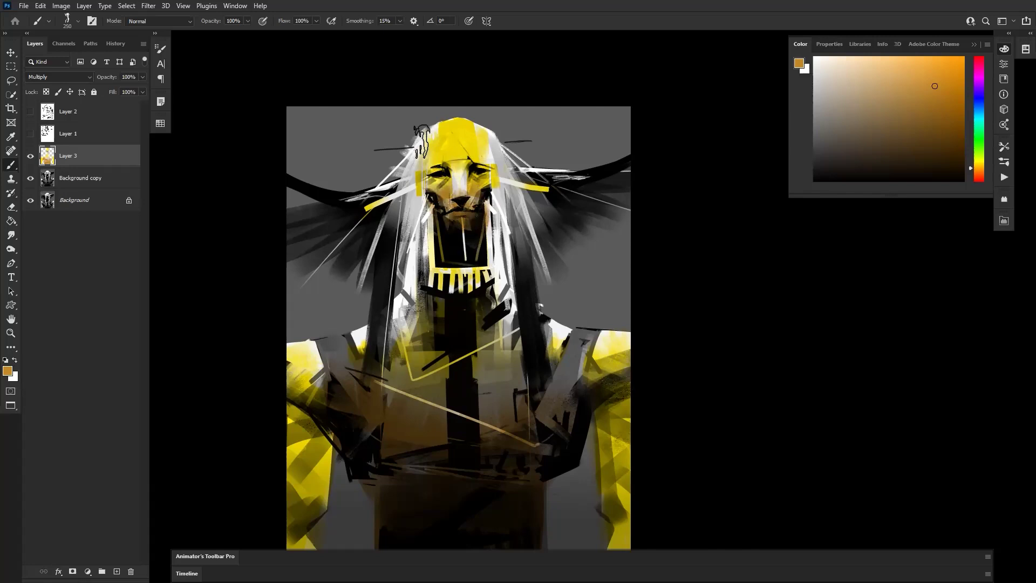
Tint the white hair on both sides of the face and beard with orange, using a brush size of 250.
{"action": "scroll", "coordinate": [451, 186], "scroll_direction": "down", "scroll_amount": 2}
{"action": "key", "text": "bracketright"}
{"action": "key", "text": "bracketright"}
{"action": "key", "text": "bracketright"}
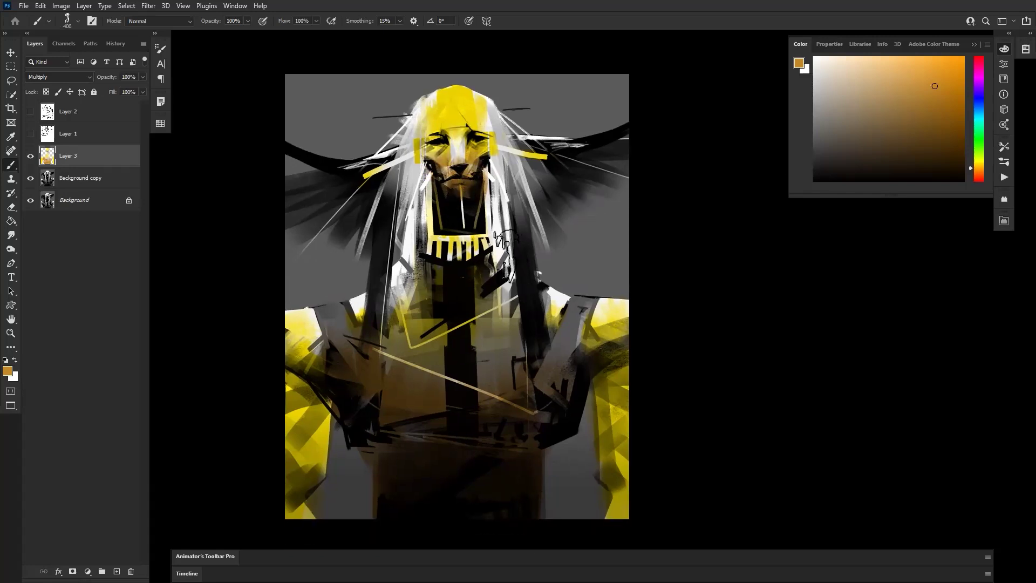
{"action": "key", "text": "bracketleft"}
{"action": "key", "text": "bracketleft"}
{"action": "key", "text": "bracketleft"}
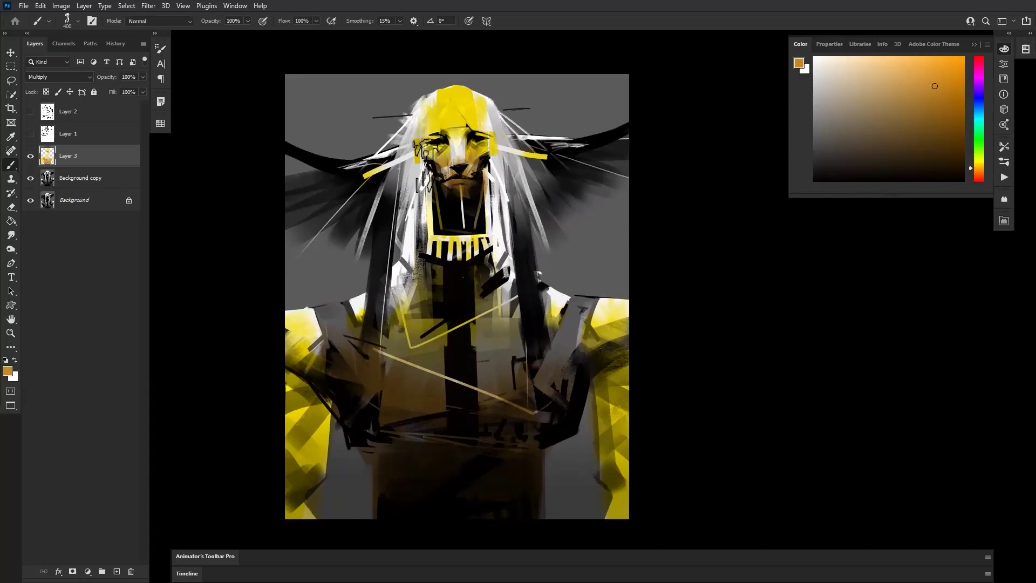
{"action": "left_click_drag", "start_coordinate": [494, 172], "coordinate": [507, 173]}
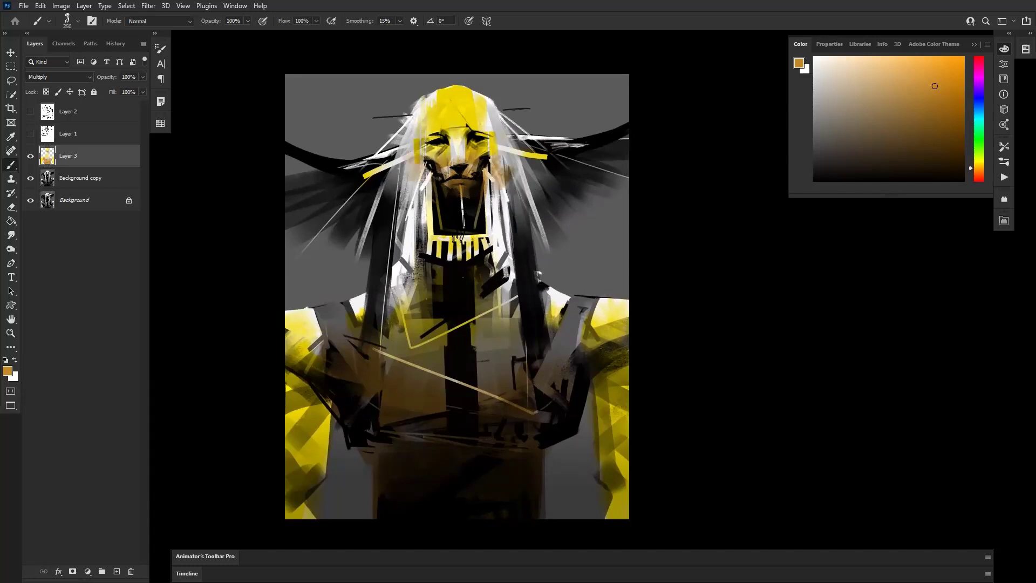
{"action": "left_click_drag", "start_coordinate": [406, 222], "coordinate": [409, 210]}
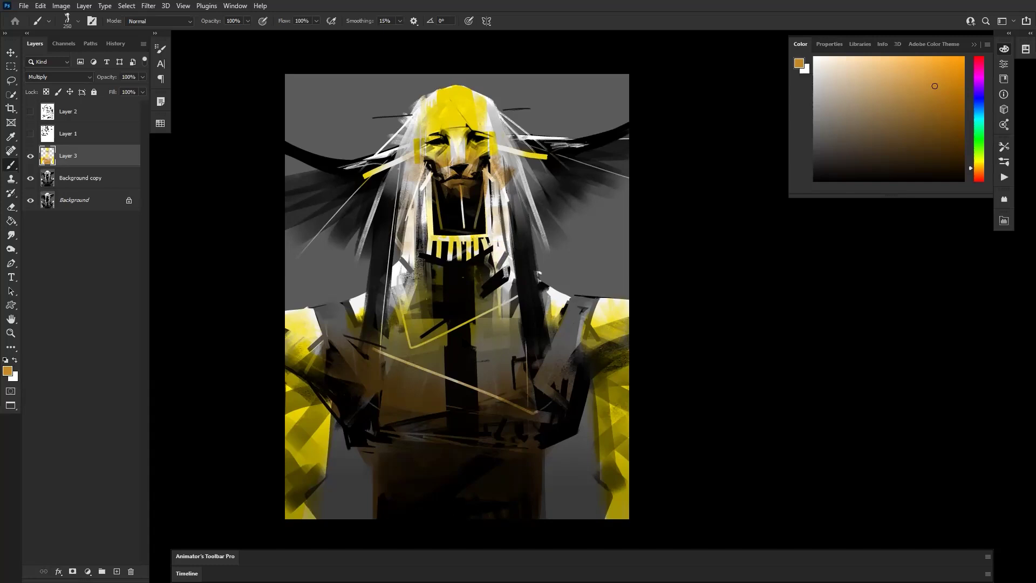
Reduce the brush to 200 and tint the outer hair strands and the dark feathered shapes beneath both horns with orange.
{"action": "left_click_drag", "start_coordinate": [468, 241], "coordinate": [465, 284]}
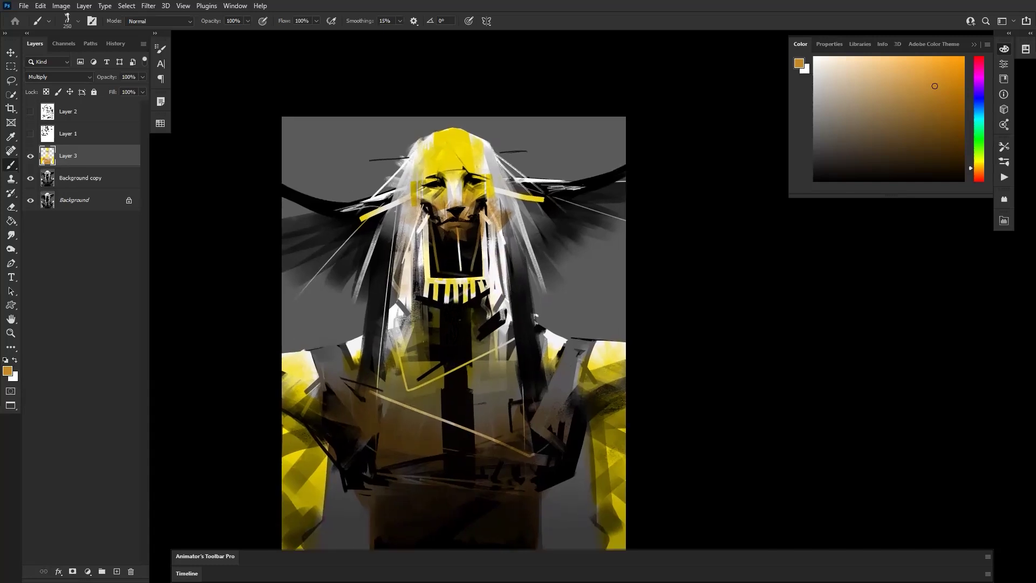
{"action": "left_click_drag", "start_coordinate": [452, 298], "coordinate": [456, 280]}
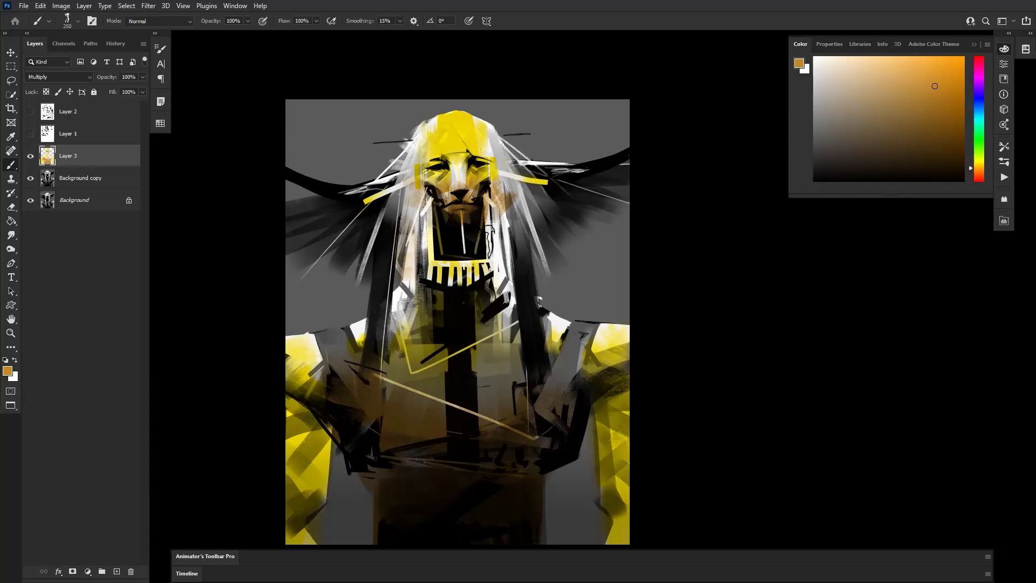
{"action": "mouse_move", "coordinate": [412, 297]}
{"action": "left_mouse_down"}
{"action": "mouse_move", "coordinate": [412, 283]}
{"action": "mouse_move", "coordinate": [408, 297]}
{"action": "left_mouse_up"}
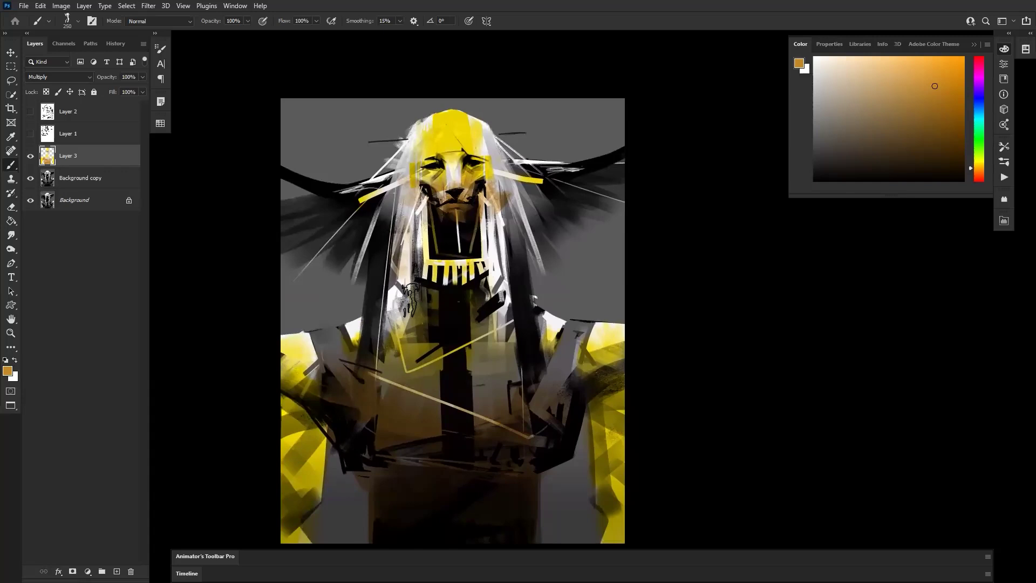
{"action": "left_click_drag", "start_coordinate": [411, 300], "coordinate": [412, 286]}
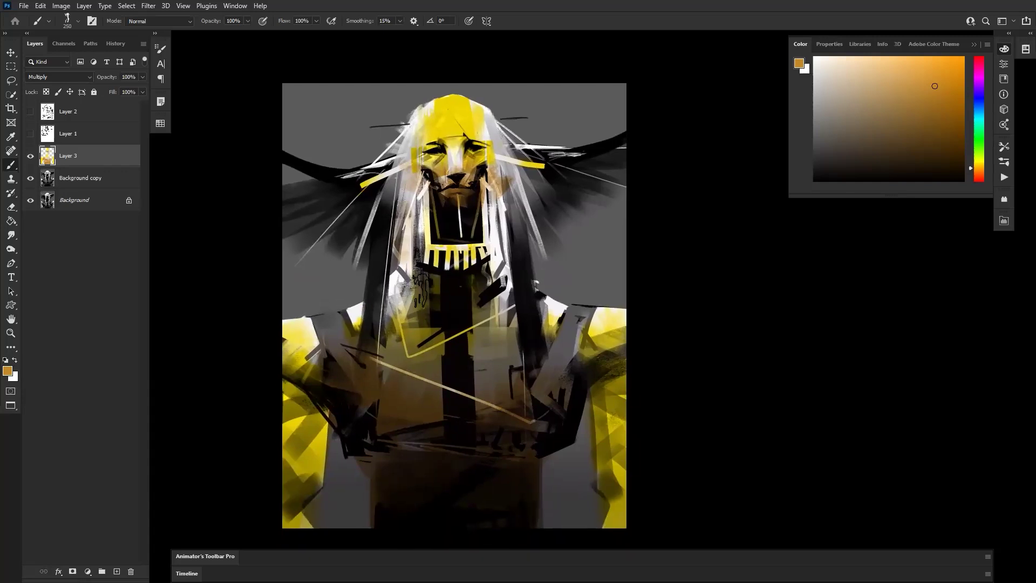
{"action": "left_click_drag", "start_coordinate": [406, 346], "coordinate": [408, 327]}
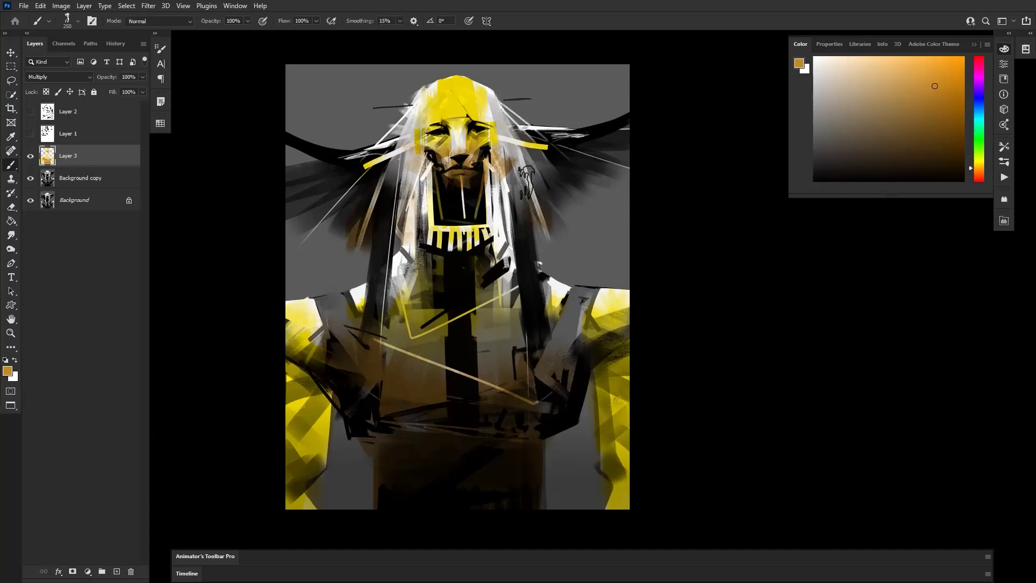
{"action": "key", "text": "["}
{"action": "mouse_move", "coordinate": [540, 219]}
{"action": "left_mouse_down"}
{"action": "mouse_move", "coordinate": [553, 230]}
{"action": "mouse_move", "coordinate": [522, 173]}
{"action": "left_mouse_up"}
{"action": "key", "text": "ctrl+z"}
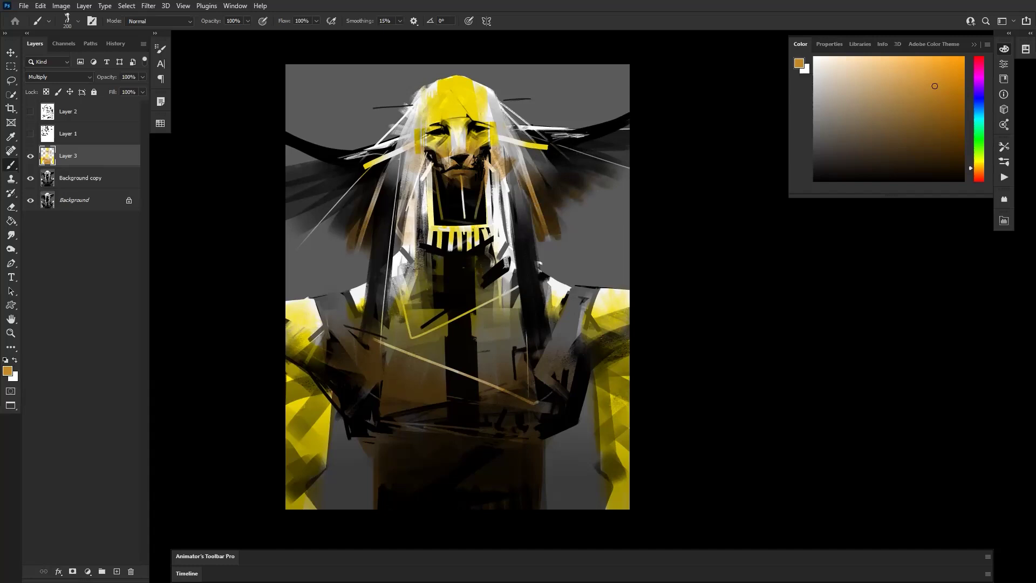
{"action": "left_click_drag", "start_coordinate": [352, 200], "coordinate": [295, 214]}
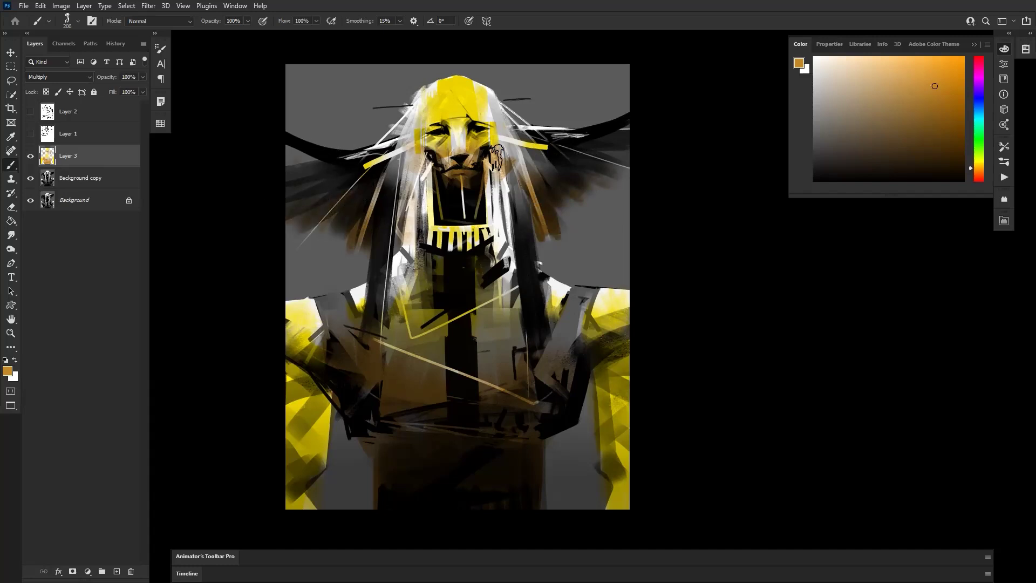
Pick a brighter, fully saturated orange and paint it over the dark feathered shapes beneath both horns.
{"action": "mouse_move", "coordinate": [464, 314]}
{"action": "left_mouse_down"}
{"action": "mouse_move", "coordinate": [462, 361]}
{"action": "mouse_move", "coordinate": [472, 345]}
{"action": "left_mouse_up"}
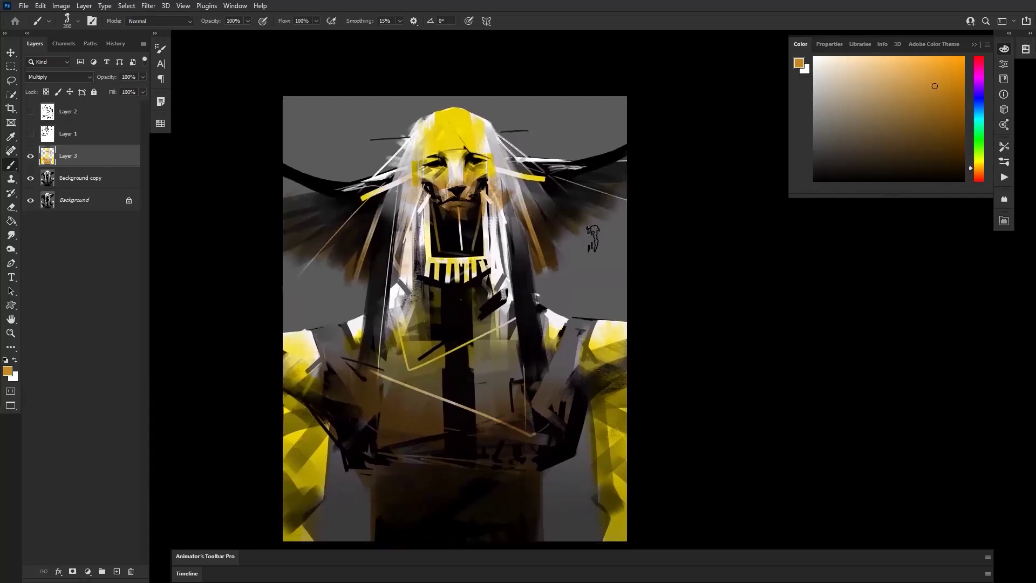
{"action": "left_click_drag", "start_coordinate": [953, 81], "coordinate": [978, 48]}
{"action": "mouse_move", "coordinate": [324, 261]}
{"action": "left_mouse_down"}
{"action": "mouse_move", "coordinate": [357, 256]}
{"action": "mouse_move", "coordinate": [352, 271]}
{"action": "mouse_move", "coordinate": [361, 243]}
{"action": "mouse_move", "coordinate": [317, 262]}
{"action": "mouse_move", "coordinate": [294, 252]}
{"action": "left_mouse_up"}
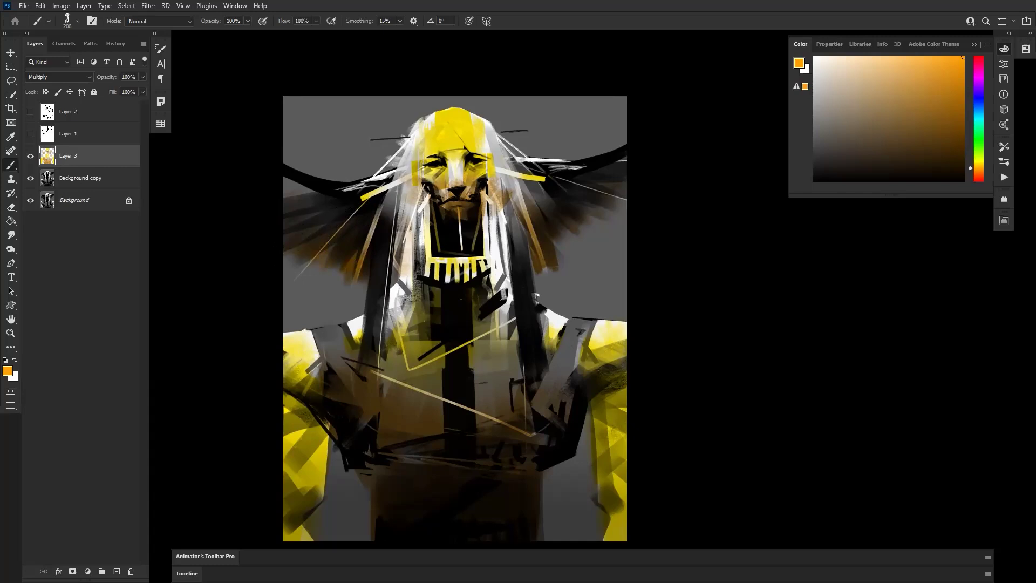
{"action": "left_click_drag", "start_coordinate": [552, 215], "coordinate": [561, 246]}
{"action": "mouse_move", "coordinate": [580, 200]}
{"action": "left_mouse_down"}
{"action": "mouse_move", "coordinate": [590, 217]}
{"action": "mouse_move", "coordinate": [610, 210]}
{"action": "left_mouse_up"}
Try painting bright orange over the white hair on both sides of the beard with brush sizes 200 and 250.
{"action": "left_click_drag", "start_coordinate": [405, 308], "coordinate": [407, 230]}
{"action": "key", "text": "ctrl+z"}
{"action": "left_click_drag", "start_coordinate": [400, 300], "coordinate": [410, 216]}
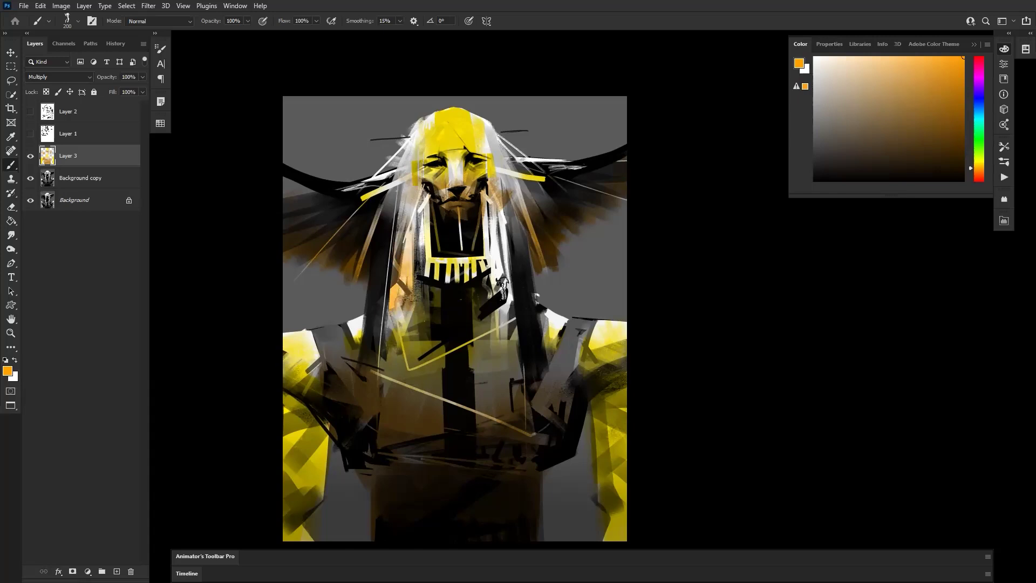
{"action": "left_click_drag", "start_coordinate": [502, 280], "coordinate": [497, 211]}
{"action": "key", "text": "]"}
{"action": "left_click_drag", "start_coordinate": [401, 293], "coordinate": [406, 252]}
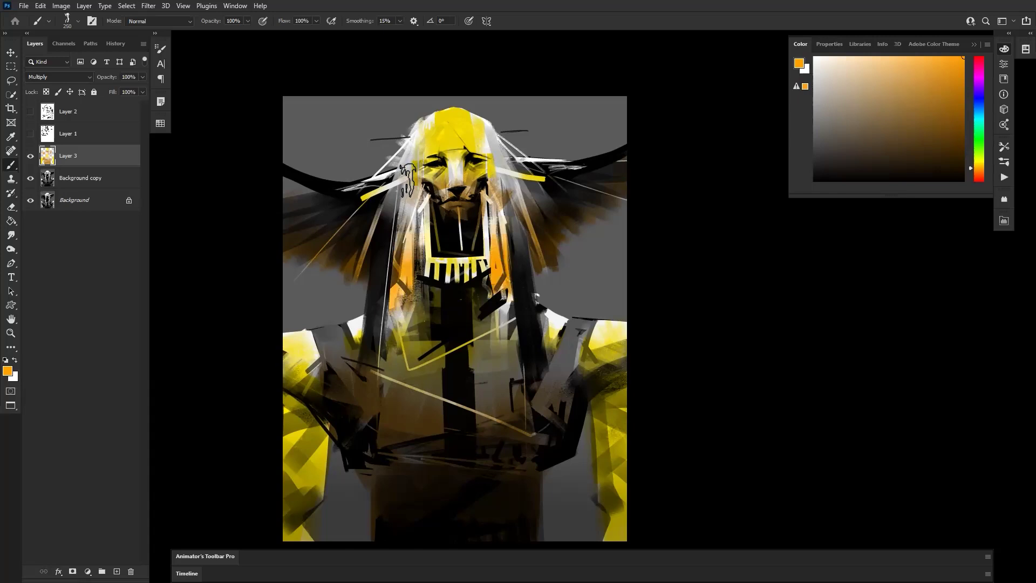
{"action": "left_click_drag", "start_coordinate": [412, 190], "coordinate": [418, 225]}
{"action": "key", "text": "ctrl+z"}
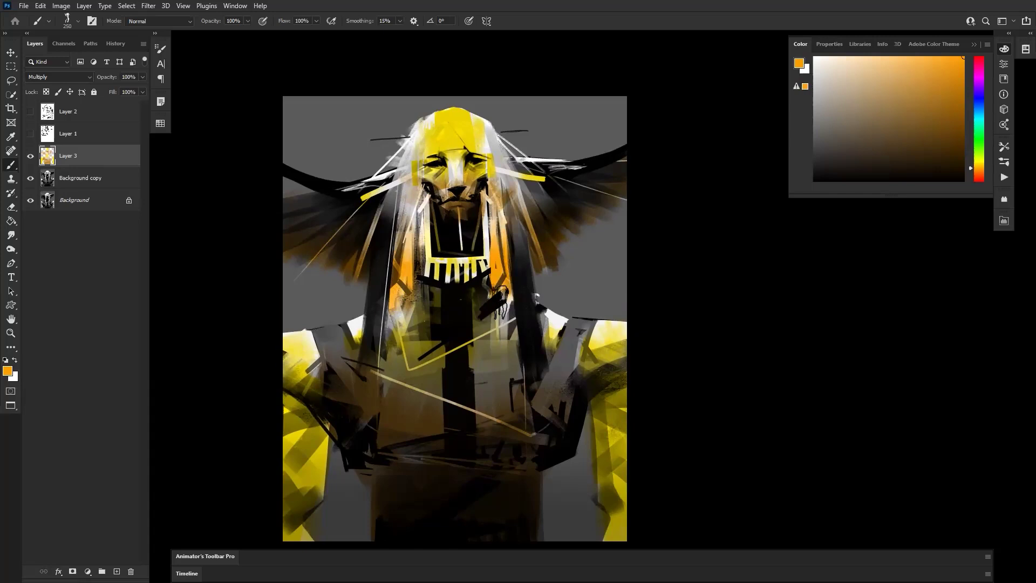
{"action": "left_click", "coordinate": [488, 314], "text": "alt"}
{"action": "left_click", "coordinate": [487, 314], "text": "alt"}
{"action": "left_click", "coordinate": [482, 334]}
{"action": "key", "text": "b"}
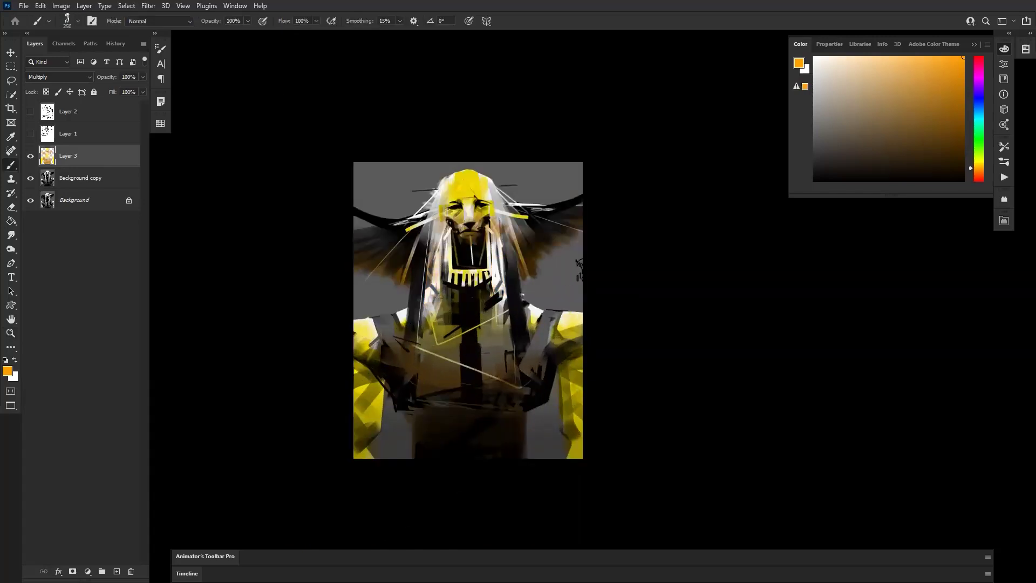
{"action": "key", "text": "z"}
{"action": "left_click", "coordinate": [545, 295]}
{"action": "left_click_drag", "start_coordinate": [570, 303], "coordinate": [614, 289]}
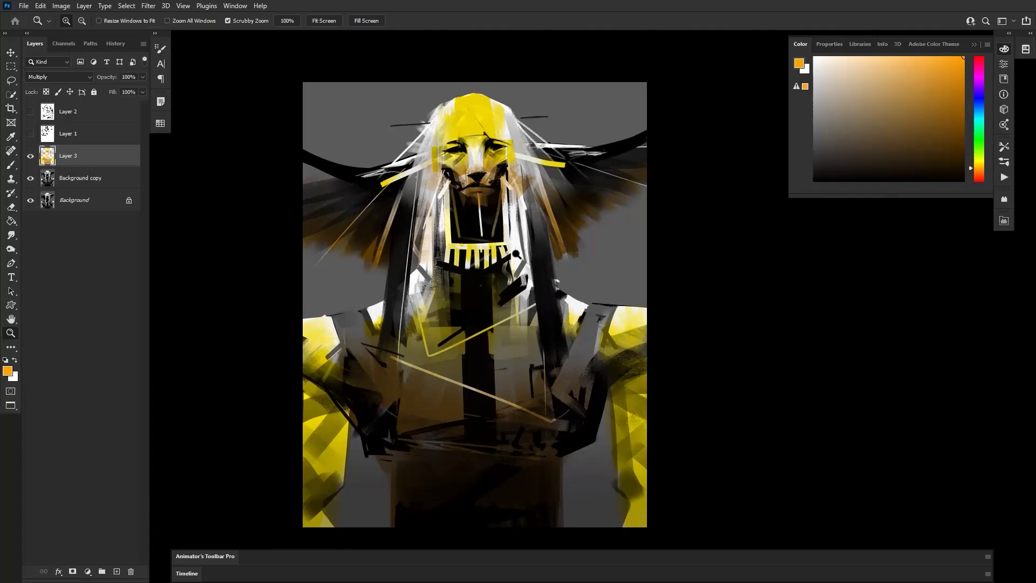
Paint bright orange over the lower chest and shoulder straps with a larger brush, settling on a size of 400.
{"action": "key", "text": "b"}
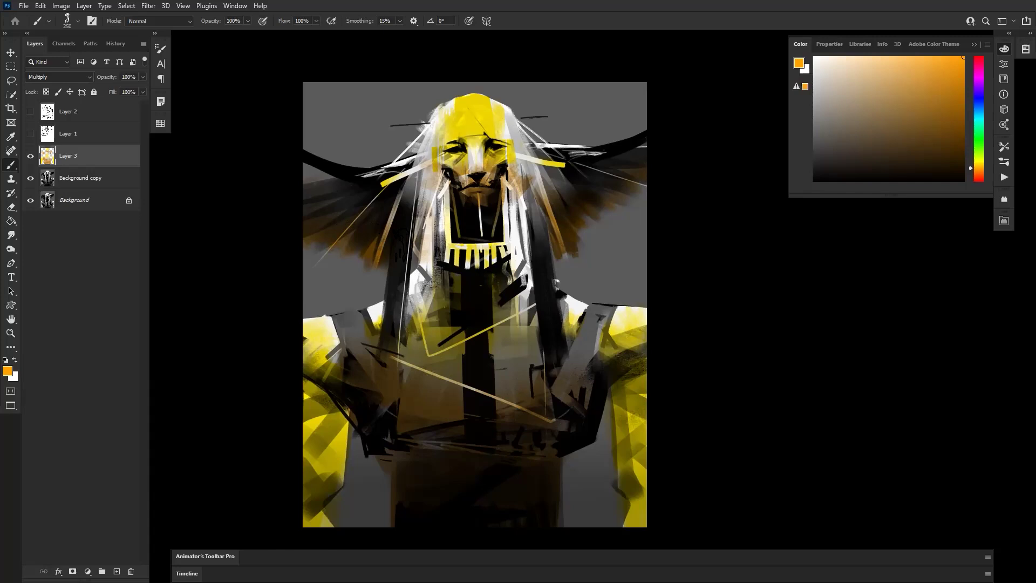
{"action": "key", "text": "bracketright"}
{"action": "key", "text": "bracketright"}
{"action": "key", "text": "bracketleft"}
{"action": "left_click_drag", "start_coordinate": [497, 385], "coordinate": [481, 380]}
{"action": "key", "text": "bracketright"}
{"action": "key", "text": "bracketright"}
{"action": "left_click_drag", "start_coordinate": [430, 408], "coordinate": [417, 409]}
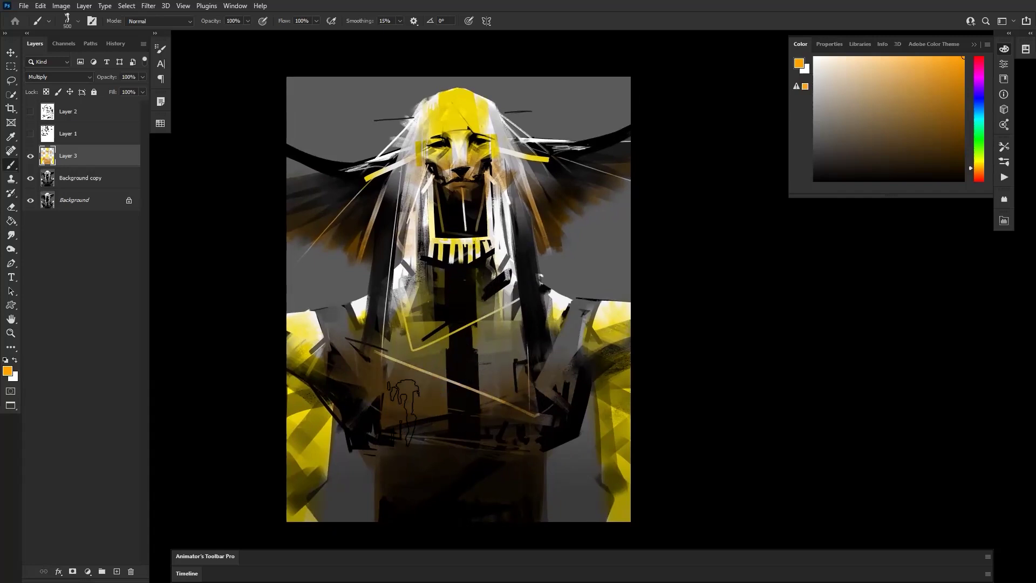
{"action": "key", "text": "bracketleft"}
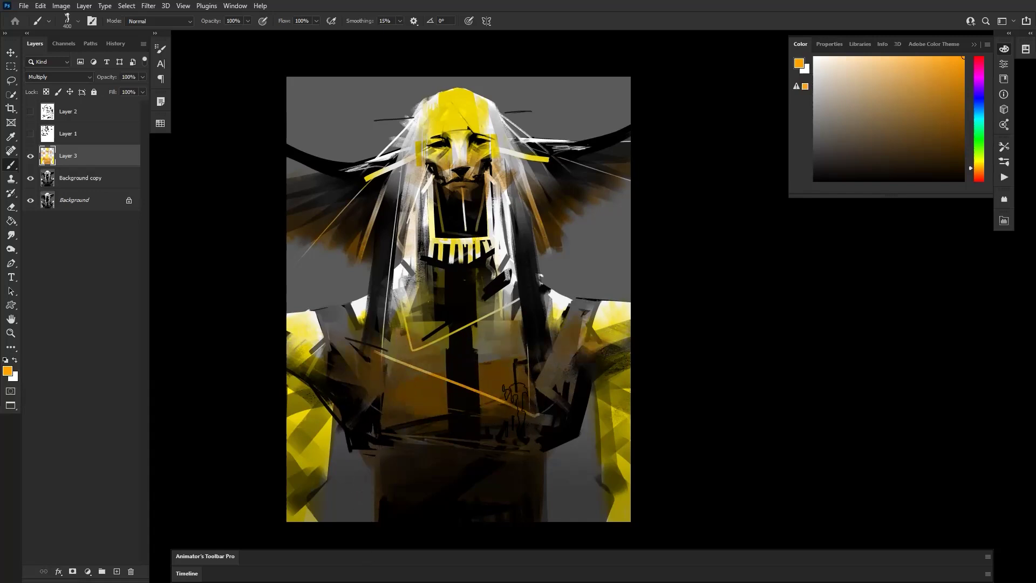
{"action": "left_click_drag", "start_coordinate": [535, 377], "coordinate": [565, 365]}
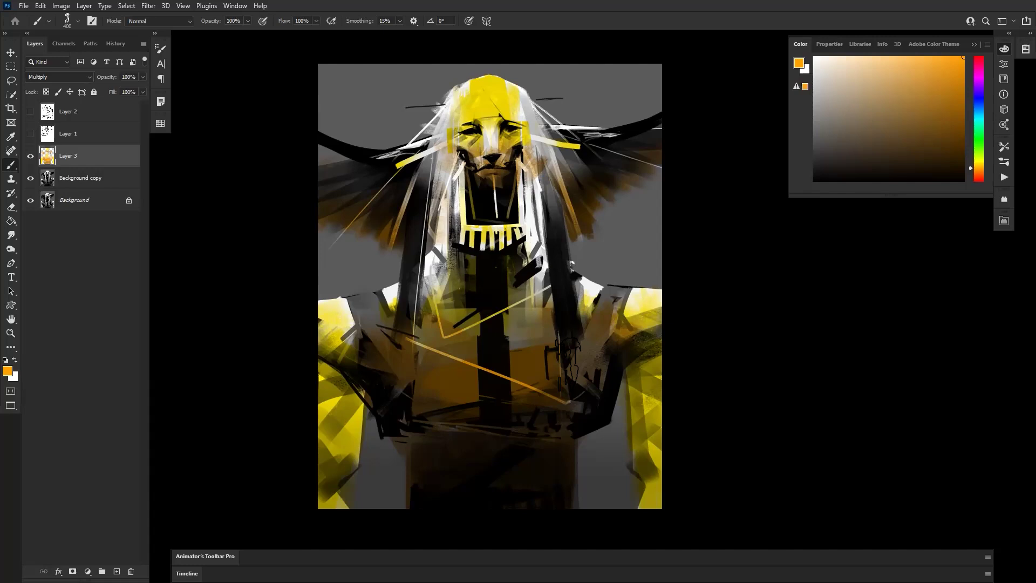
Examine the coloured portrait both as a whole and up close around the beard and chest.
{"action": "left_click_drag", "start_coordinate": [546, 303], "coordinate": [623, 300]}
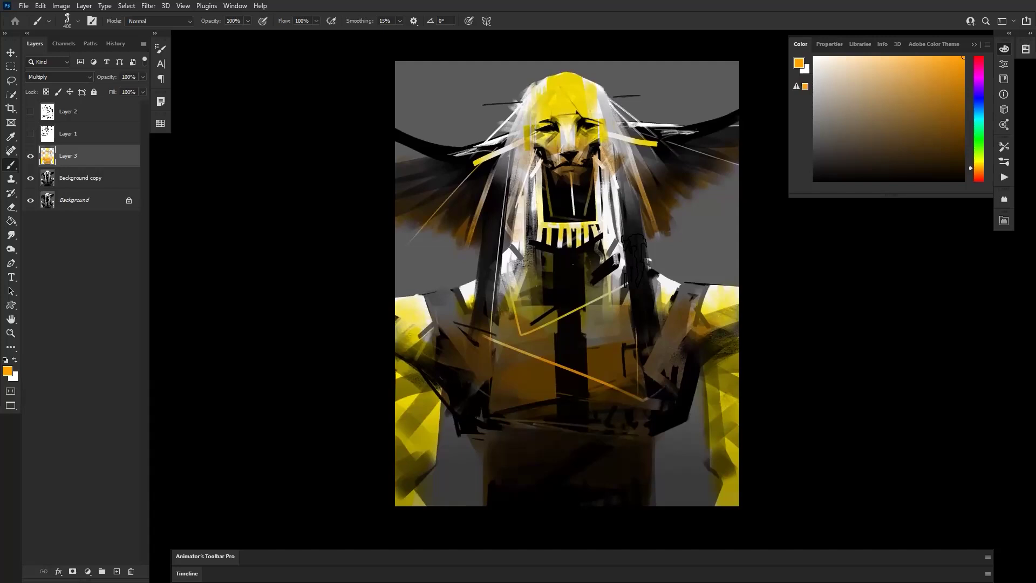
{"action": "left_click_drag", "start_coordinate": [514, 241], "coordinate": [490, 252]}
{"action": "left_click_drag", "start_coordinate": [593, 273], "coordinate": [596, 261]}
{"action": "key", "text": "z"}
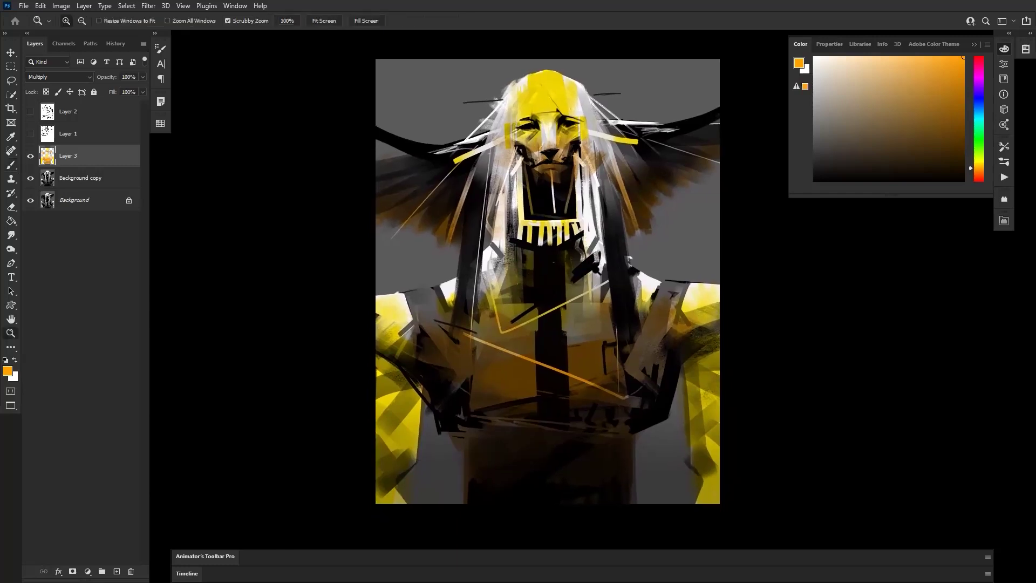
{"action": "left_click", "coordinate": [596, 270]}
{"action": "left_click", "coordinate": [603, 212], "text": "alt"}
{"action": "left_click", "coordinate": [588, 269]}
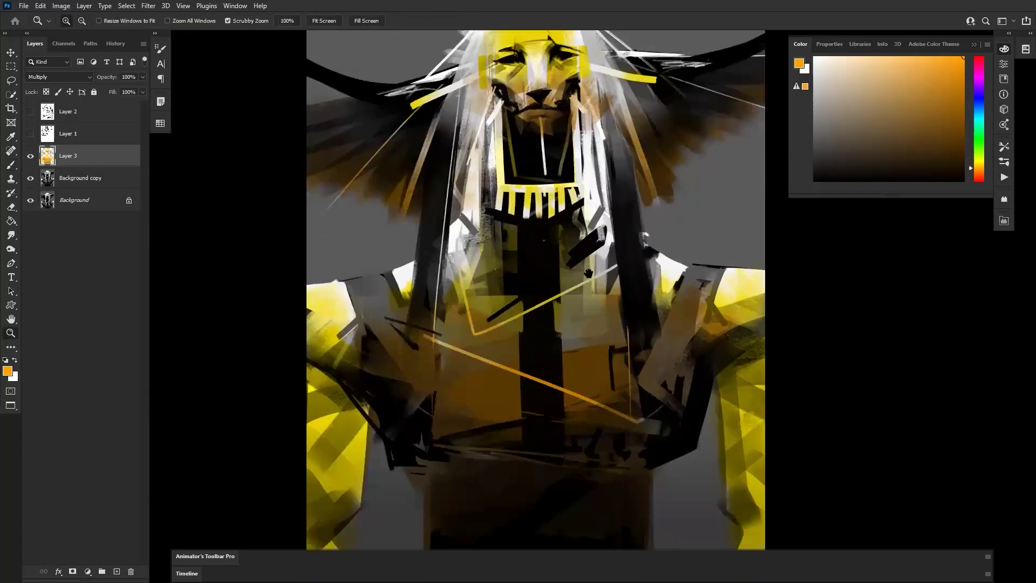
{"action": "left_click_drag", "start_coordinate": [588, 272], "coordinate": [591, 279]}
{"action": "left_click_drag", "start_coordinate": [593, 237], "coordinate": [590, 247]}
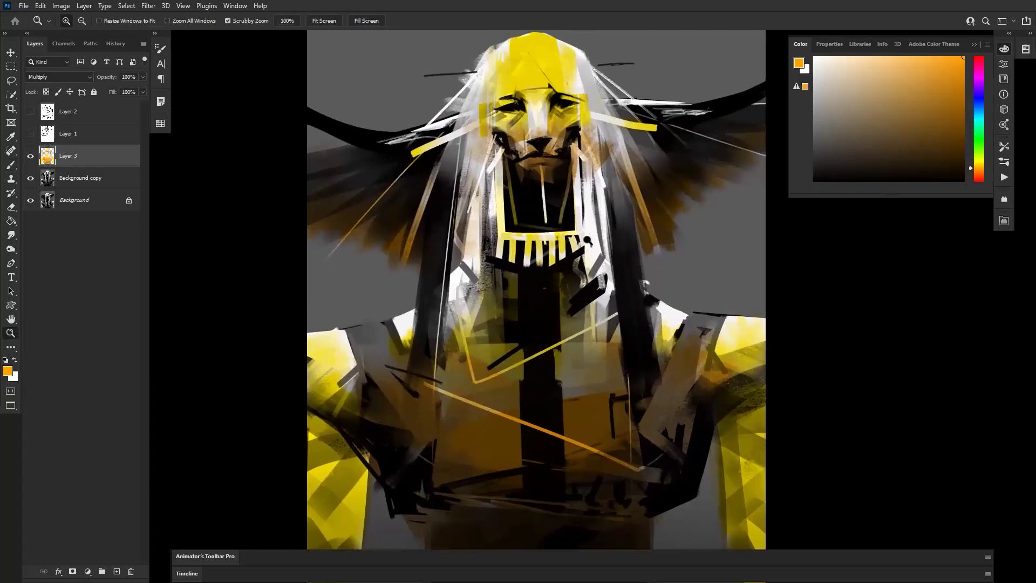
{"action": "left_click", "coordinate": [125, 93]}
{"action": "left_click", "coordinate": [591, 265], "text": "alt"}
{"action": "left_click", "coordinate": [598, 286], "text": "alt"}
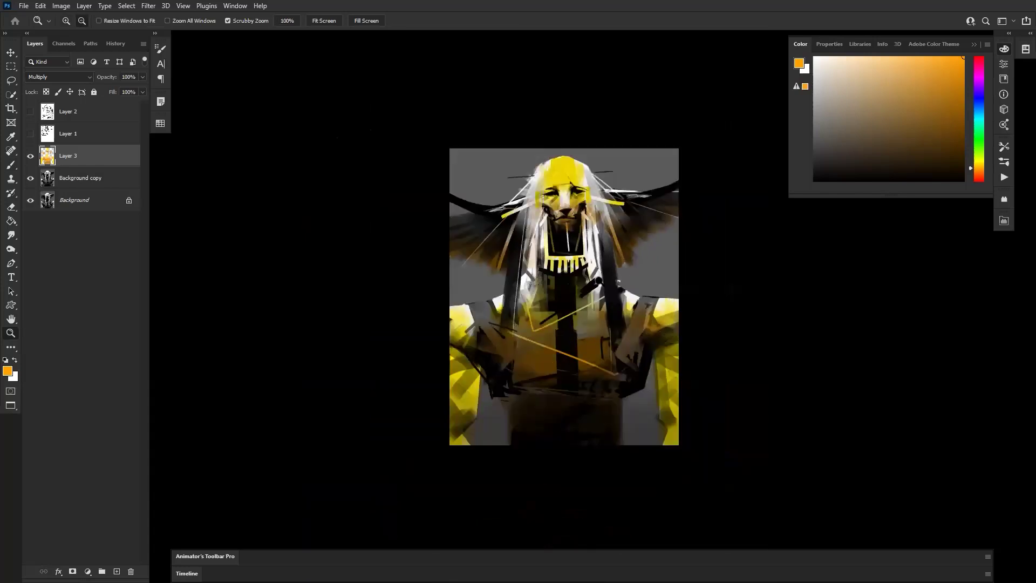
{"action": "left_click", "coordinate": [597, 286], "text": "alt"}
{"action": "left_click", "coordinate": [598, 286], "text": "alt"}
{"action": "left_click", "coordinate": [598, 286], "text": "alt"}
{"action": "left_click", "coordinate": [600, 289]}
{"action": "left_click", "coordinate": [600, 288]}
{"action": "left_click", "coordinate": [600, 288]}
{"action": "left_click", "coordinate": [600, 288]}
{"action": "left_click", "coordinate": [600, 289]}
{"action": "left_click_drag", "start_coordinate": [600, 288], "coordinate": [632, 294]}
Inspect the artwork full screen without the interface, and return to the full-screen view with the menu bar.
{"action": "key", "text": "f"}
{"action": "left_click_drag", "start_coordinate": [727, 286], "coordinate": [739, 300]}
{"action": "left_click_drag", "start_coordinate": [664, 310], "coordinate": [661, 320]}
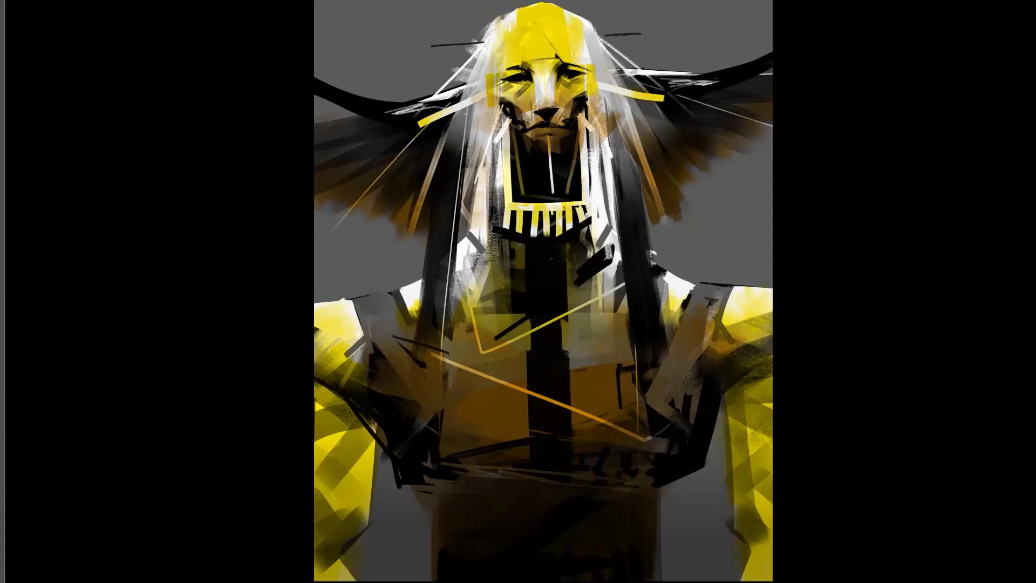
{"action": "left_click", "coordinate": [696, 167], "text": "alt"}
{"action": "key", "text": "f"}
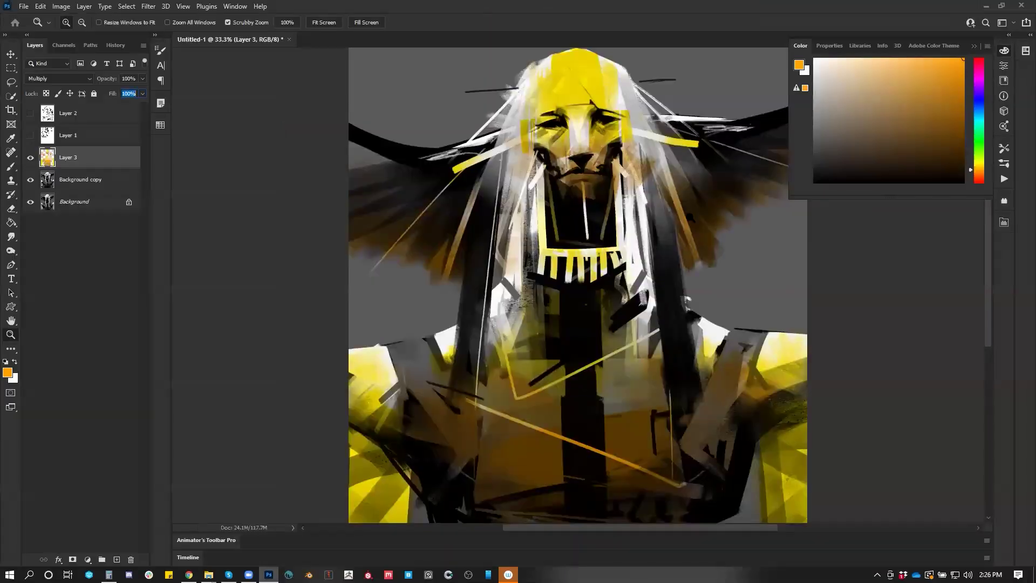
{"action": "key", "text": "f"}
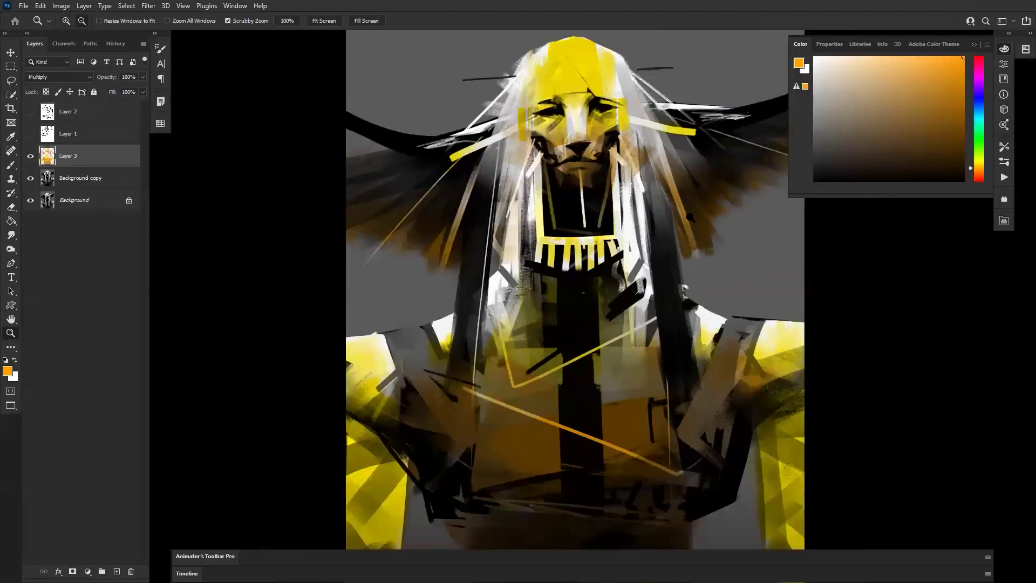
{"action": "mouse_move", "coordinate": [688, 216]}
{"action": "left_mouse_down"}
{"action": "mouse_move", "coordinate": [677, 203]}
{"action": "mouse_move", "coordinate": [681, 219]}
{"action": "left_mouse_up"}
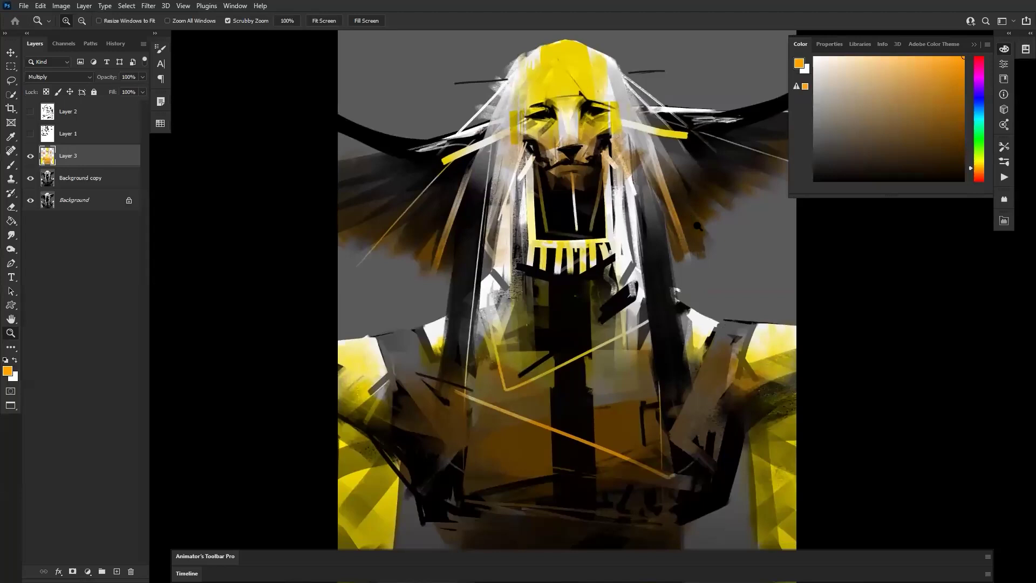
Collapse the colour picker and examine the unobstructed portrait from afar and up close.
{"action": "left_click", "coordinate": [998, 54]}
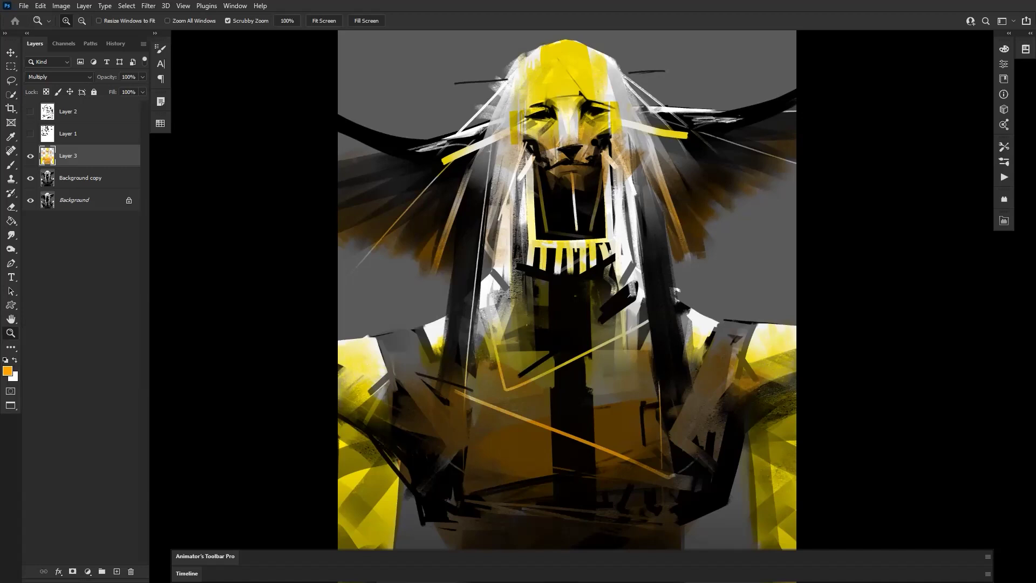
{"action": "left_click_drag", "start_coordinate": [618, 133], "coordinate": [650, 136]}
{"action": "left_click", "coordinate": [649, 136], "text": "alt"}
{"action": "left_click_drag", "start_coordinate": [689, 206], "coordinate": [678, 235]}
{"action": "left_click", "coordinate": [666, 184]}
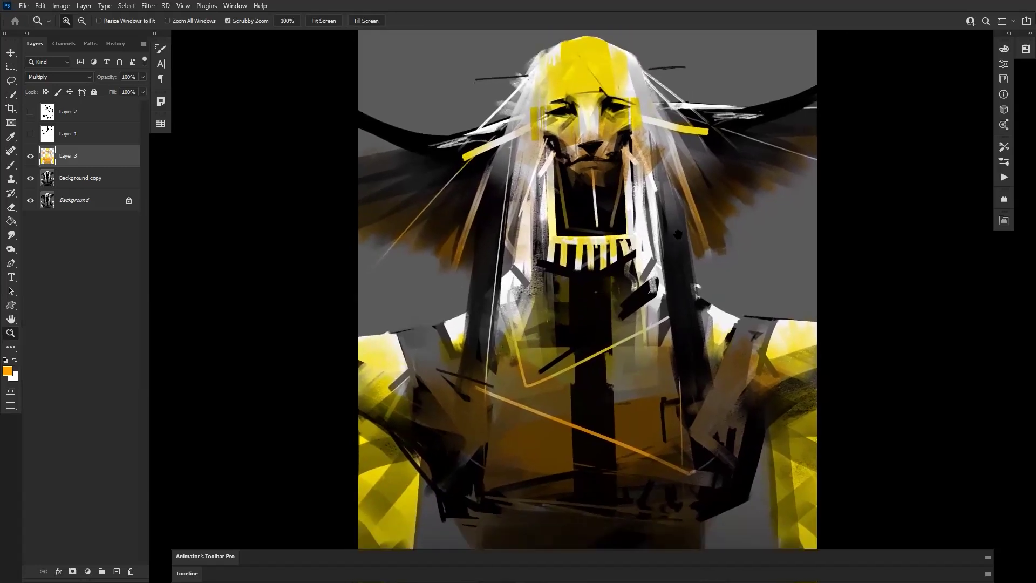
{"action": "left_click", "coordinate": [816, 198], "text": "alt"}
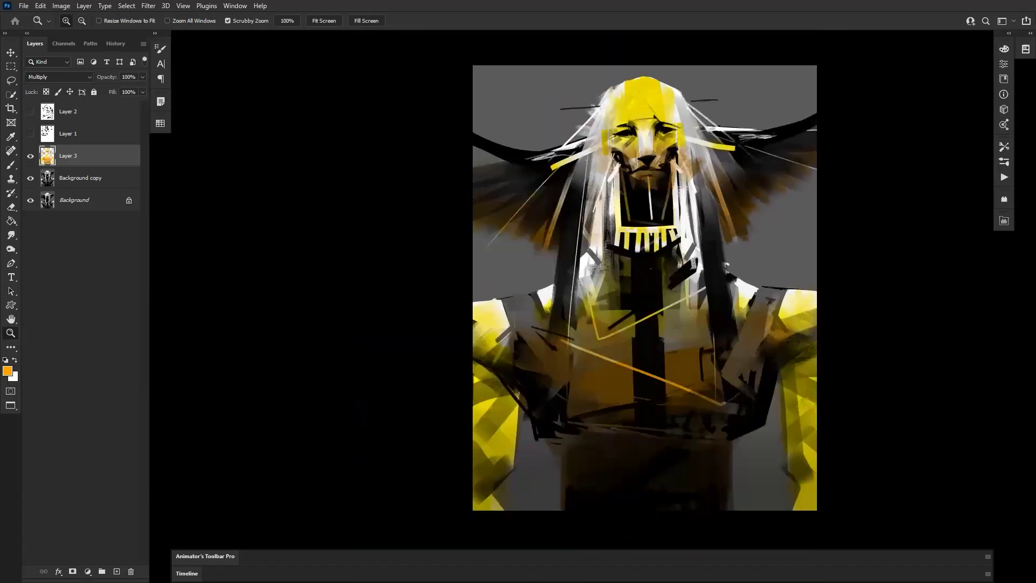
{"action": "left_click", "coordinate": [816, 198]}
{"action": "left_click", "coordinate": [816, 198], "text": "alt"}
{"action": "left_click", "coordinate": [815, 198]}
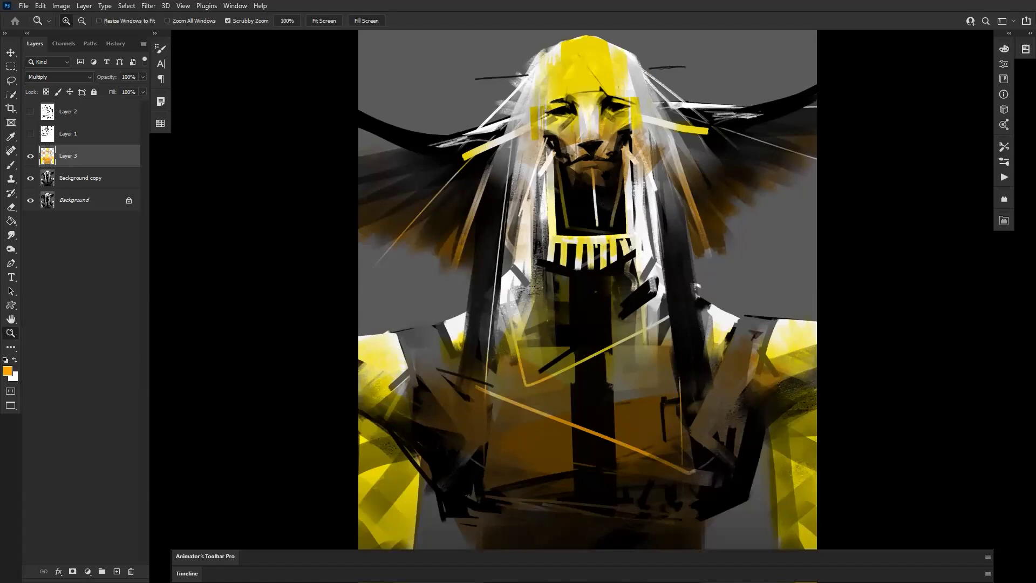
{"action": "left_click_drag", "start_coordinate": [604, 175], "coordinate": [604, 163]}
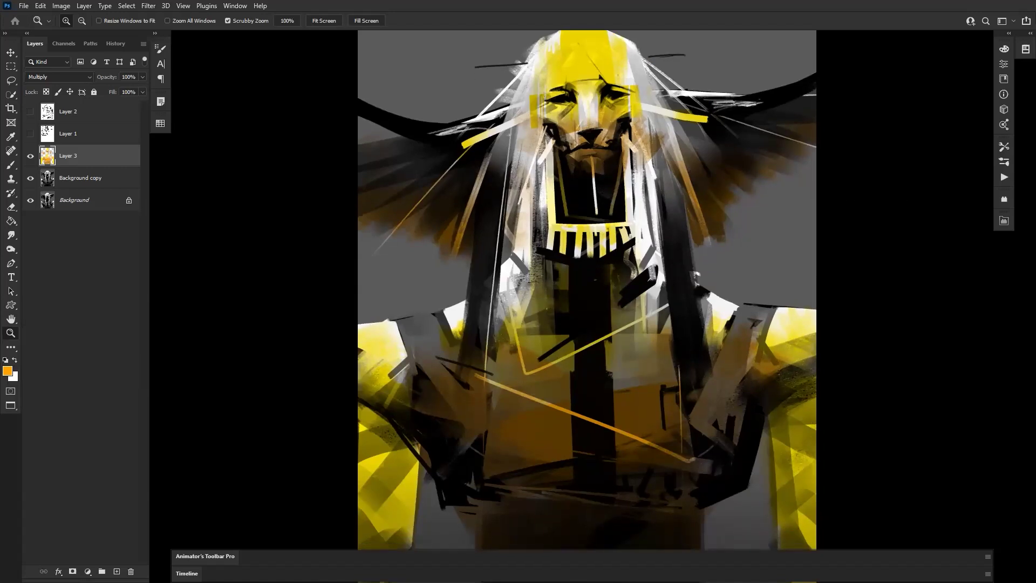